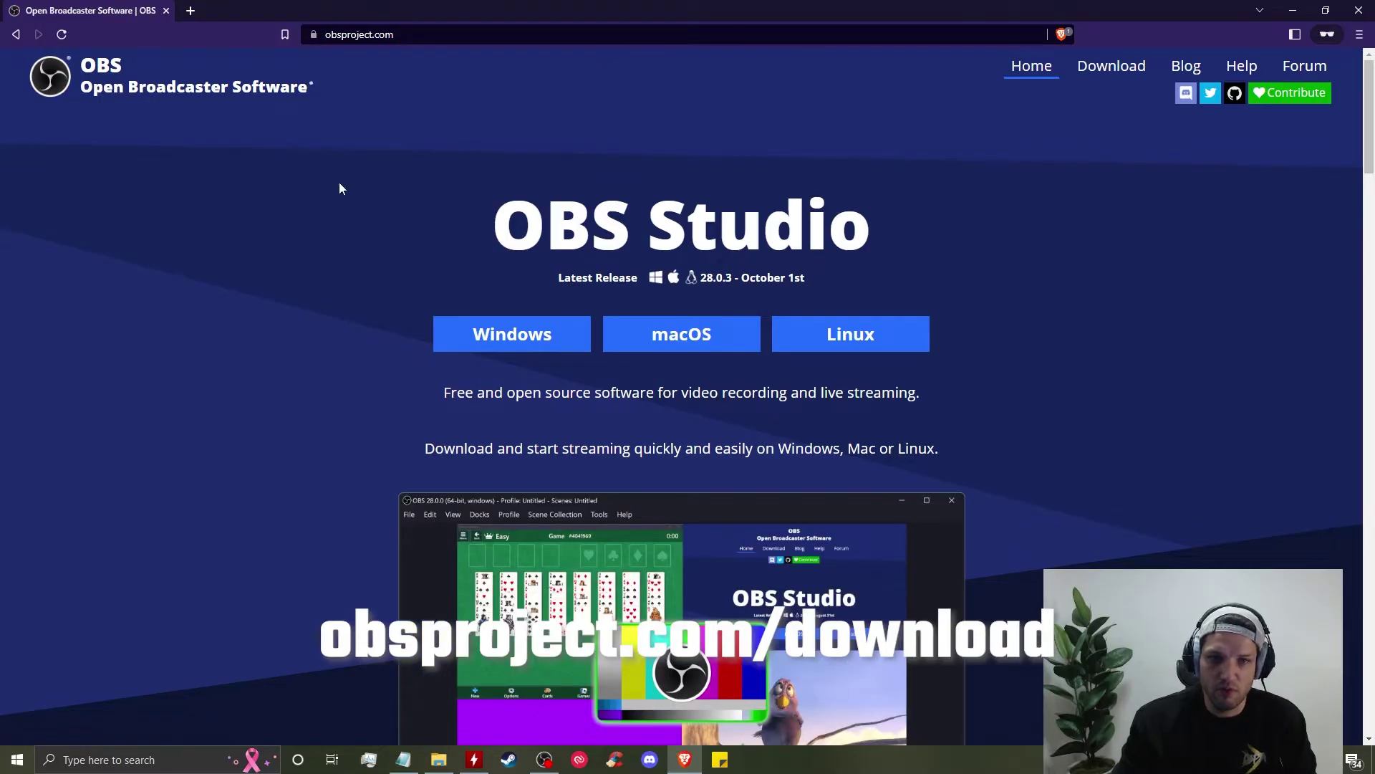
Step: Go to the obsproject.com Download OBS Studio page from the top navigation bar
left_click_drag(344, 186, 990, 192)
left_click(991, 200)
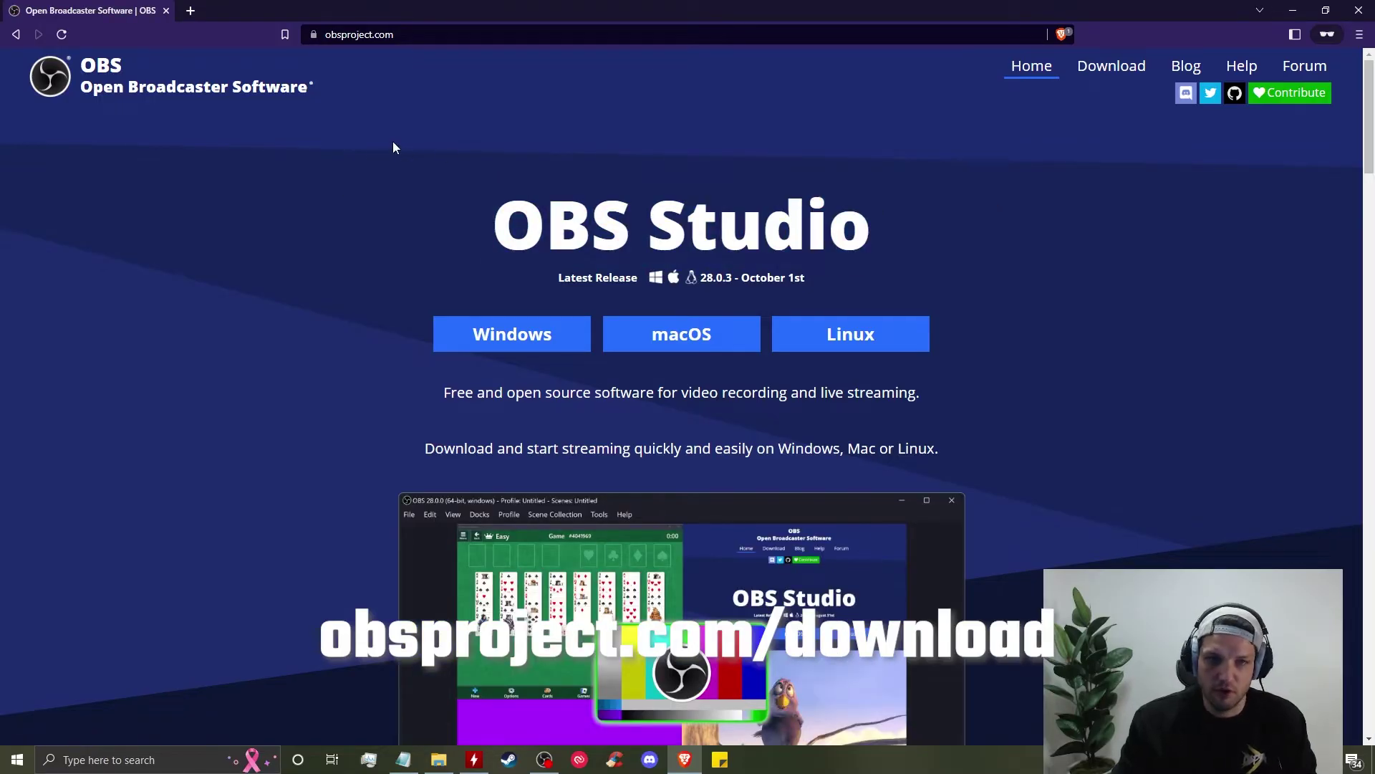
left_click(1132, 68)
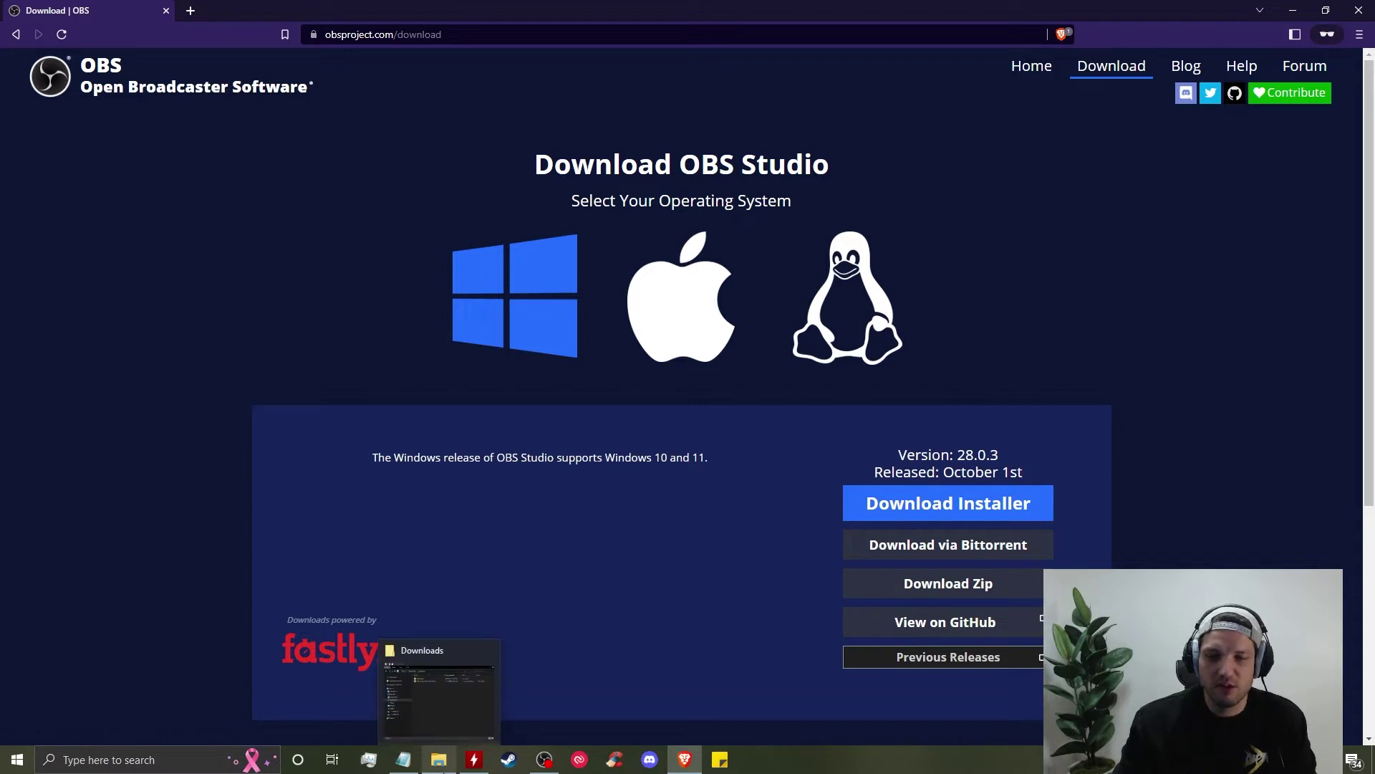
Step: Create an empty obs_portable_mode.txt file inside the Downloads\OBS Studio folder
left_click(438, 759)
key("ctrl+shift+n")
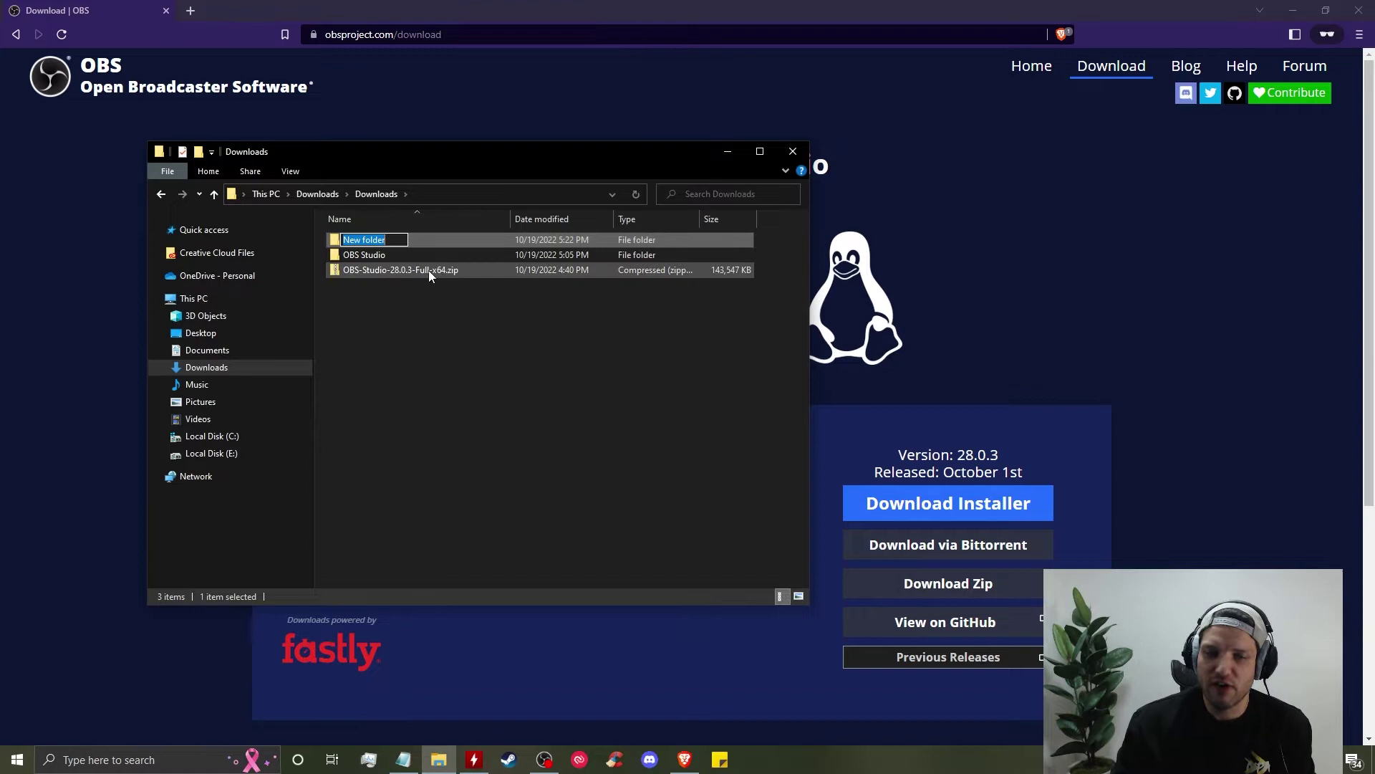
key("Return")
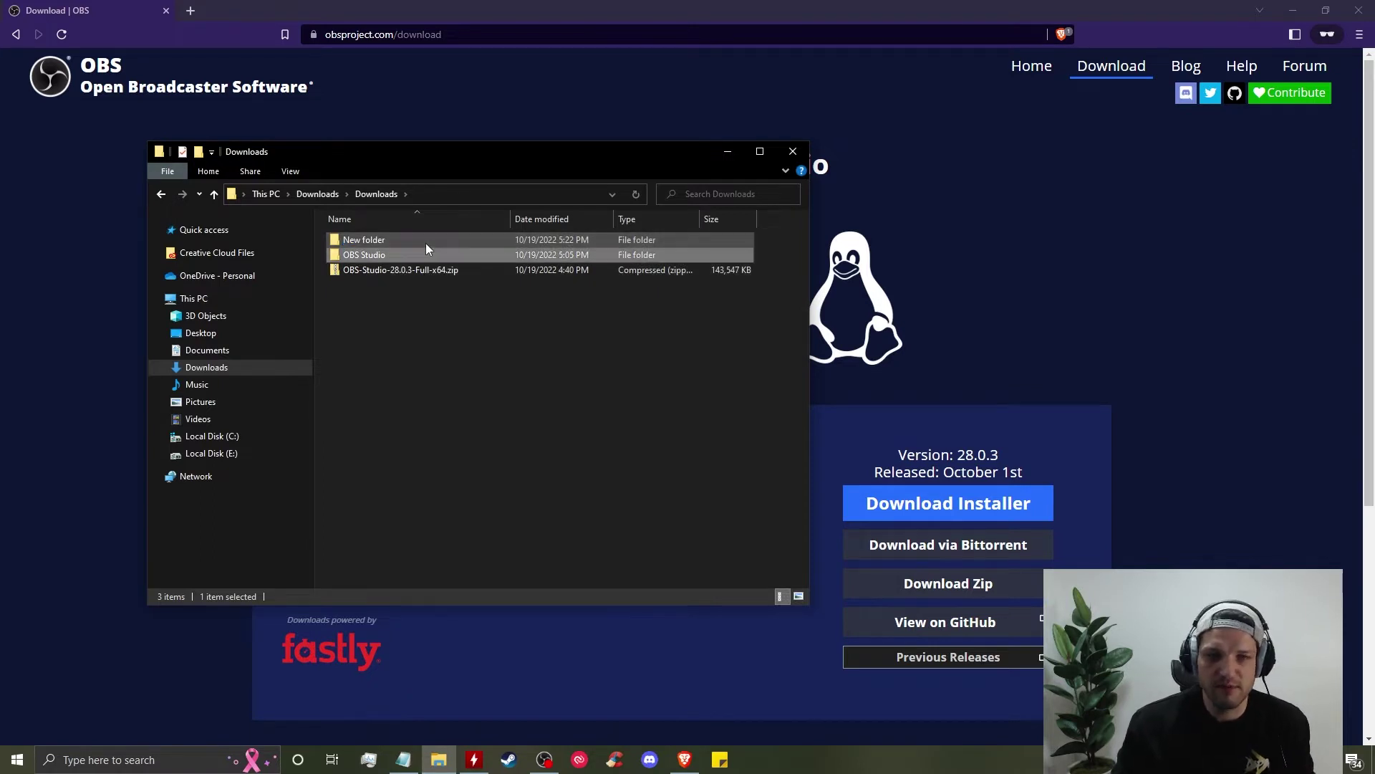
key("Delete")
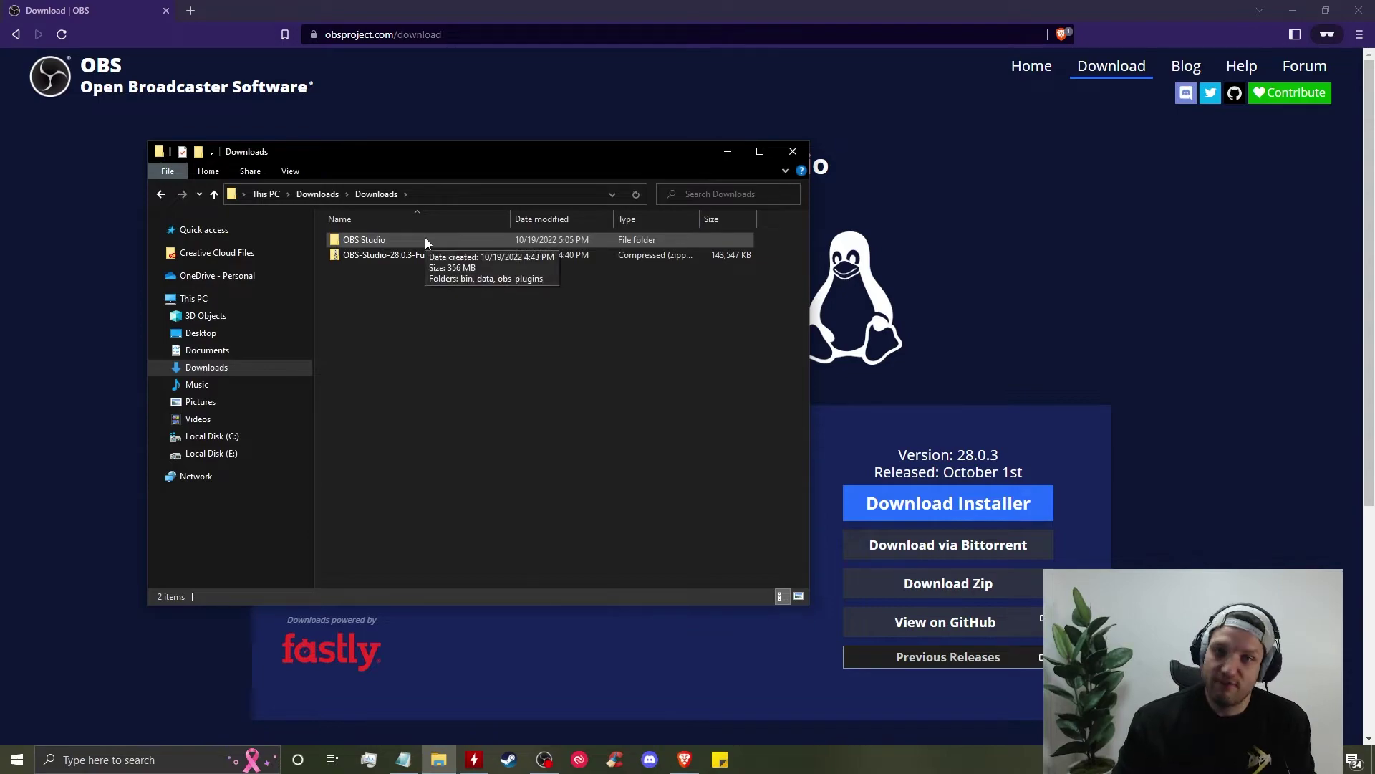
double_click(425, 242)
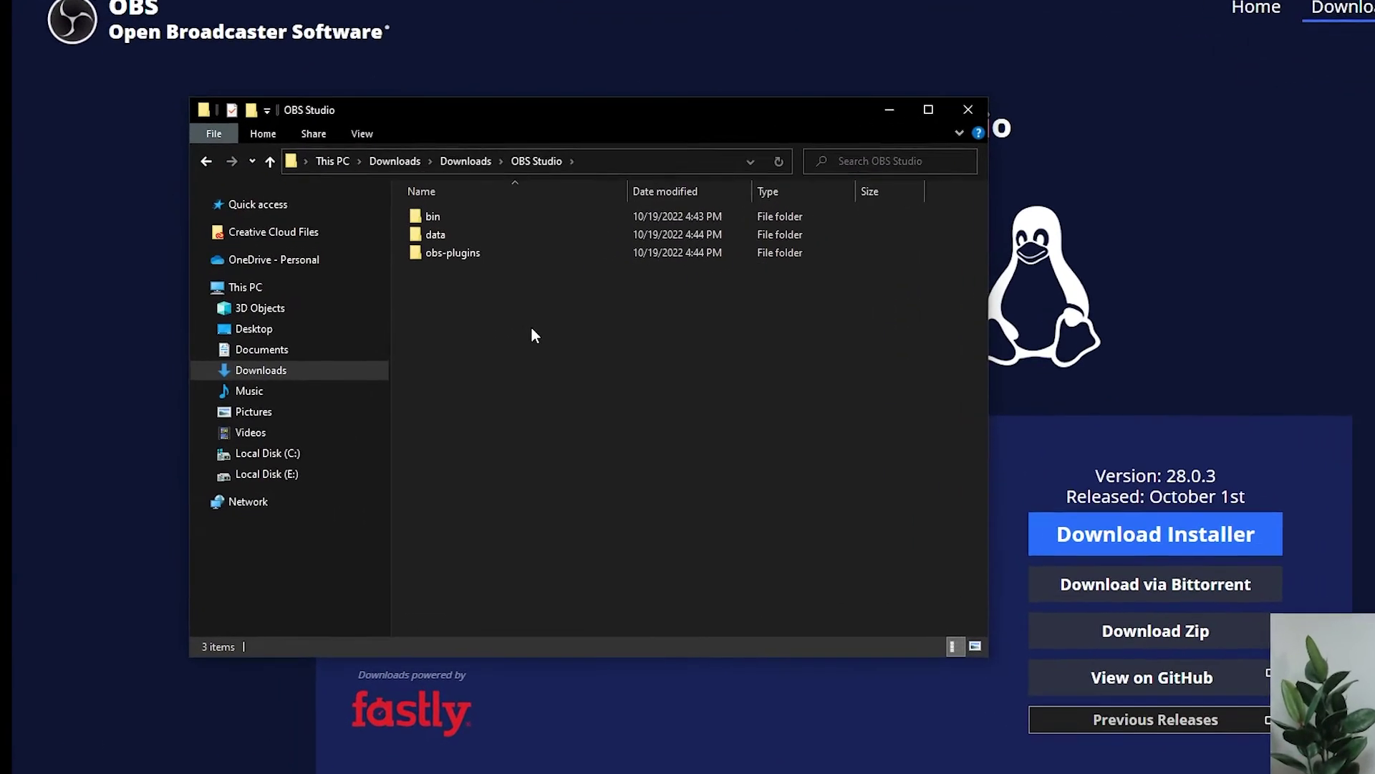
right_click(533, 331)
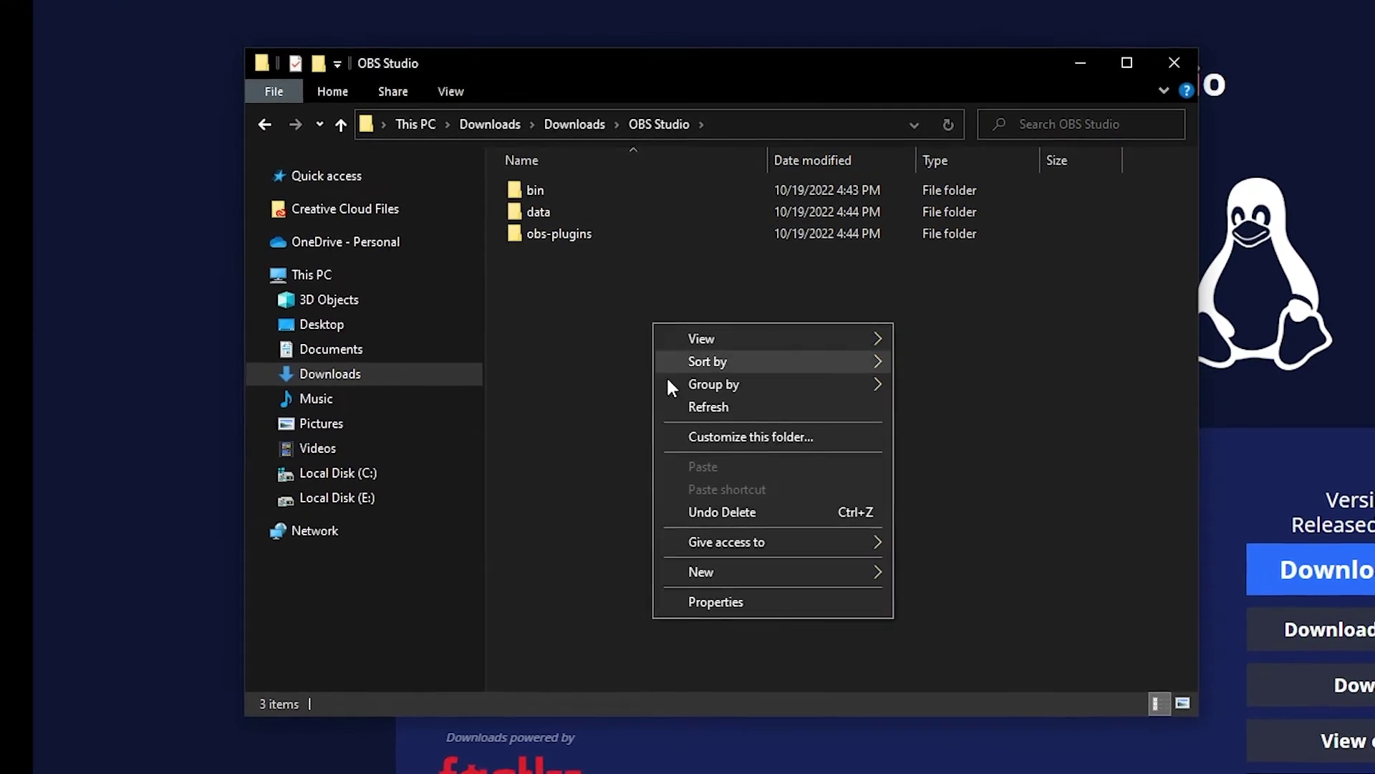
mouse_move(746, 573)
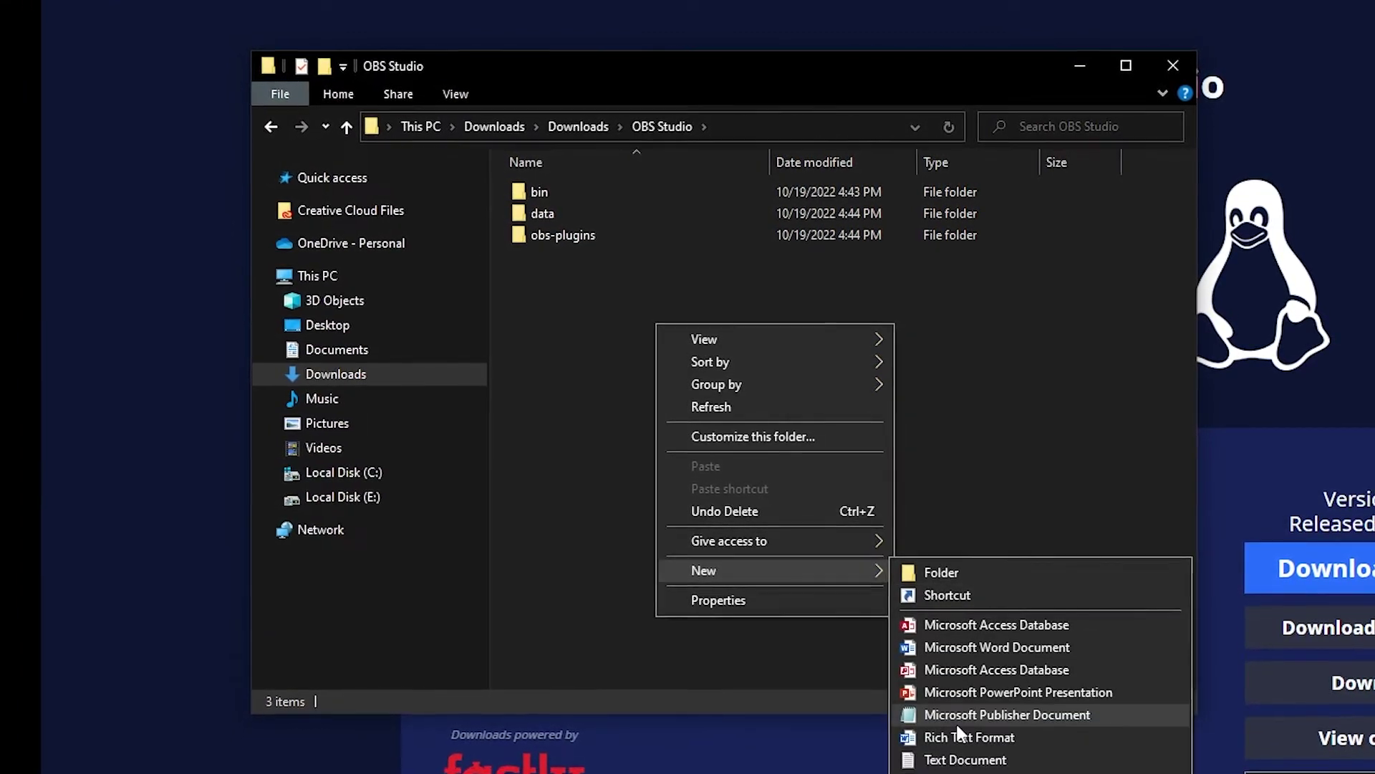
left_click(966, 758)
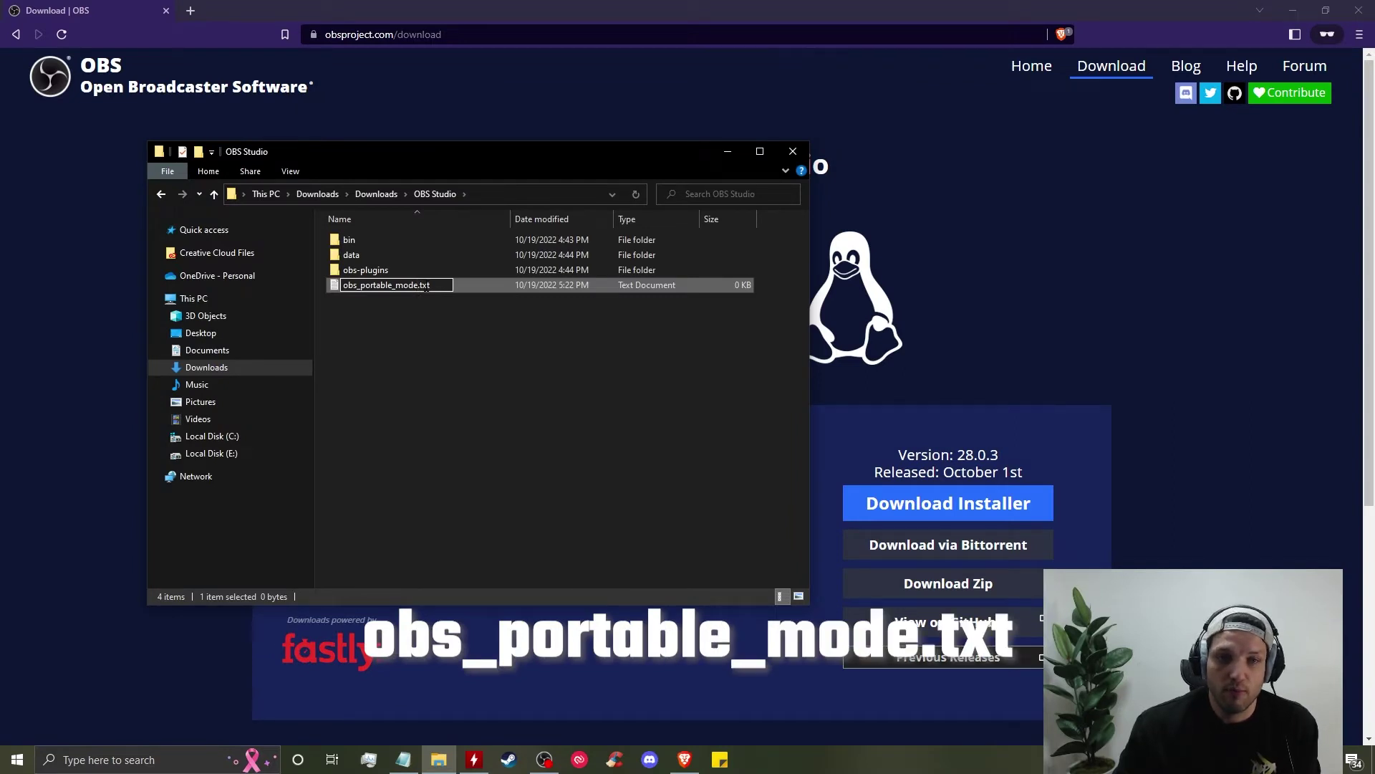
left_click(443, 320)
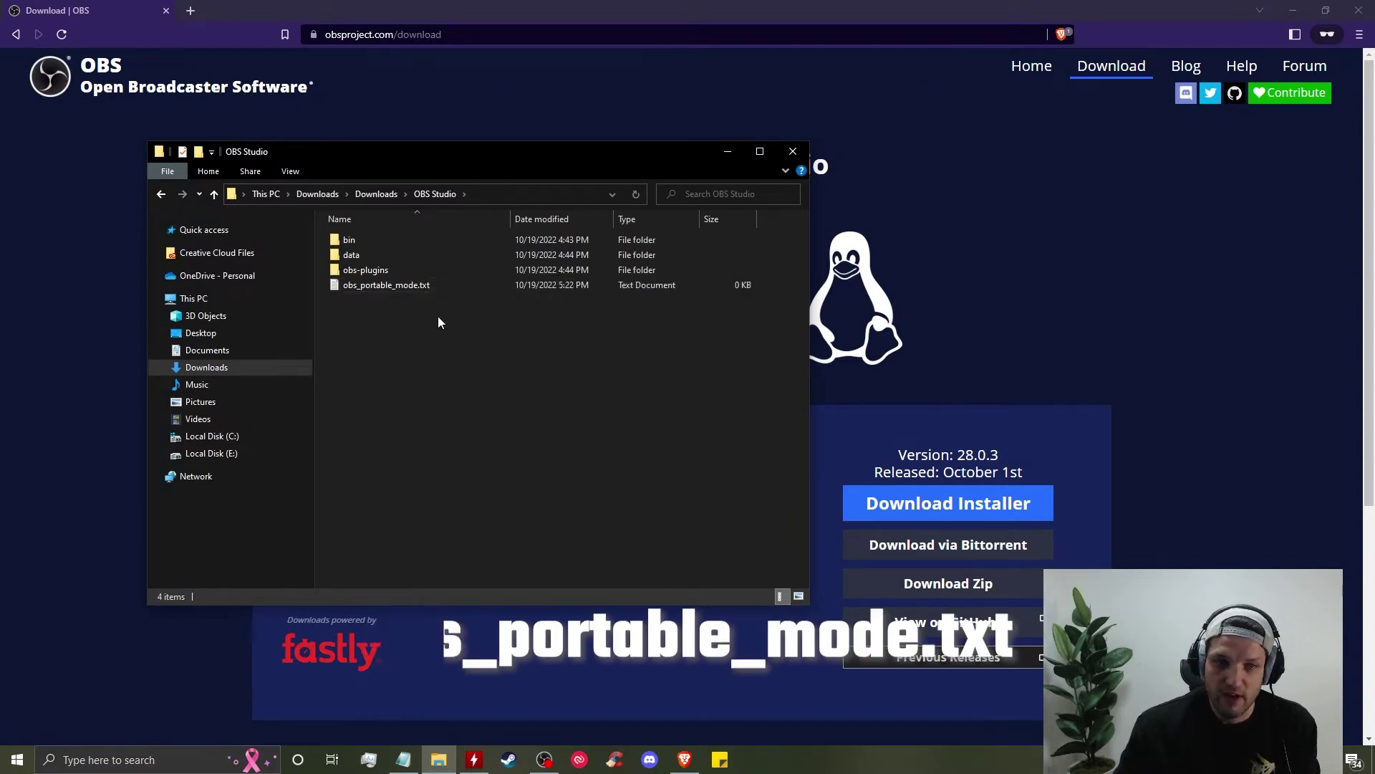
Step: Navigate into bin\64bit to show obs64.exe
double_click(399, 239)
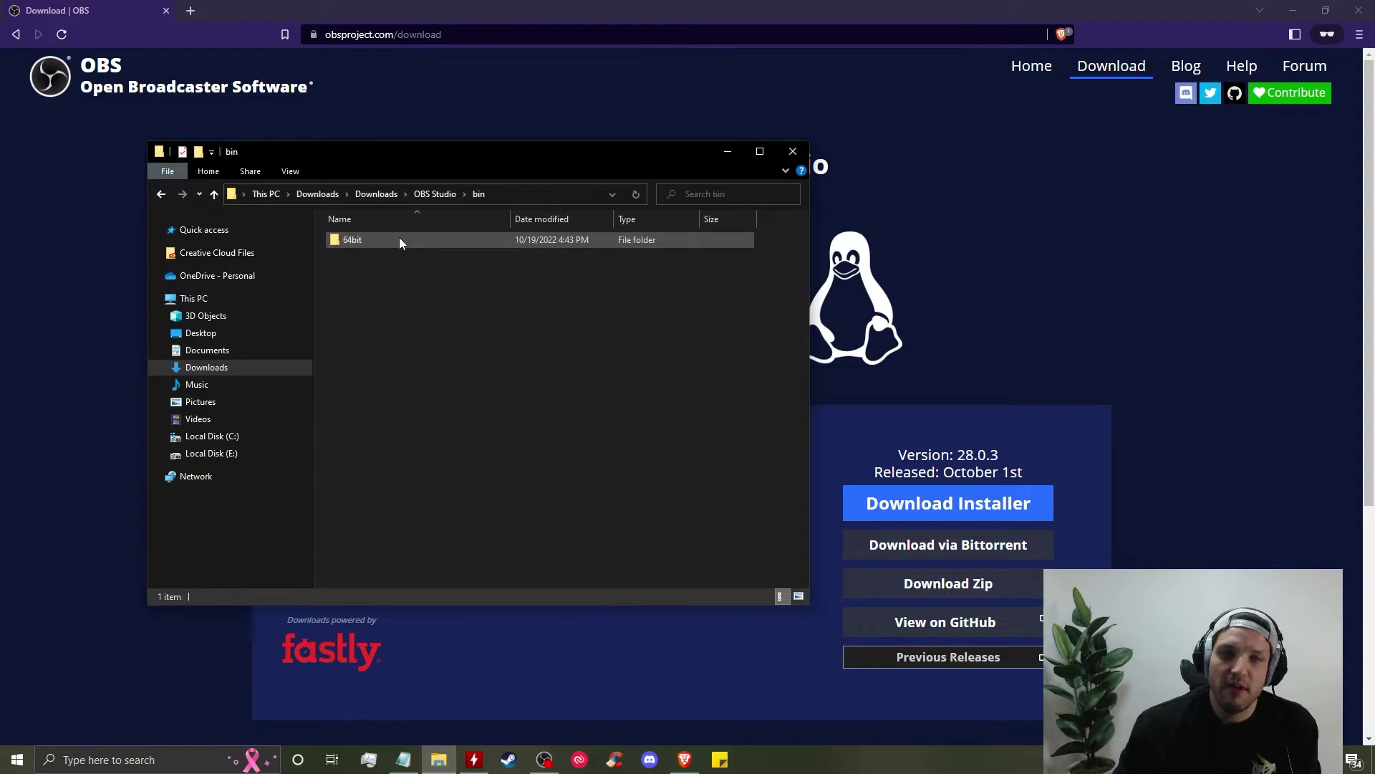
double_click(399, 240)
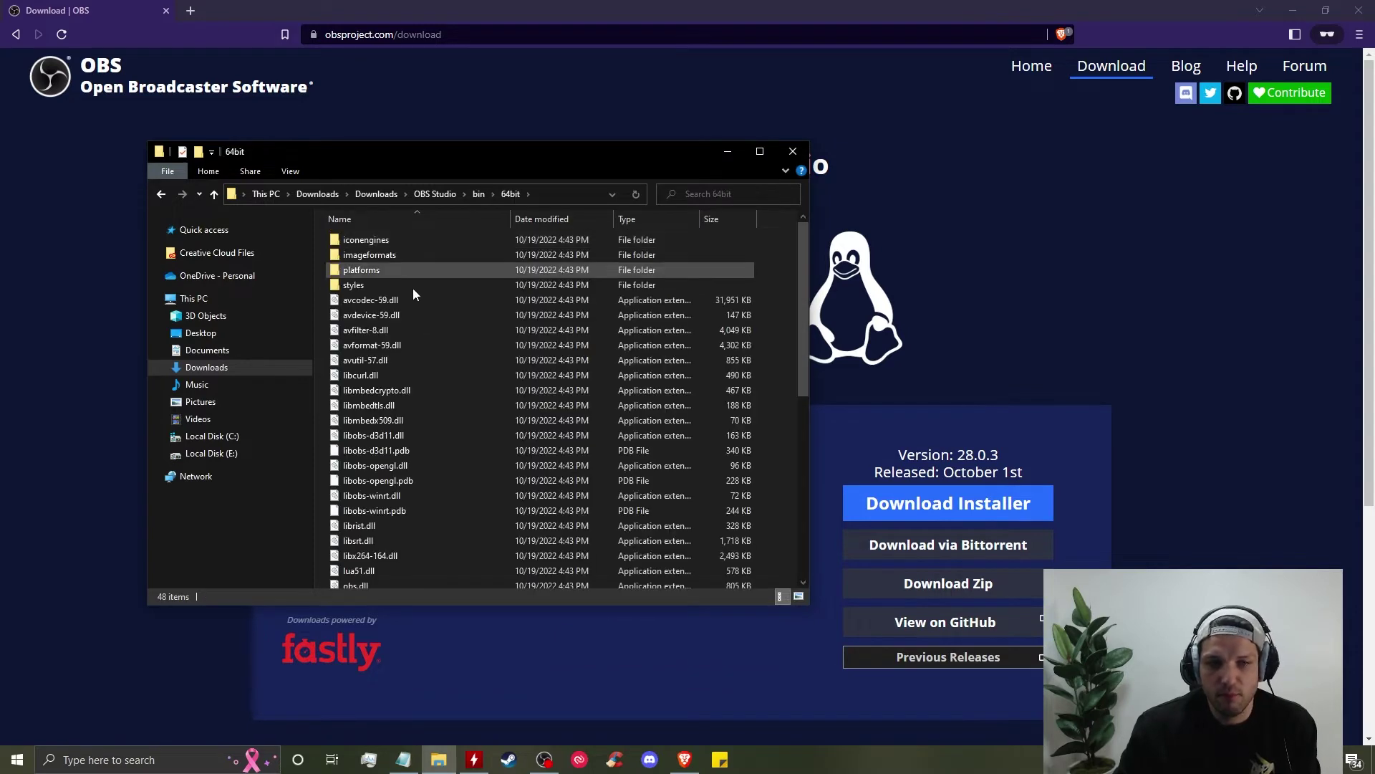
scroll(457, 427, "down", 5)
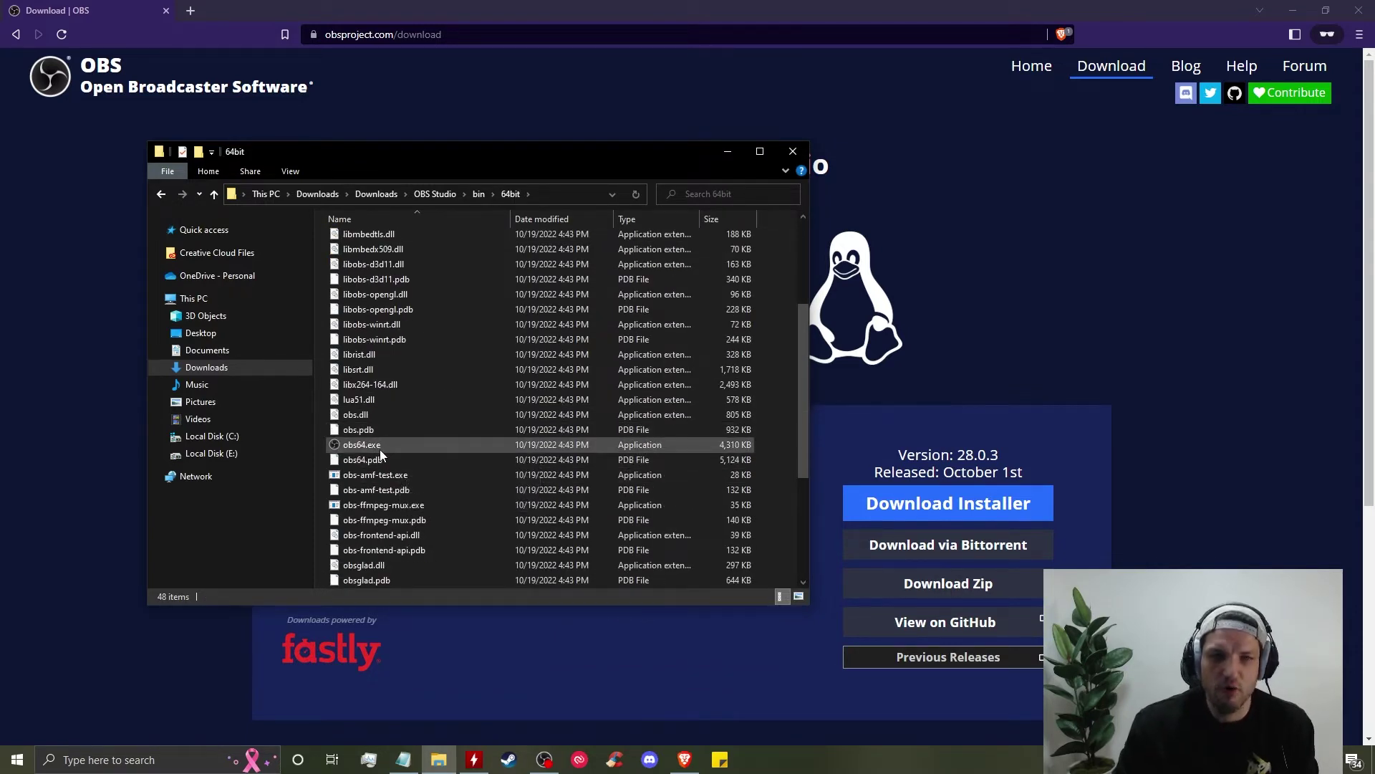
Step: Enable Run this program as an administrator in obs64.exe's Compatibility properties and confirm
left_click(380, 448)
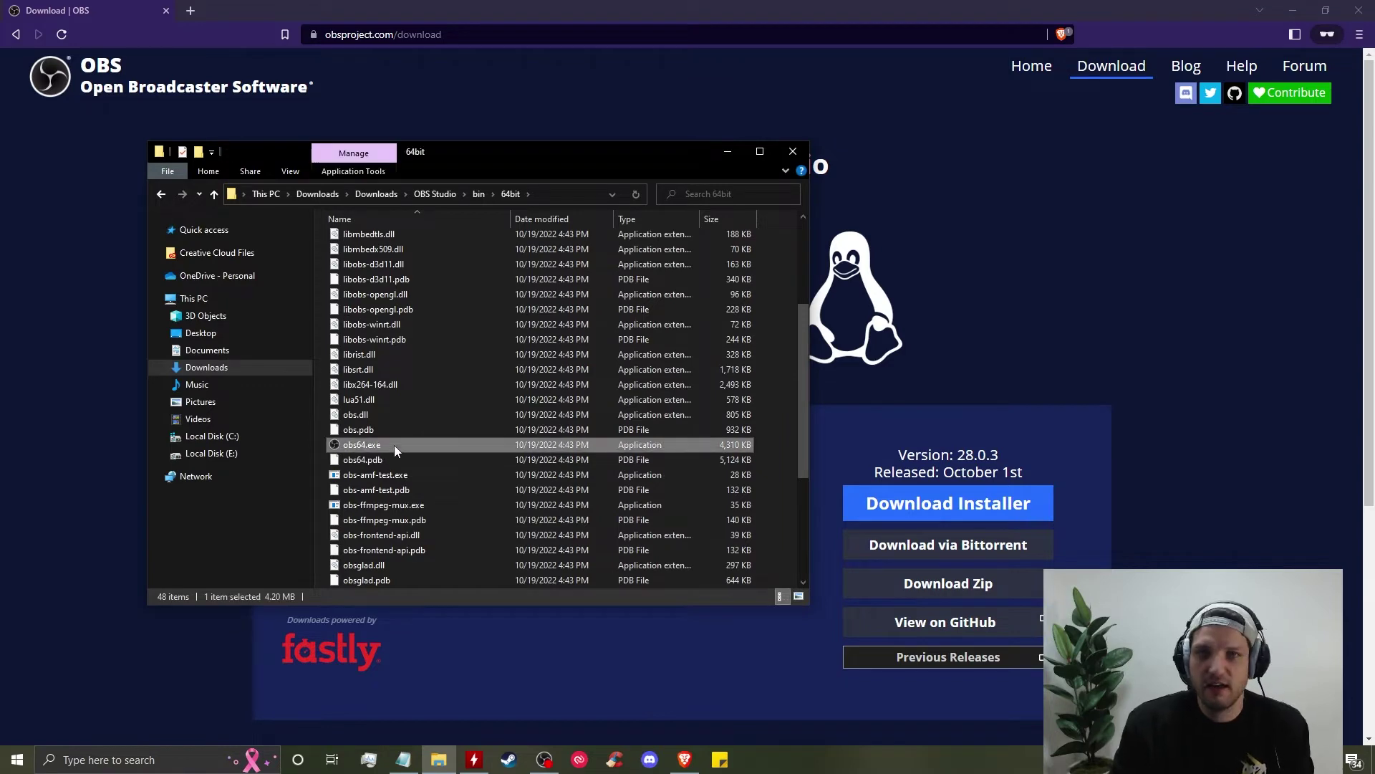
right_click(394, 445)
left_click(433, 432)
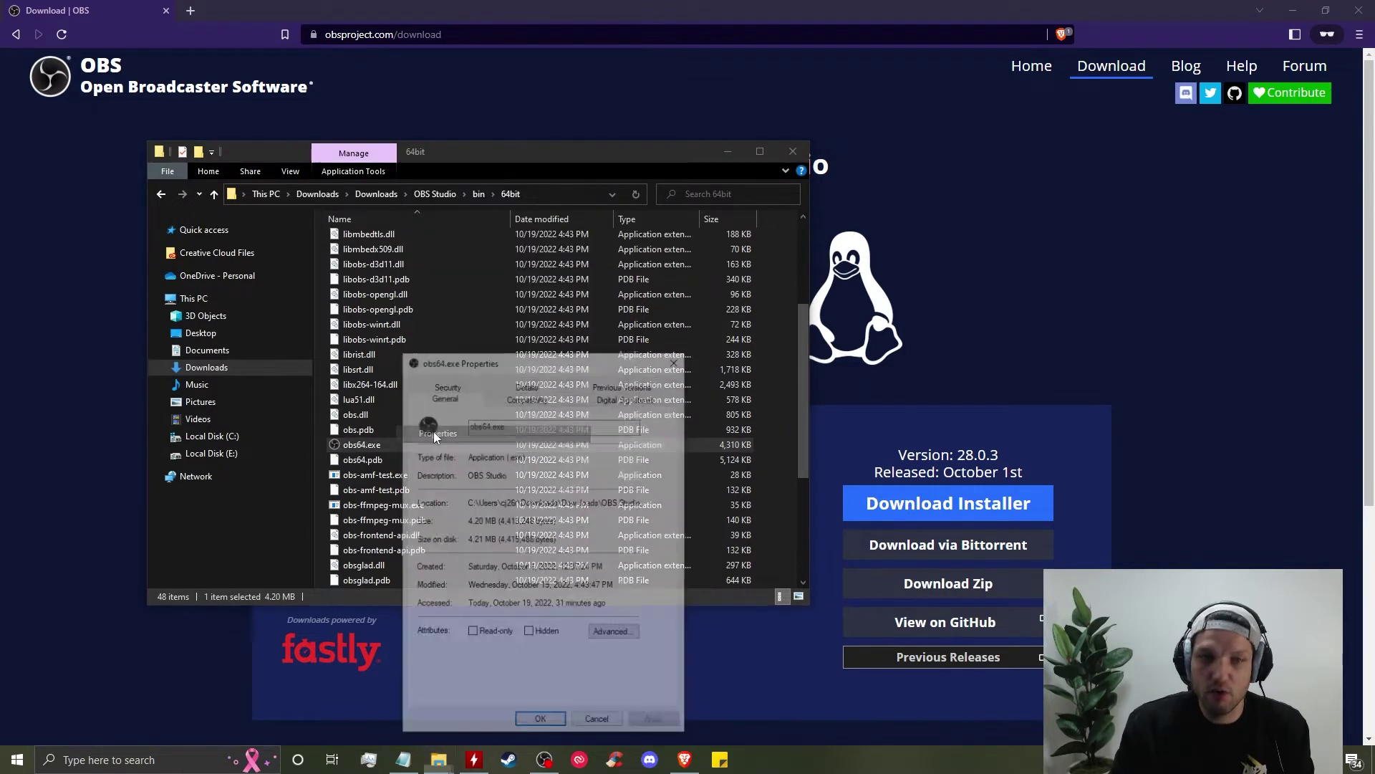
left_click(528, 397)
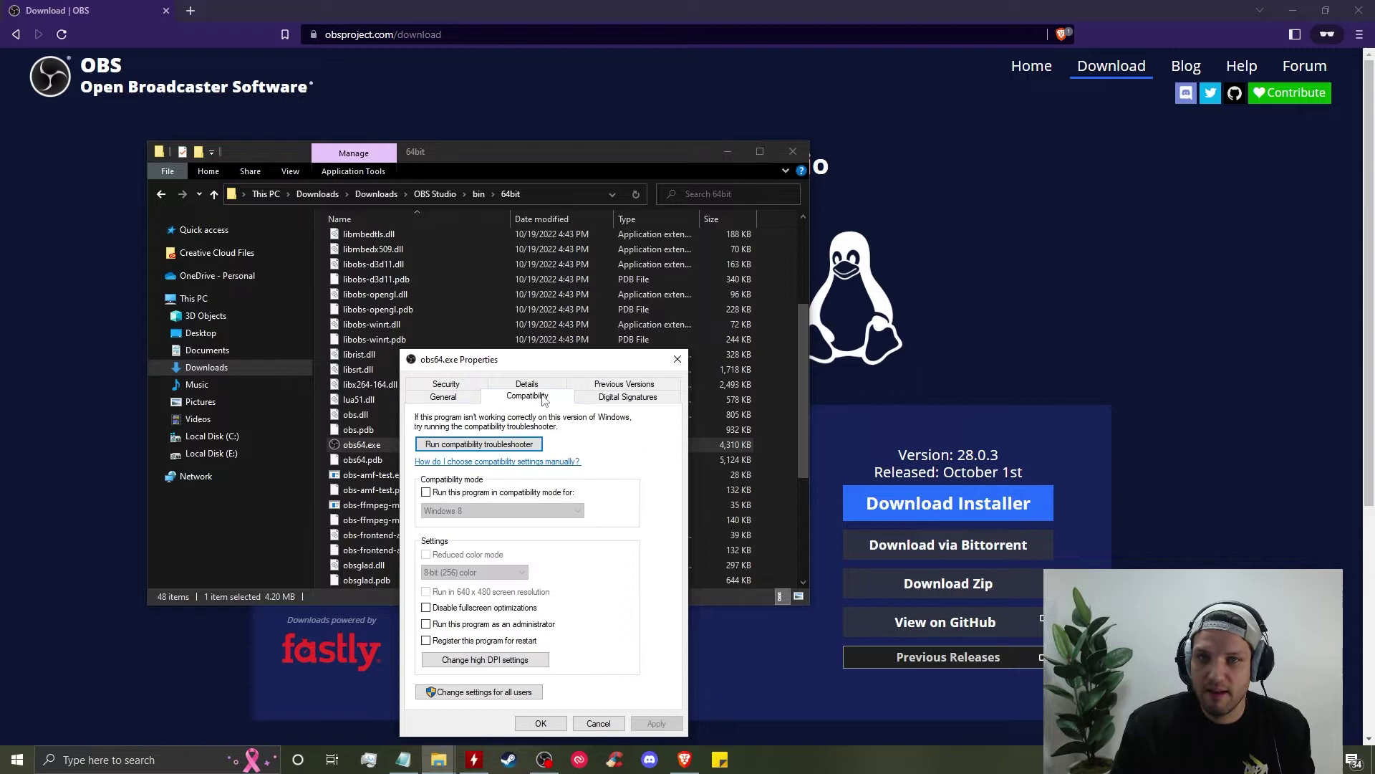
left_click(466, 628)
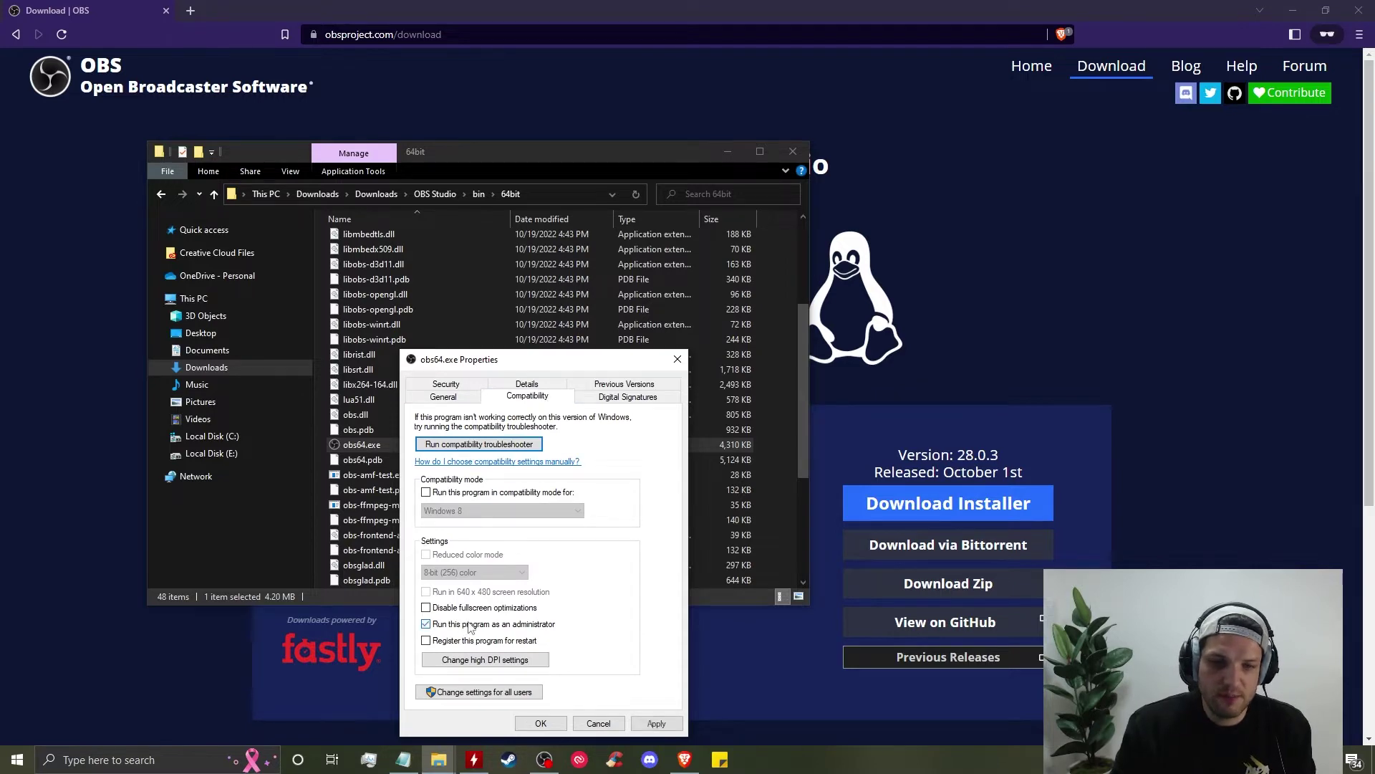
left_click(541, 724)
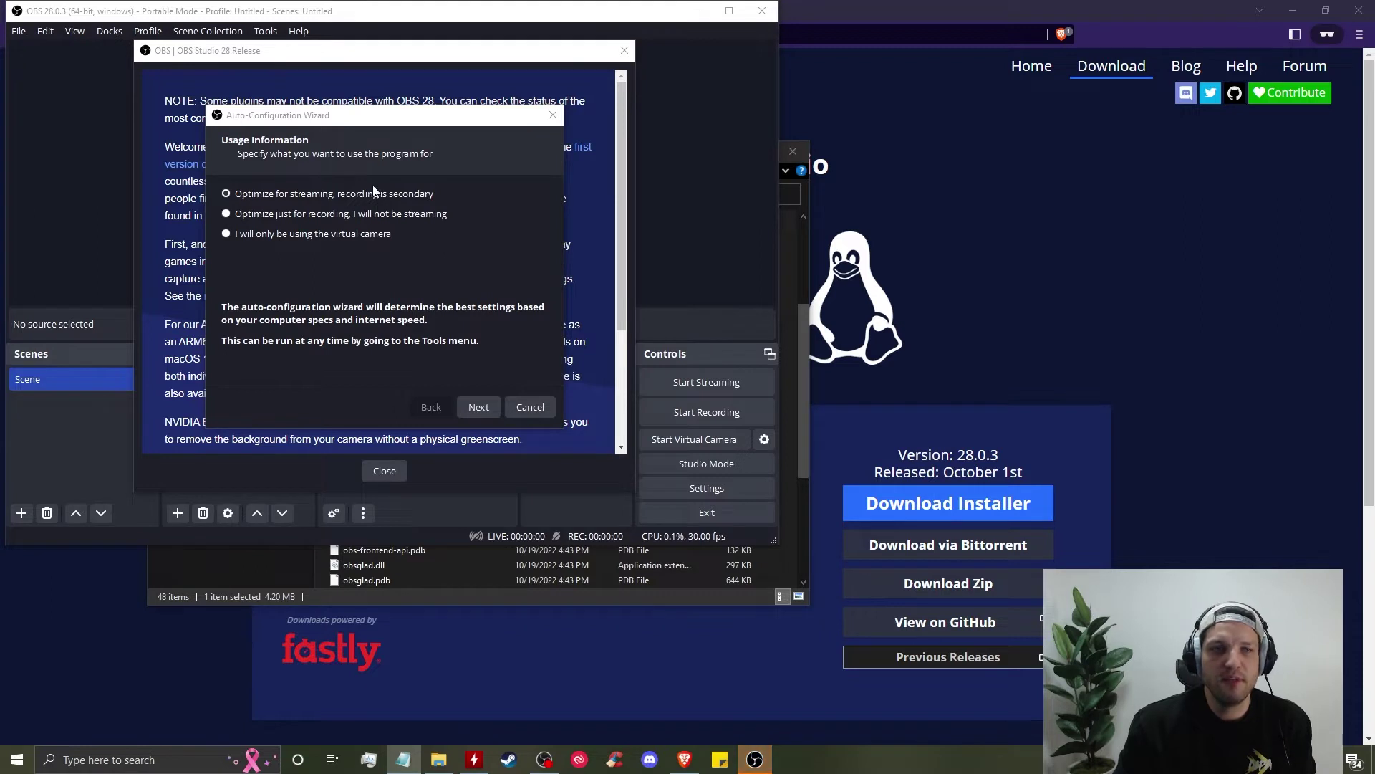
Step: Cancel the Auto-Configuration Wizard, close the OBS 28 release notes, and maximize the main window
left_click(531, 409)
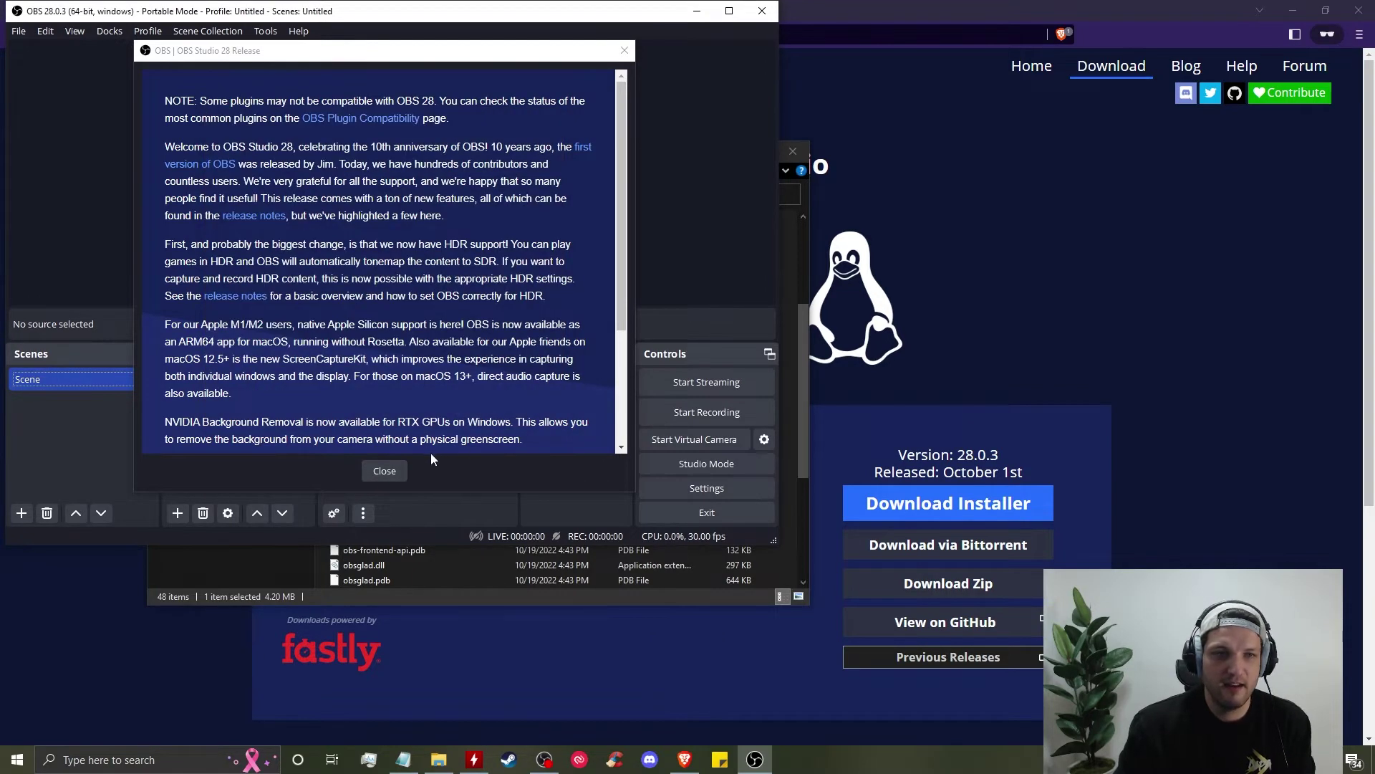
left_click(385, 471)
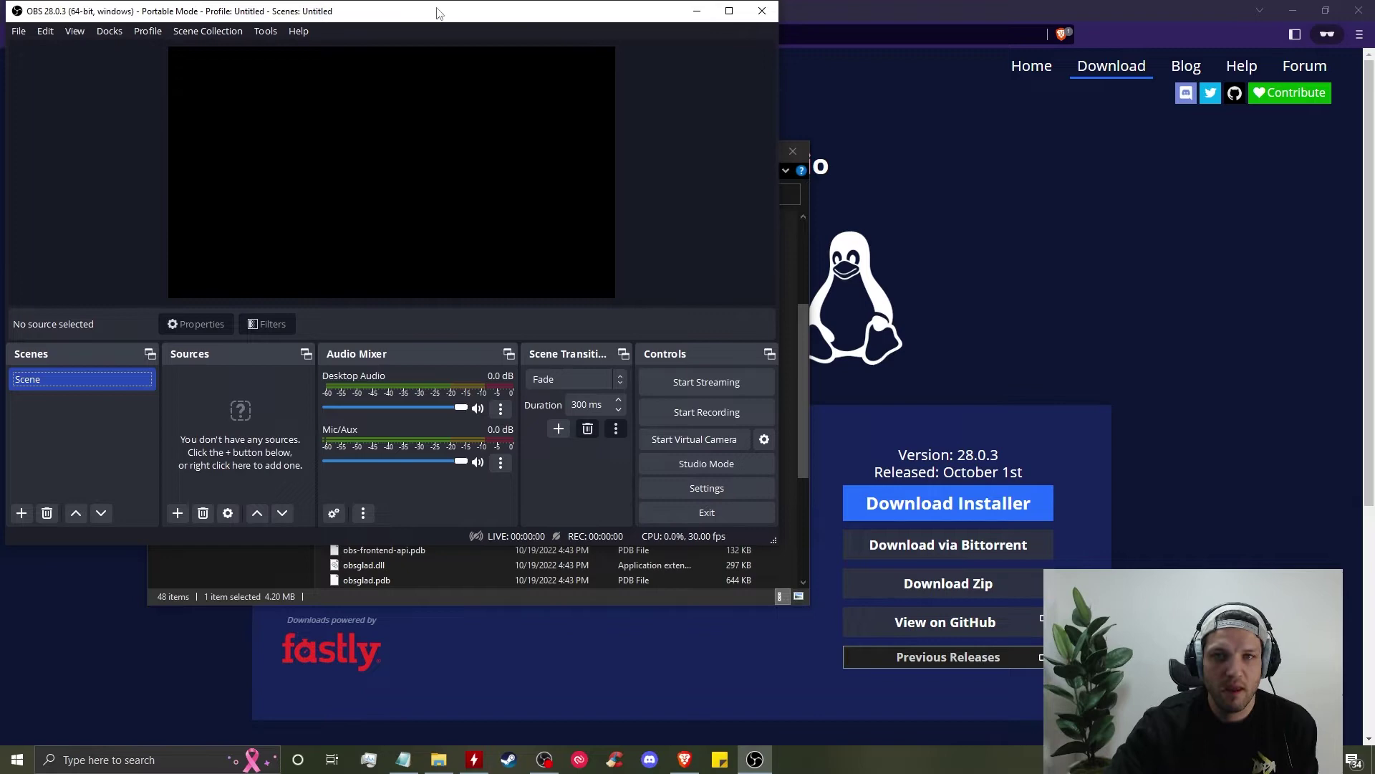
left_click_drag(437, 11, 646, 69)
left_click(938, 69)
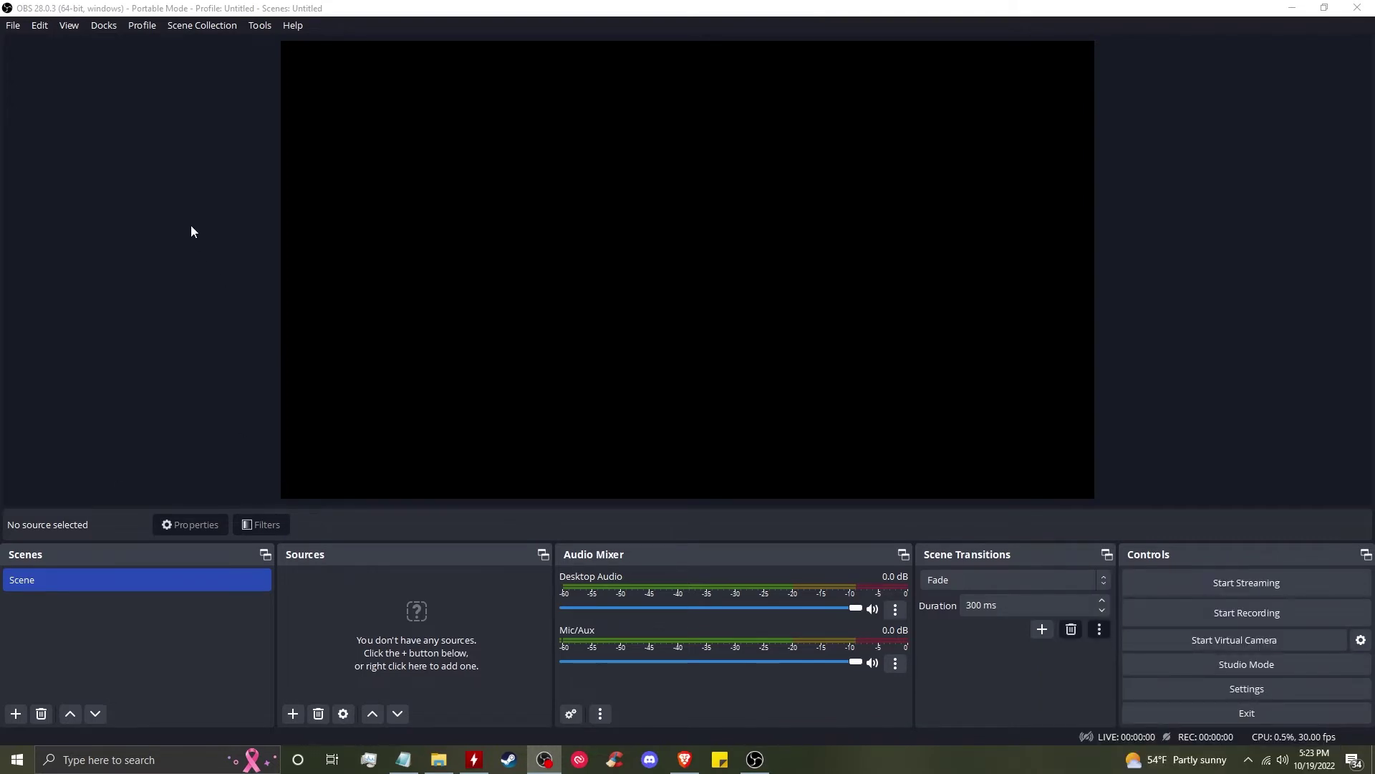
Step: In File > Settings > Output, change Output Mode from Simple to Advanced
left_click(15, 25)
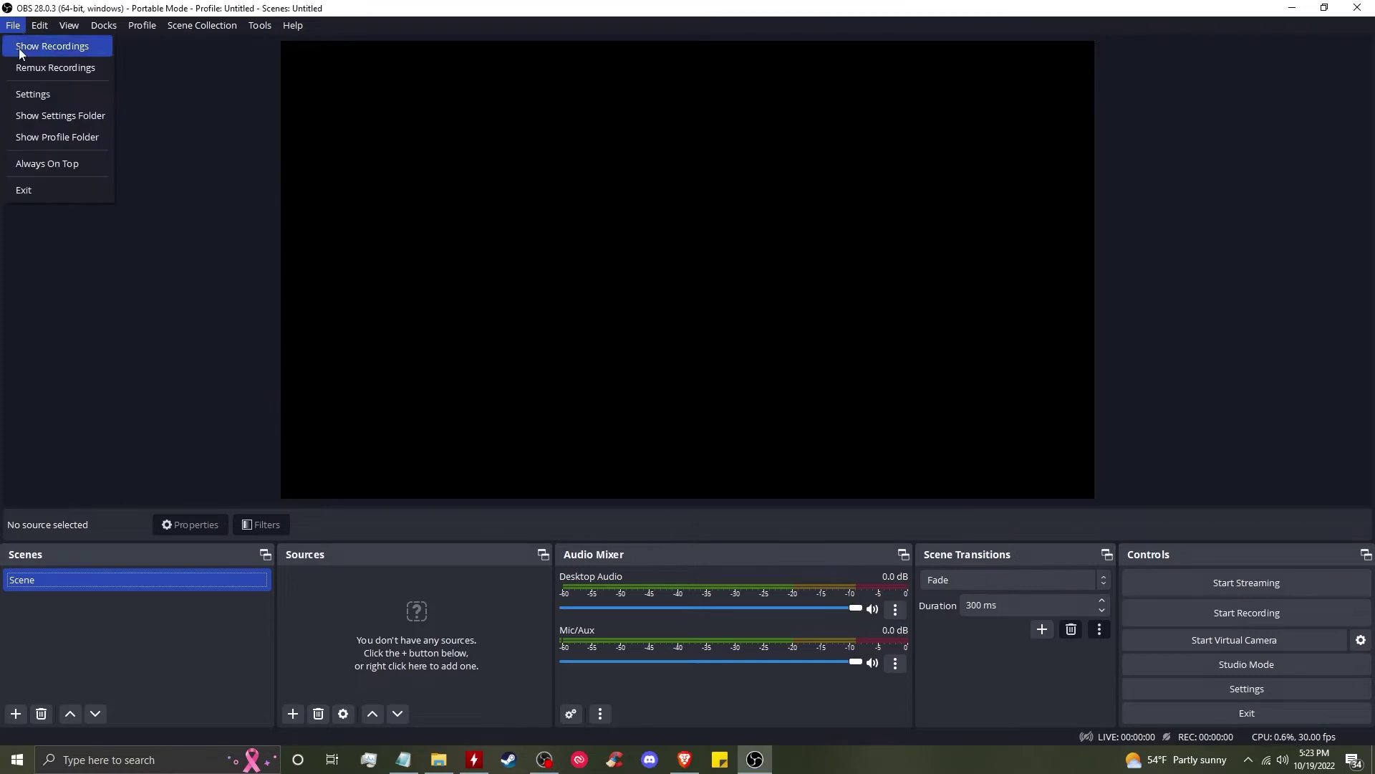
left_click(32, 93)
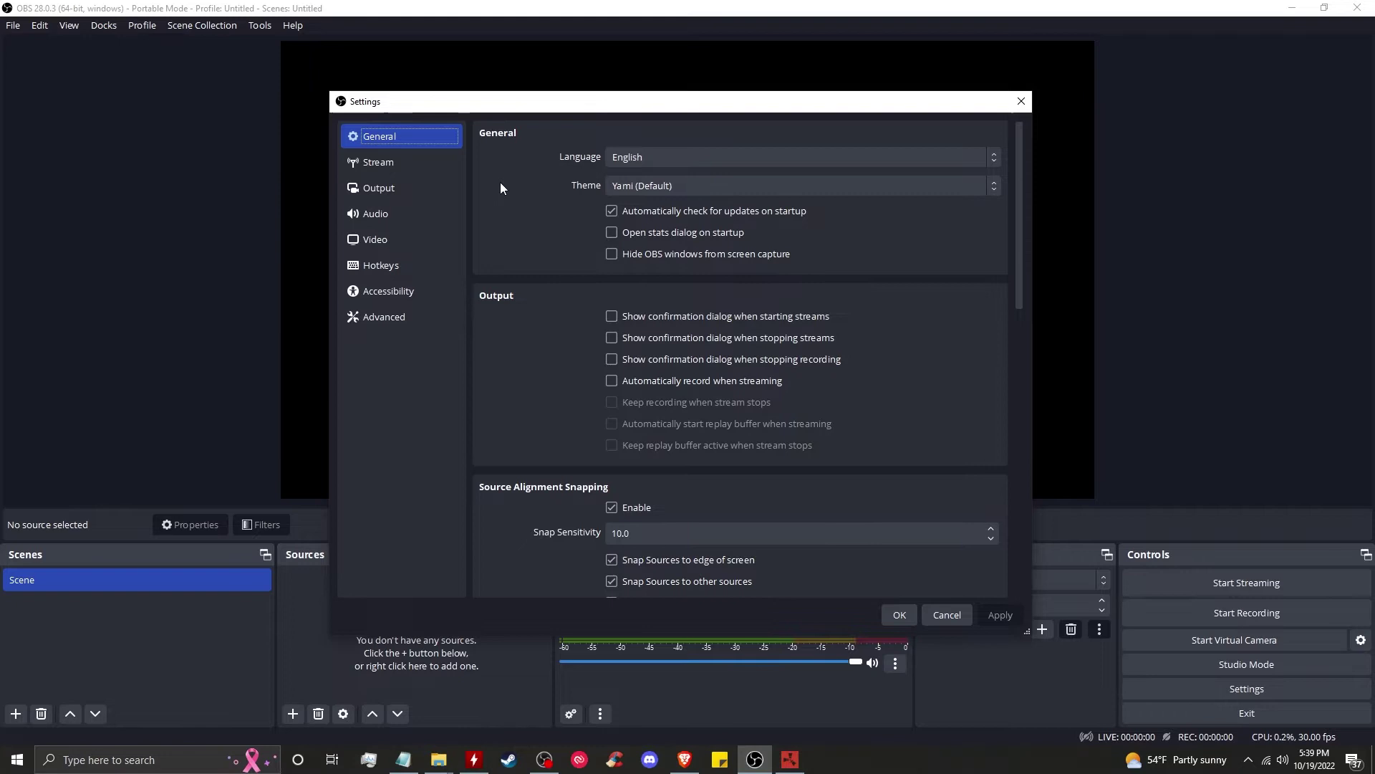
left_click(406, 161)
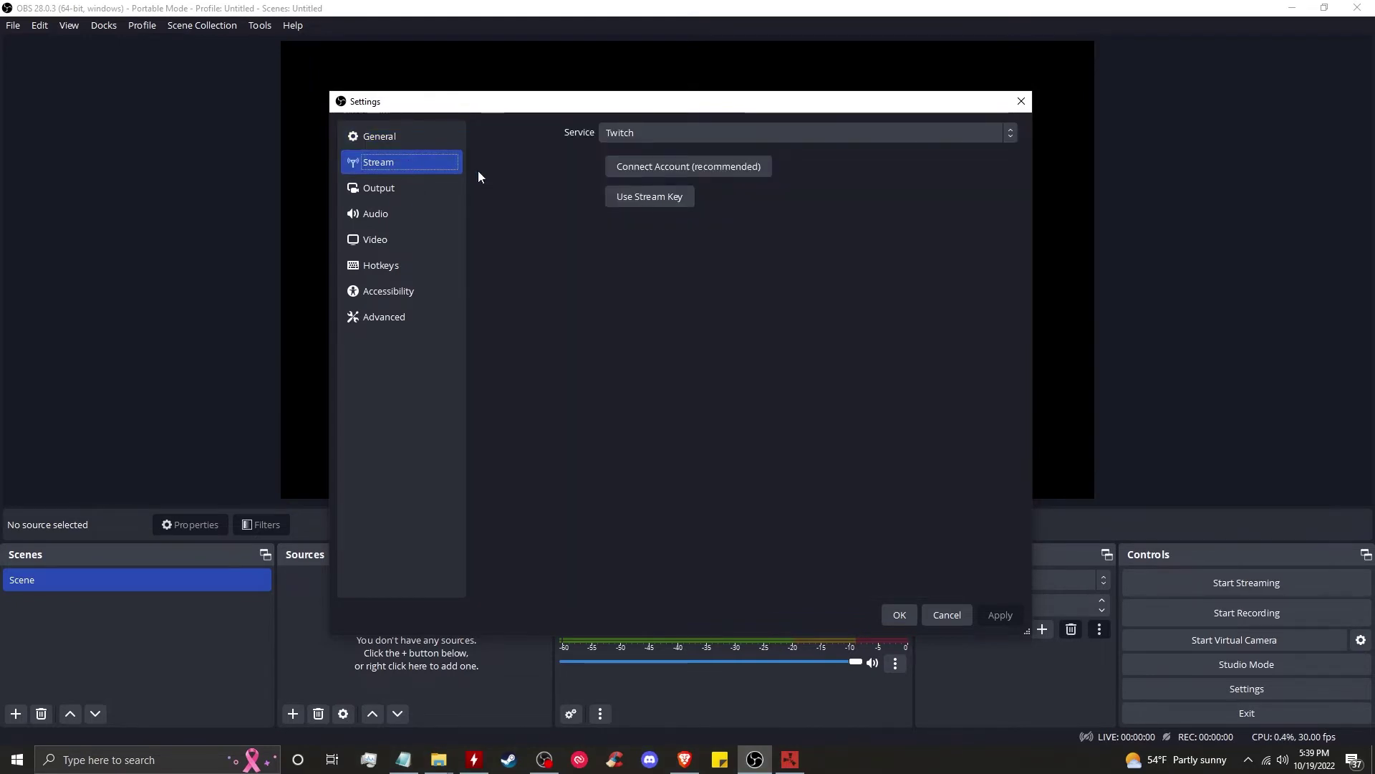
left_click(435, 192)
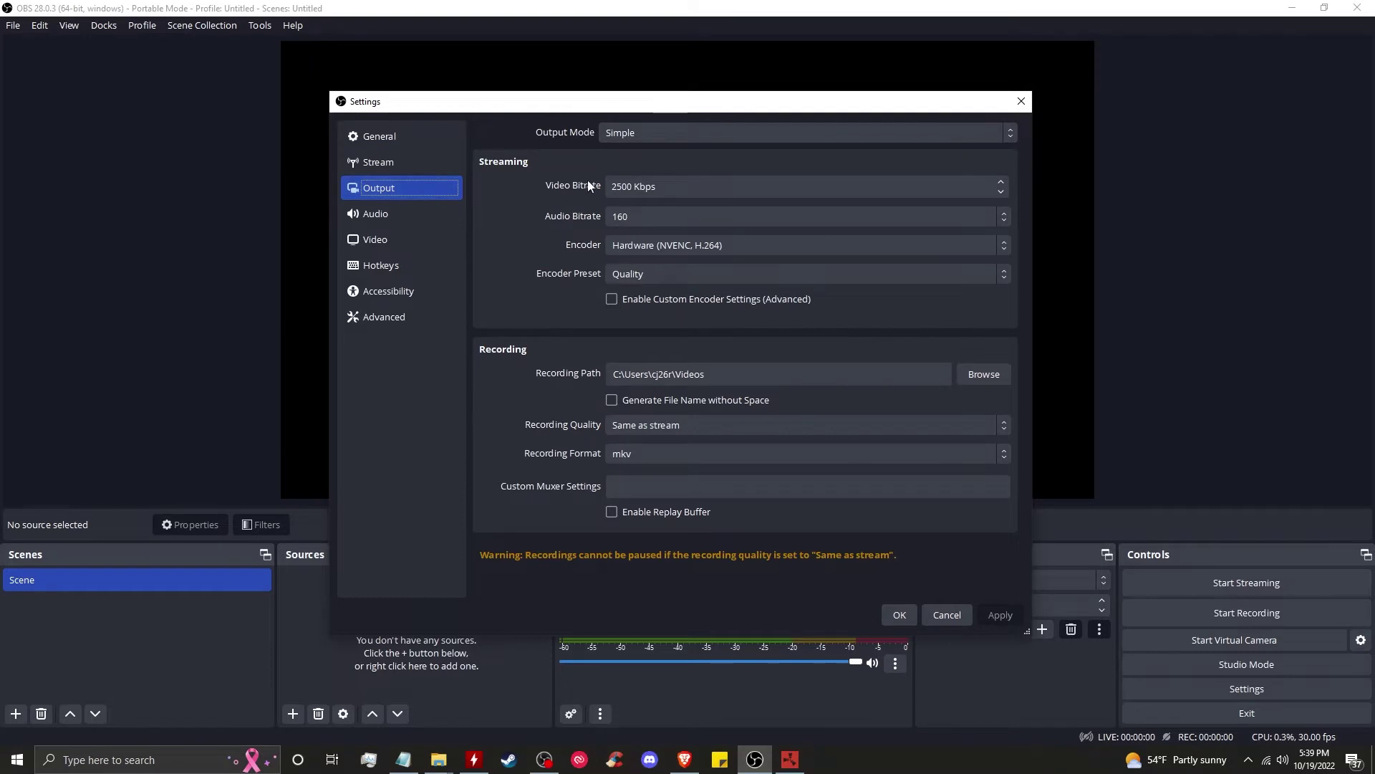
left_click(641, 134)
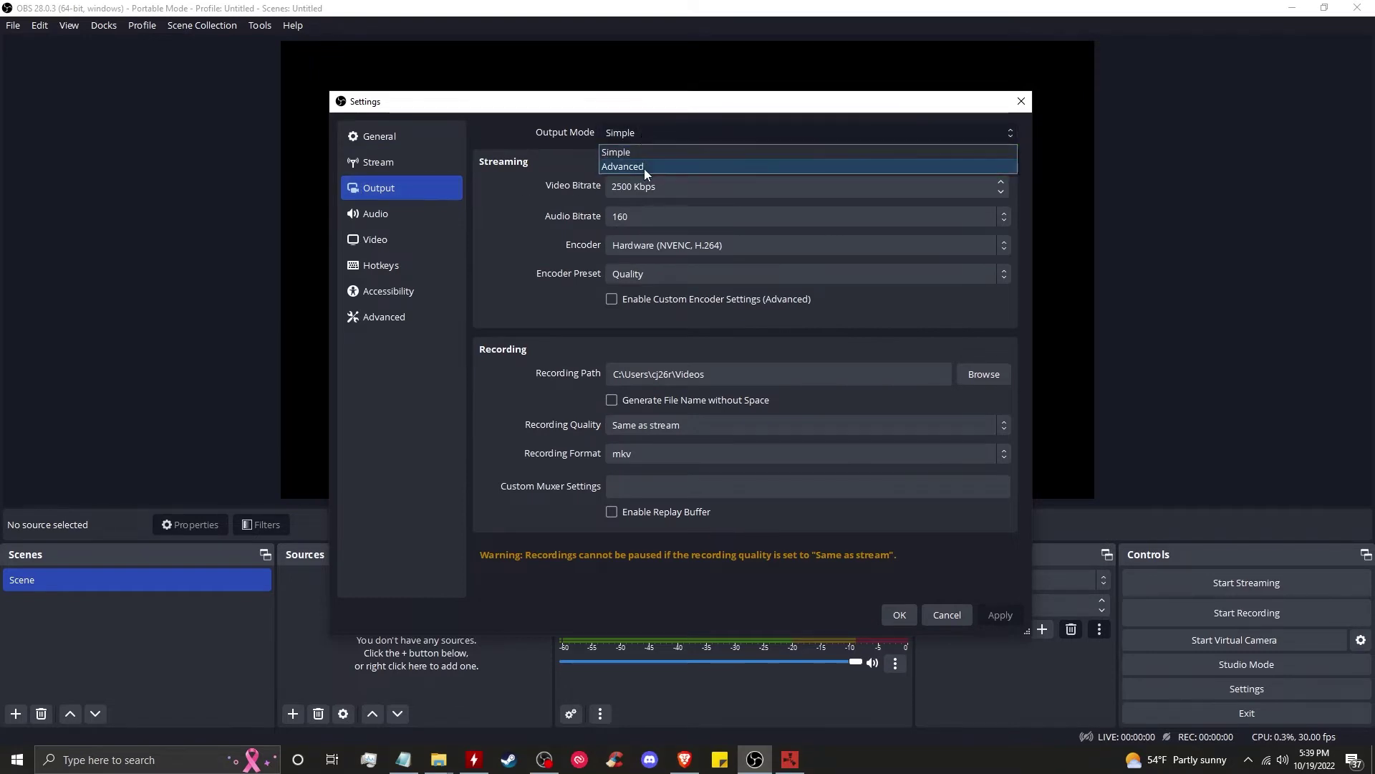
left_click(643, 169)
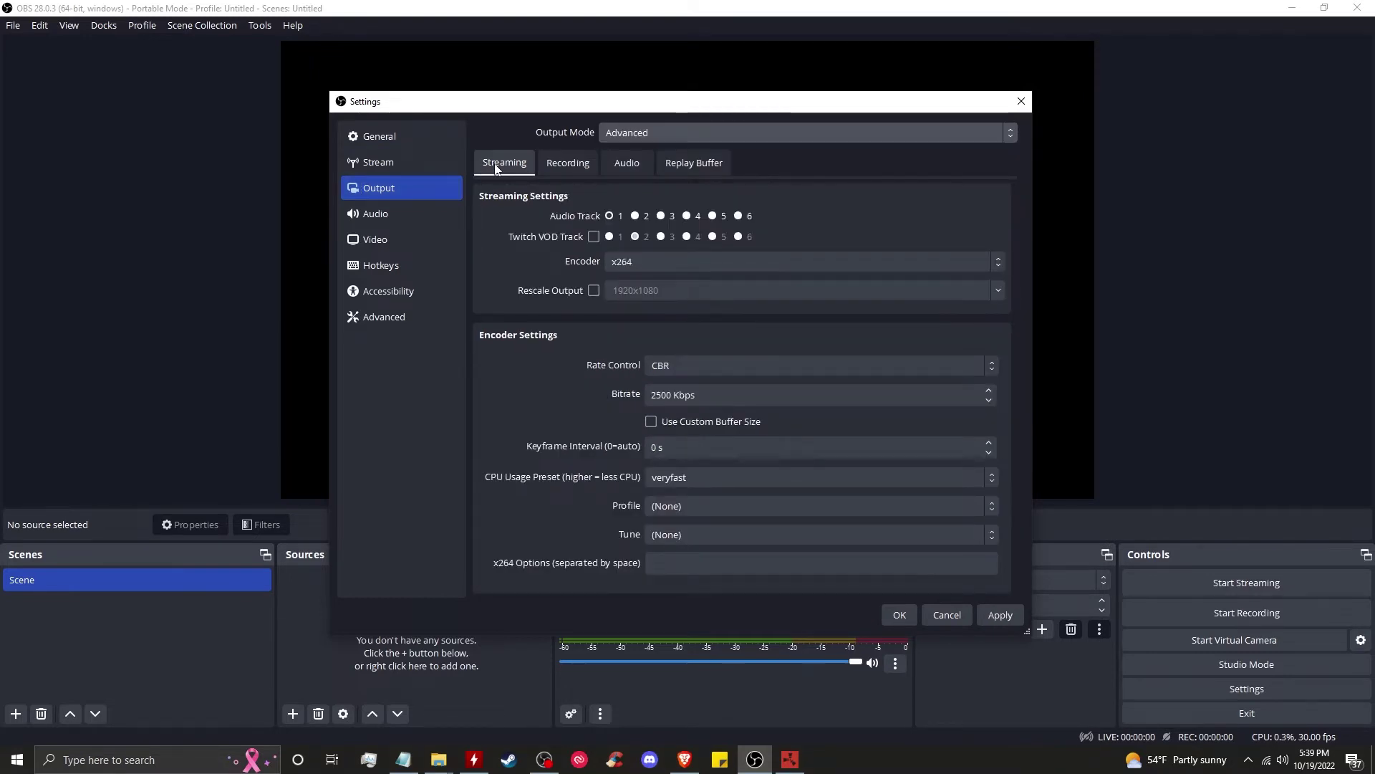
Step: Review the Recording tab, keeping the default path, mkv format and Standard recording type
left_click(574, 164)
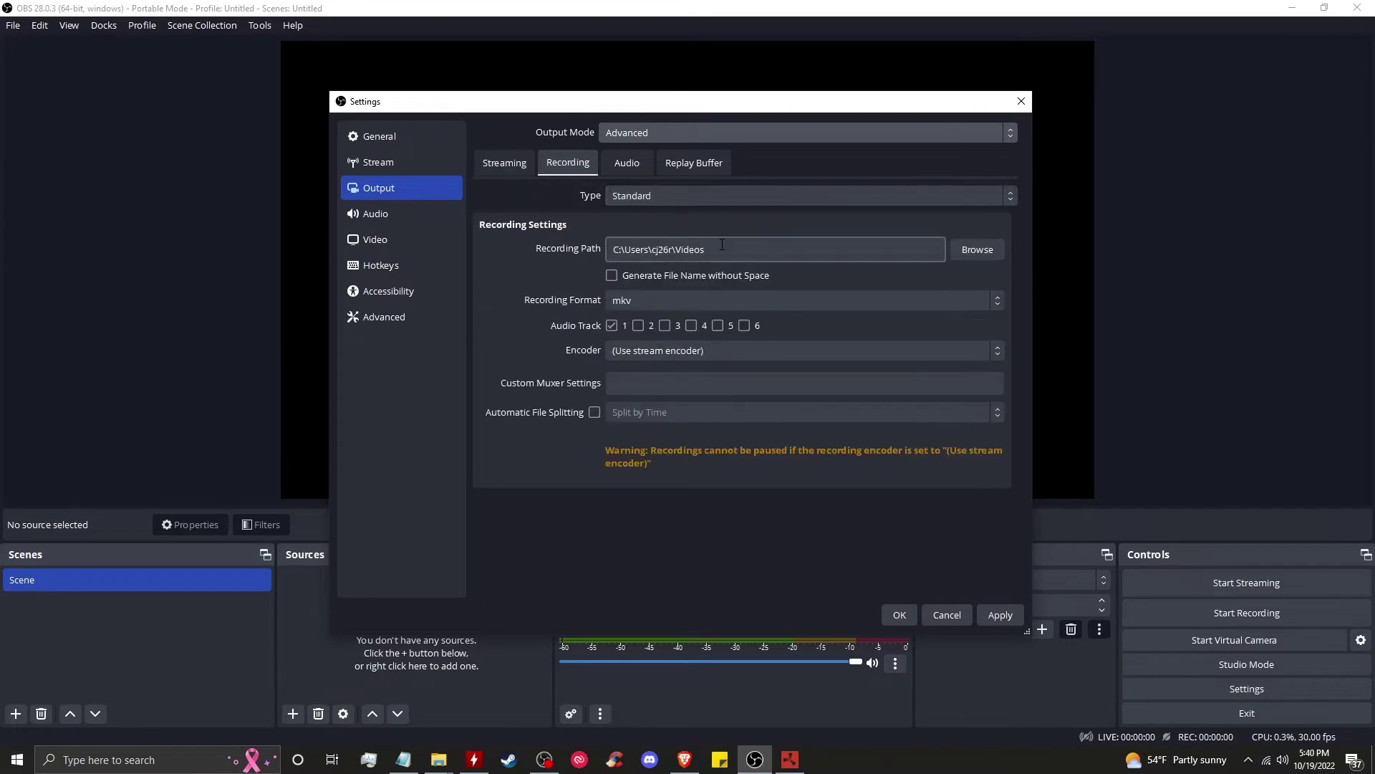
triple_click(627, 245)
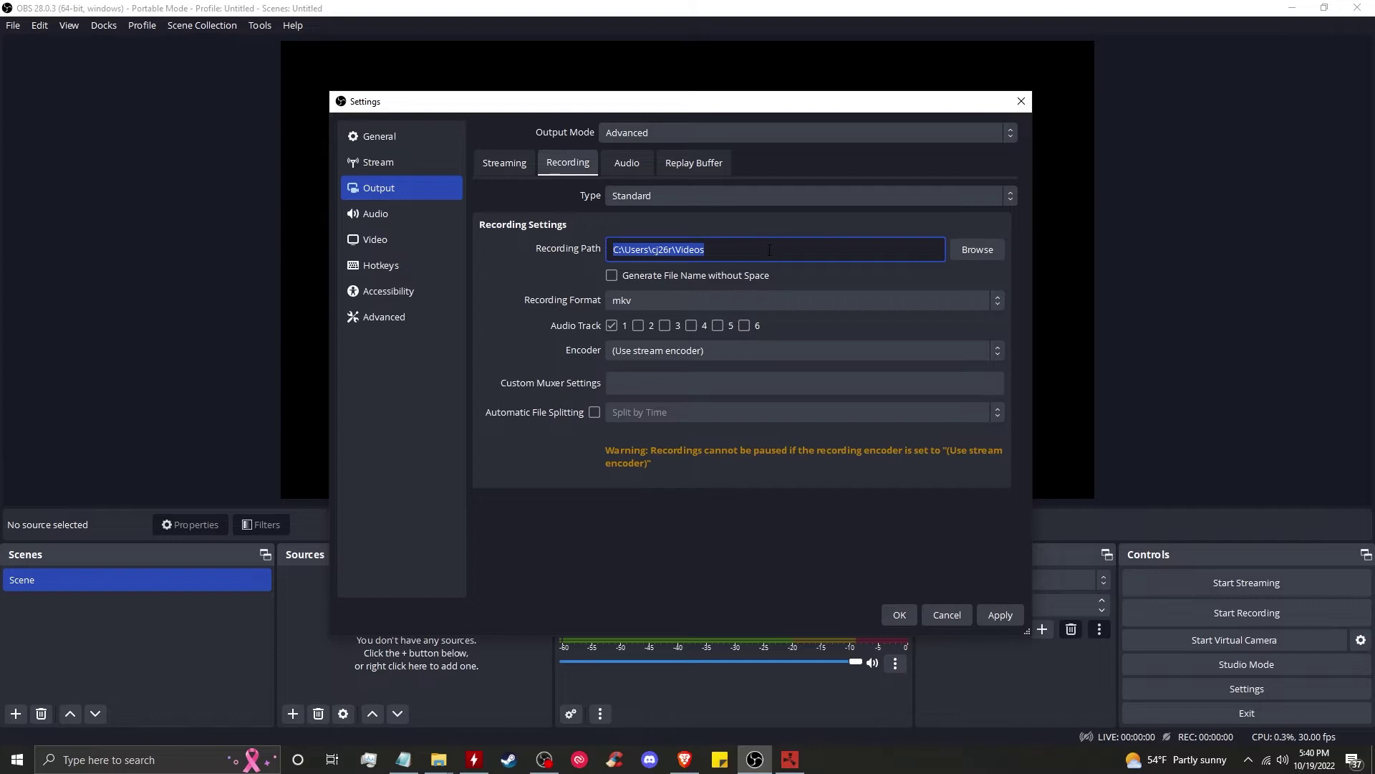
left_click(772, 228)
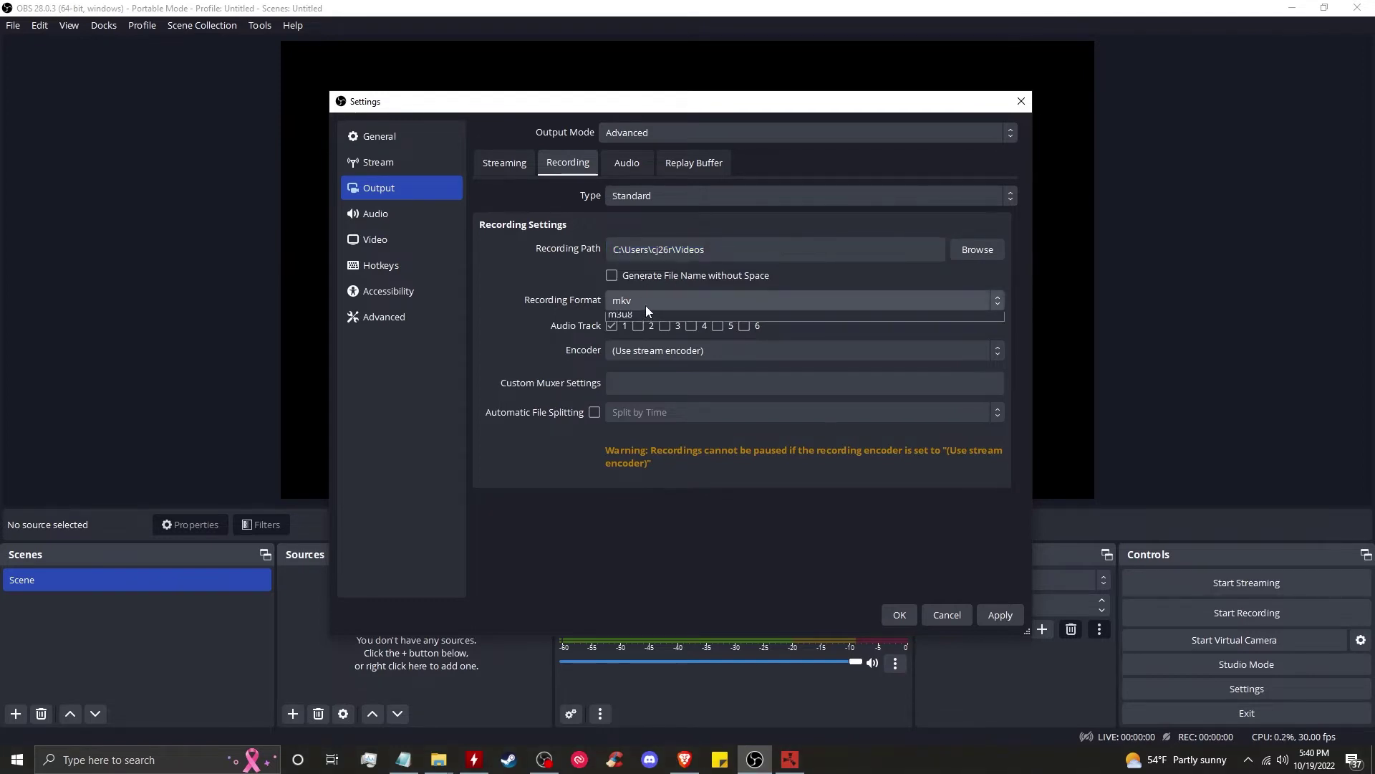
left_click(646, 305)
left_click(647, 362)
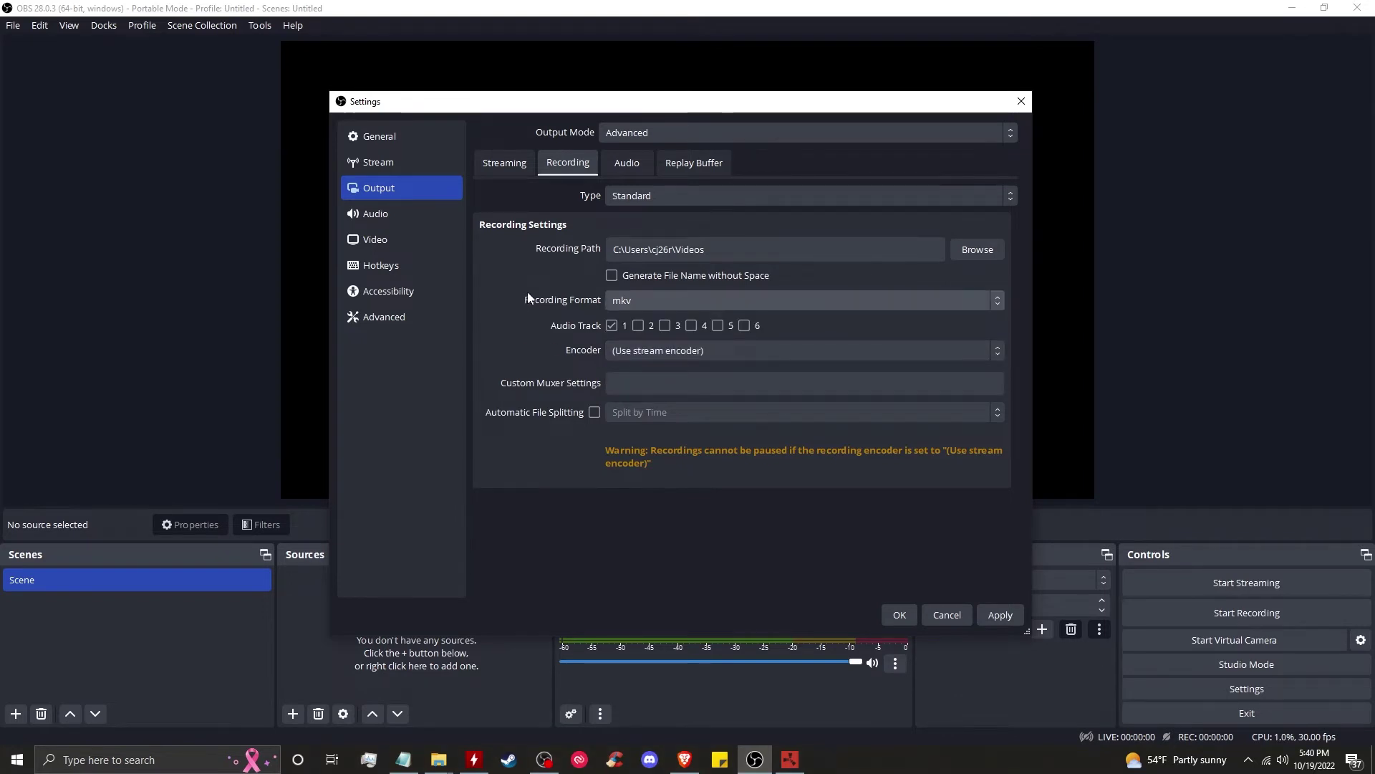
left_click(678, 301)
left_click(483, 306)
left_click(632, 300)
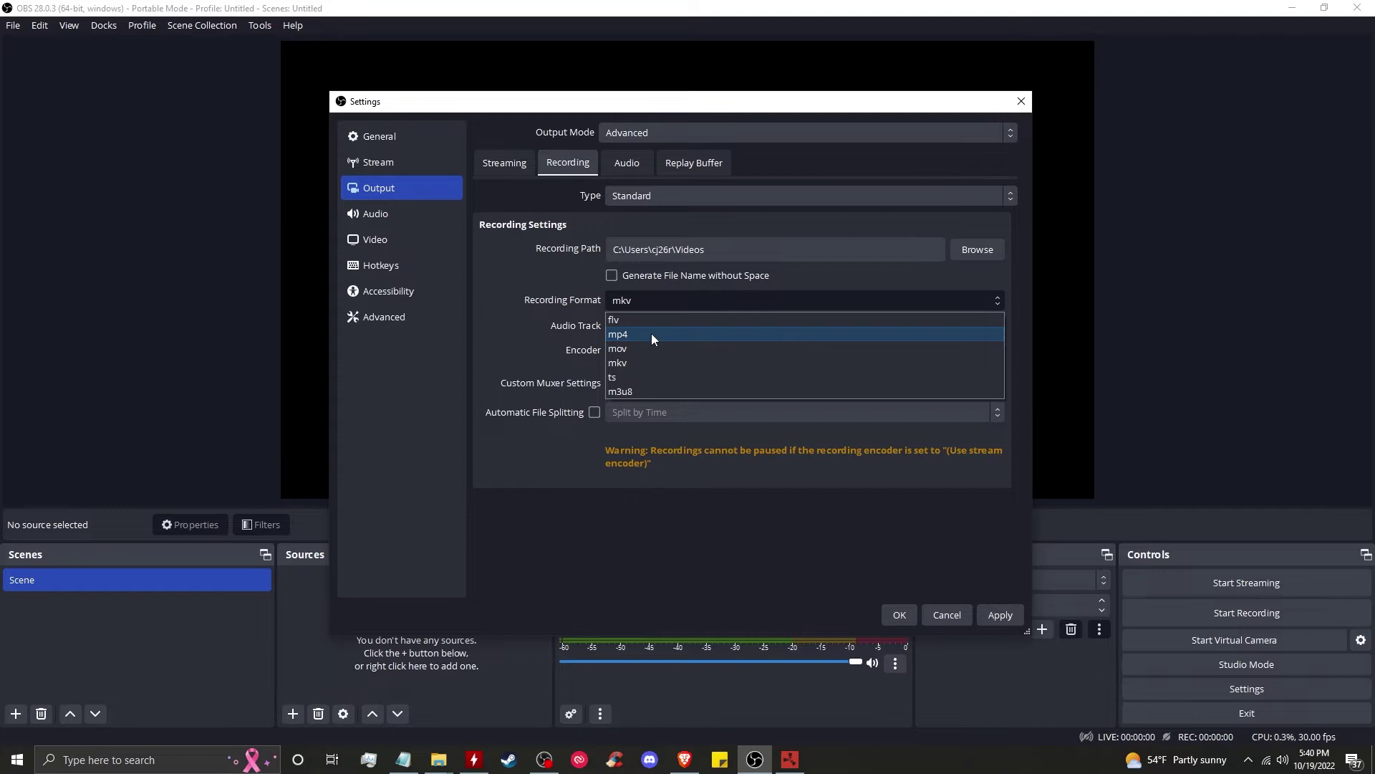
left_click(507, 296)
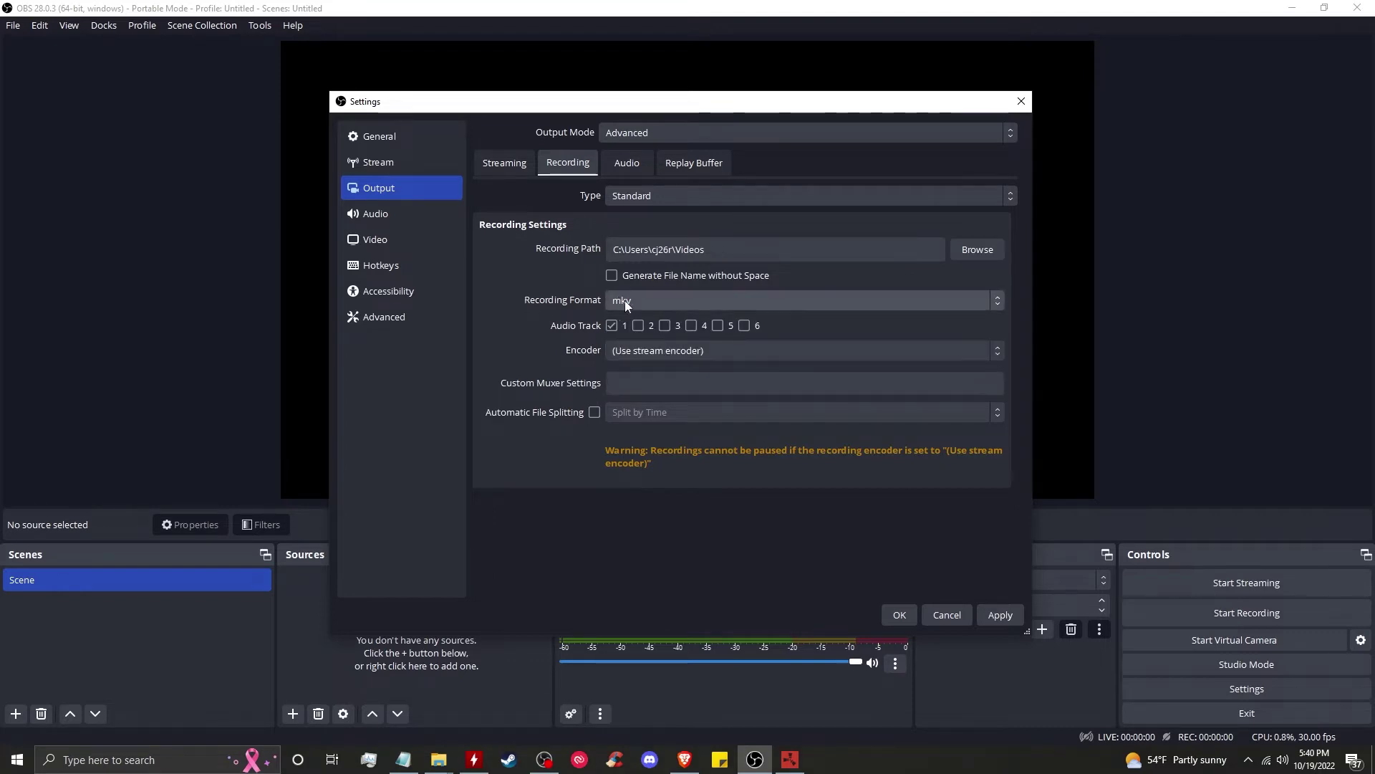
left_click(625, 299)
left_click(463, 302)
left_click(509, 306)
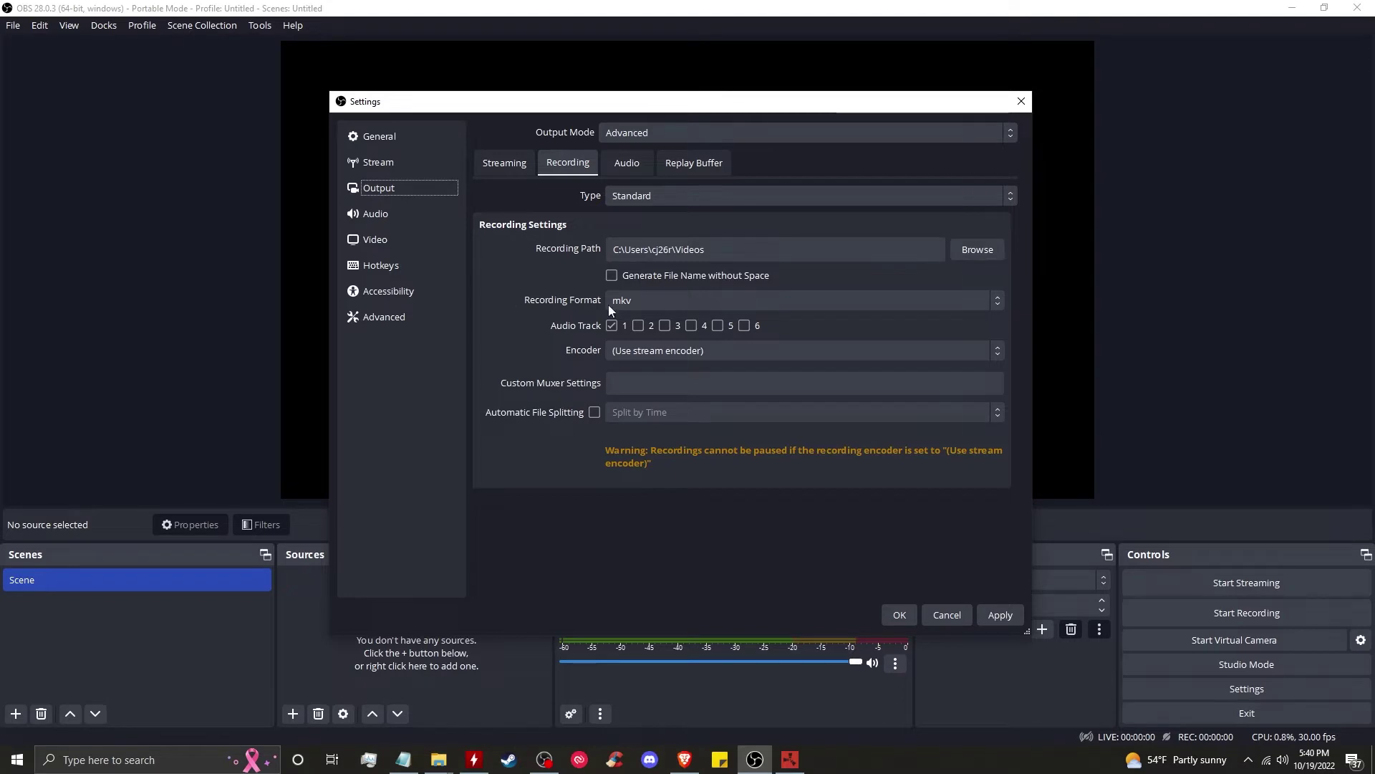
left_click(673, 300)
left_click(673, 300)
left_click(654, 194)
left_click(575, 299)
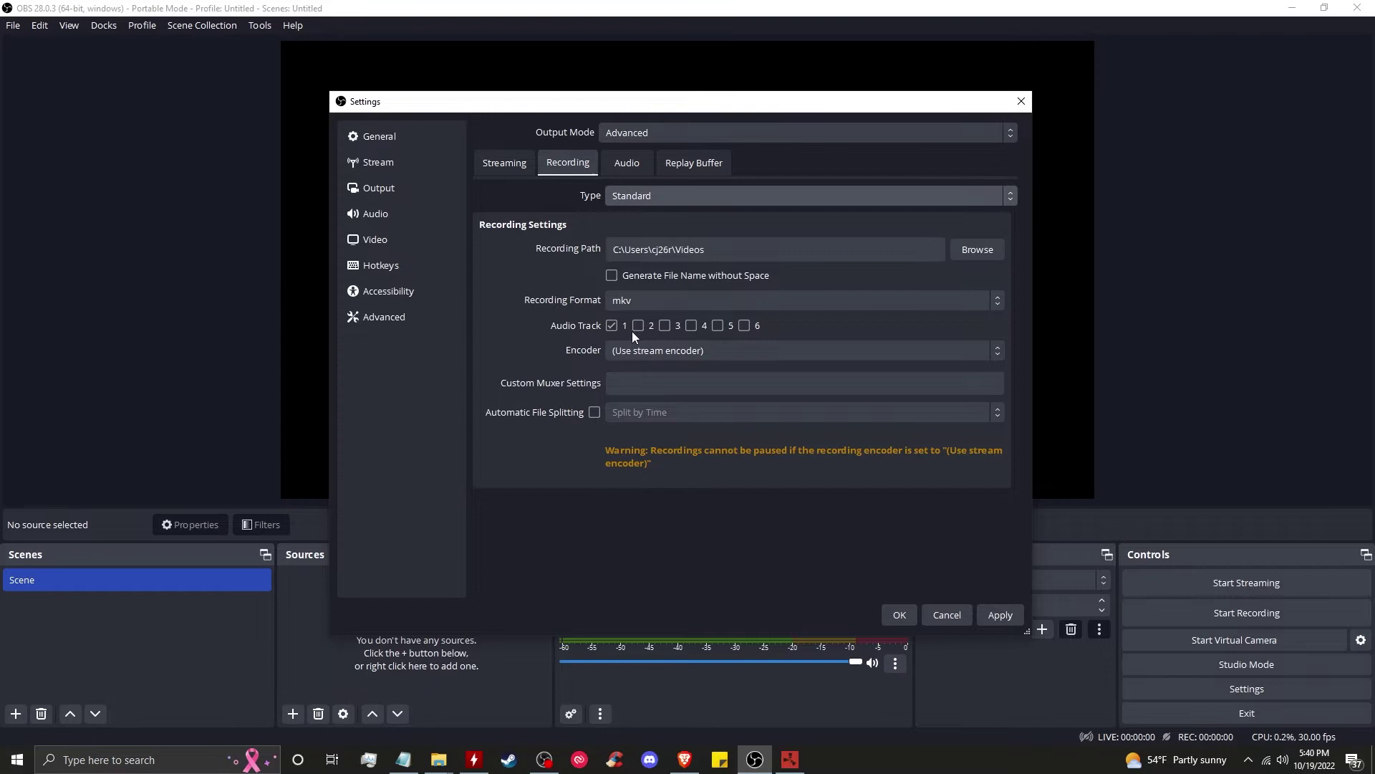
Step: Enable audio track 4, choose NVIDIA NVENC H.264, and set rate control to VBR
left_click(695, 327)
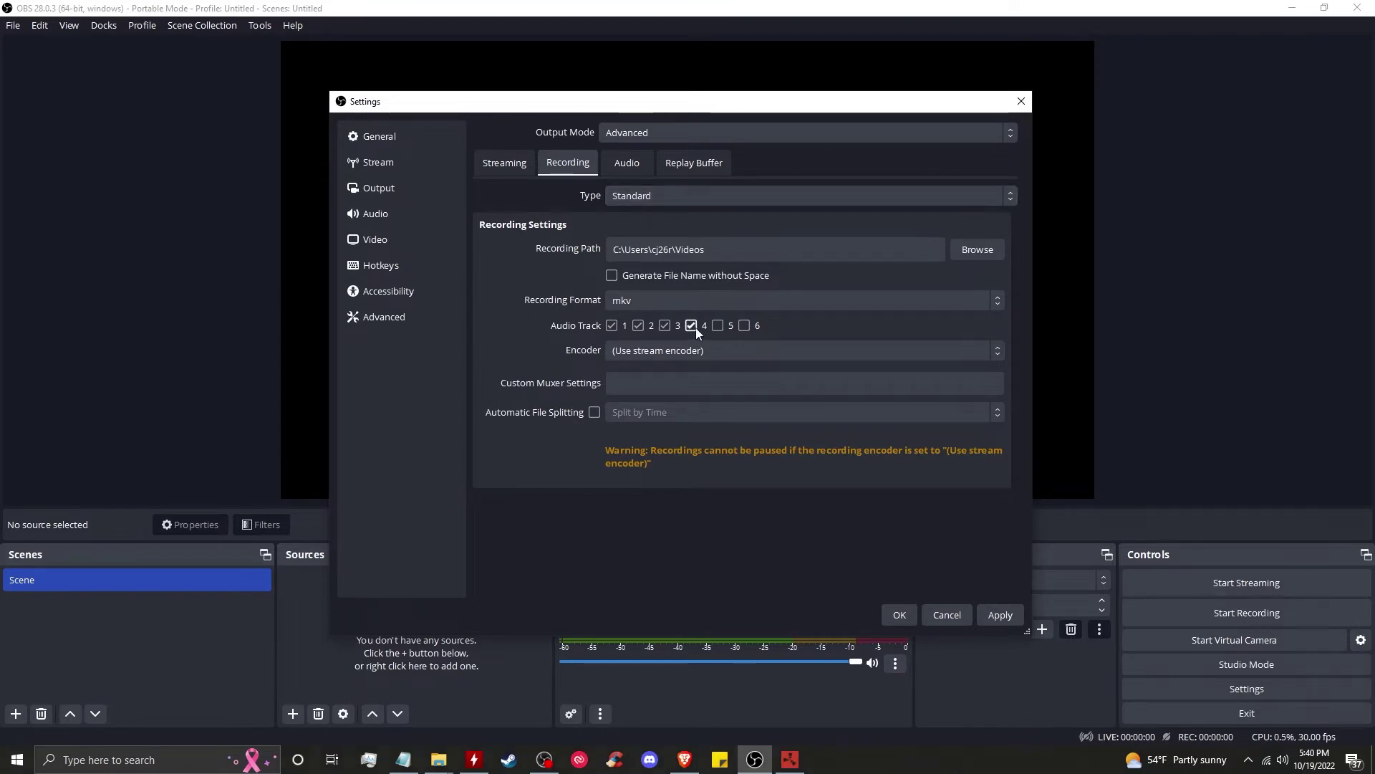
left_click(697, 352)
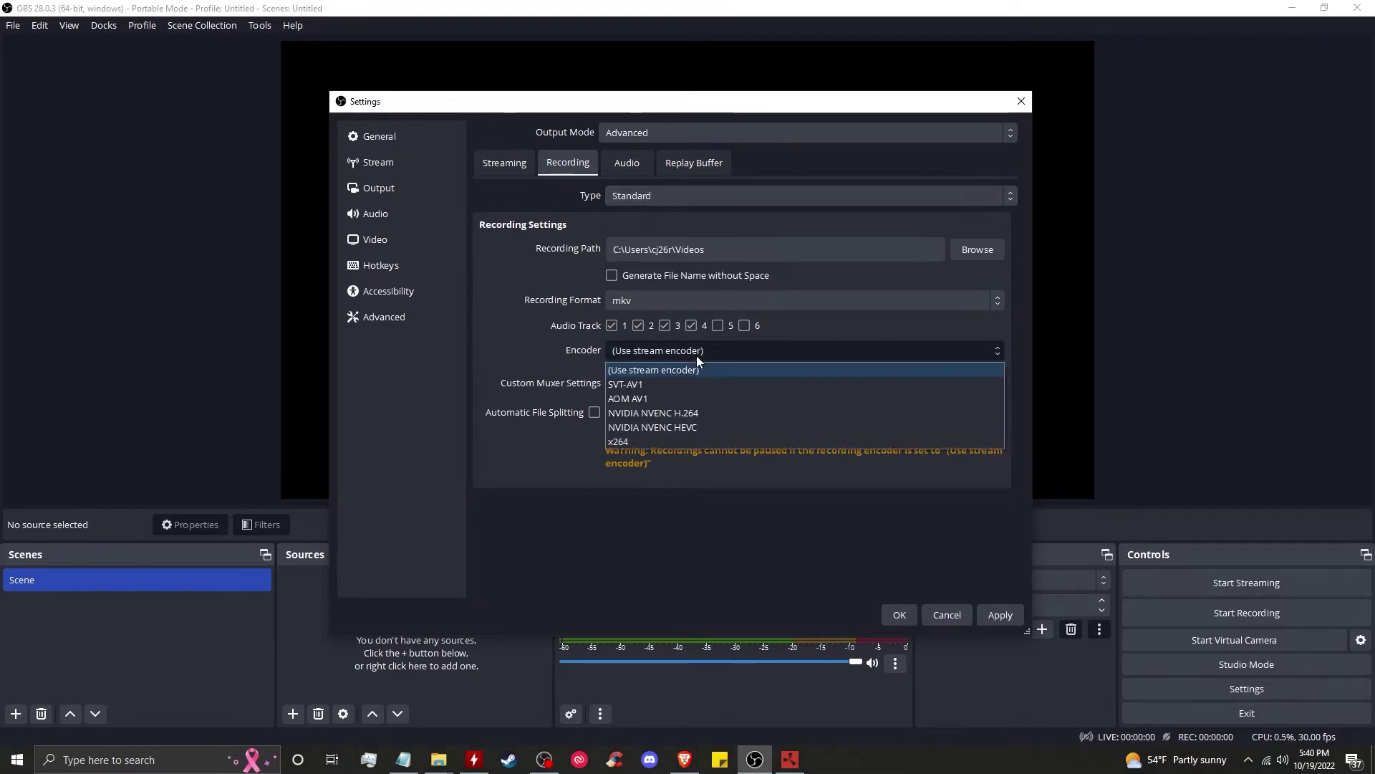
left_click(716, 414)
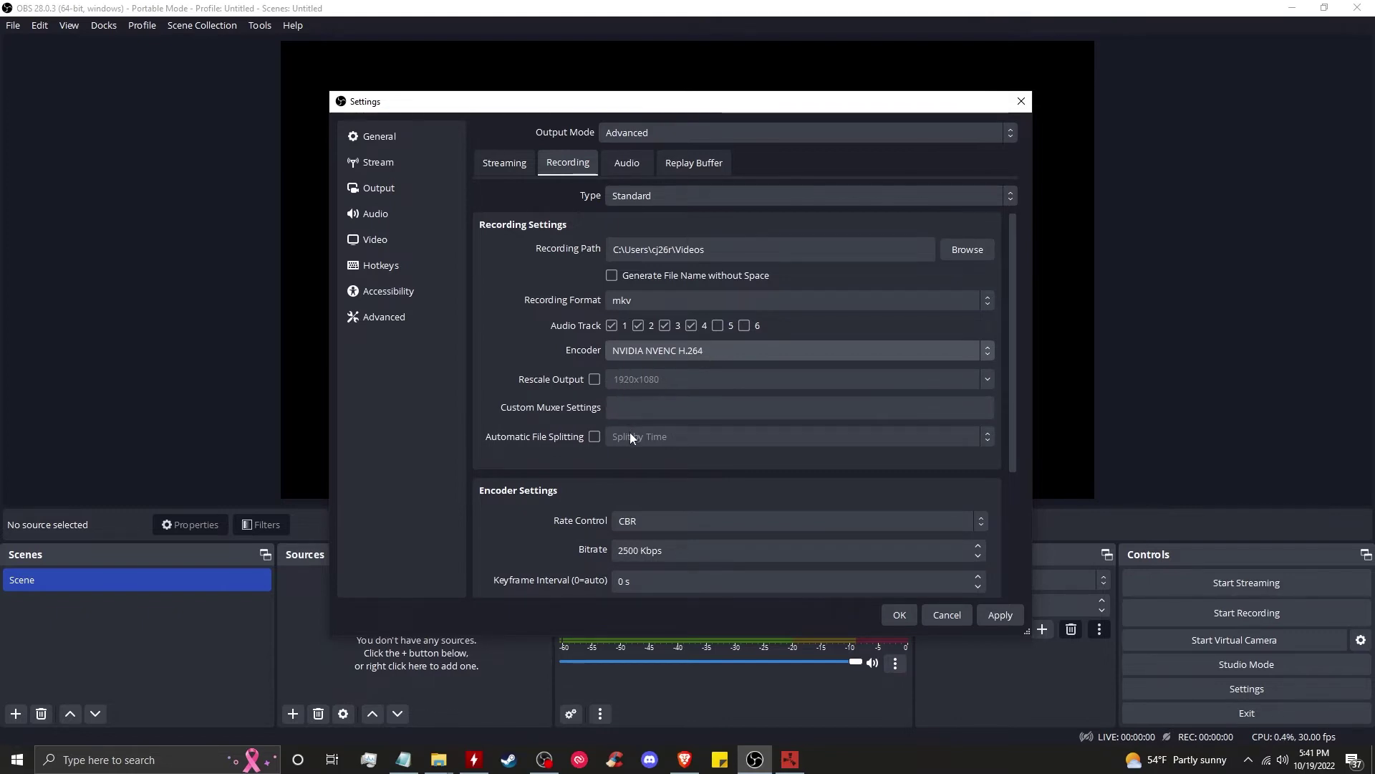
scroll(629, 436, "down", 2)
left_click(651, 429)
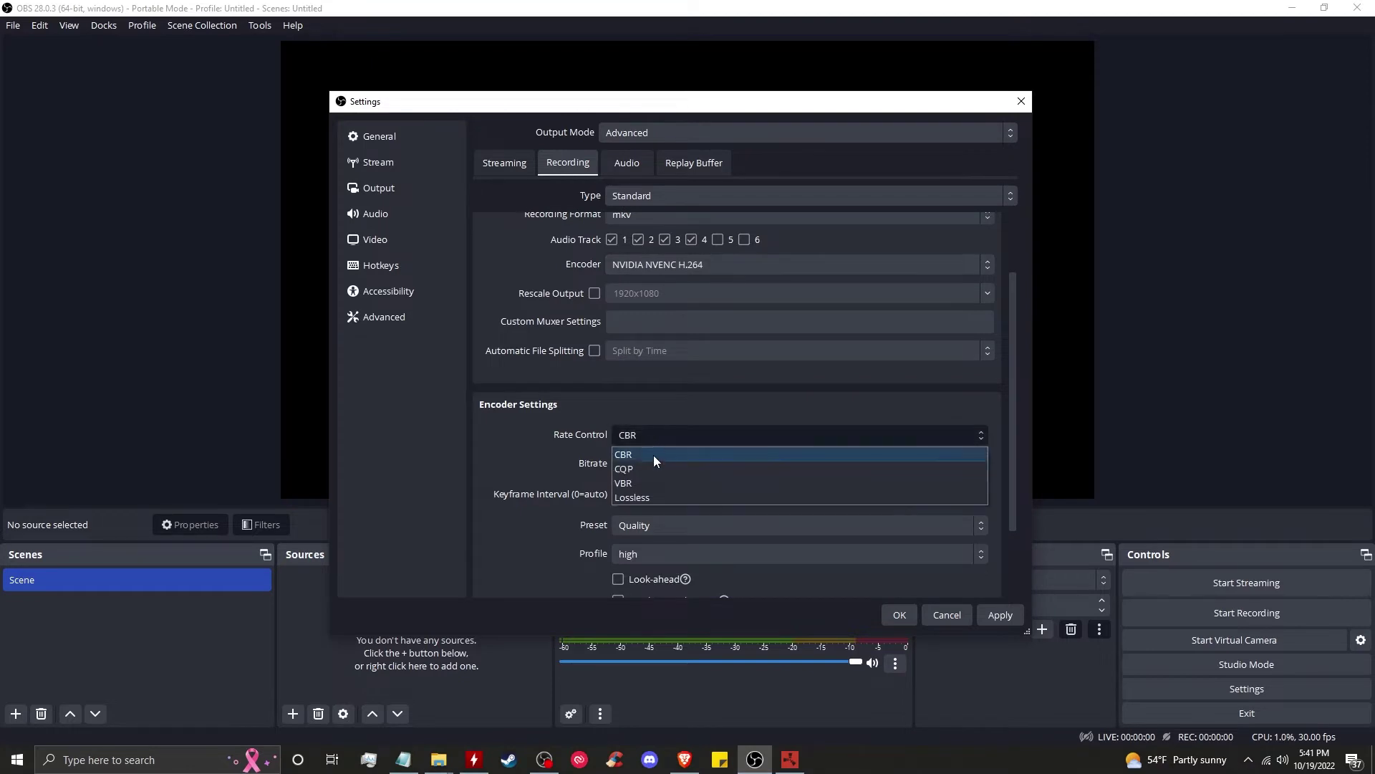
left_click(652, 481)
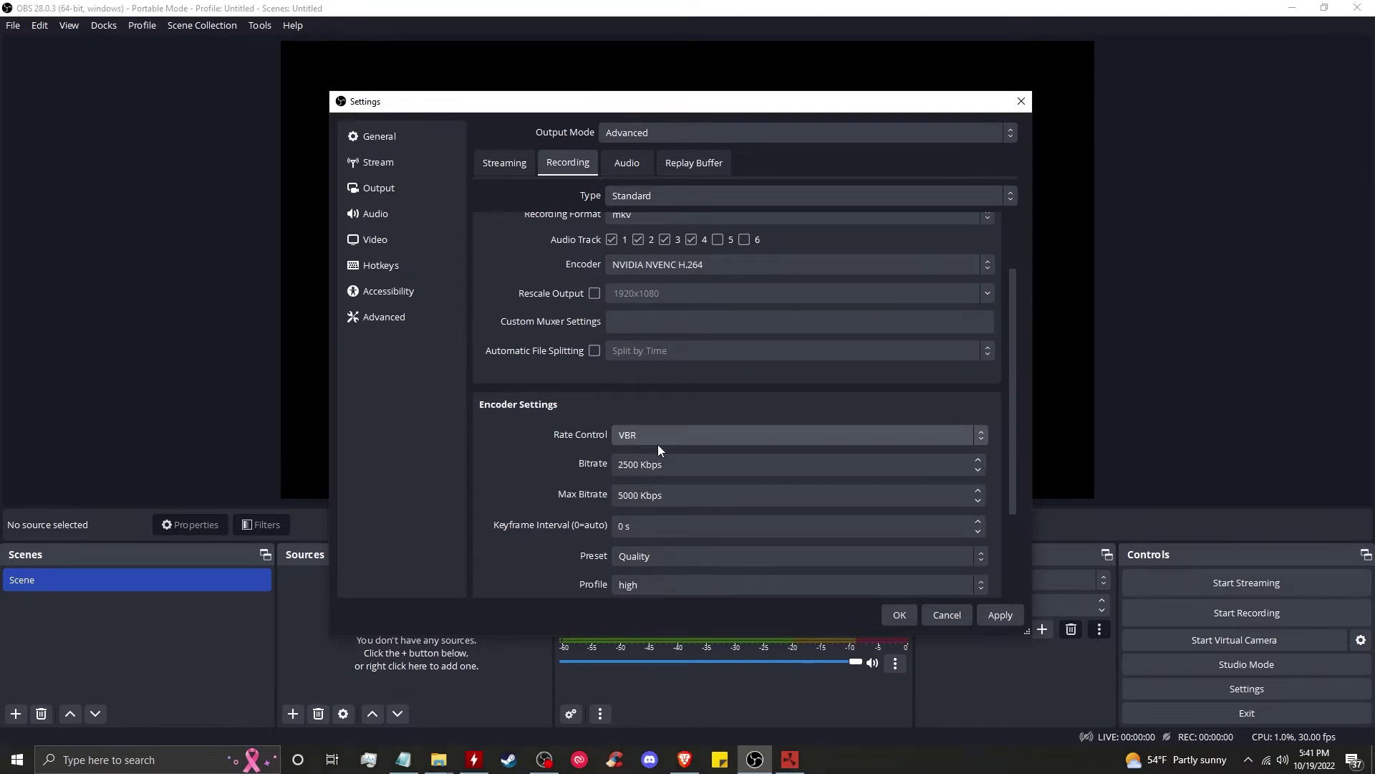
Step: Set bitrate 25000 Kbps, max bitrate 50000 Kbps, and keyframe interval 2 s
left_click(643, 462)
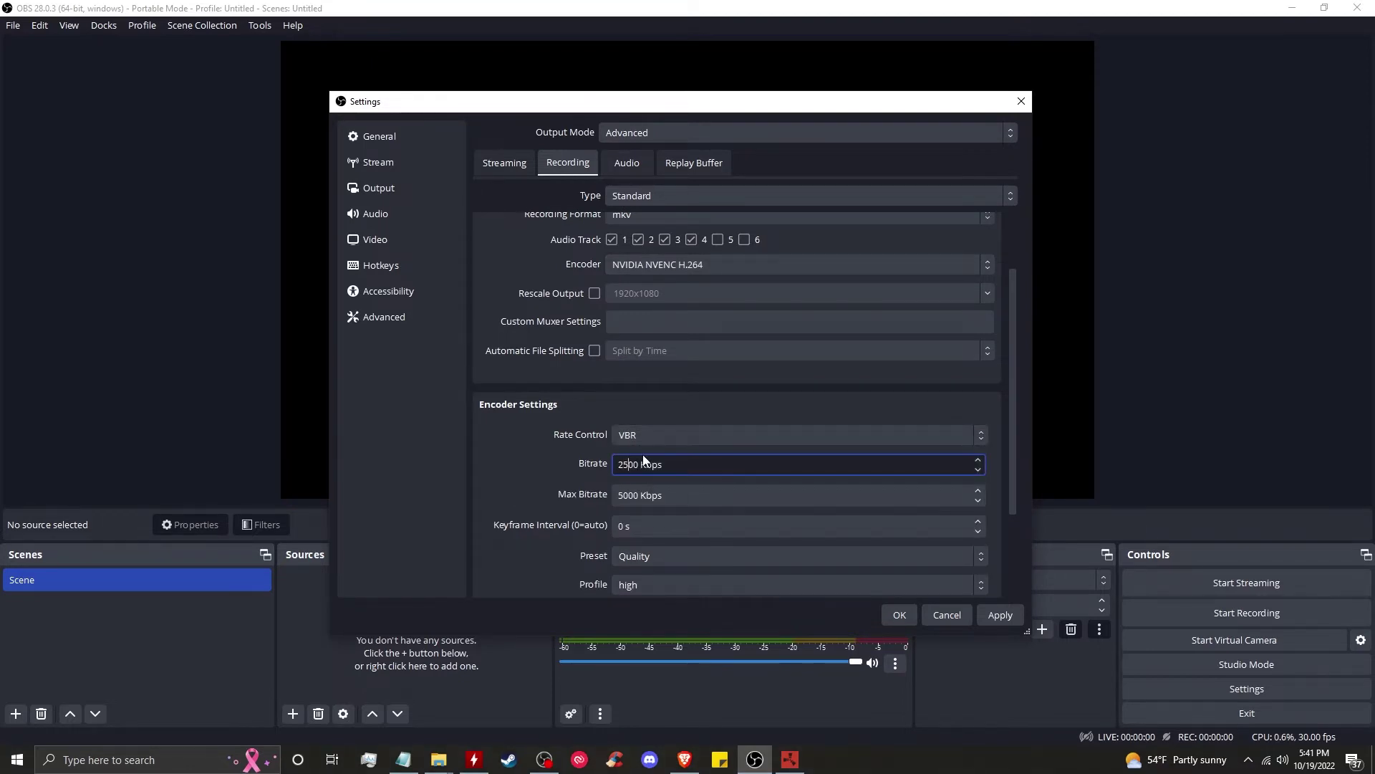
type("0")
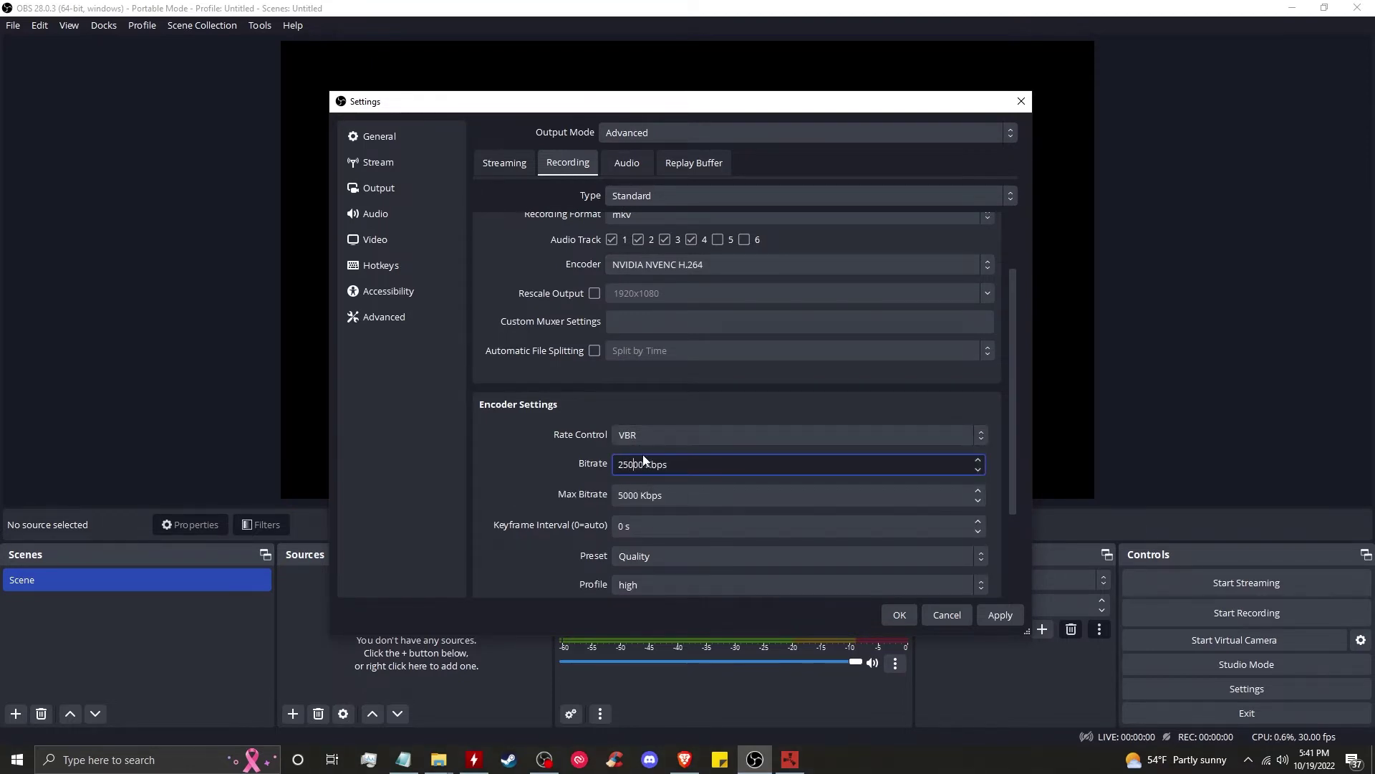
left_click(624, 495)
type("0")
scroll(591, 493, "down", 1)
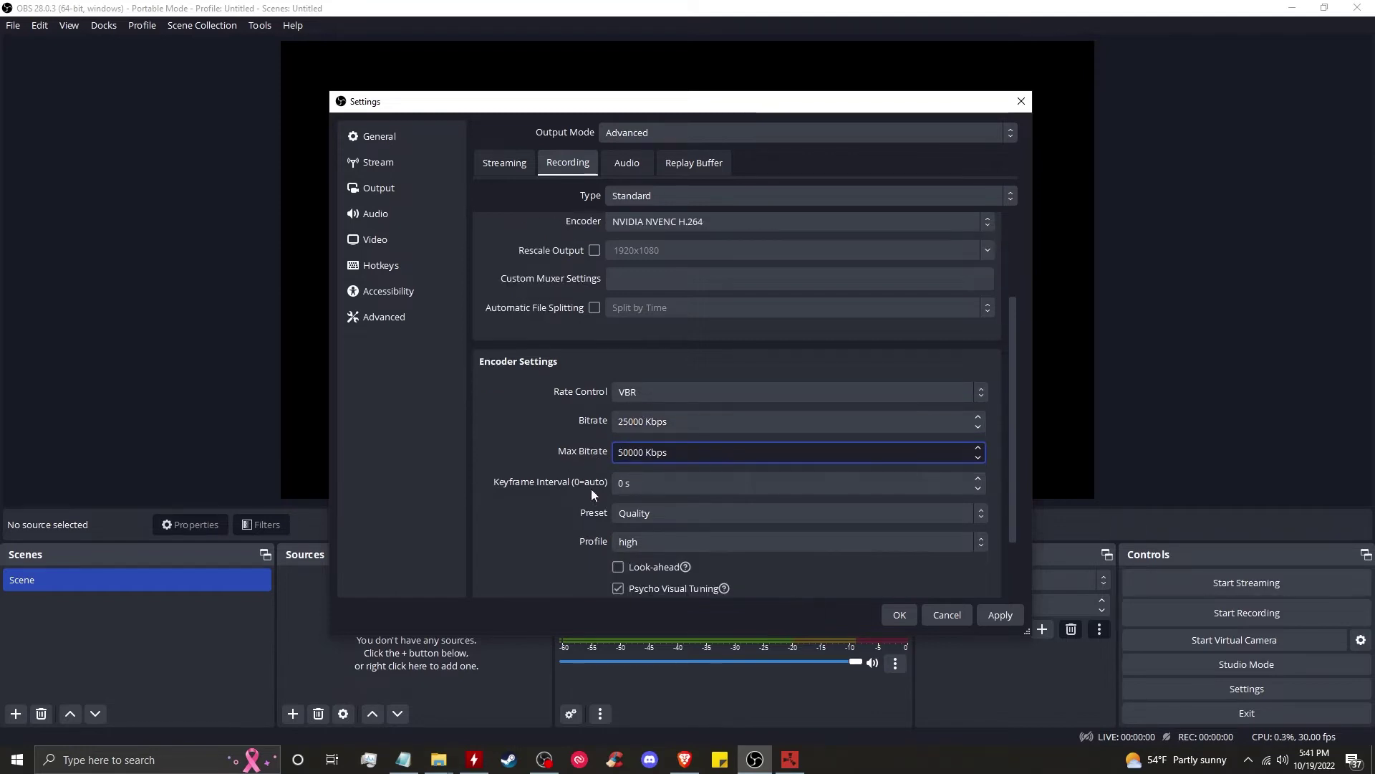
key("Tab")
type("2")
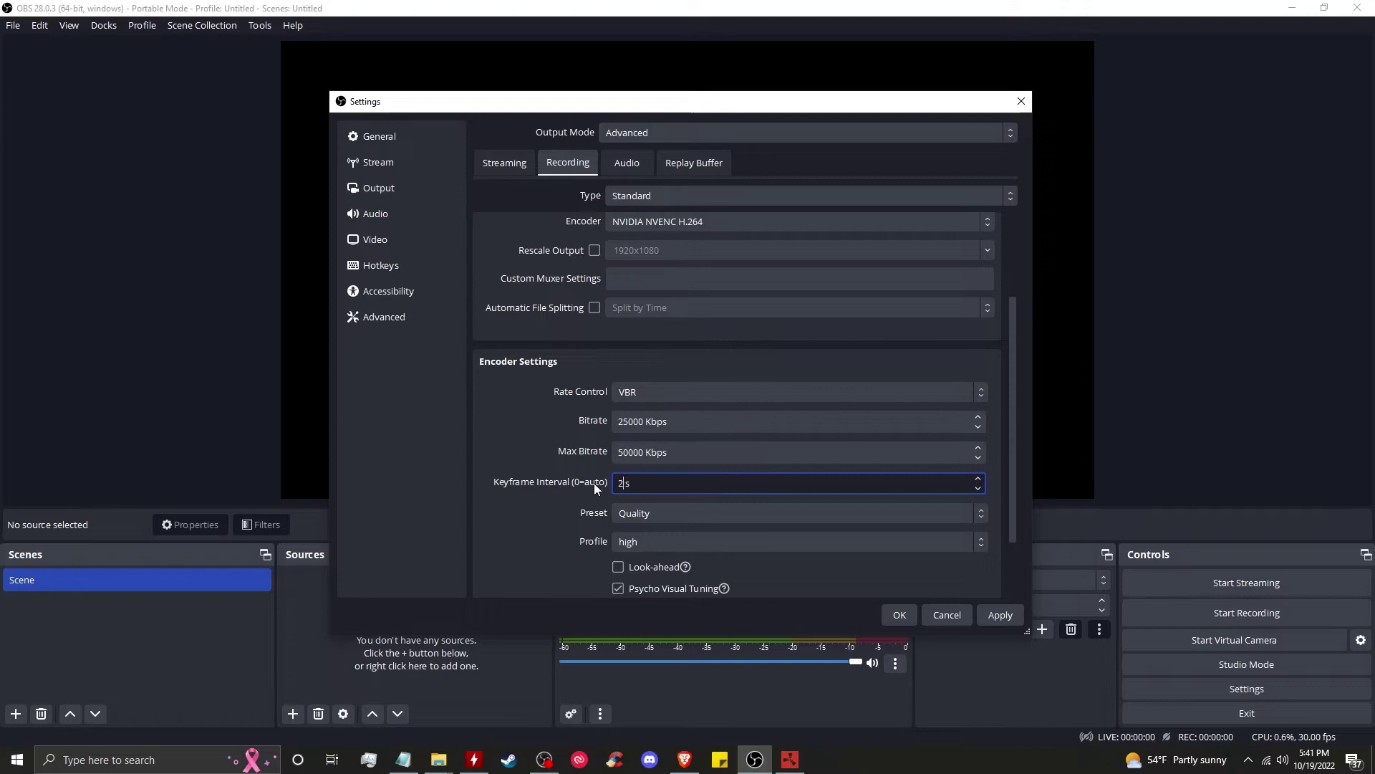
scroll(590, 478, "down", 2)
Step: Keep the NVENC encoder preset at Quality
left_click(667, 432)
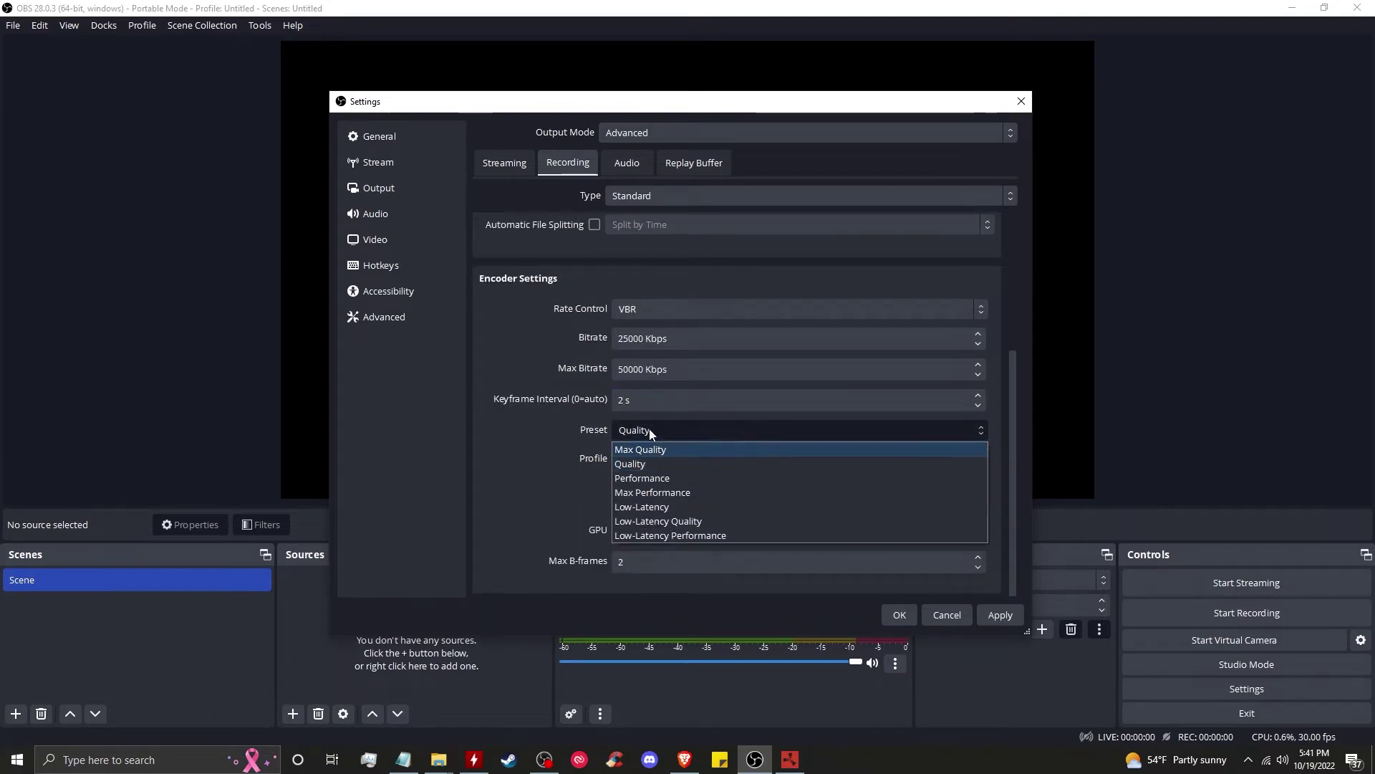
left_click(649, 428)
left_click(671, 433)
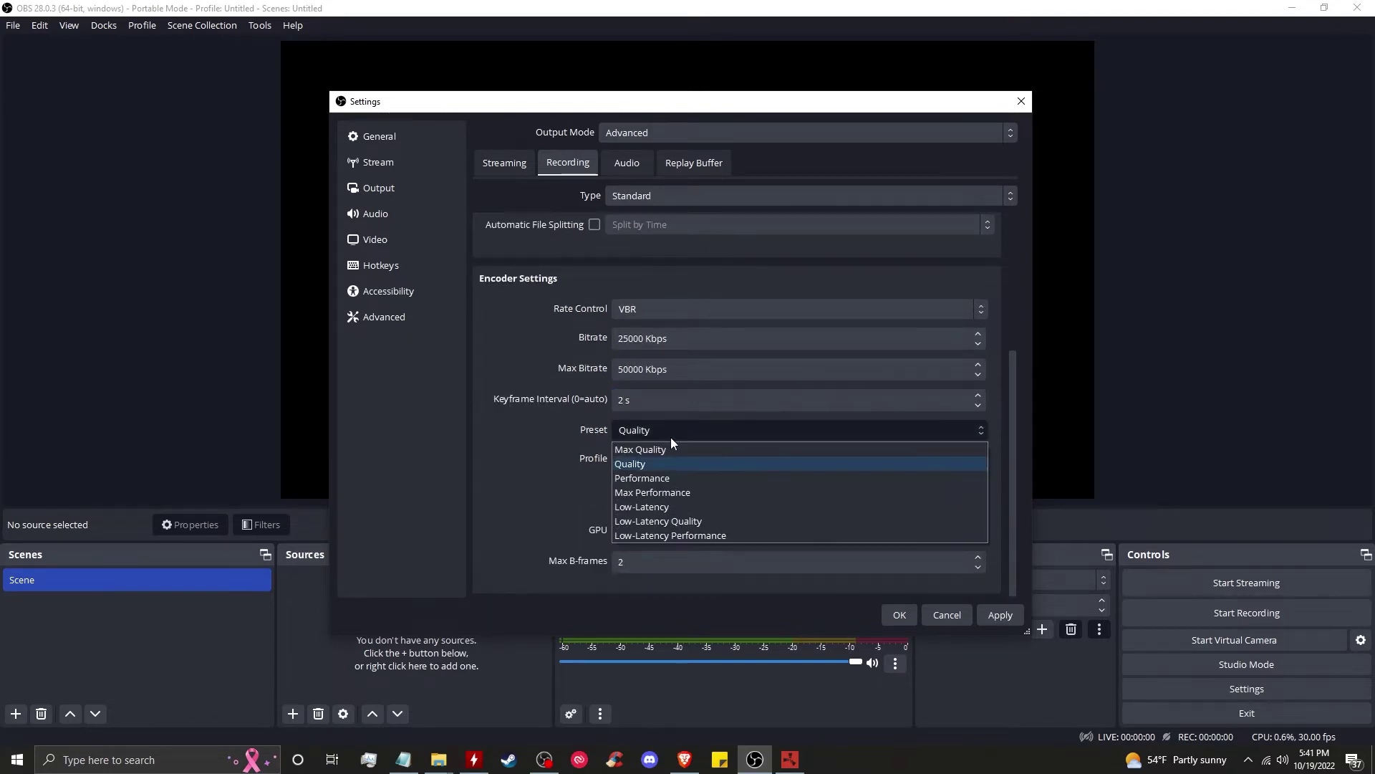
left_click(676, 432)
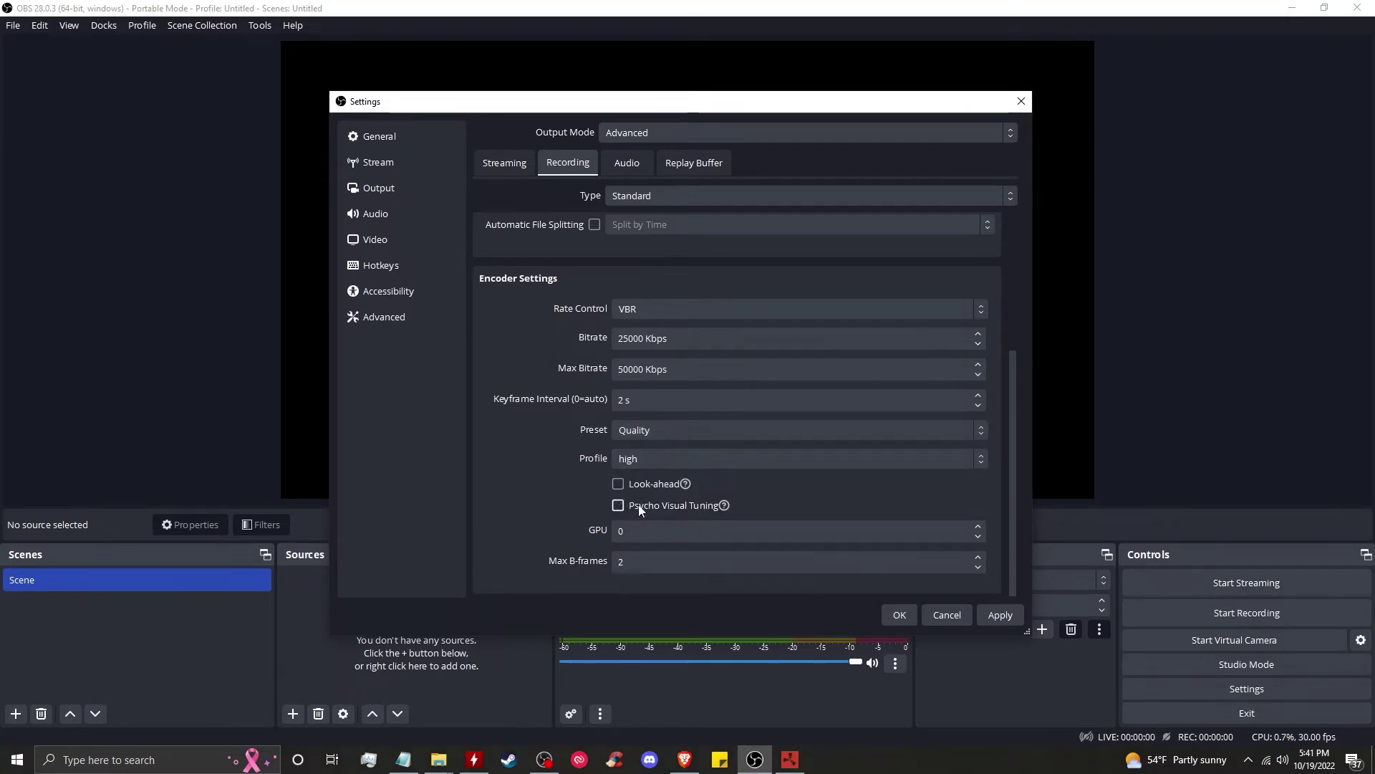
mouse_move(675, 506)
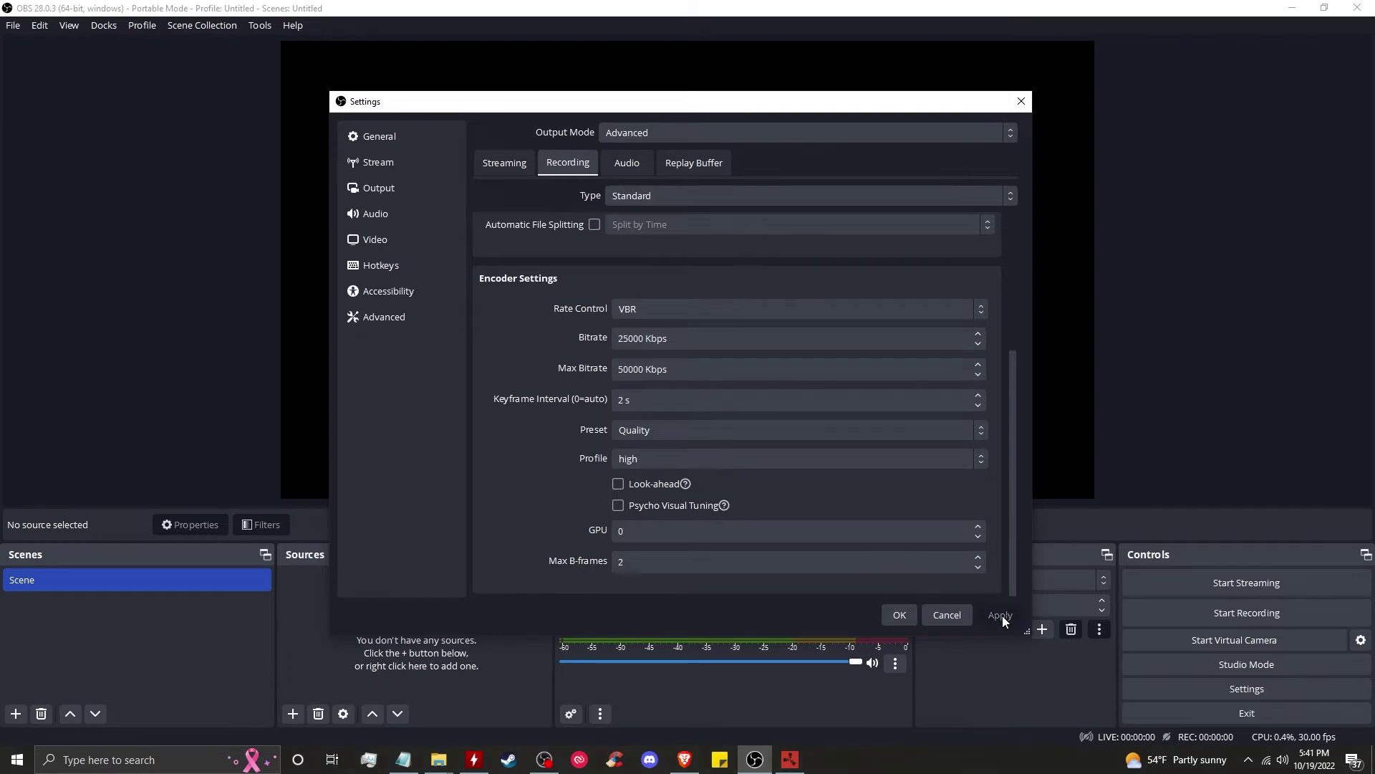
left_click(613, 163)
Step: Change the Audio Bitrate dropdown for Tracks 1 through 6 to 320 each
left_click(648, 217)
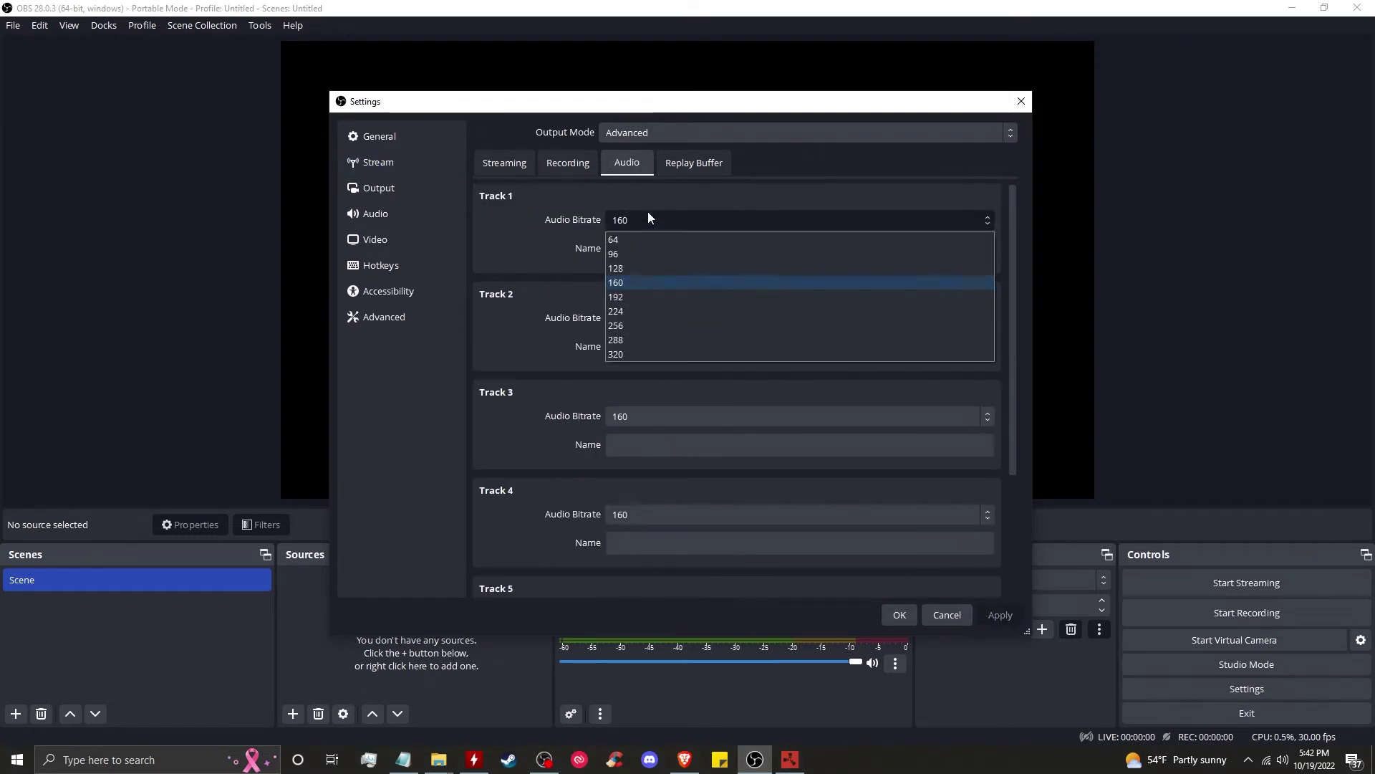
left_click(652, 354)
left_click(652, 318)
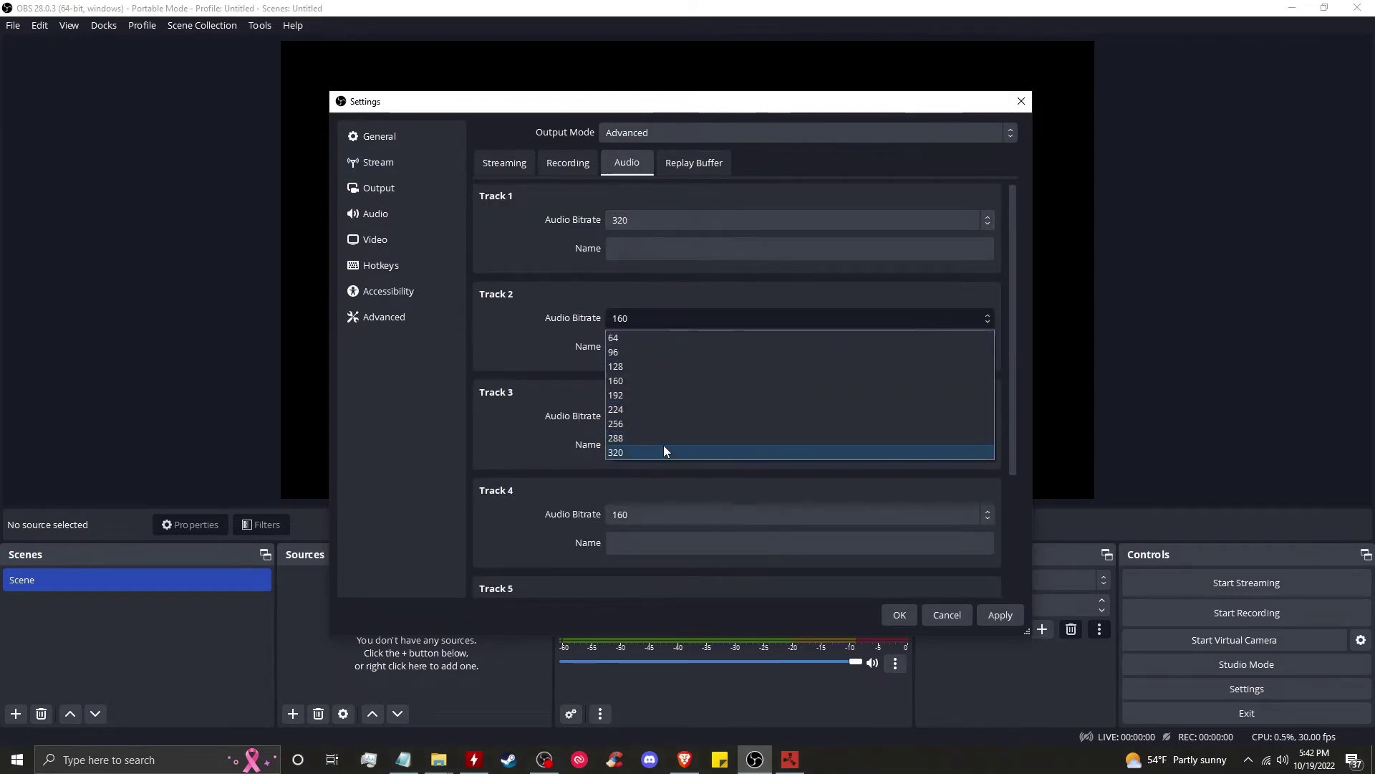
left_click(664, 450)
left_click(662, 414)
left_click(666, 549)
scroll(670, 469, "down", 1)
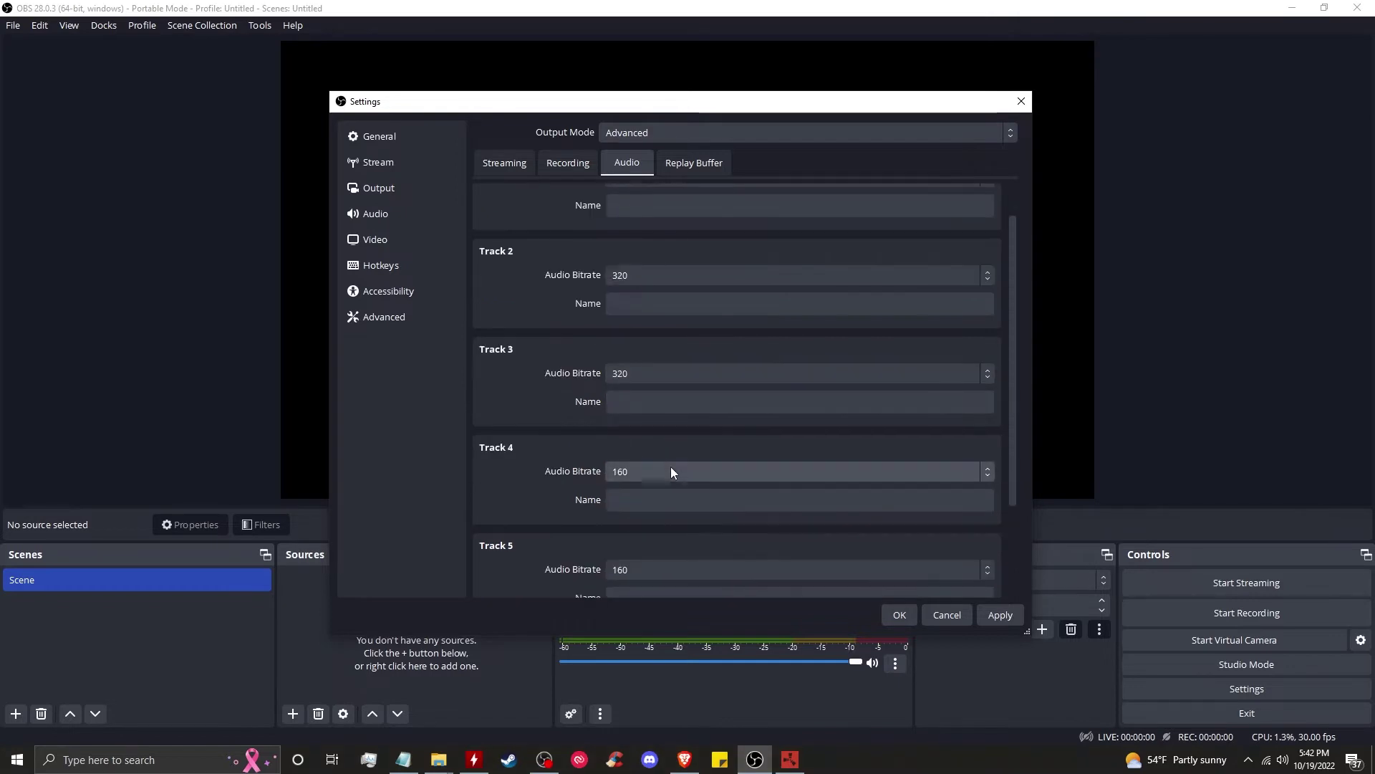
left_click(671, 472)
left_click(664, 604)
left_click(672, 569)
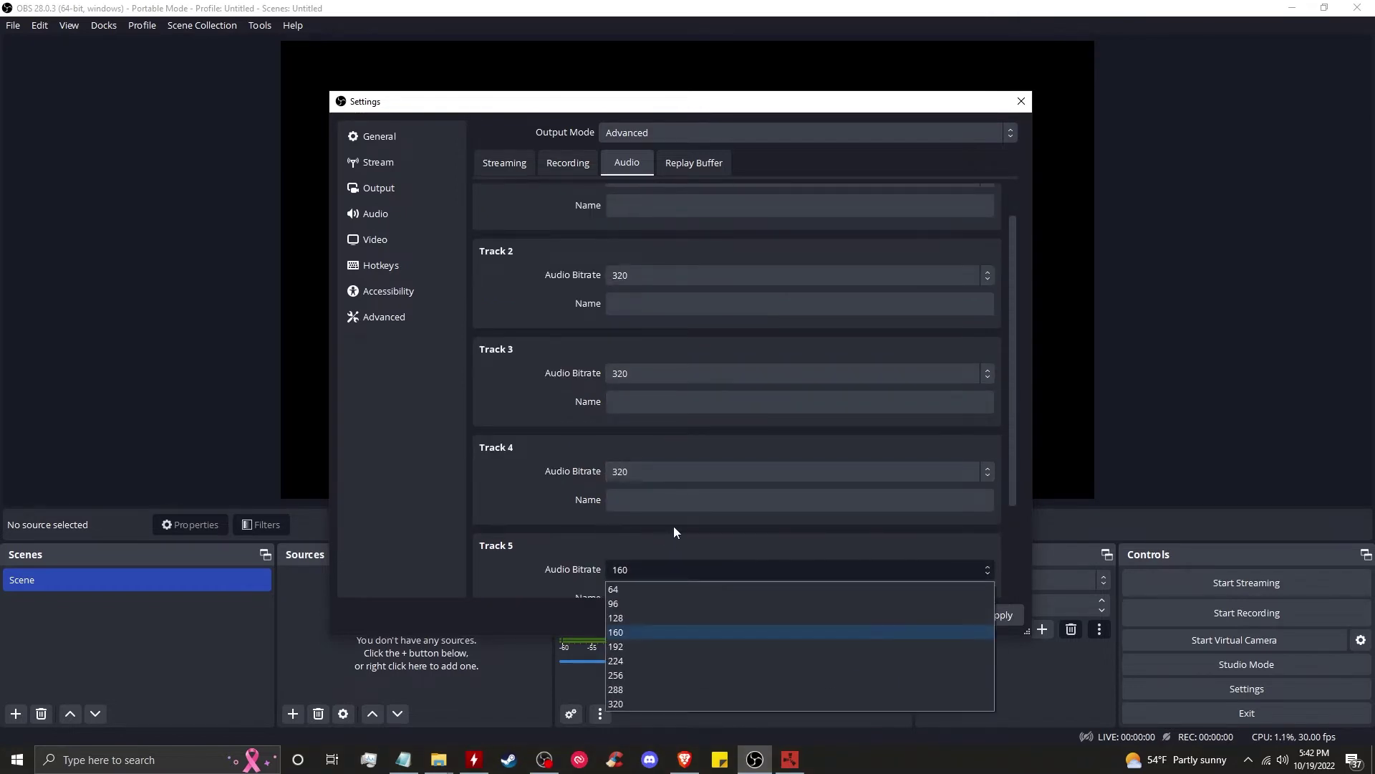
left_click(616, 704)
scroll(586, 480, "down", 3)
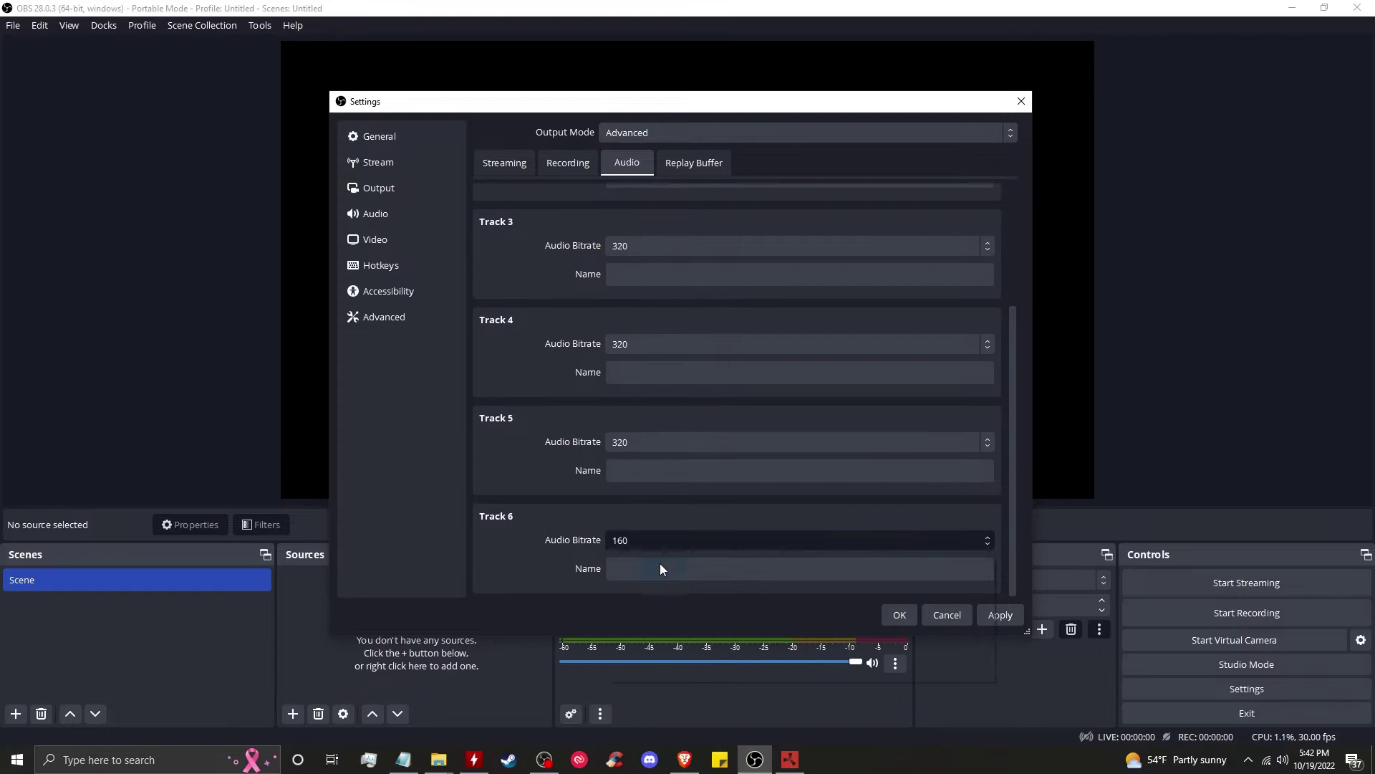
left_click(647, 671)
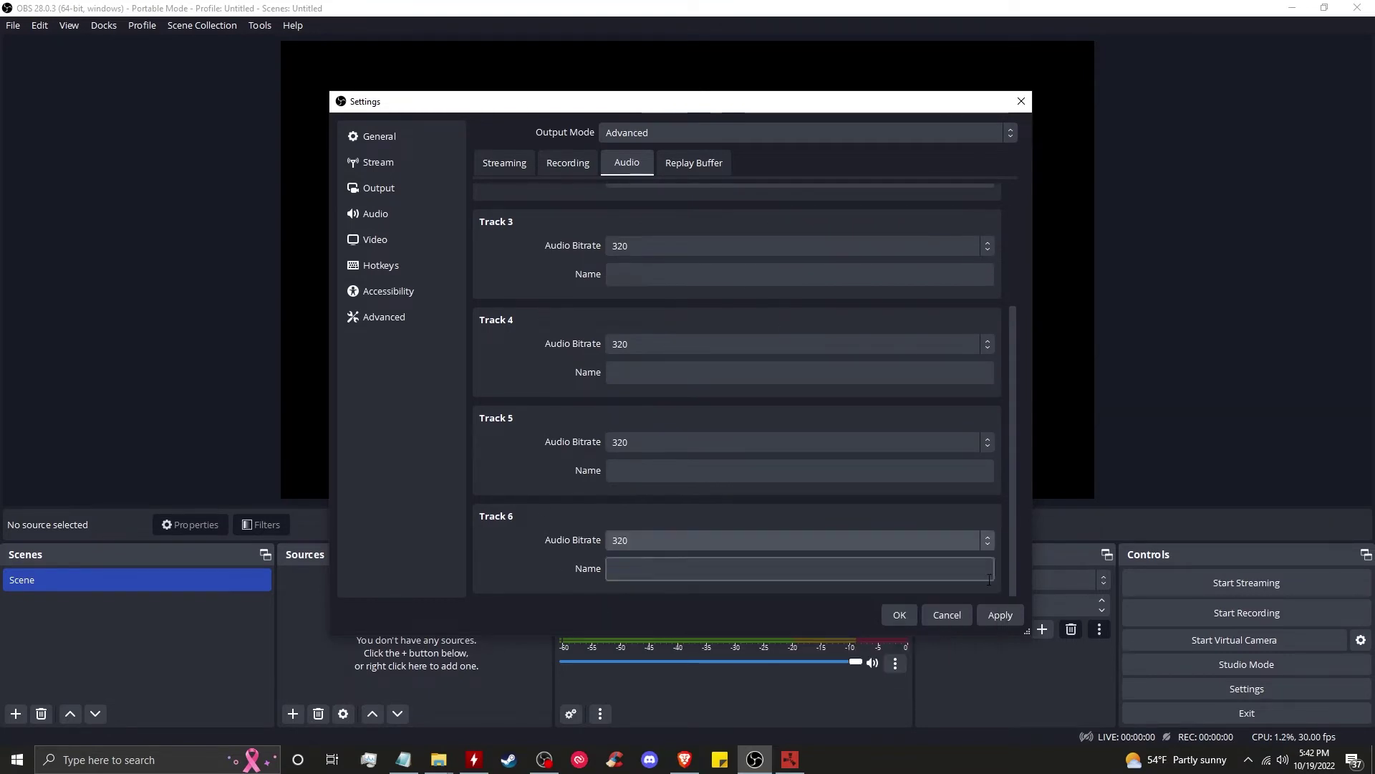
Step: Enable the replay buffer and edit its Maximum Replay Time to 60 seconds
left_click(702, 165)
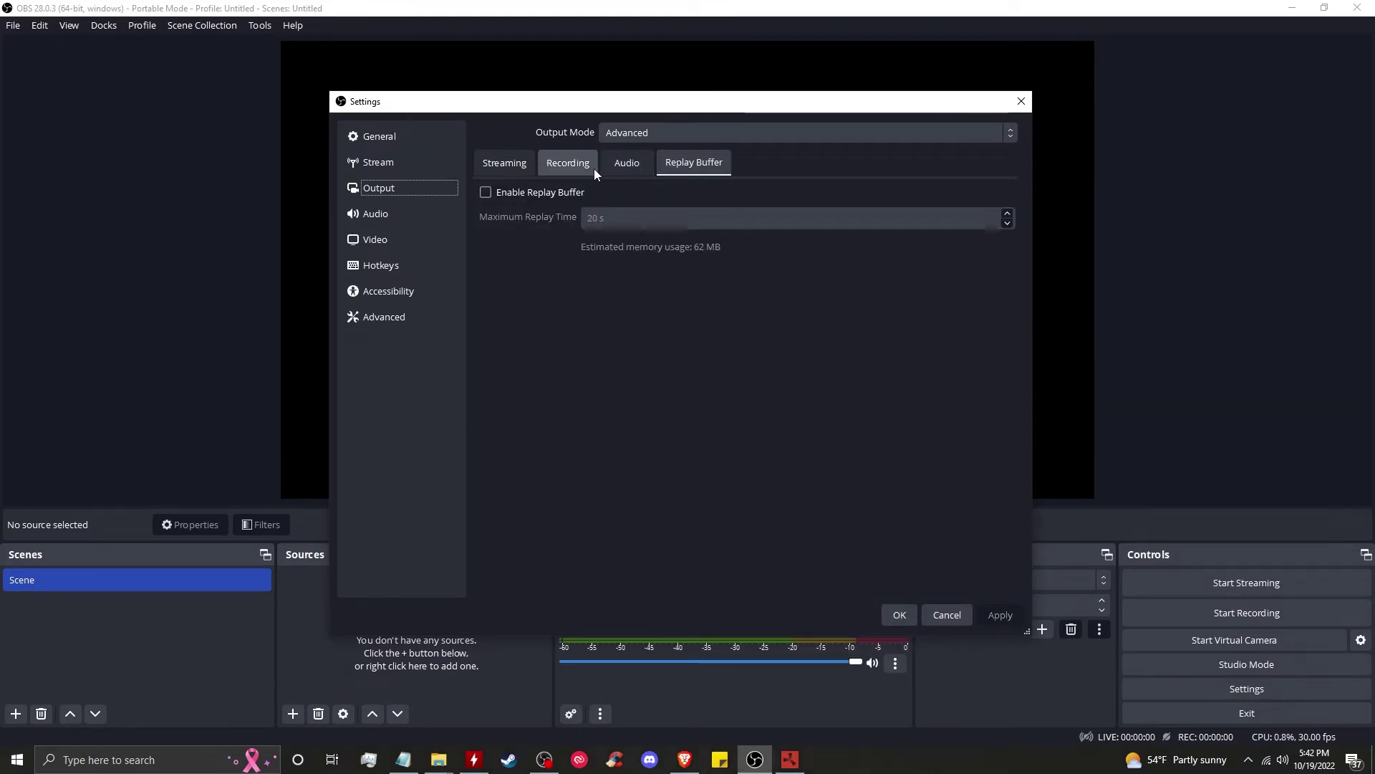
left_click(566, 192)
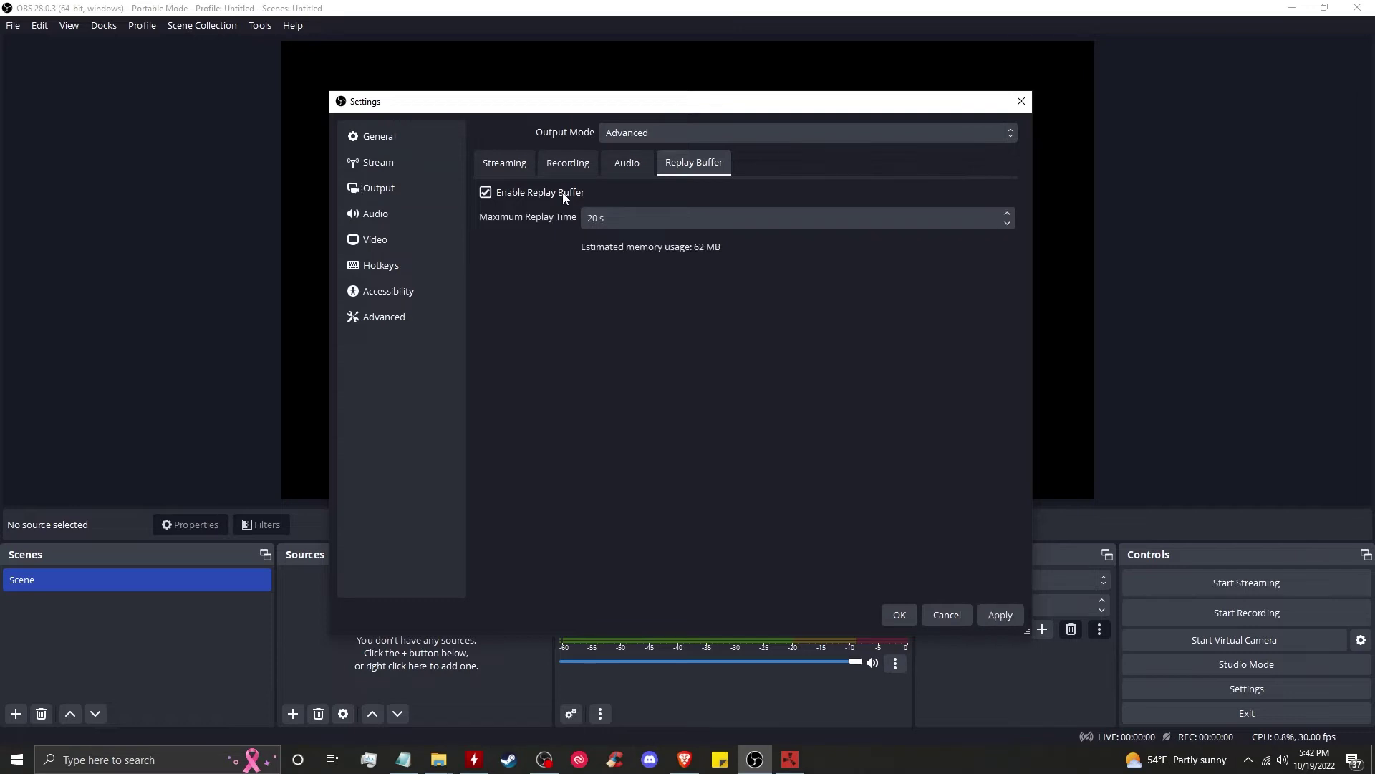
double_click(590, 218)
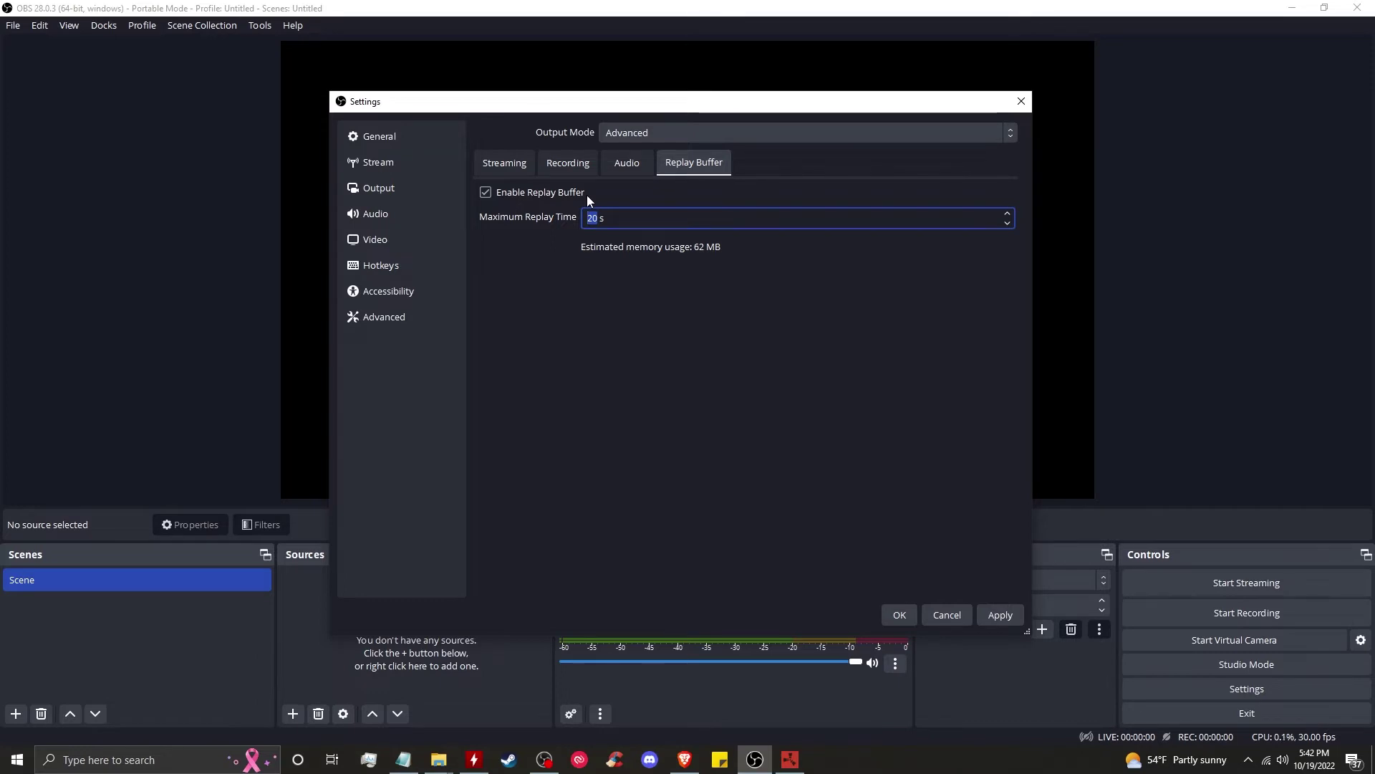
type("120")
key("BackSpace")
key("BackSpace")
key("BackSpace")
type("90")
key("ctrl+a")
Step: Apply the 60 s replay buffer, estimated at 187 MB of memory
left_click(568, 165)
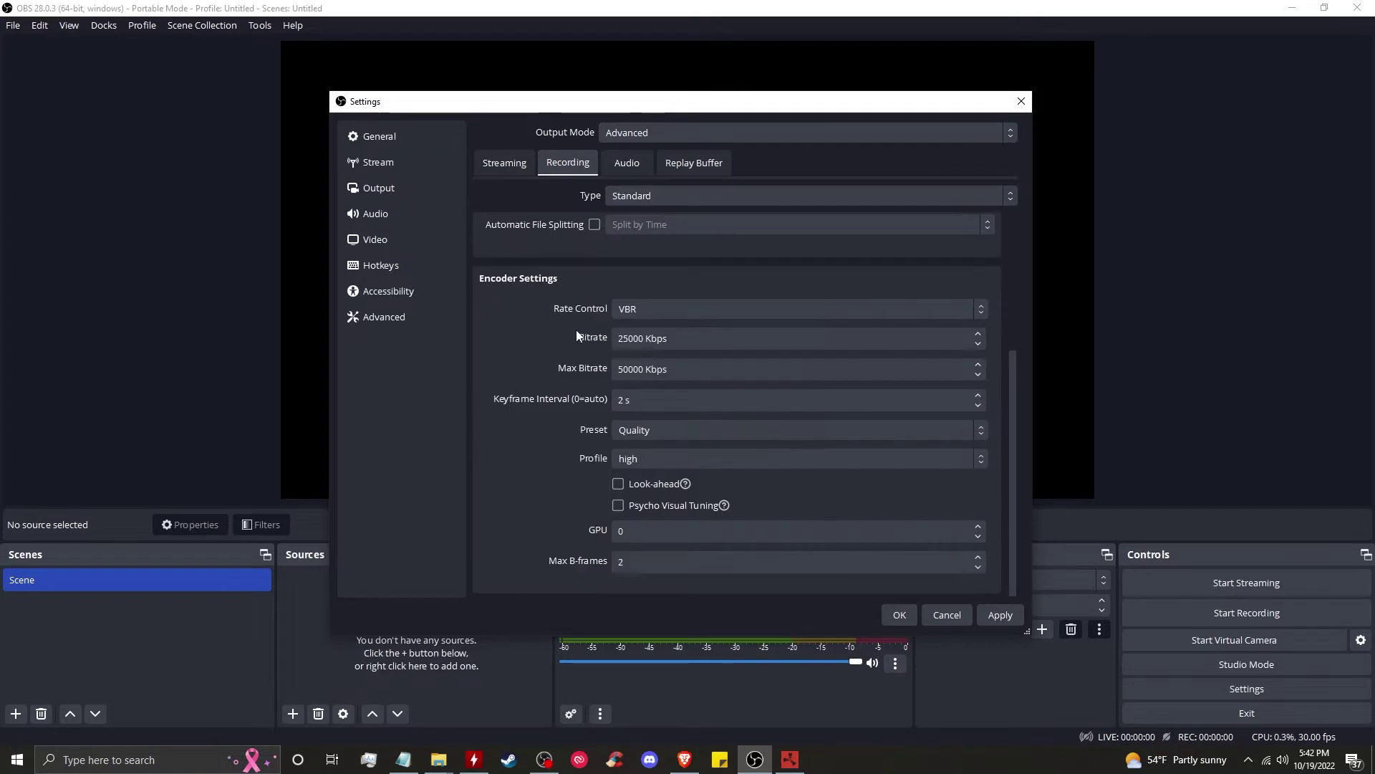
left_click(713, 164)
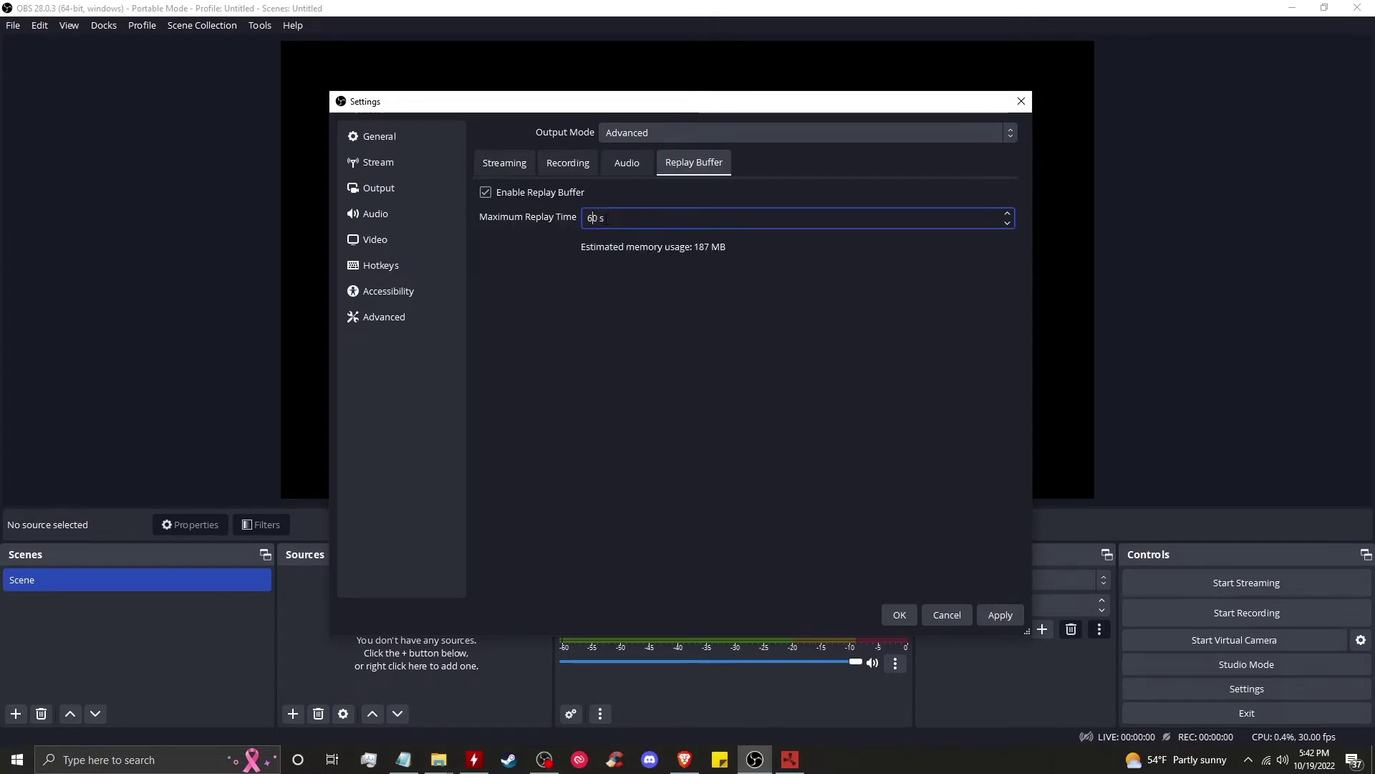
left_click(999, 616)
left_click(568, 165)
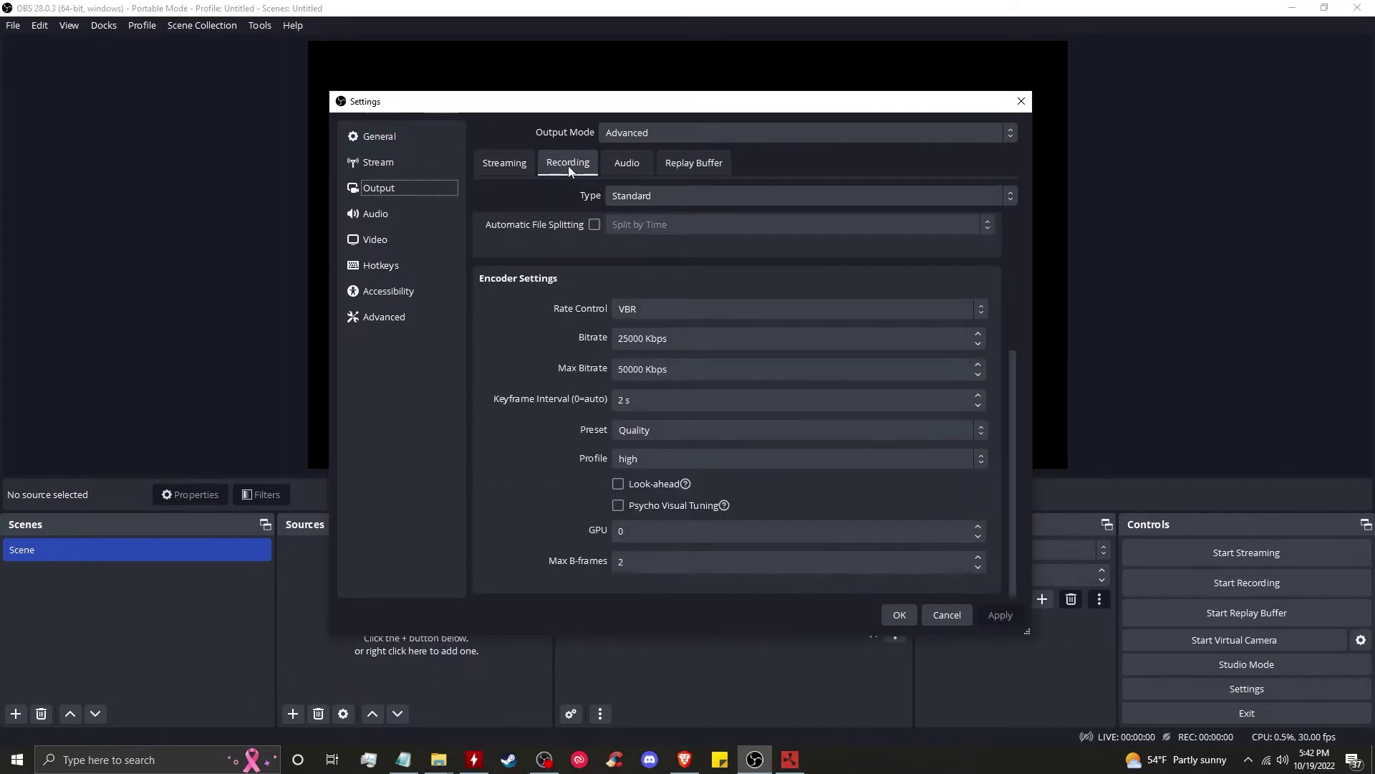
left_click(628, 163)
left_click(694, 164)
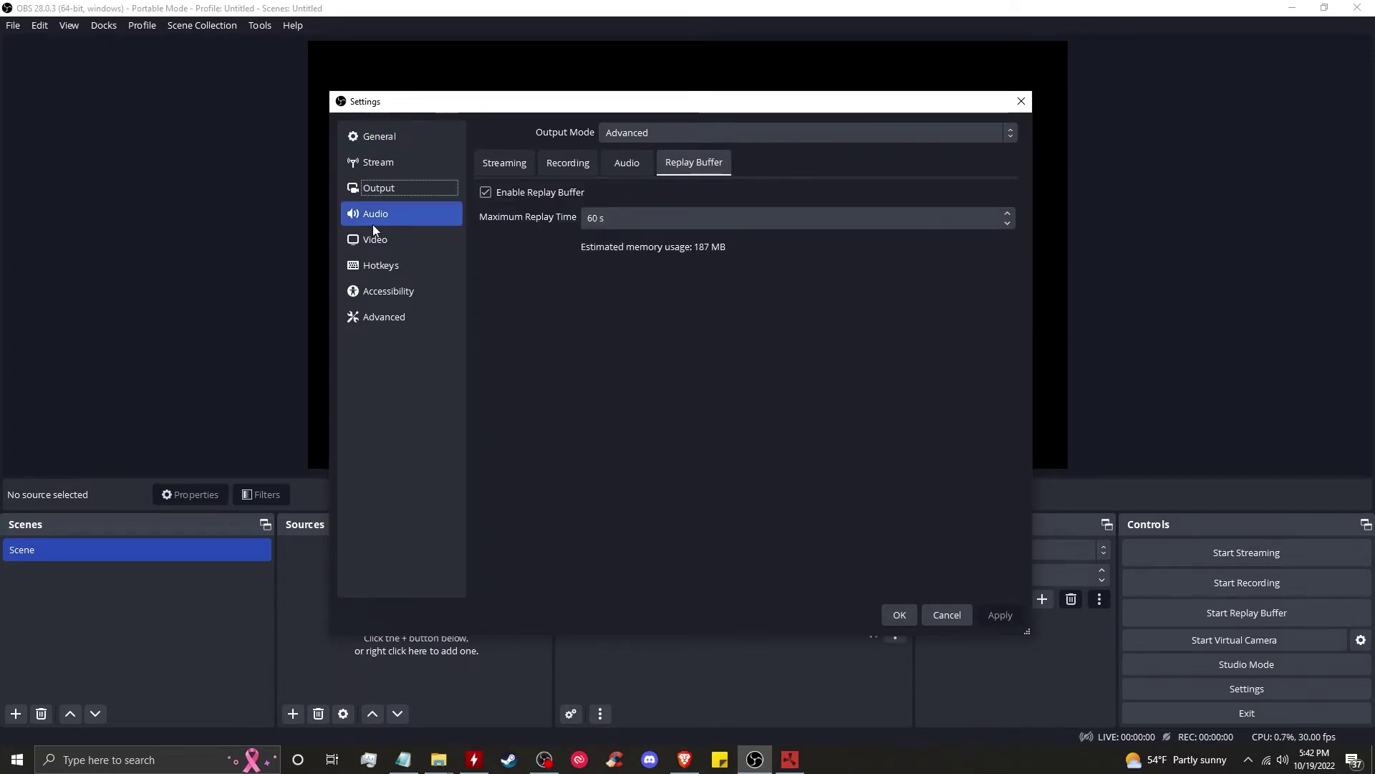
Step: Keep 48 kHz sample rate, disable Desktop Audio and Mic/Auxiliary Audio, and apply
left_click(373, 224)
left_click(664, 152)
left_click(652, 191)
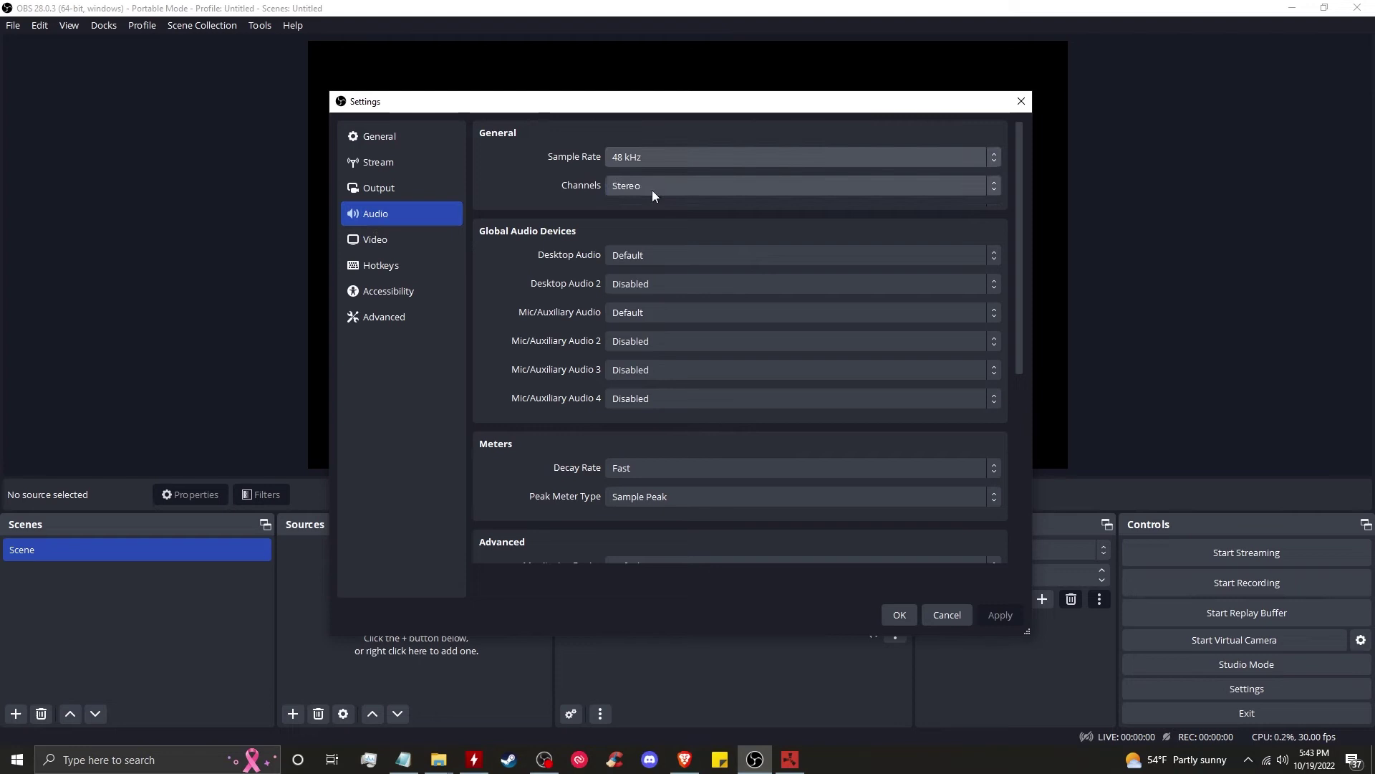
left_click(648, 246)
left_click(659, 273)
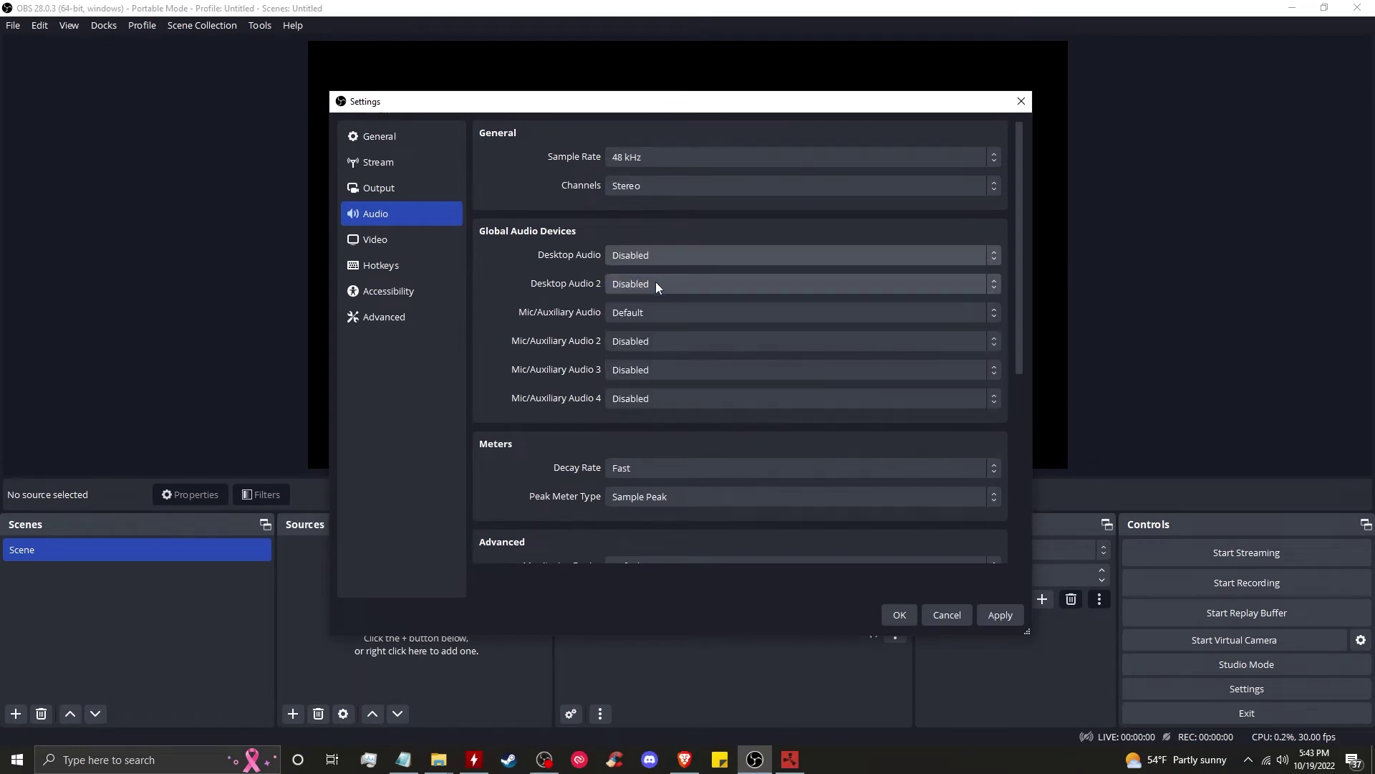
left_click(656, 312)
left_click(656, 328)
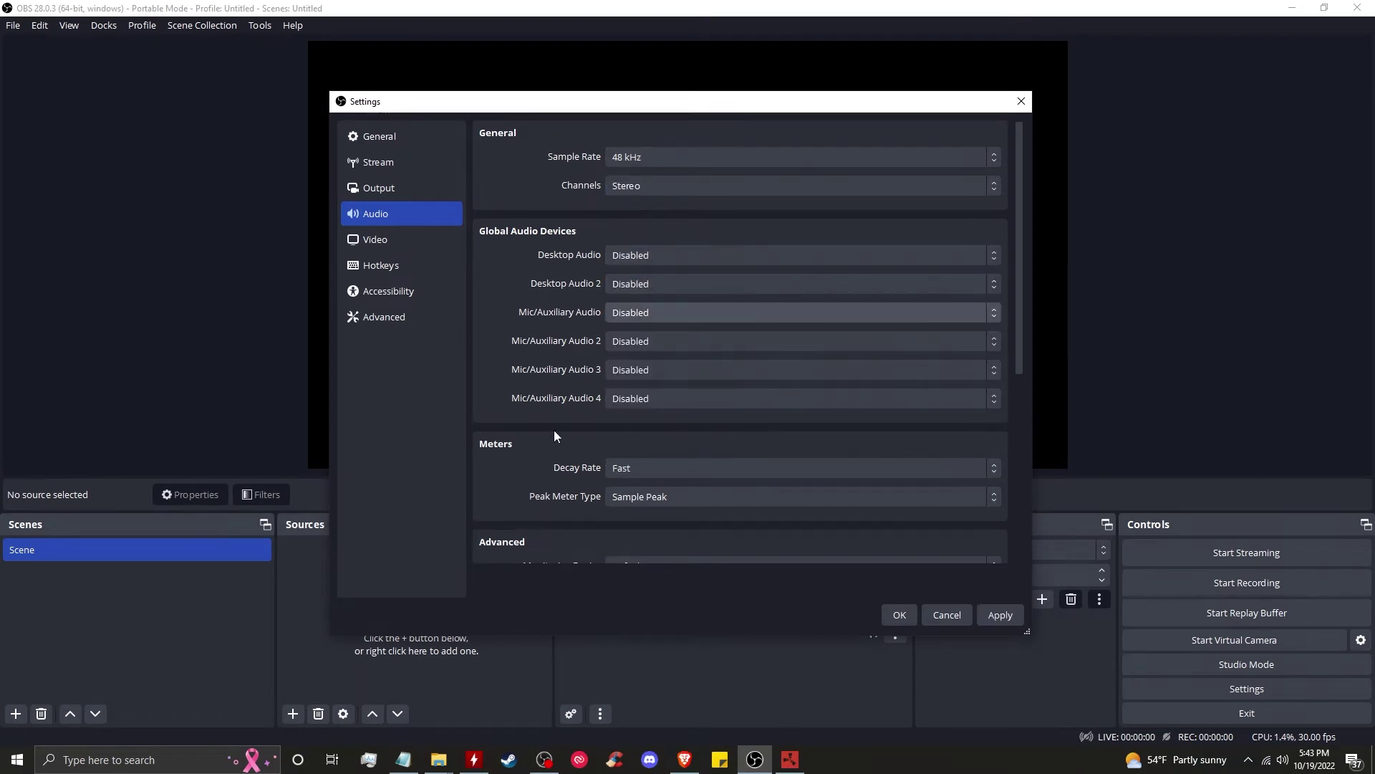
scroll(556, 435, "down", 5)
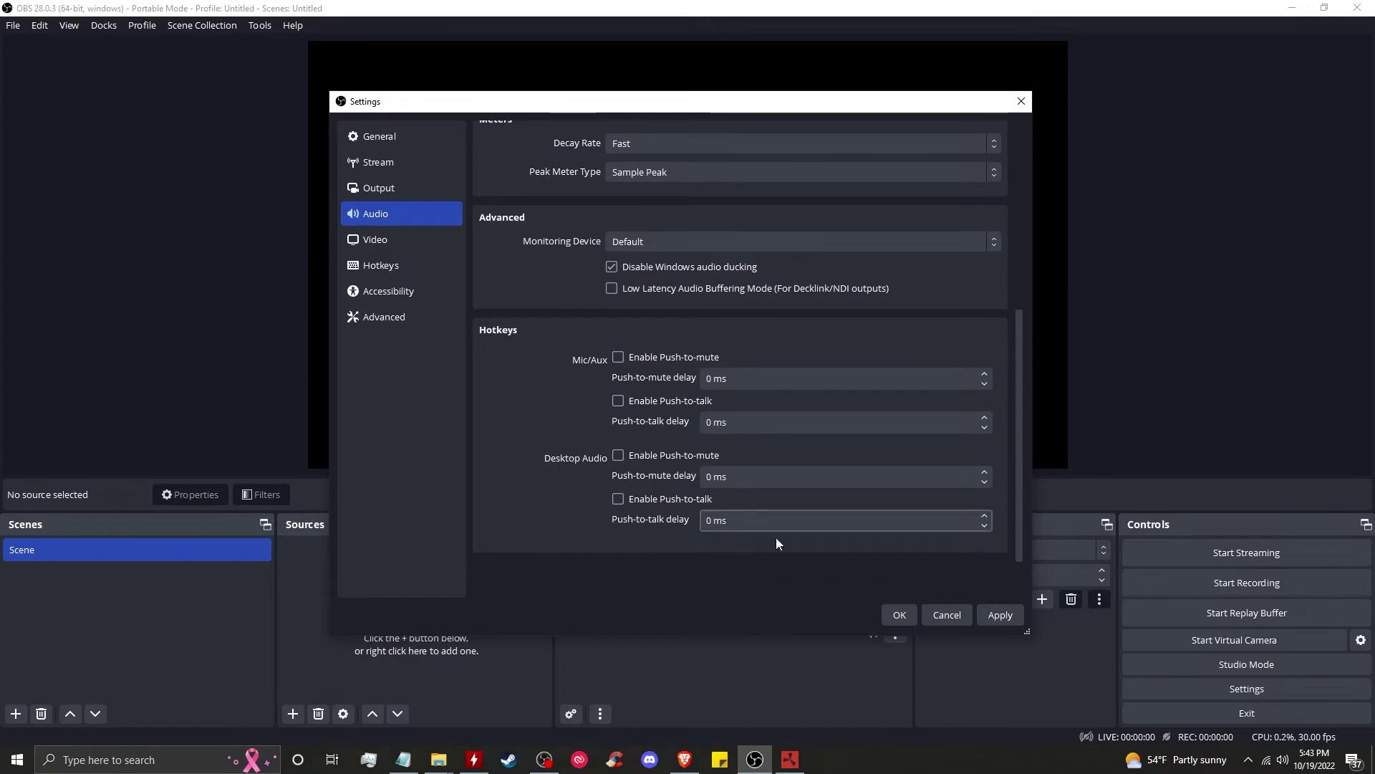
left_click(1000, 614)
Step: Set the Output (Scaled) Resolution to 1920x1080, matching the base canvas
left_click(411, 243)
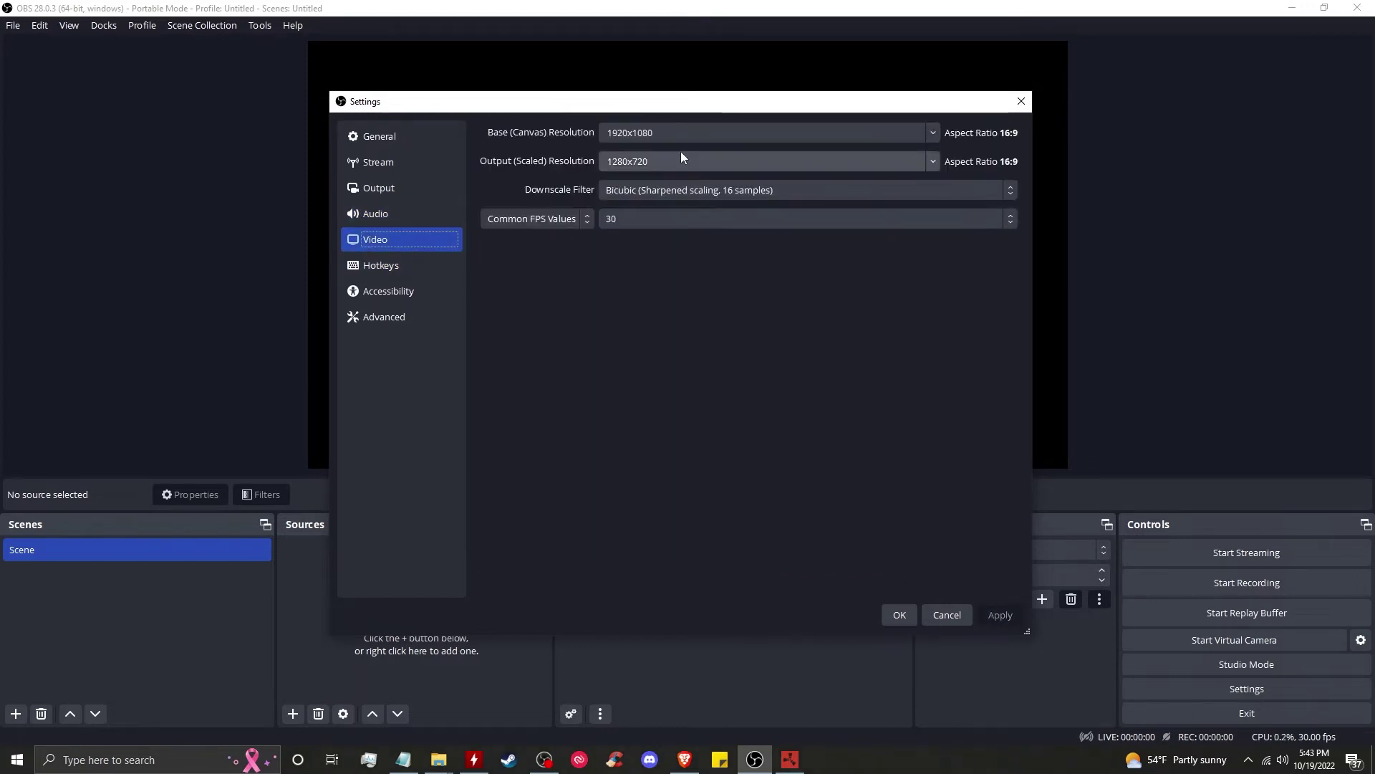
left_click(708, 133)
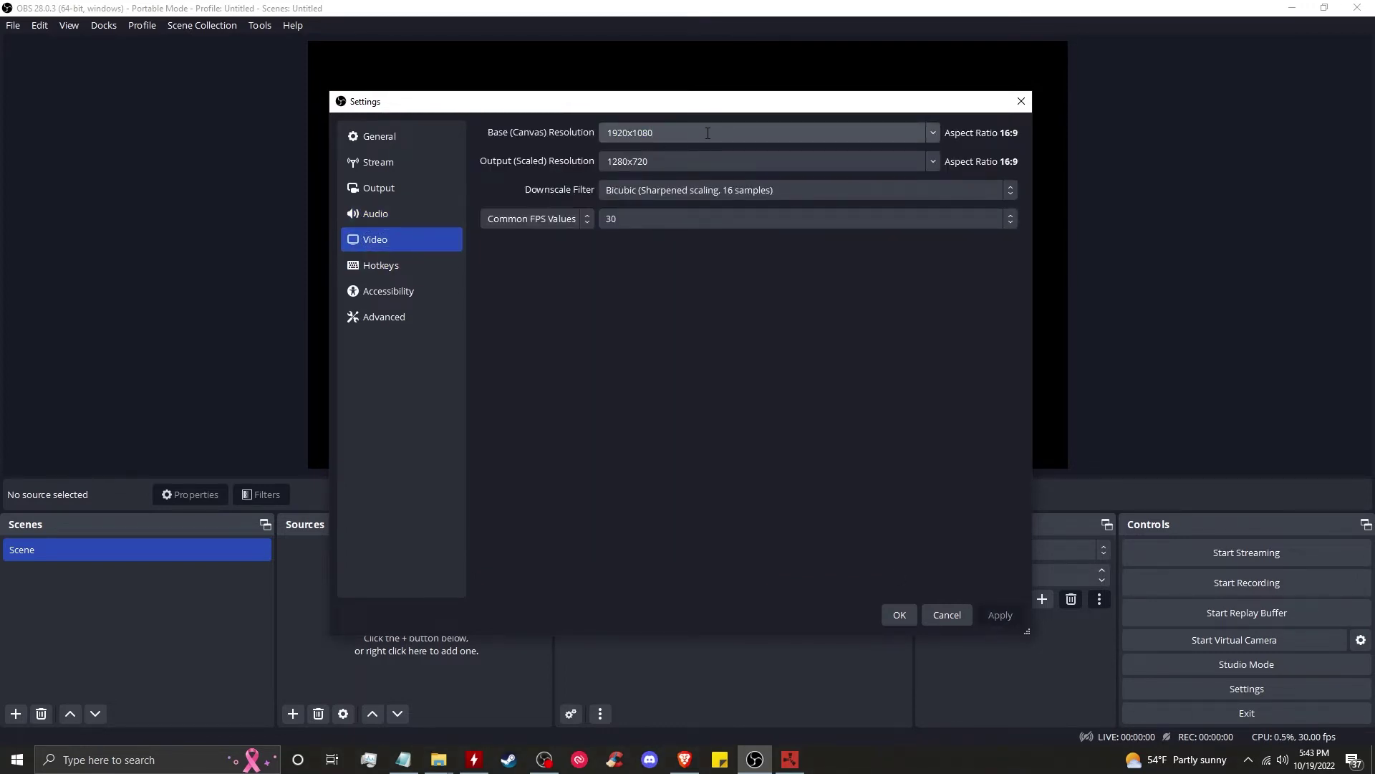
left_click(700, 159)
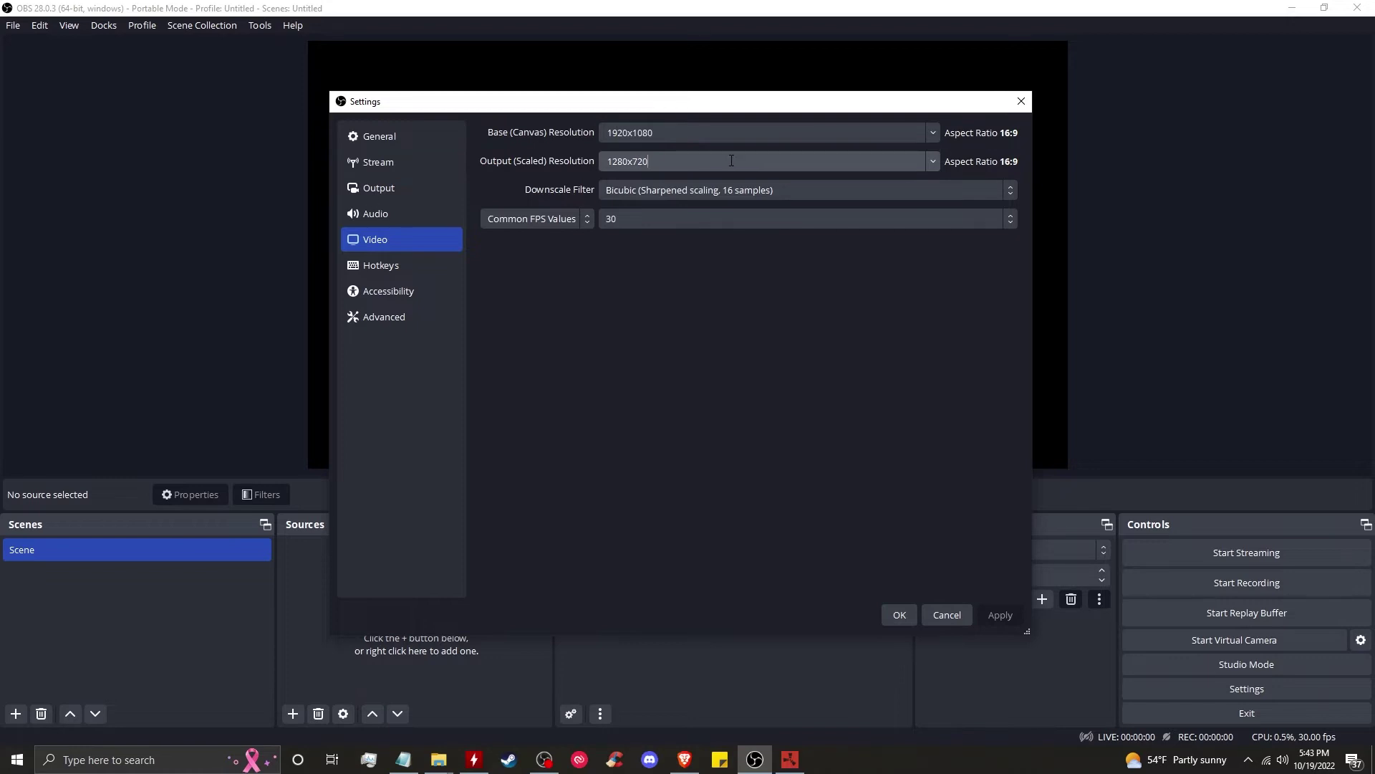
left_click(930, 161)
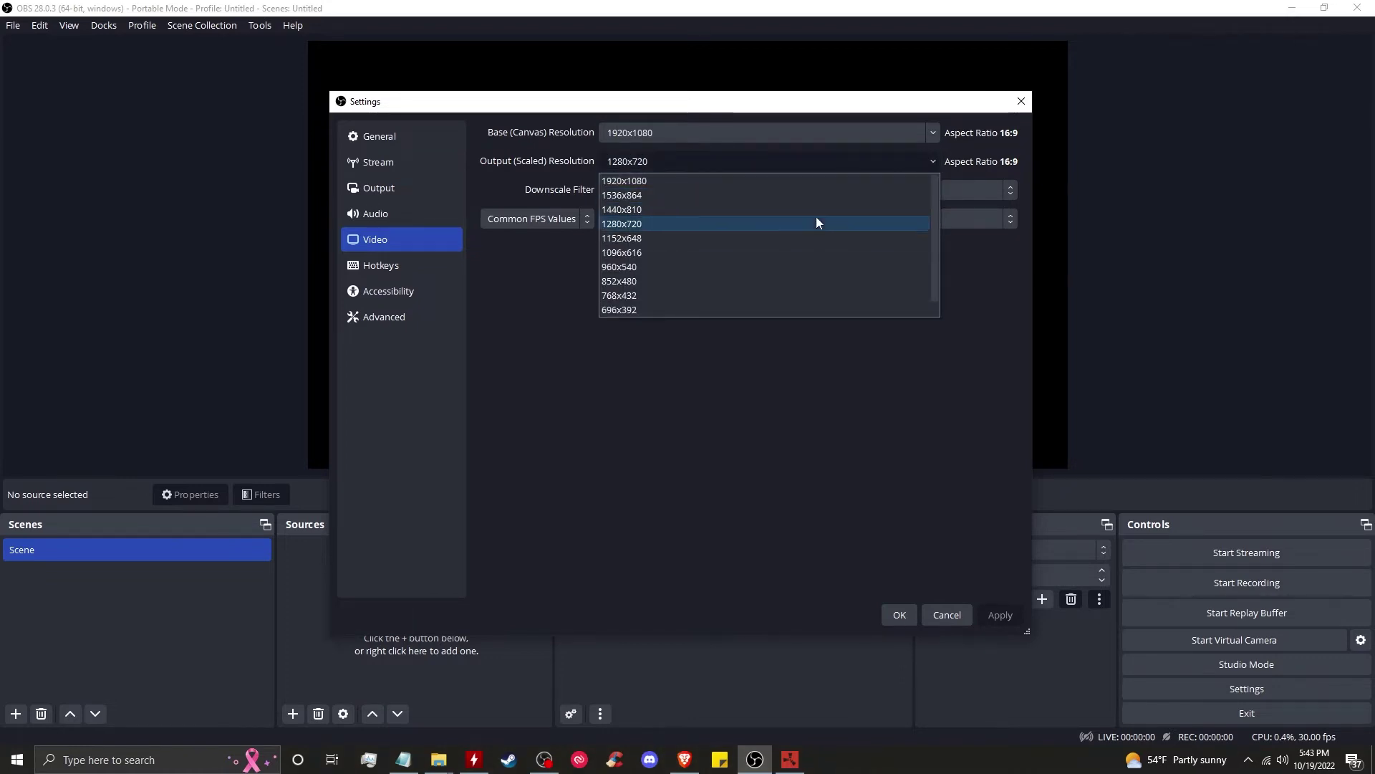
left_click(814, 181)
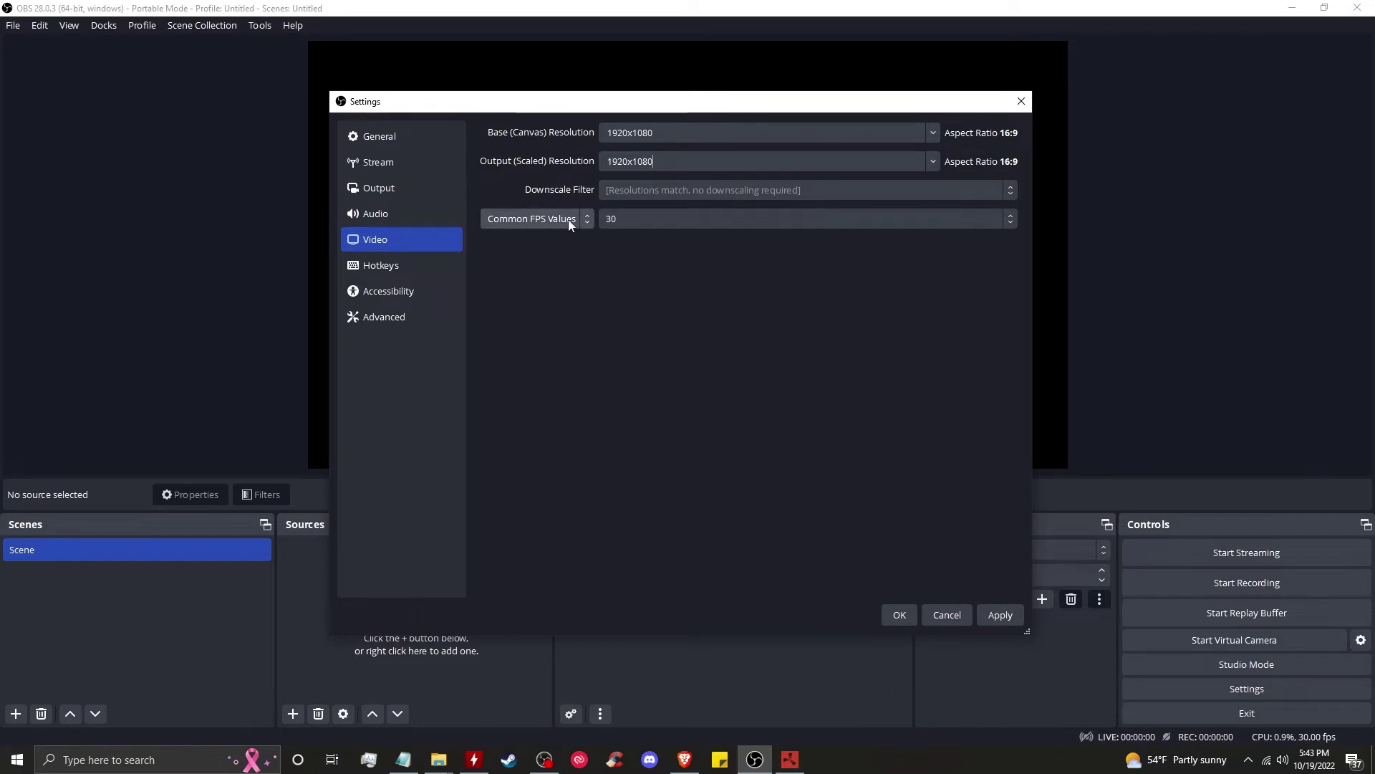
Step: Set Common FPS Values to 60 and apply the video settings
left_click(641, 221)
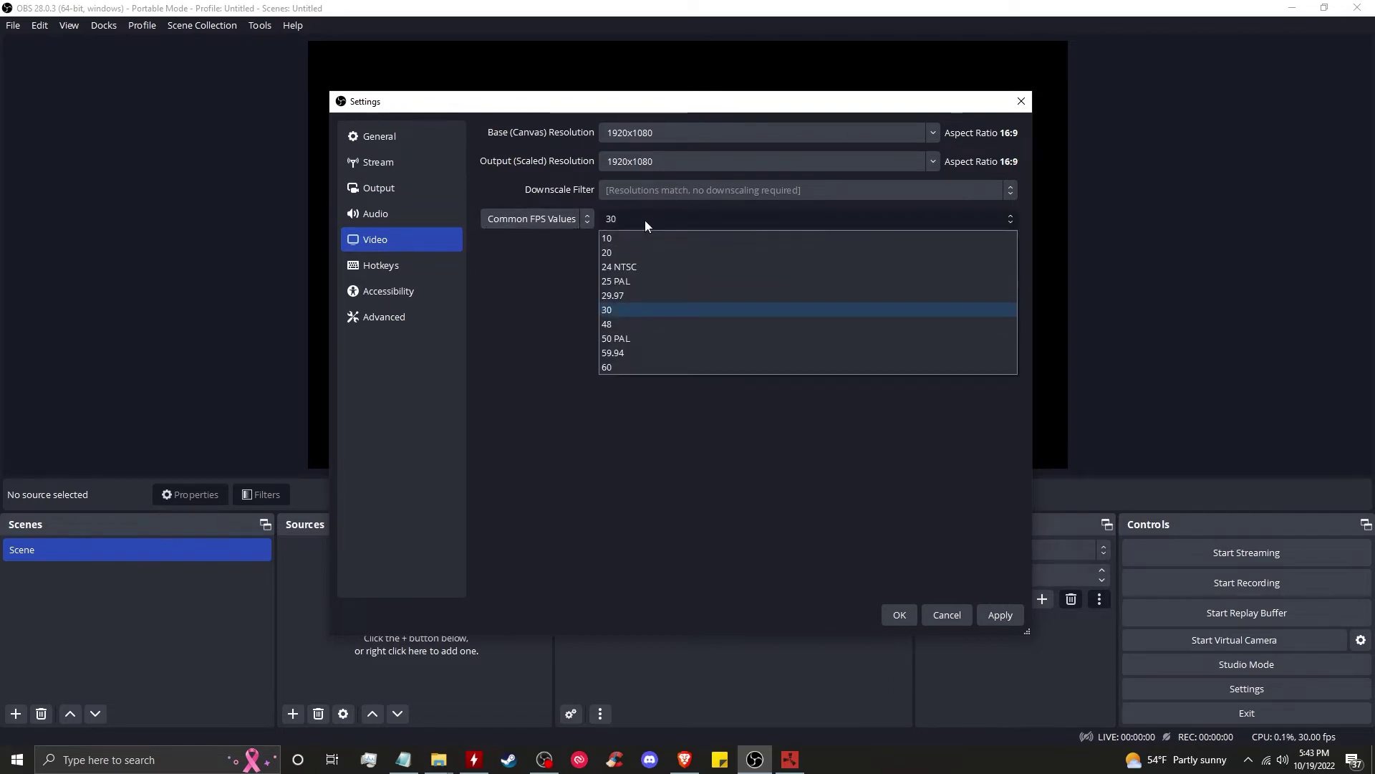
left_click(637, 366)
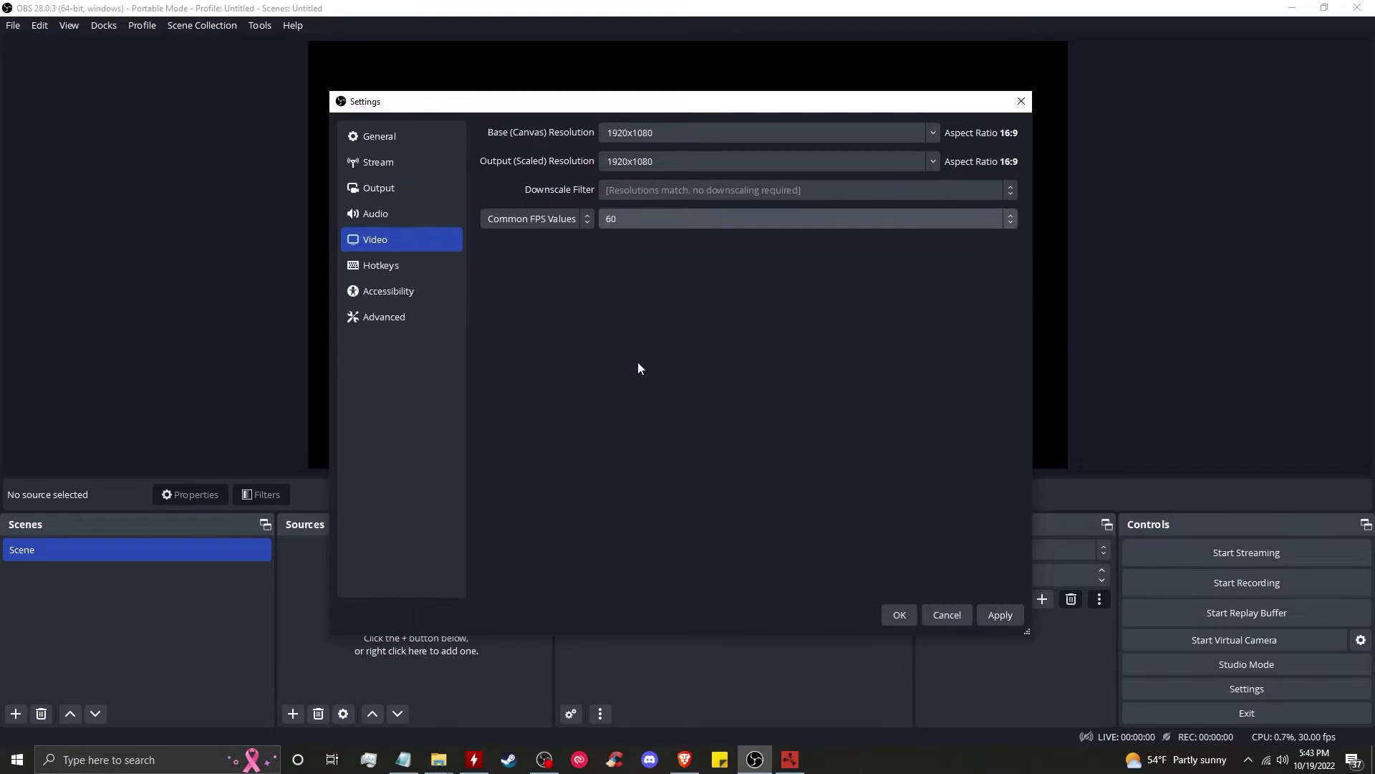
left_click(681, 225)
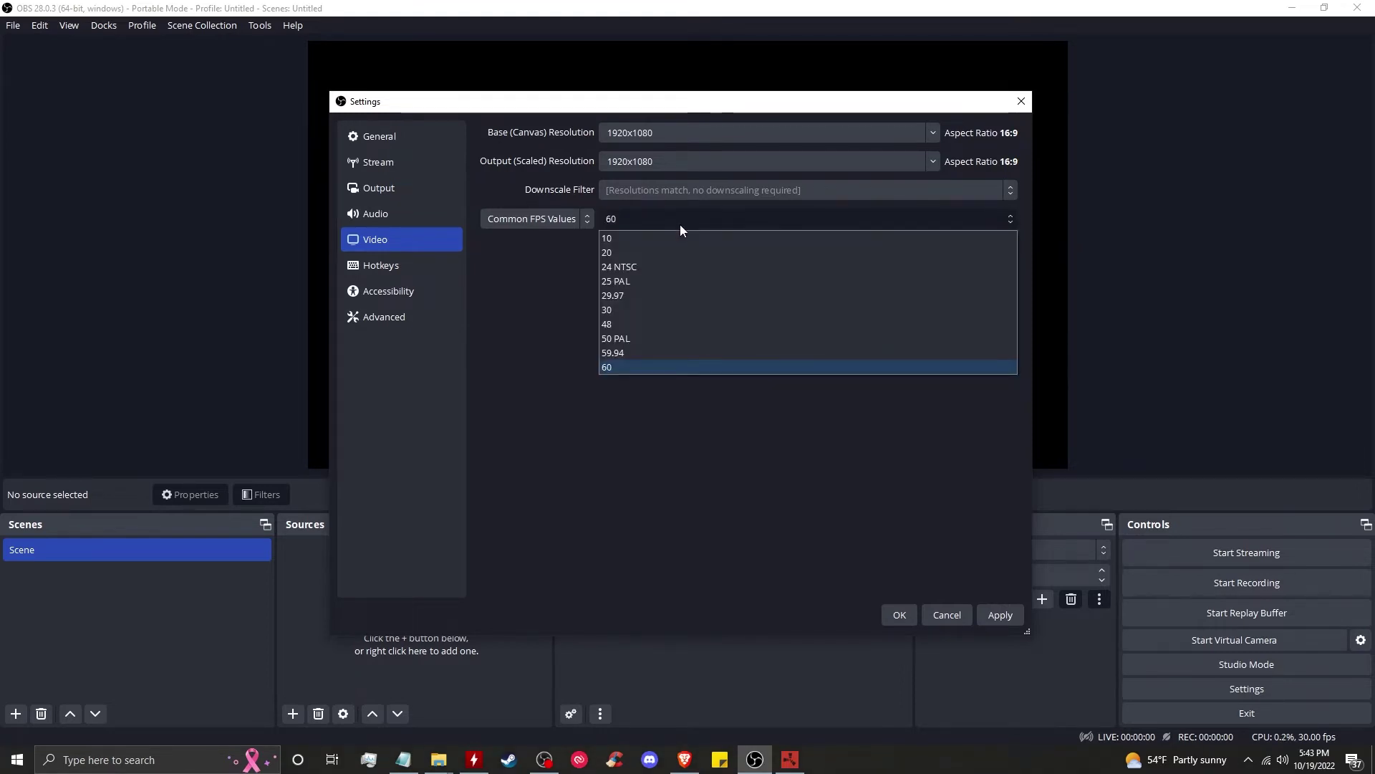
left_click(616, 310)
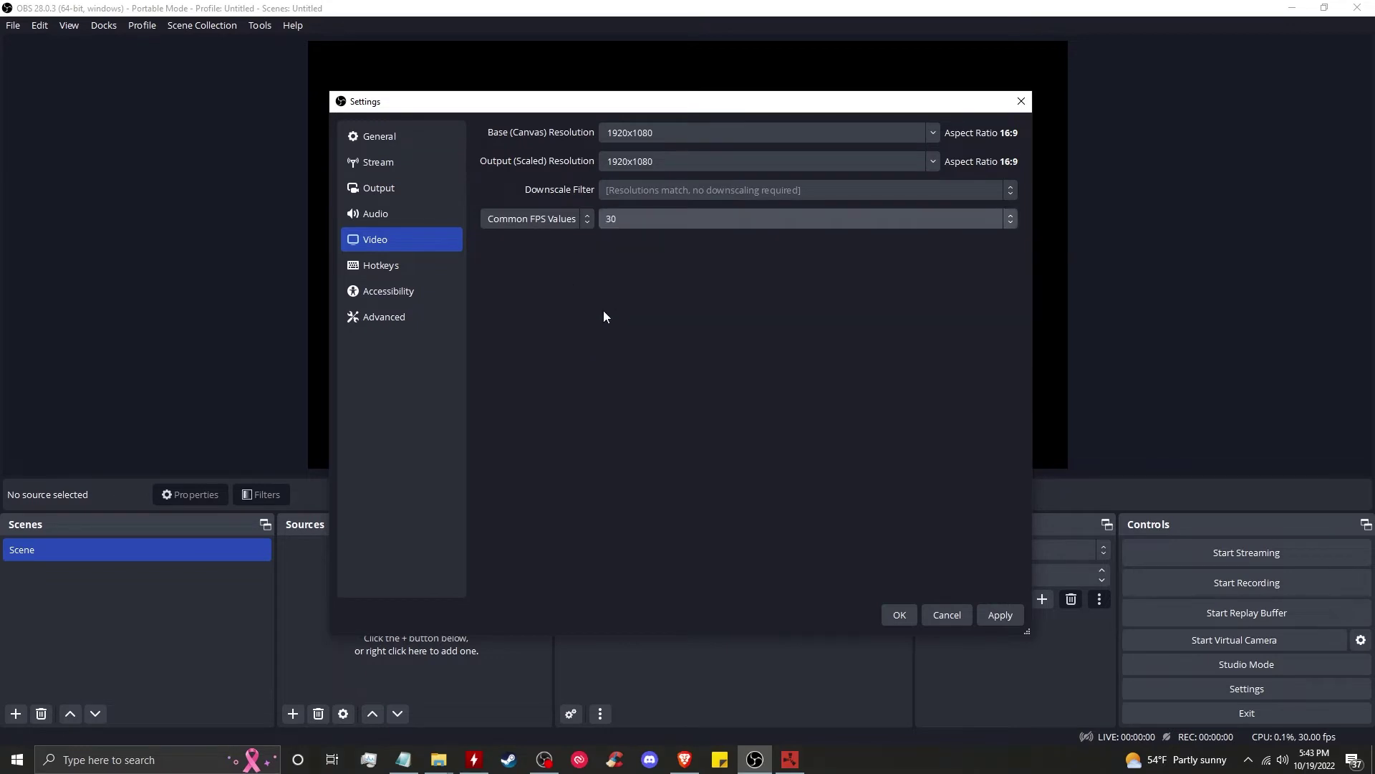
left_click(612, 219)
left_click(621, 371)
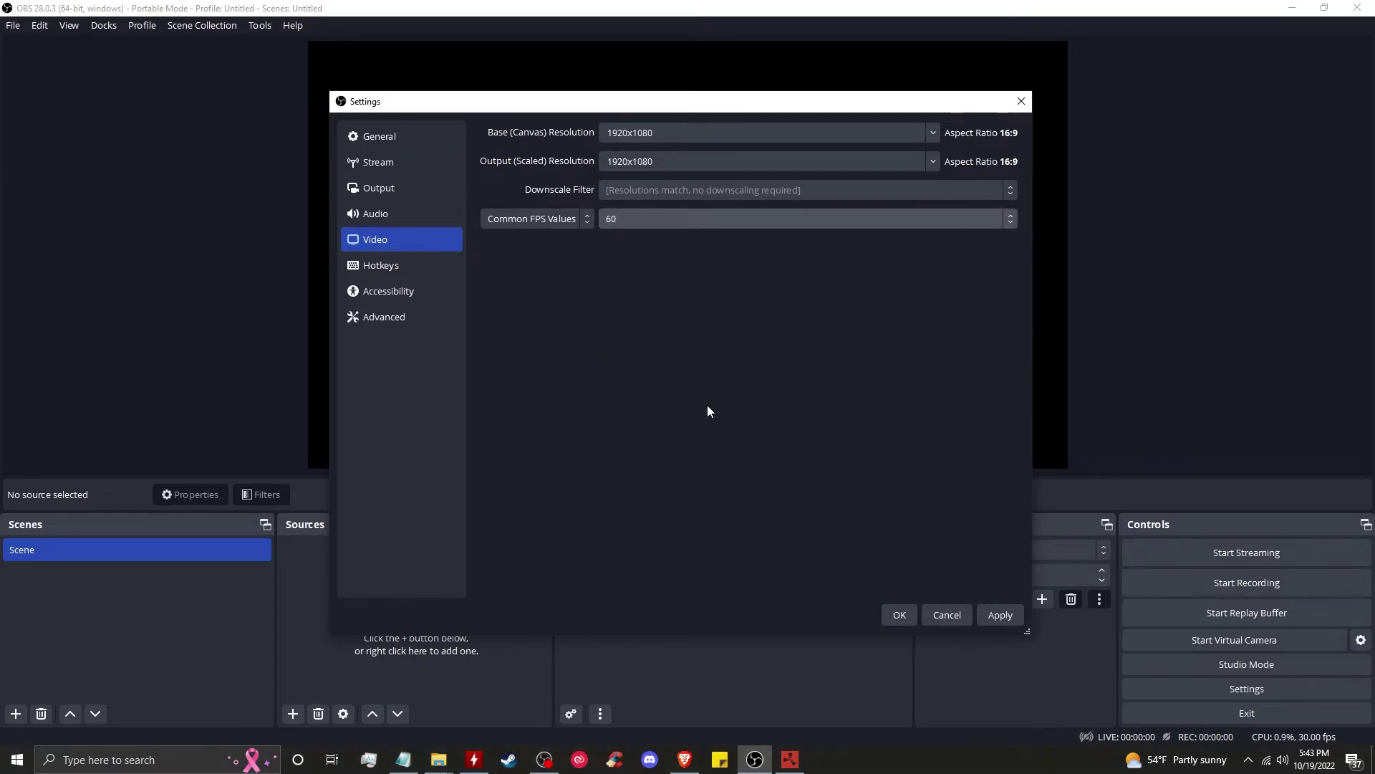
left_click(1001, 619)
left_click(389, 274)
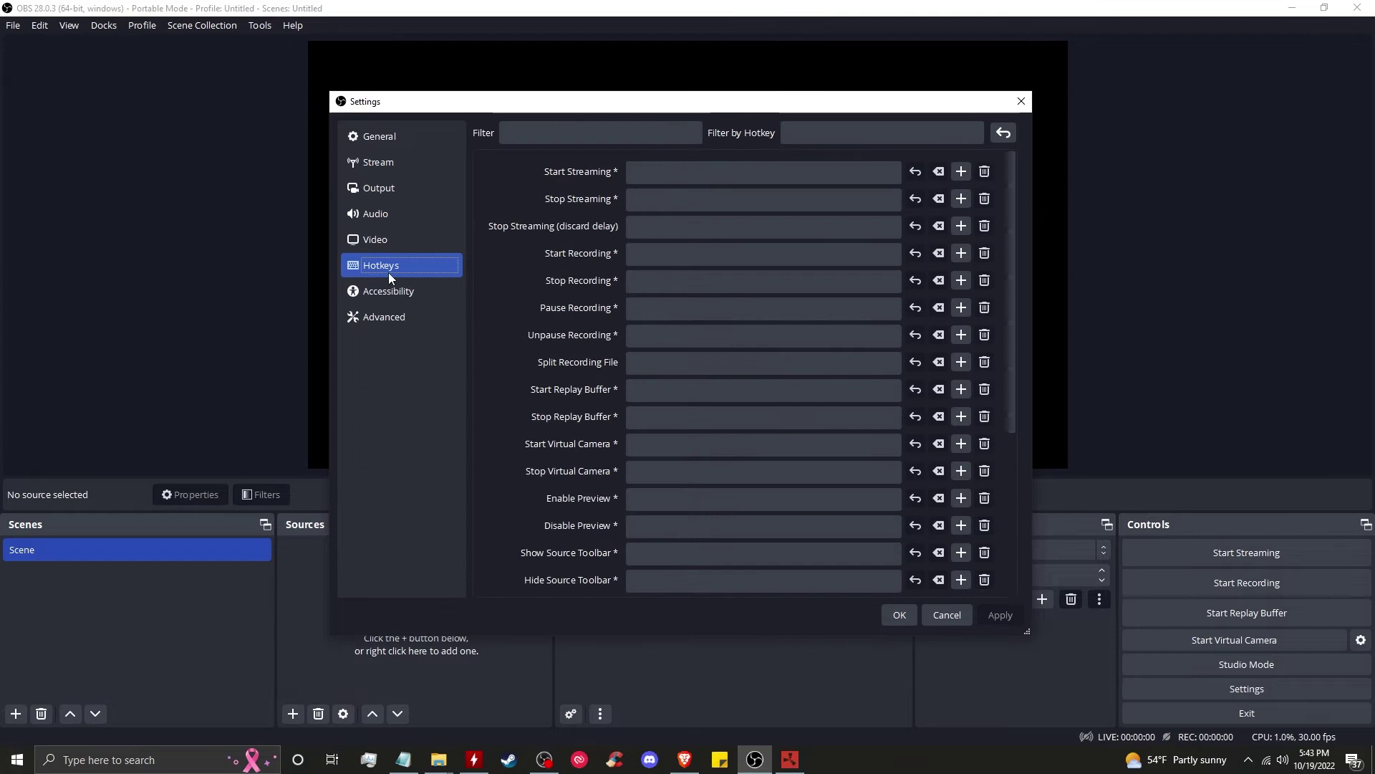
Step: Filter hotkeys by 'repla', assign F12 to Start Replay Buffer and F11 to Save Replay, and apply
left_click(591, 128)
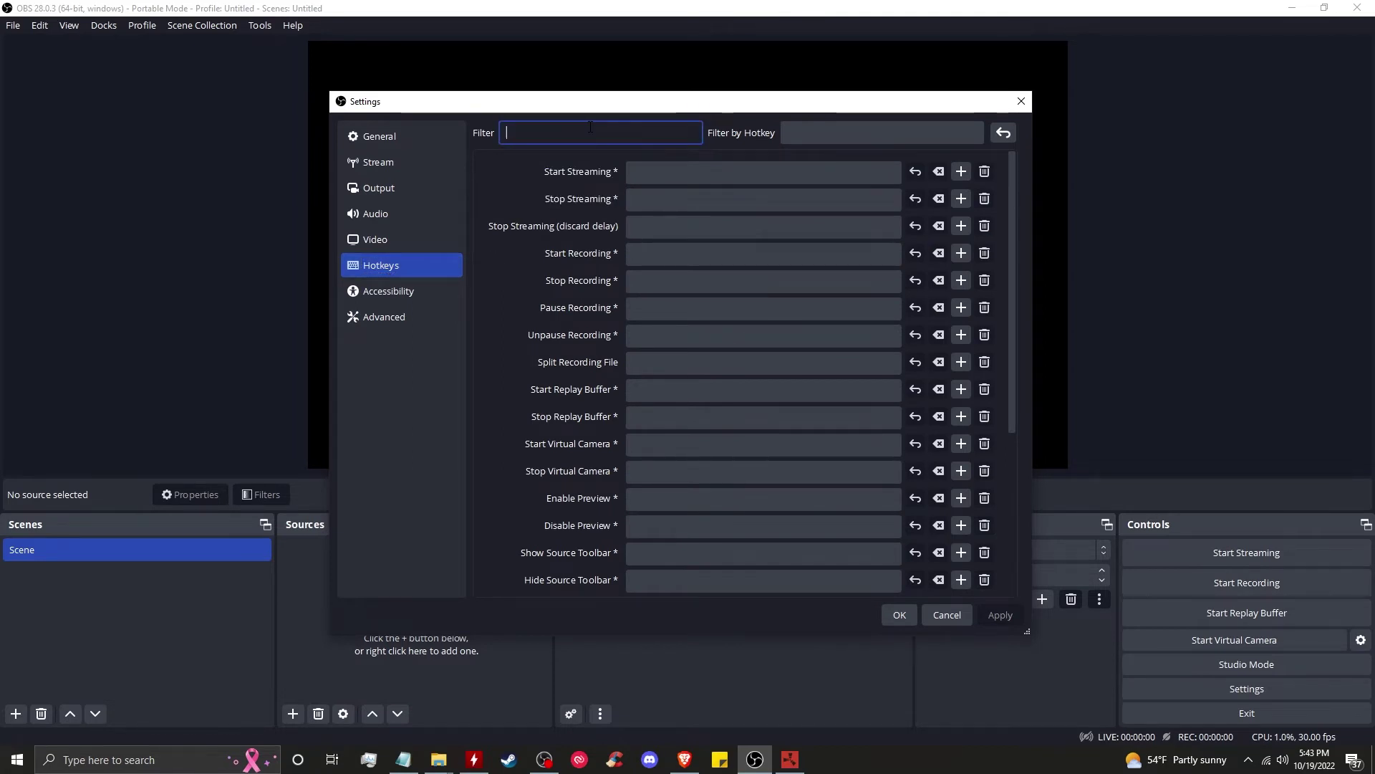
type("repla")
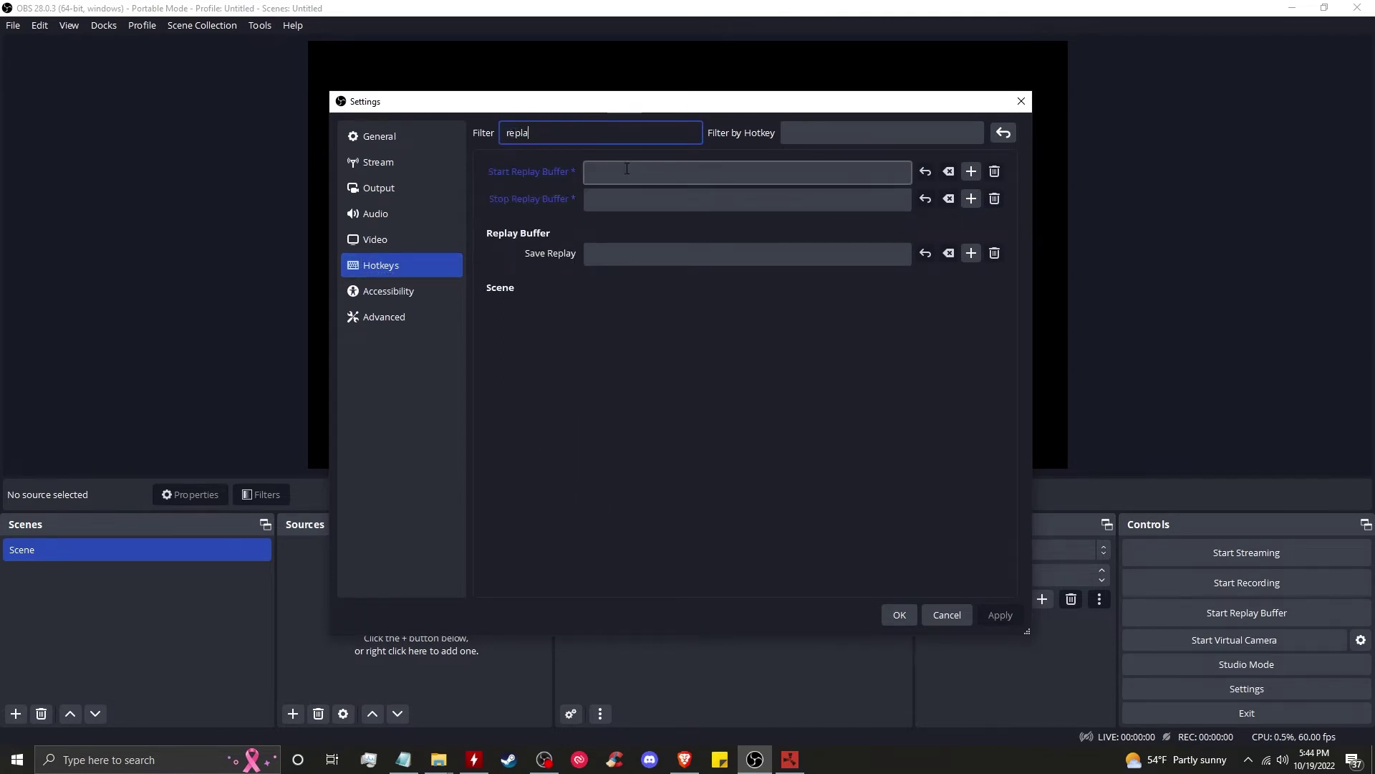
left_click(627, 170)
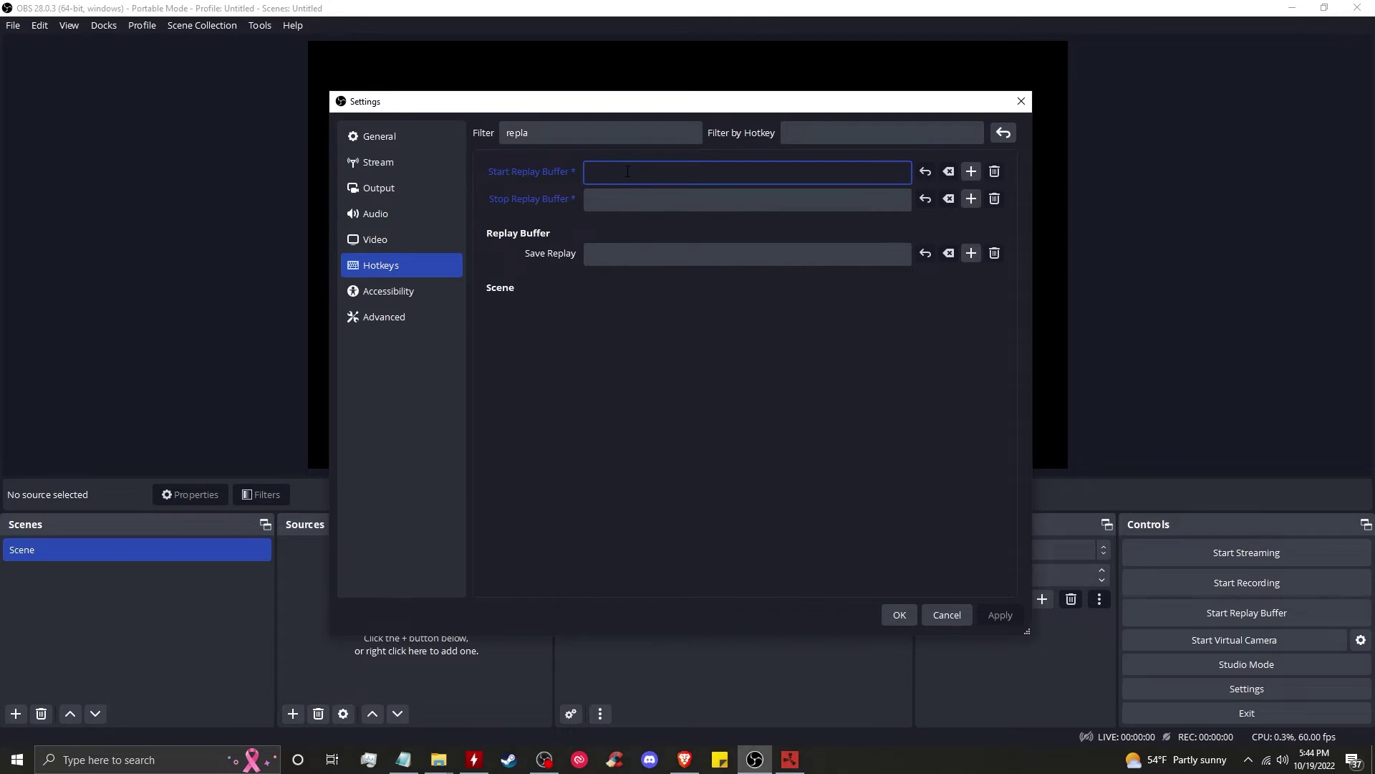
key("F12")
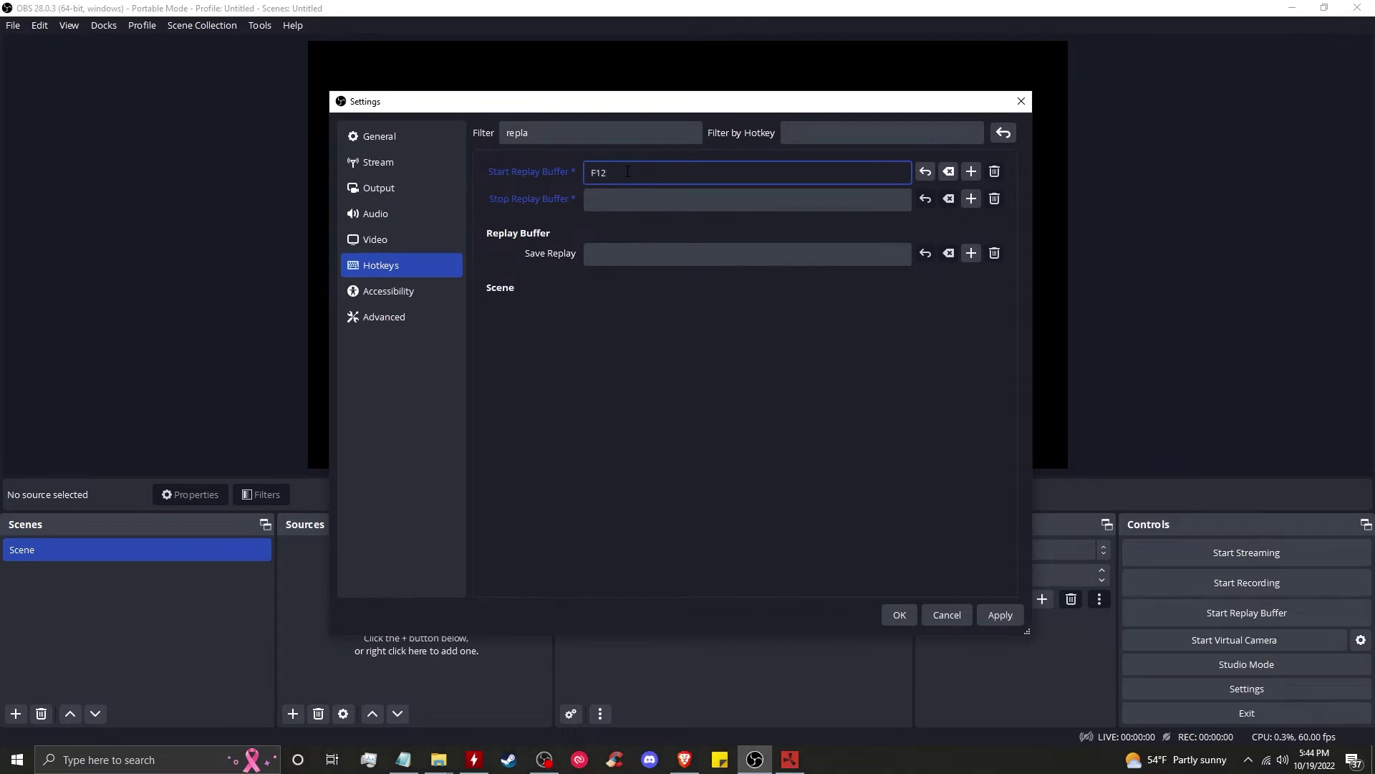
left_click(633, 198)
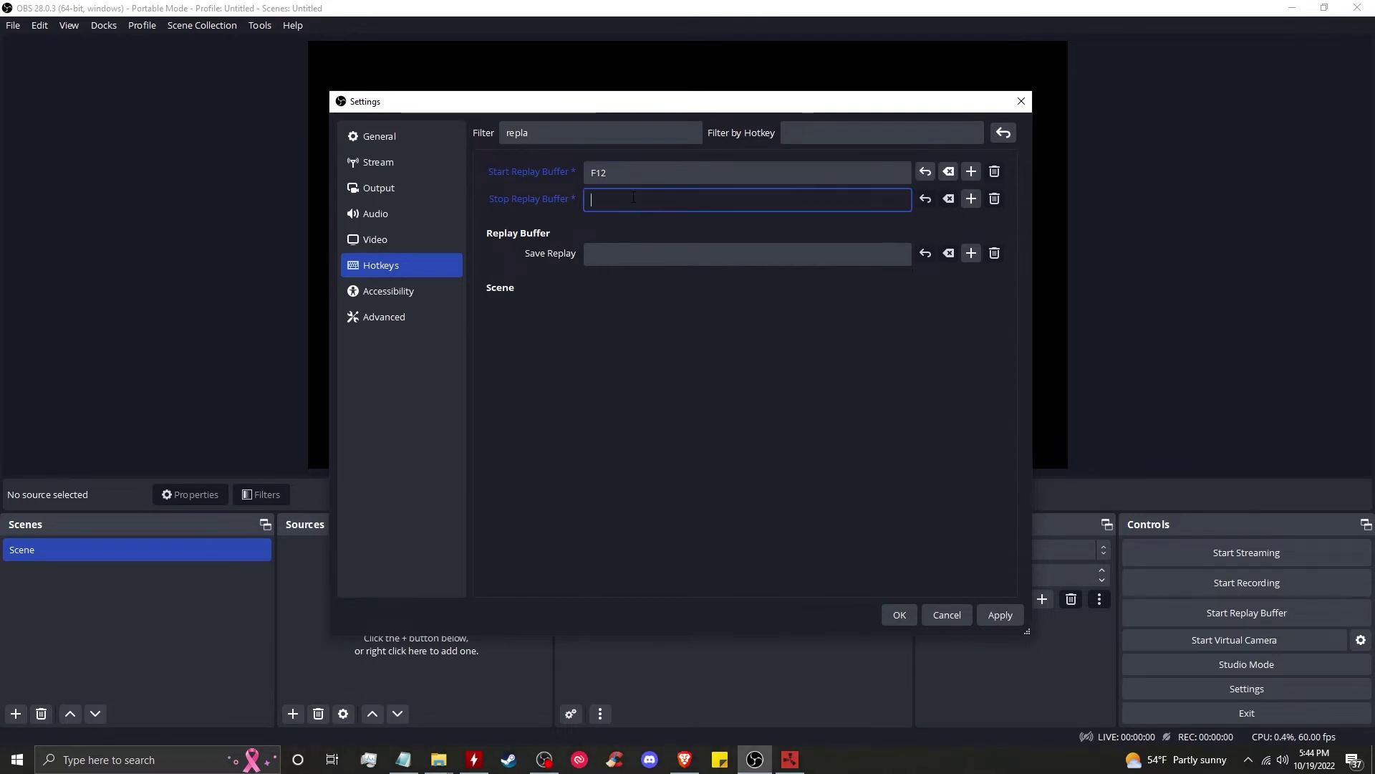
left_click(638, 246)
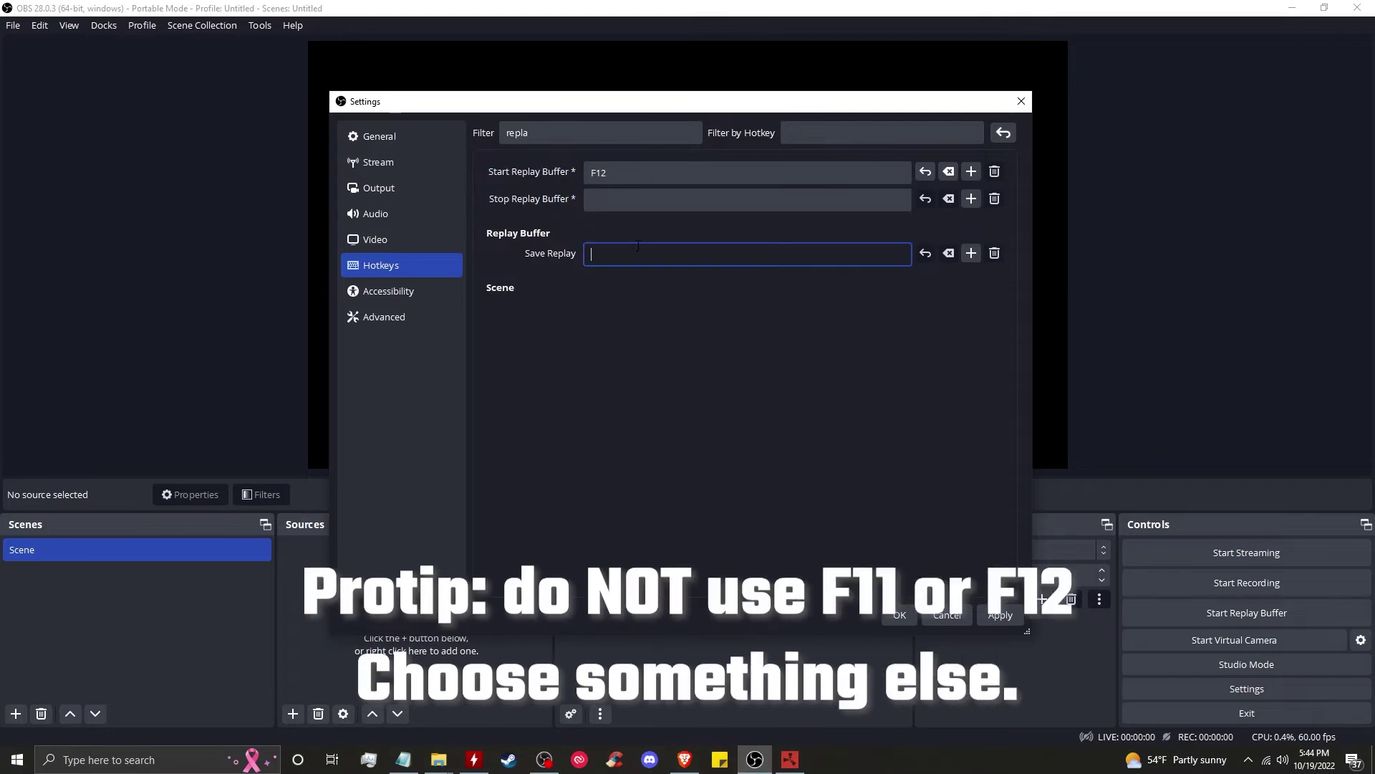
key("F11")
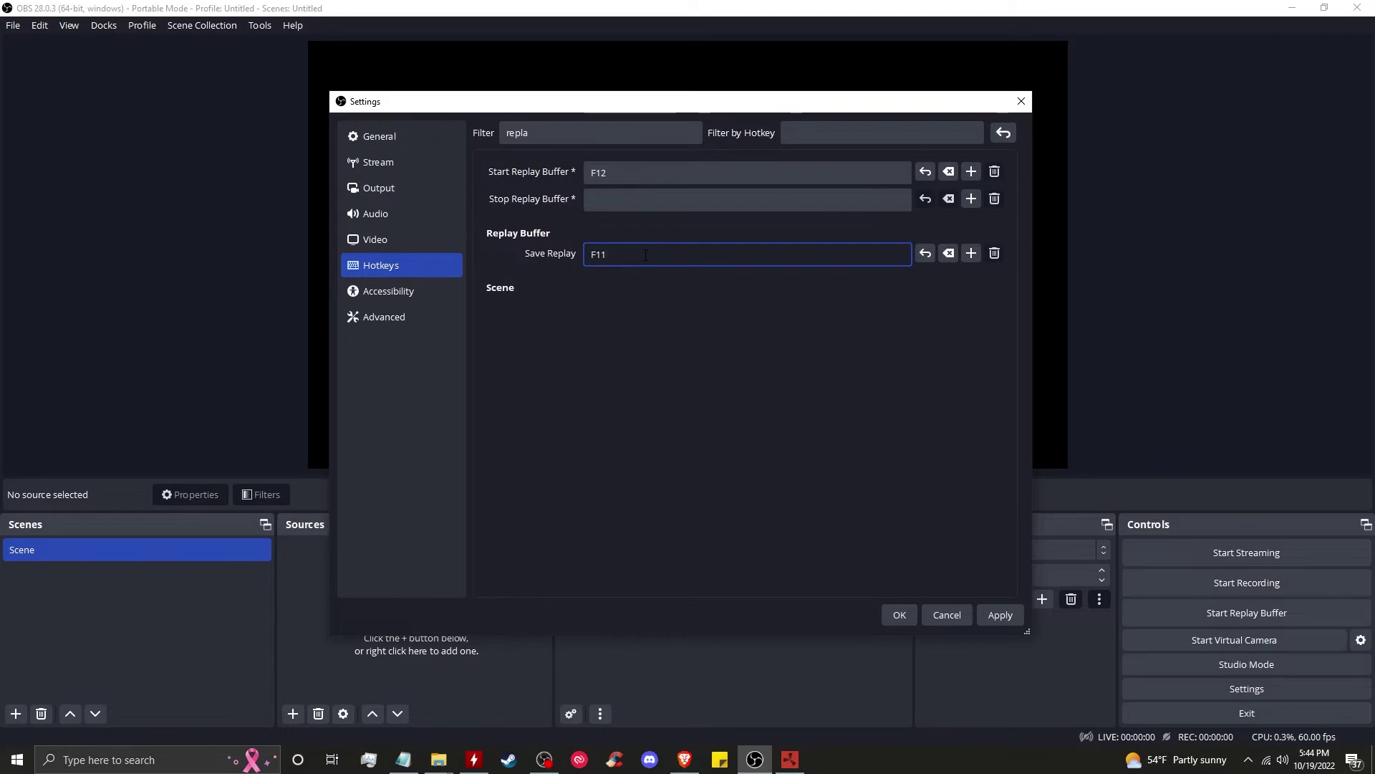
left_click(997, 614)
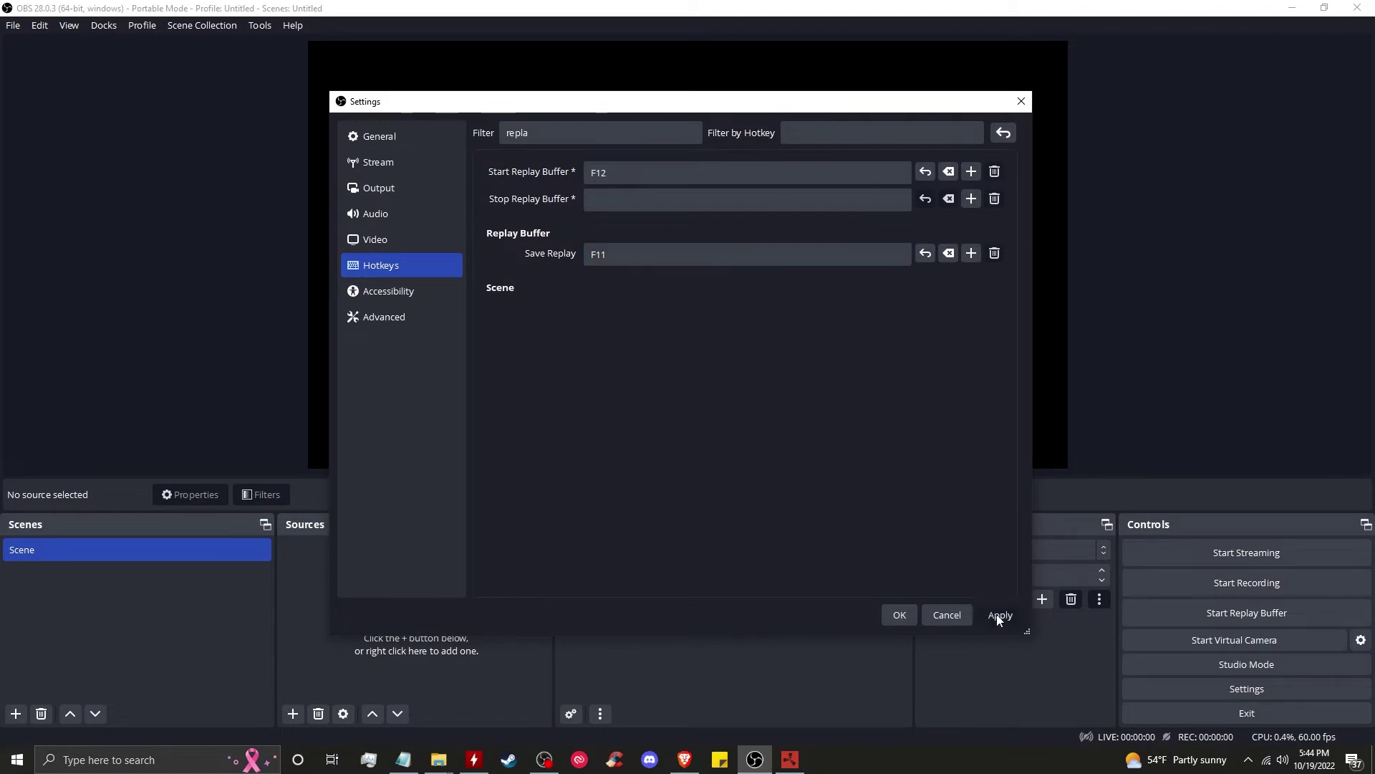
Step: Apply pending changes and set the Advanced process priority to High
left_click(434, 291)
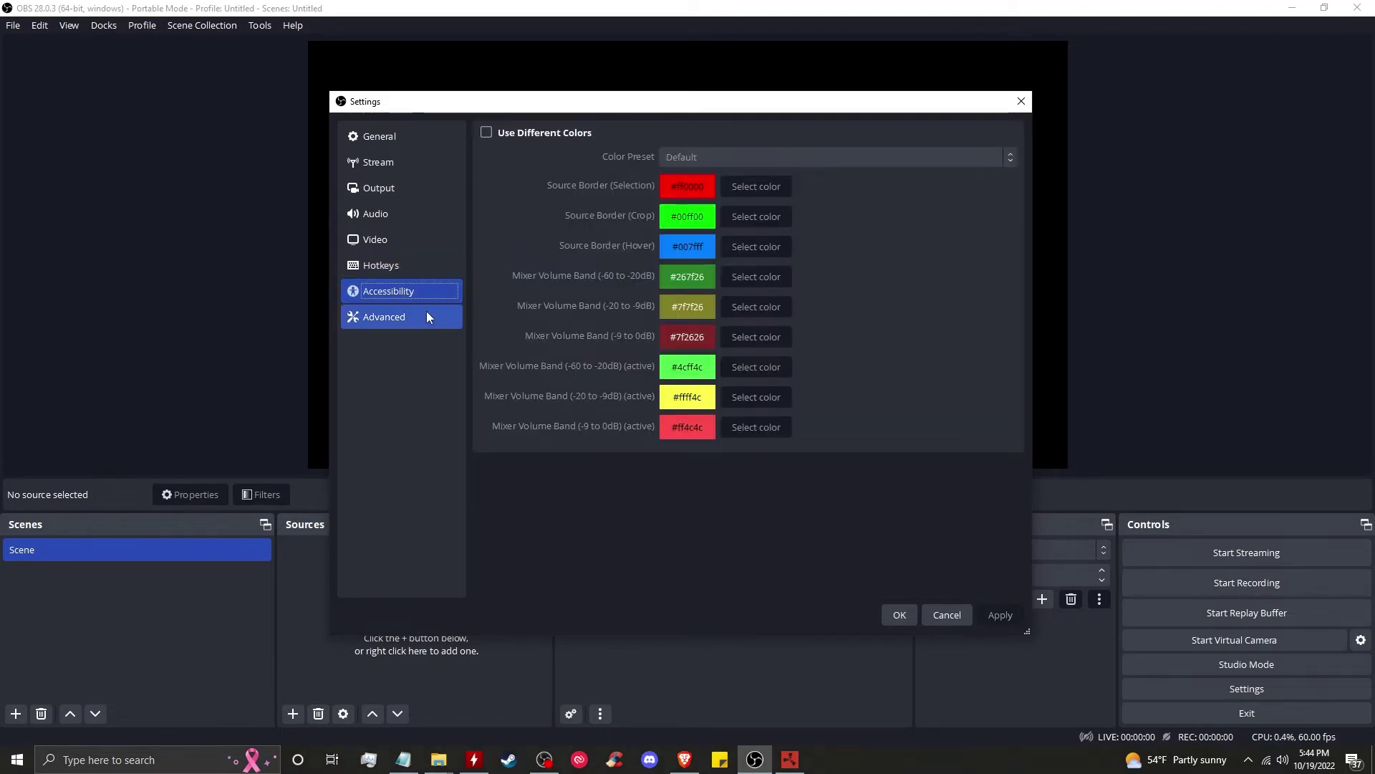
left_click(427, 311)
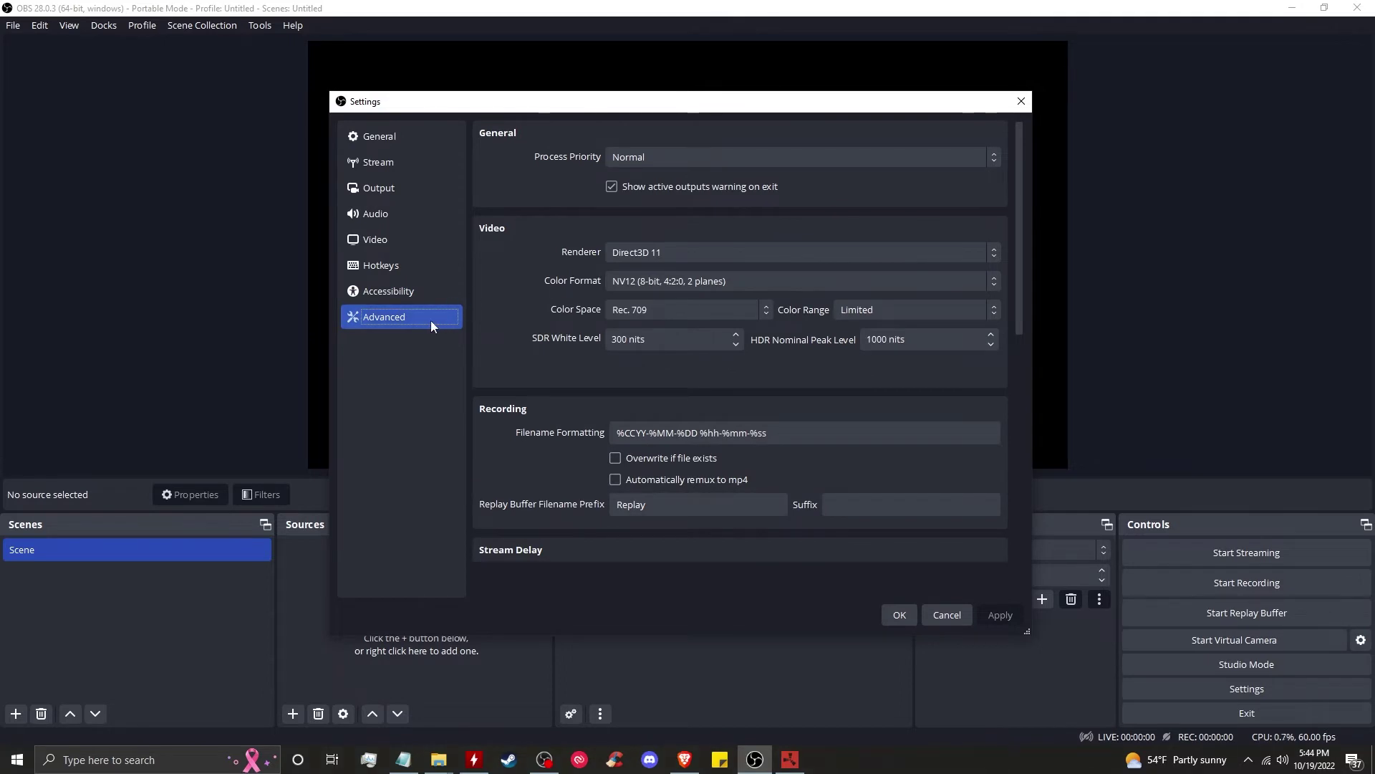
left_click(664, 159)
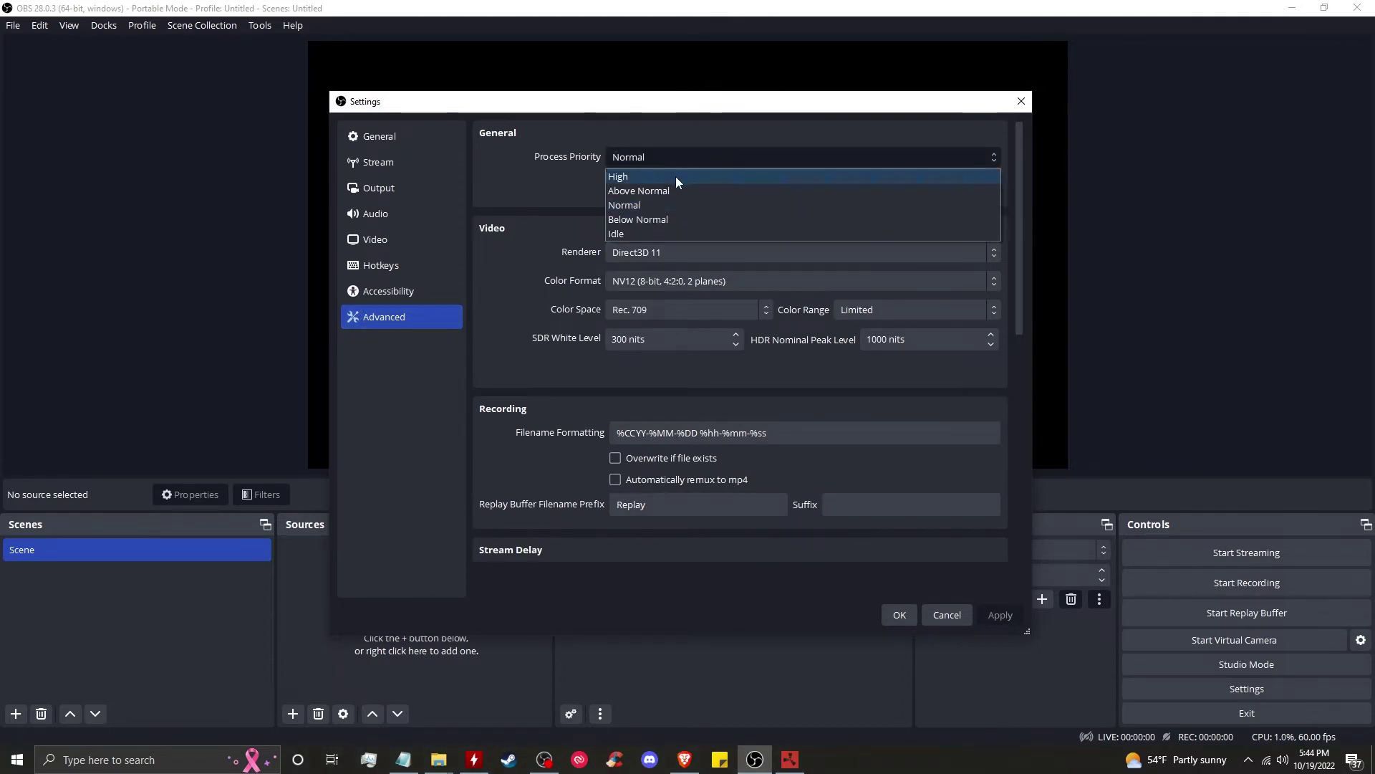
left_click(676, 176)
Step: Keep colour space at Rec. 709, set colour range to Full, and apply
left_click(660, 307)
left_click(660, 307)
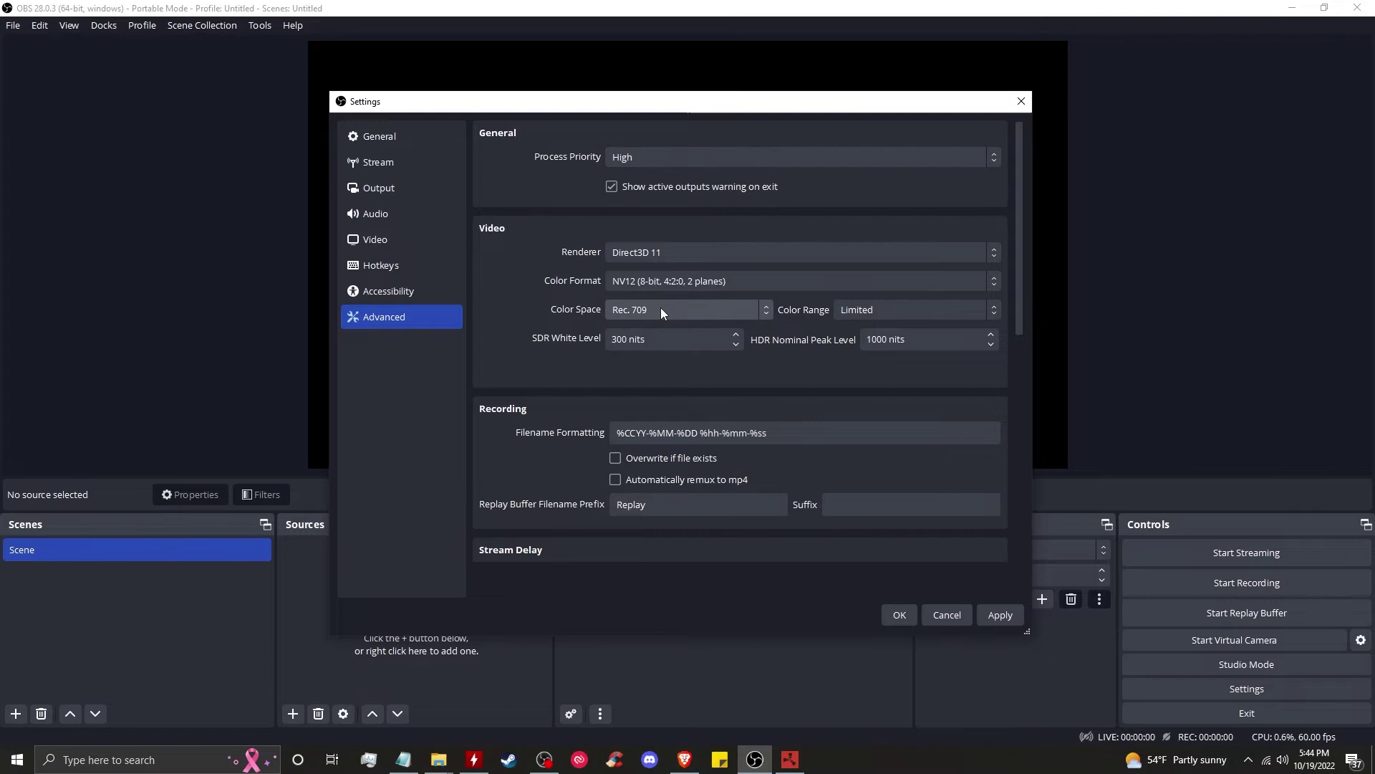
left_click(668, 308)
left_click(667, 308)
left_click(861, 310)
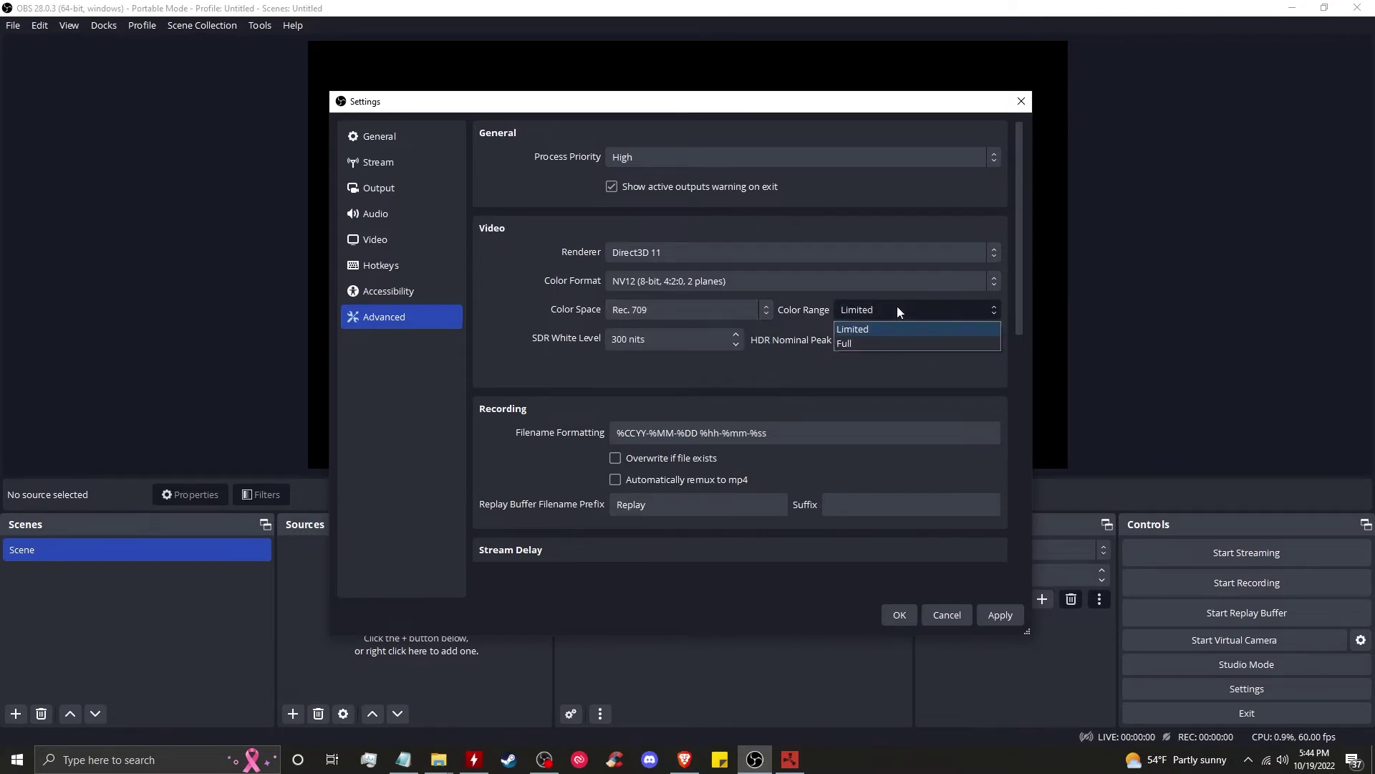
left_click(885, 343)
scroll(897, 380, "down", 1)
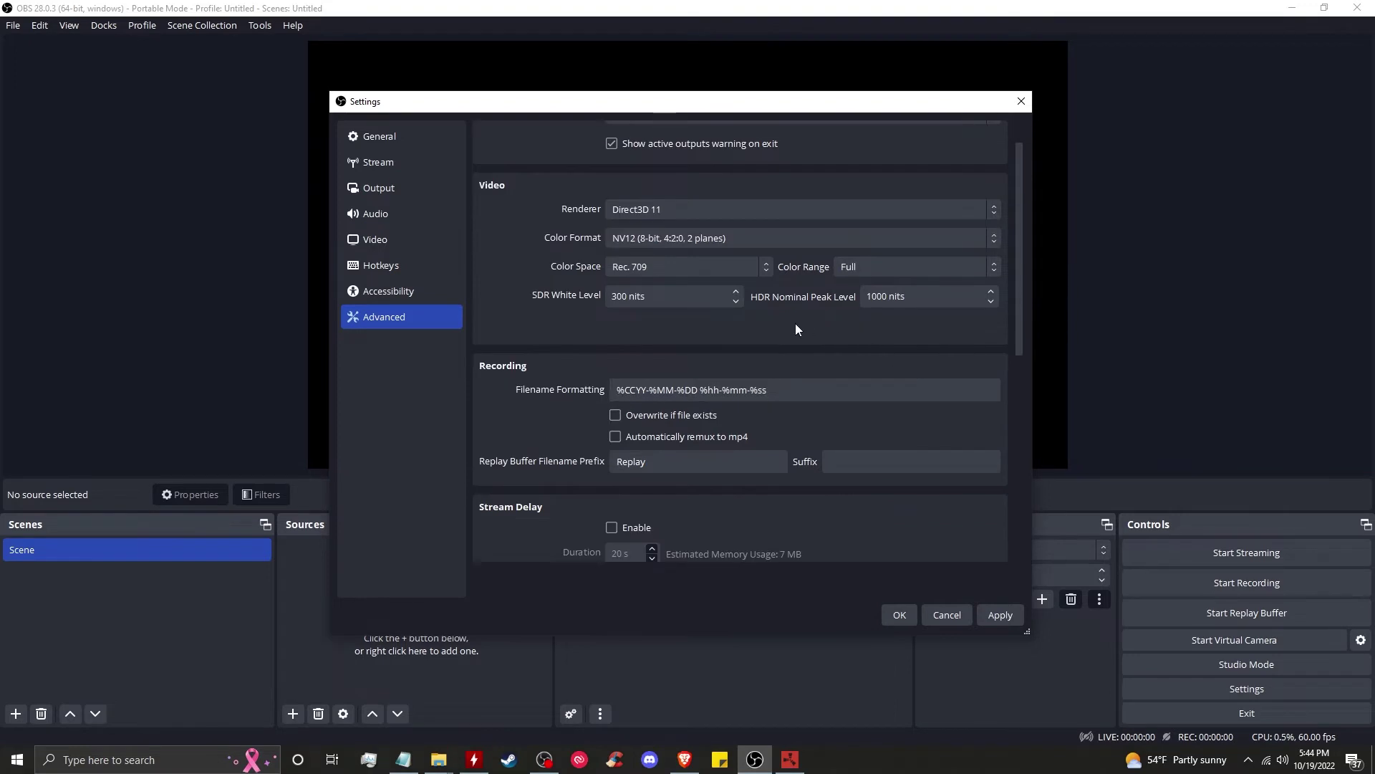
scroll(564, 331, "down", 2)
scroll(564, 331, "down", 2)
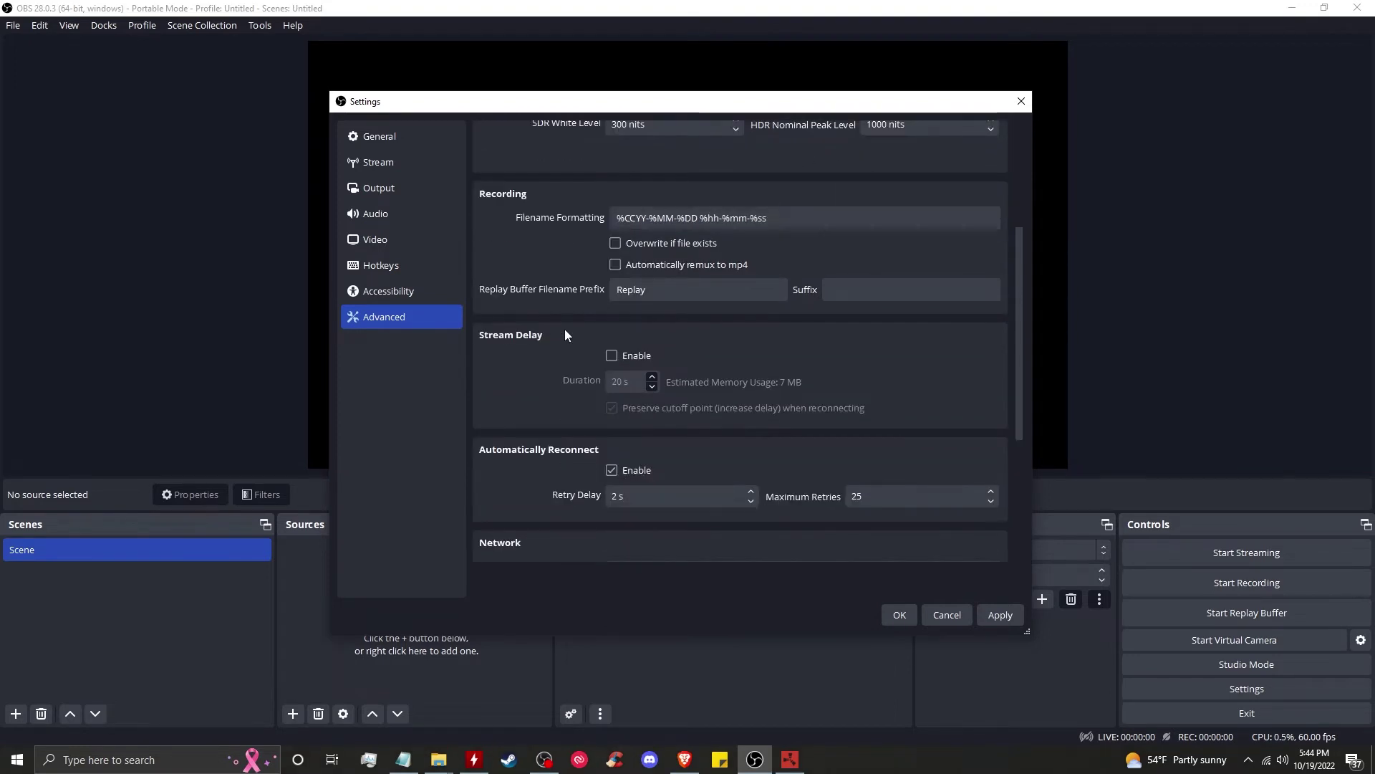
scroll(564, 331, "down", 5)
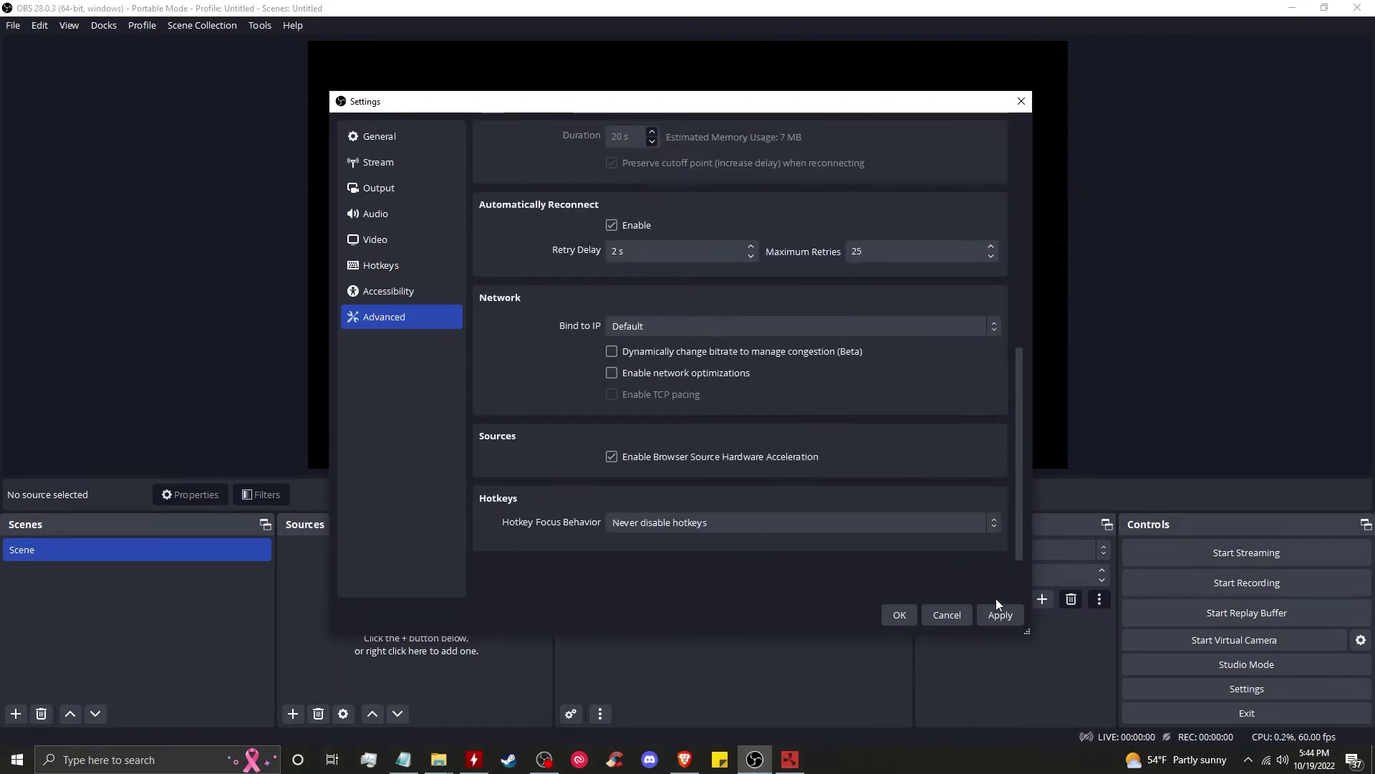
left_click(1001, 620)
Step: Close Settings with OK and rename the default scene to '[⚙] rust' by pasting the name
left_click(900, 615)
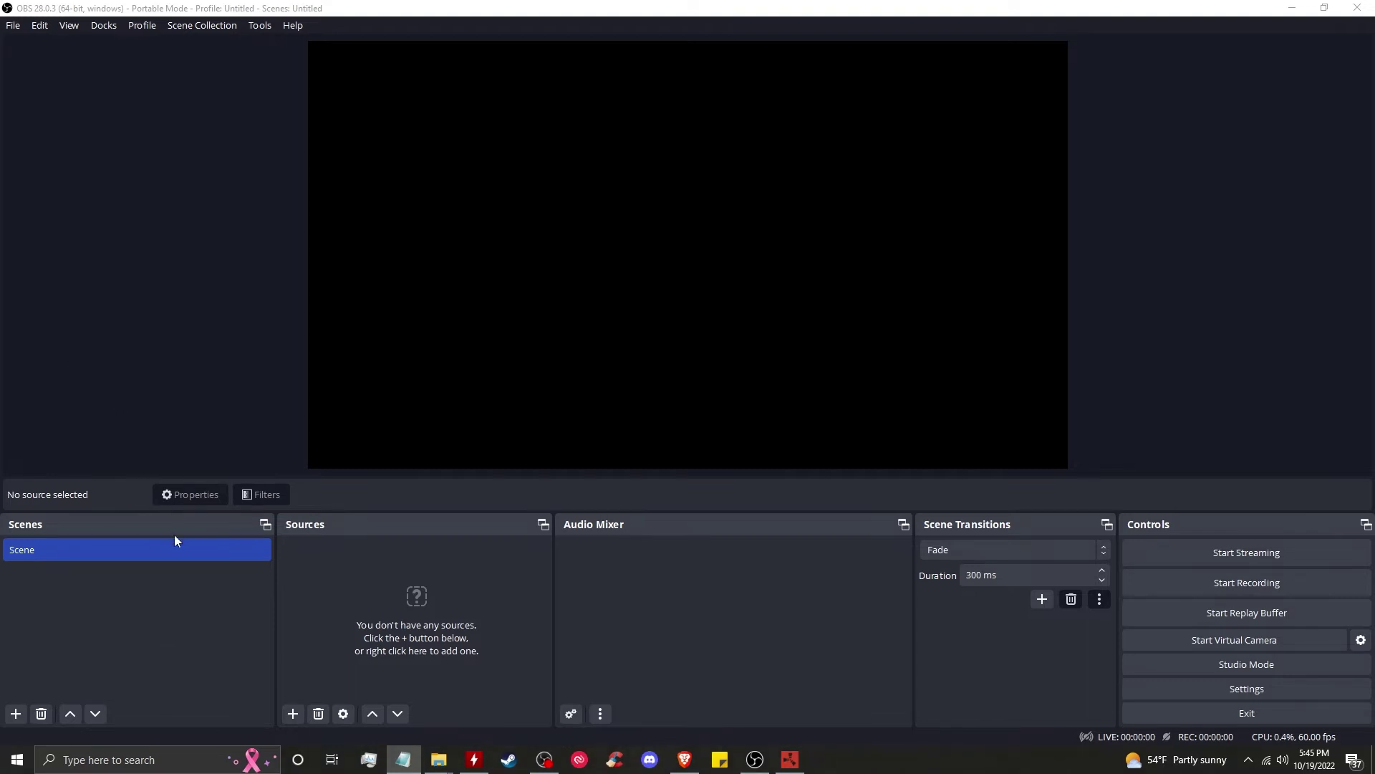
right_click(135, 541)
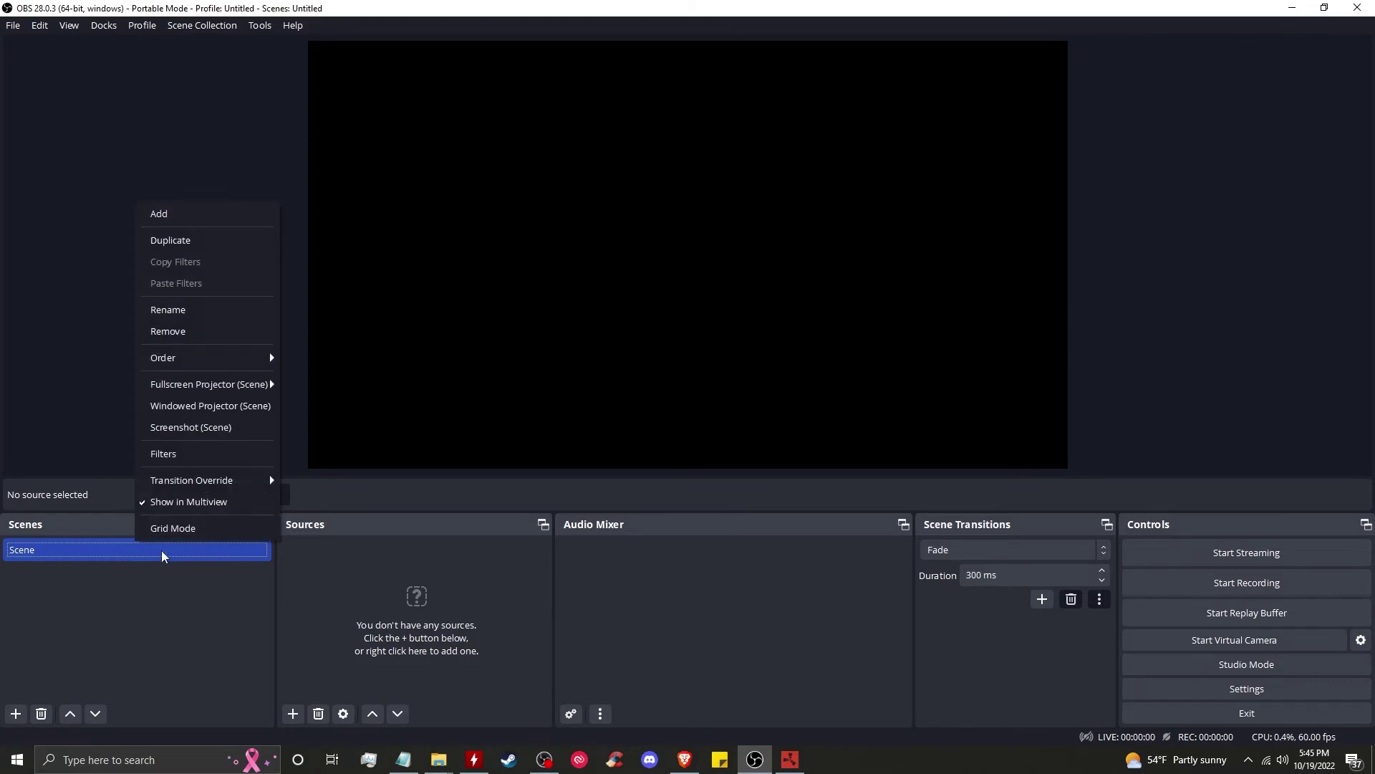
left_click(209, 312)
type("[⚙] rust")
key("Return")
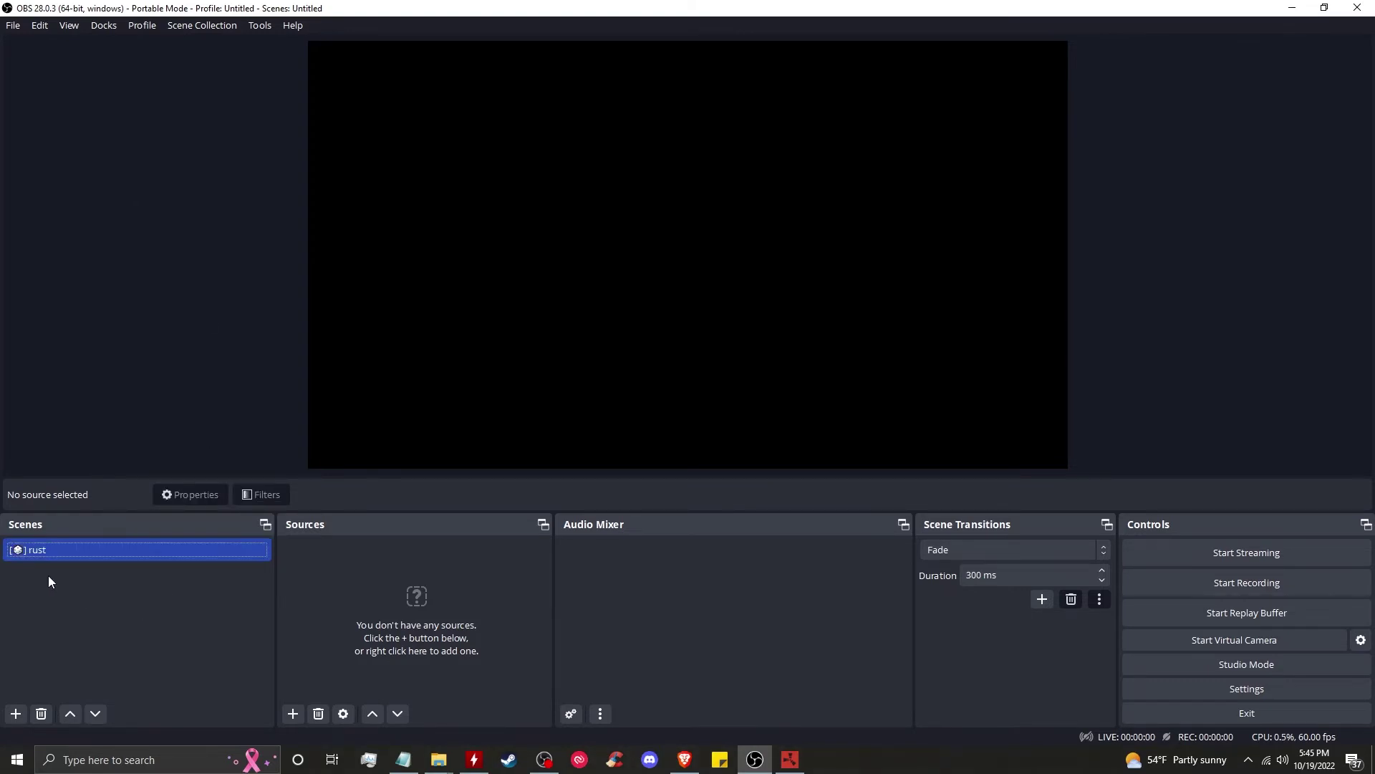
Step: Bring up the Win+. emoji picker, move it to mid-screen, then close it
right_click(36, 549)
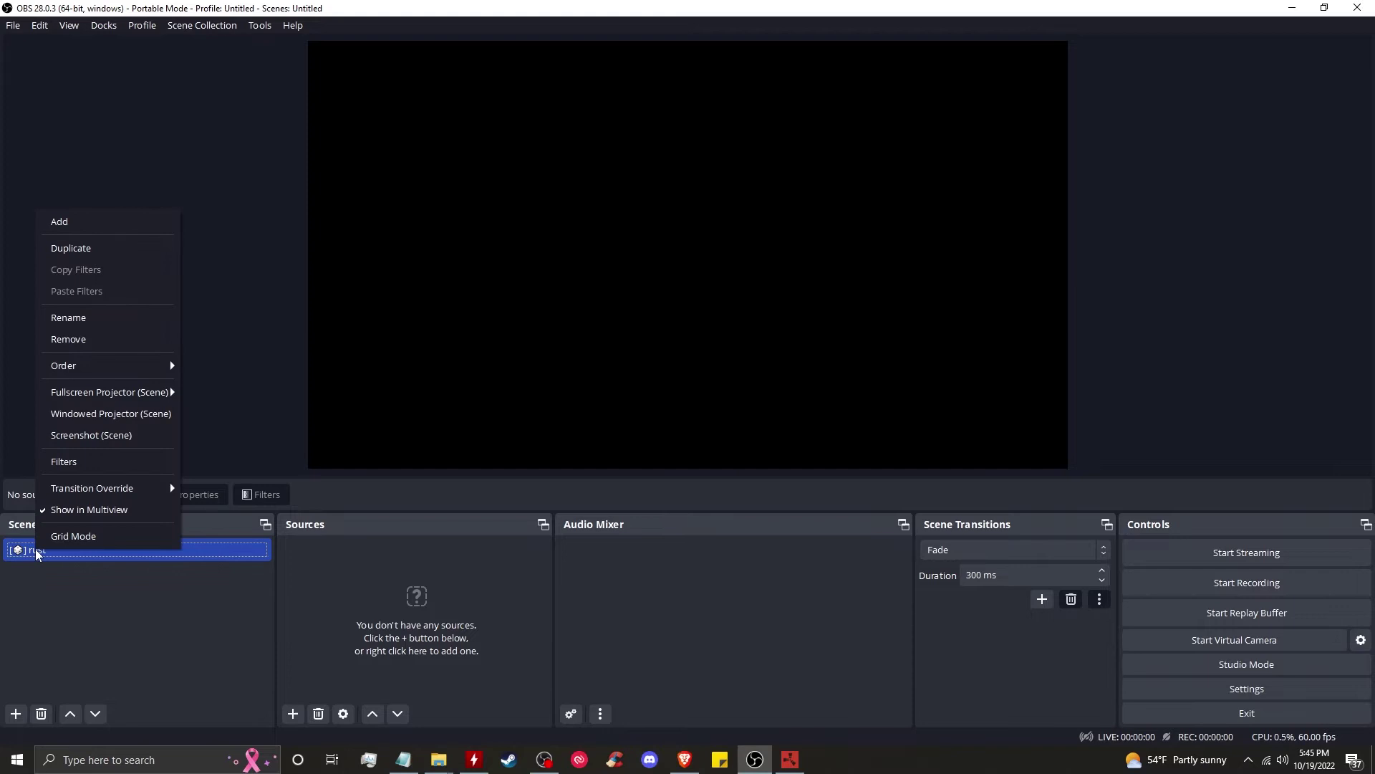
left_click(24, 553)
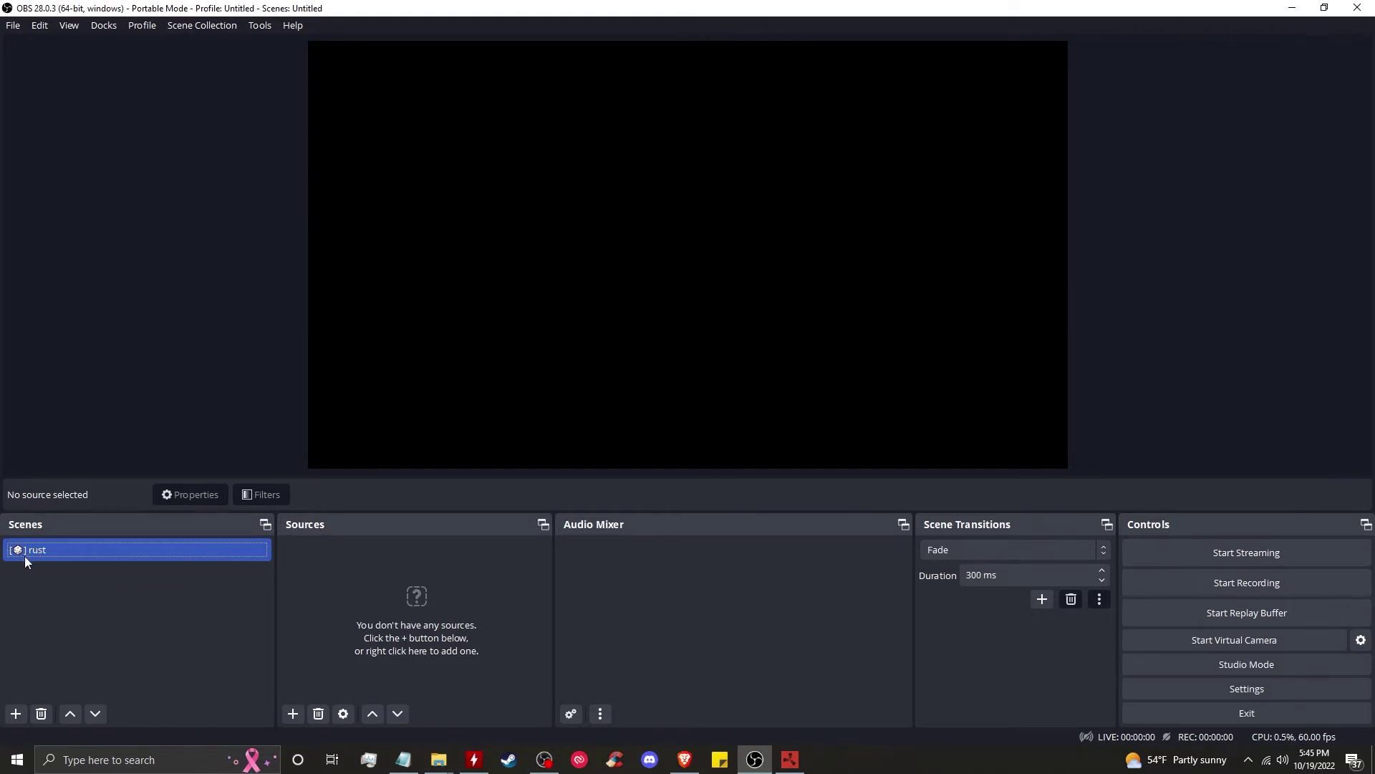
key("super+period")
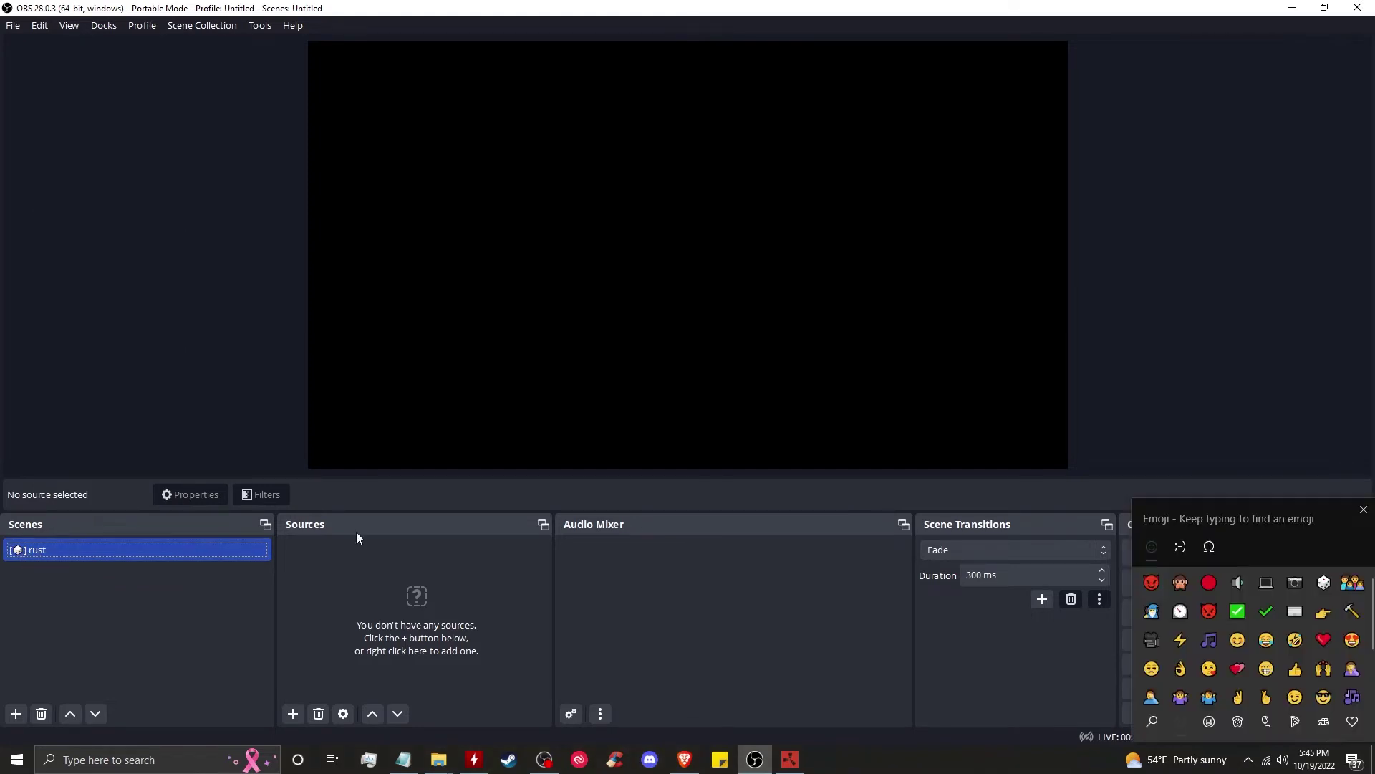
left_click_drag(1209, 522, 519, 221)
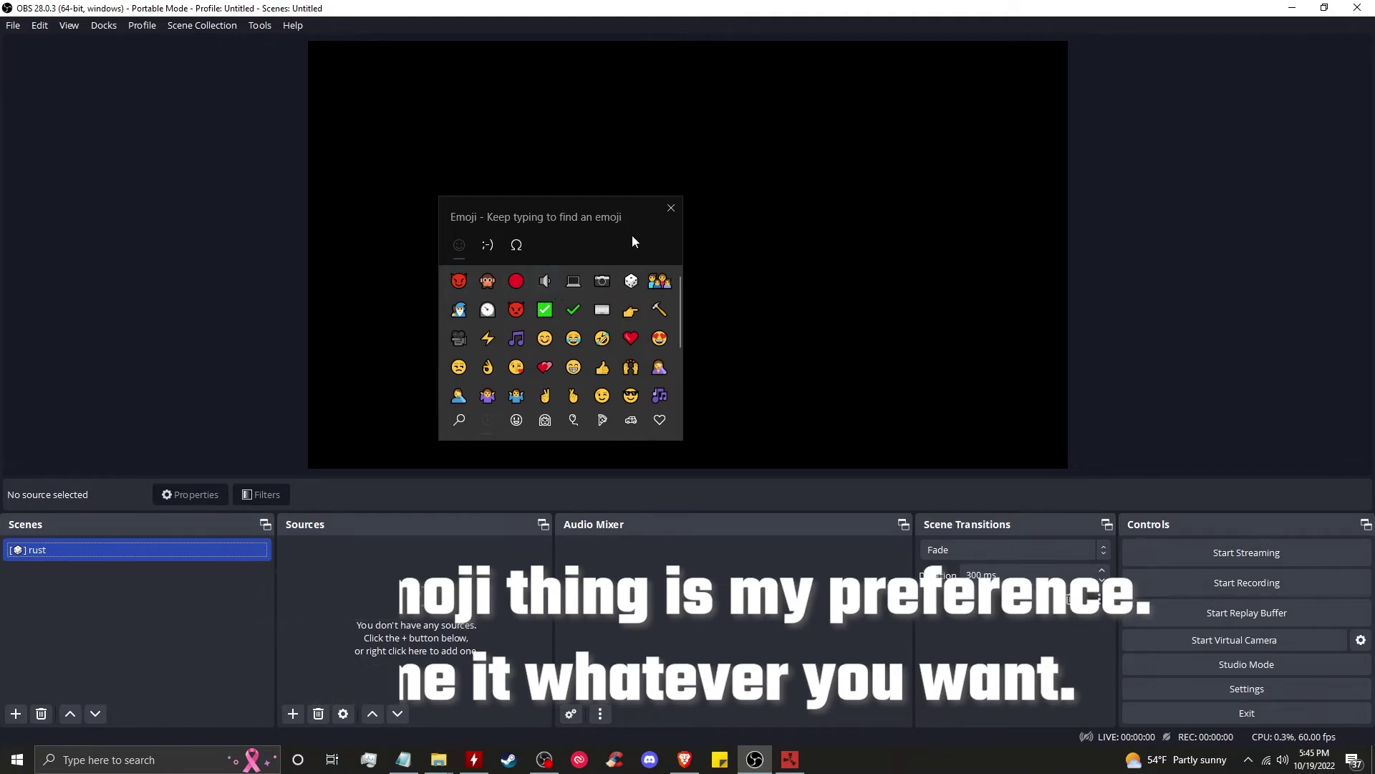
left_click(670, 208)
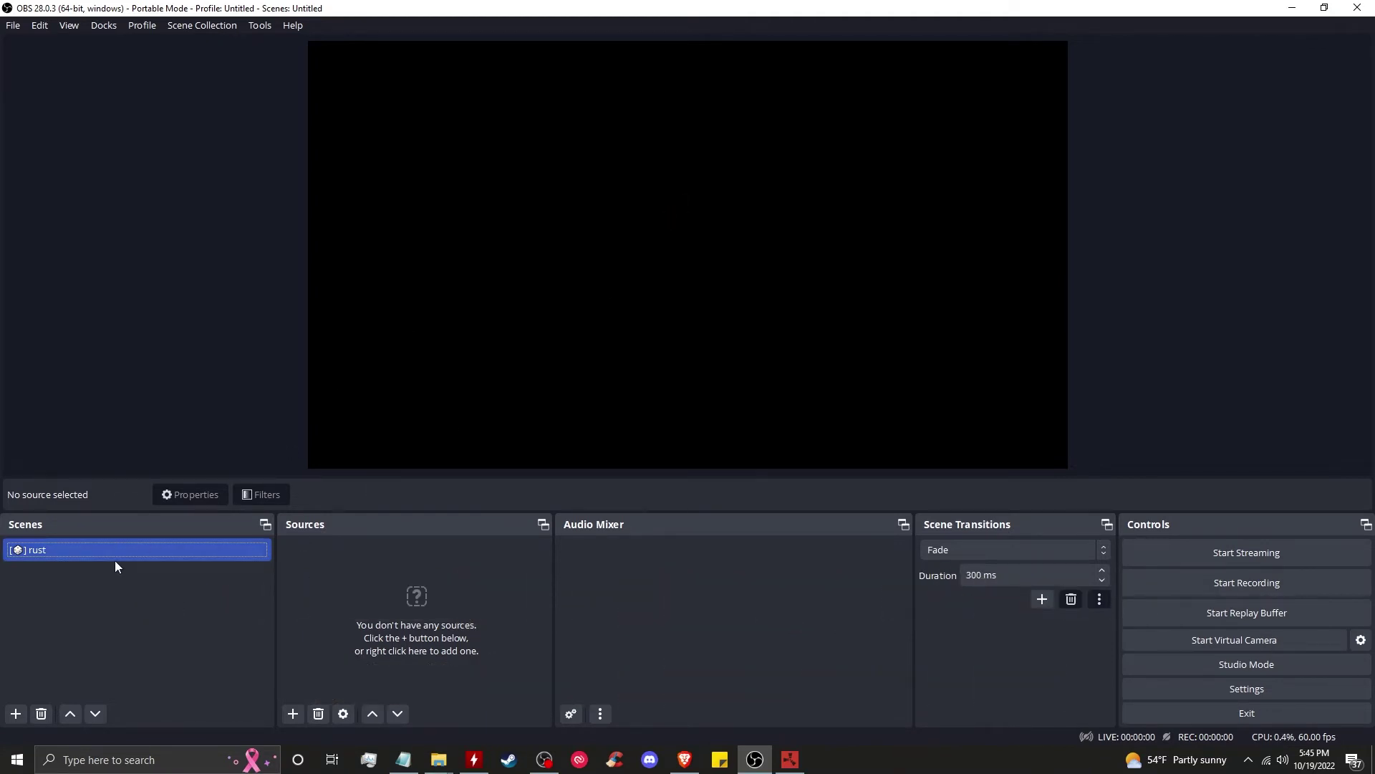
Step: Create a Game Capture source named '--rust'
right_click(308, 556)
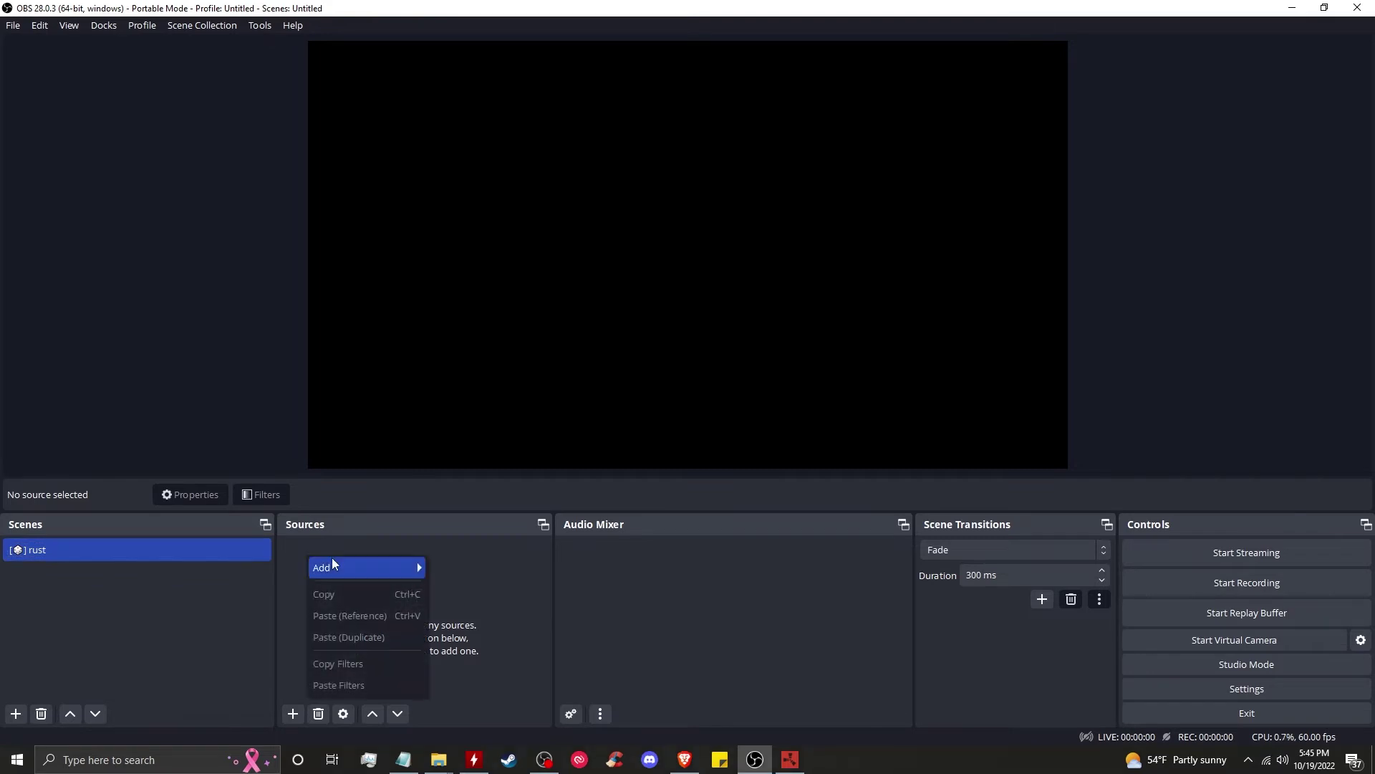
mouse_move(347, 569)
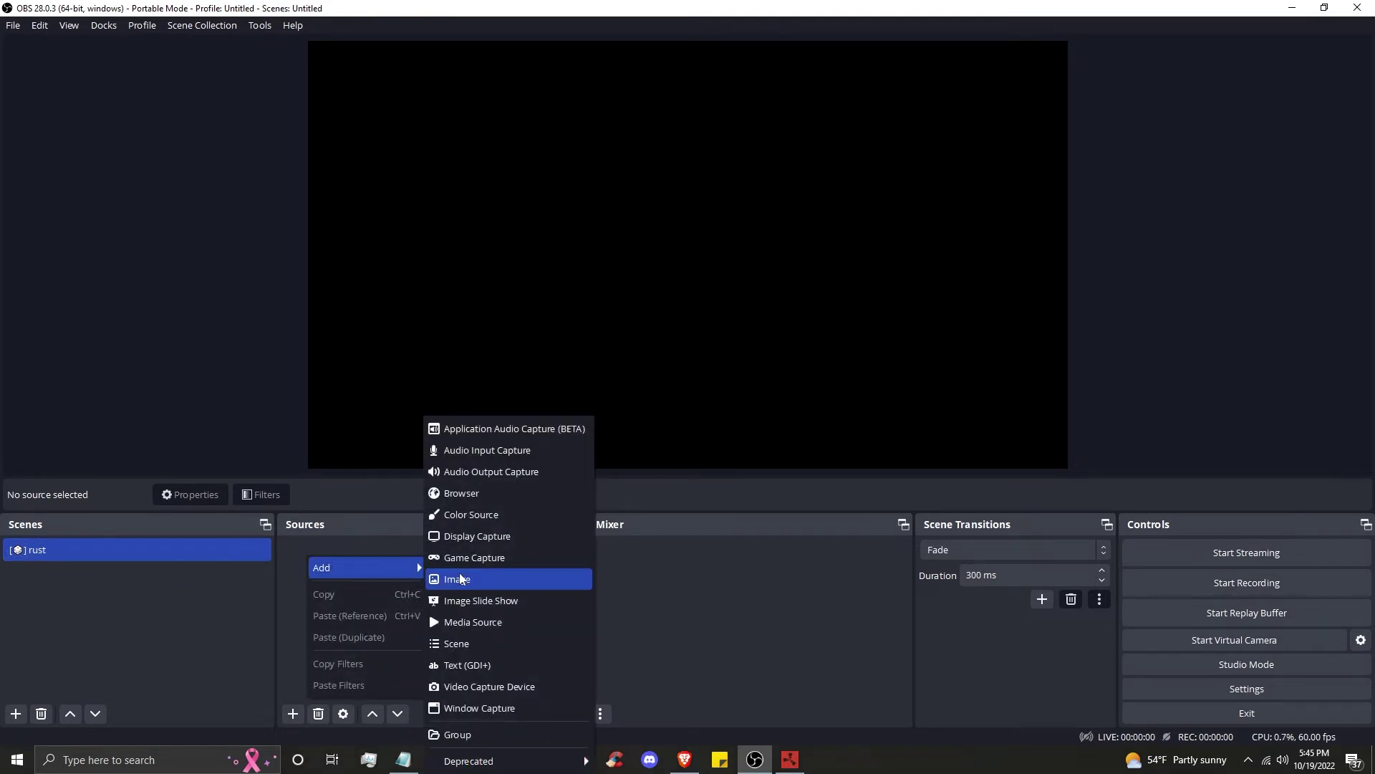
left_click(475, 558)
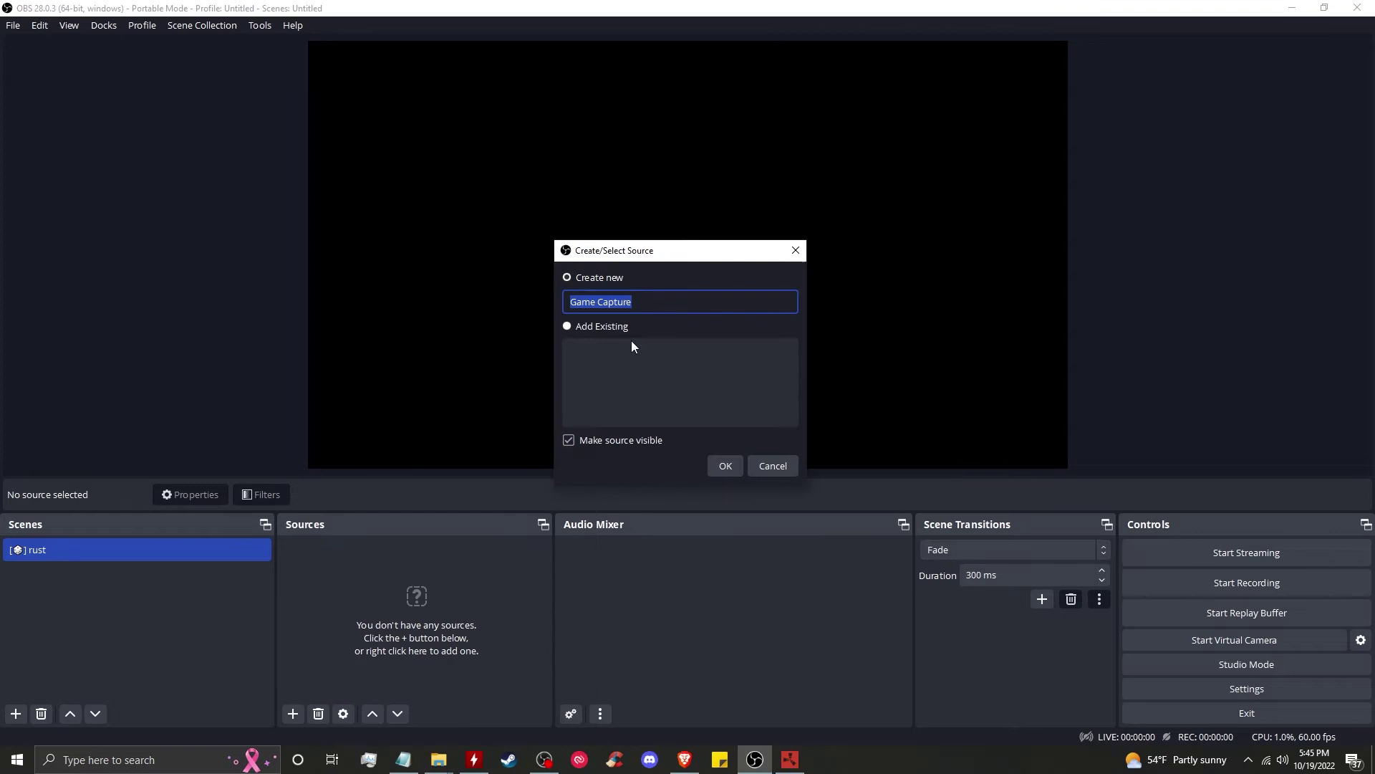
type("--rust")
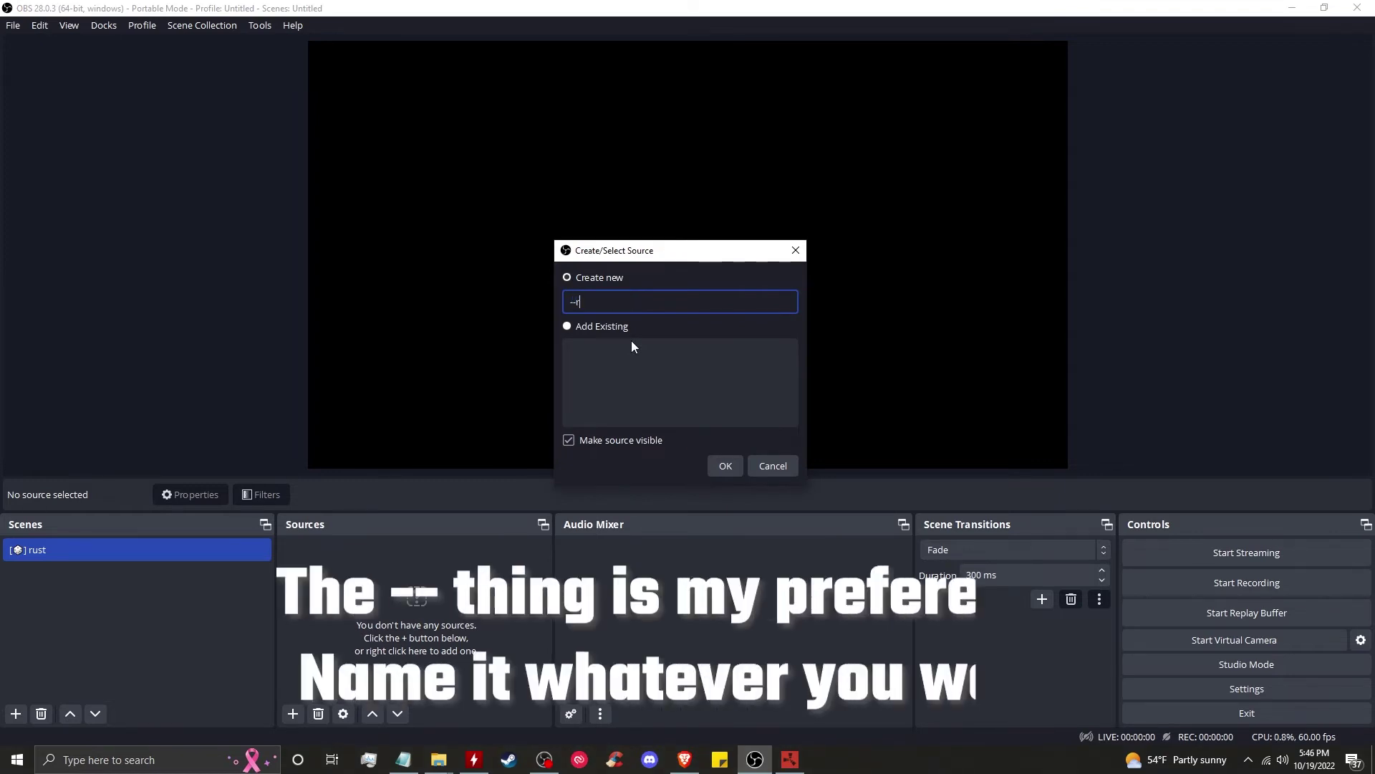
left_click(727, 463)
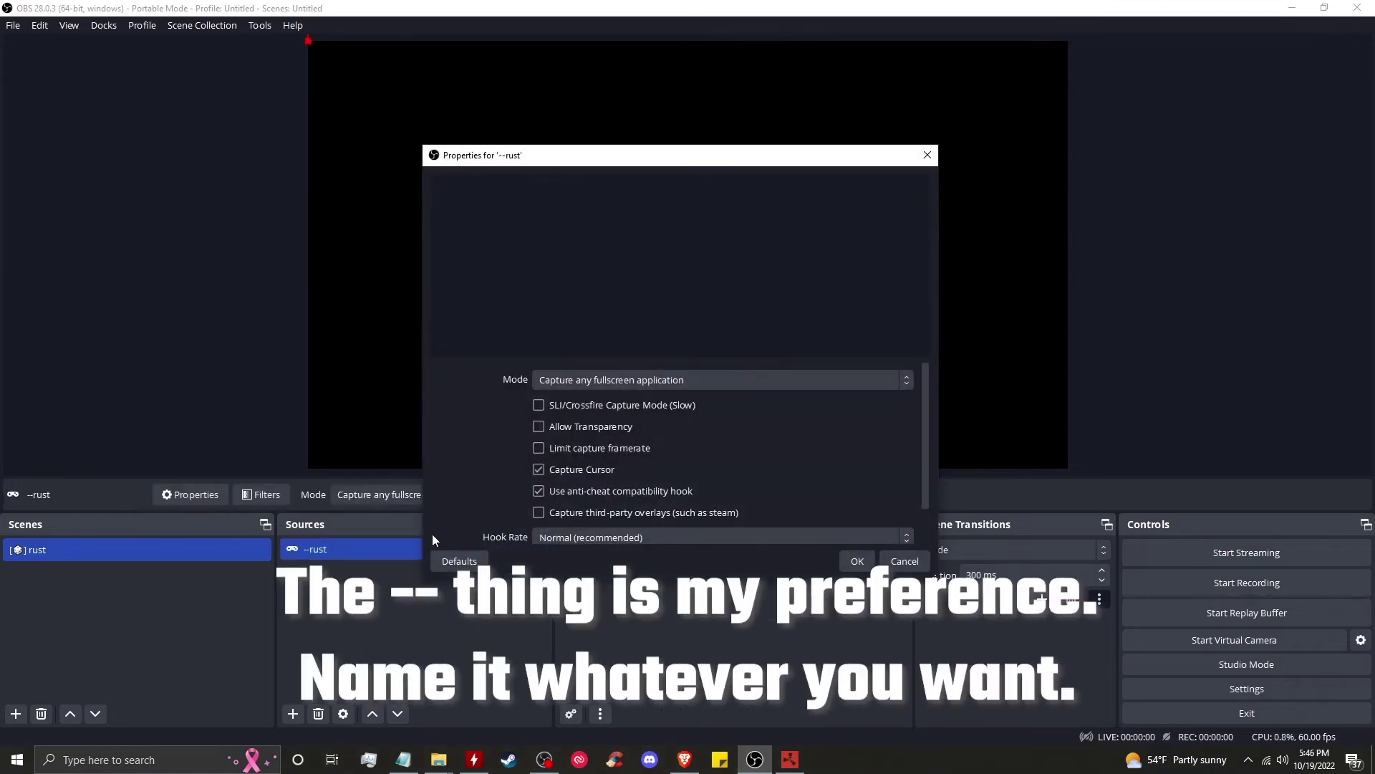
Step: Set --rust to capture the specific [RustClient.exe]: Rust window, confirm, and lock the source
left_click(617, 384)
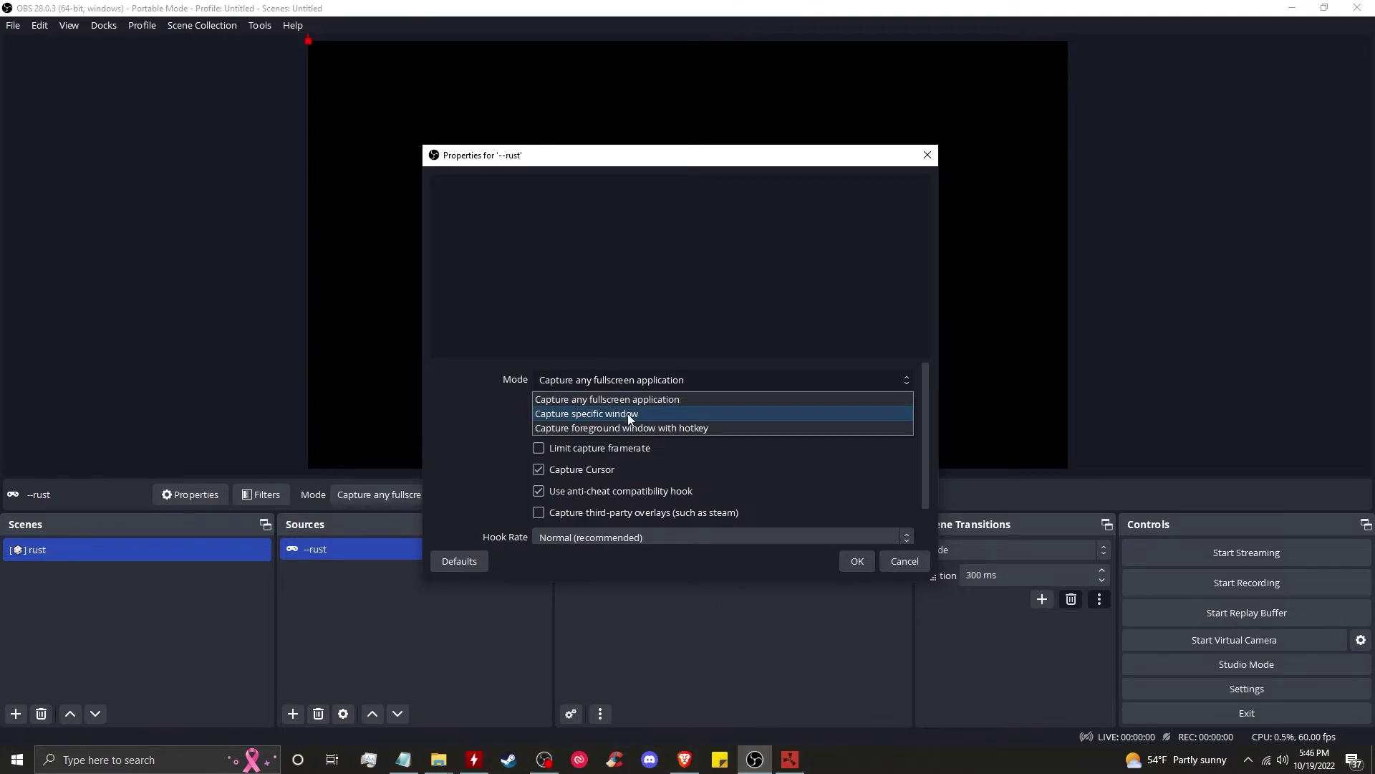
left_click(627, 413)
left_click(627, 414)
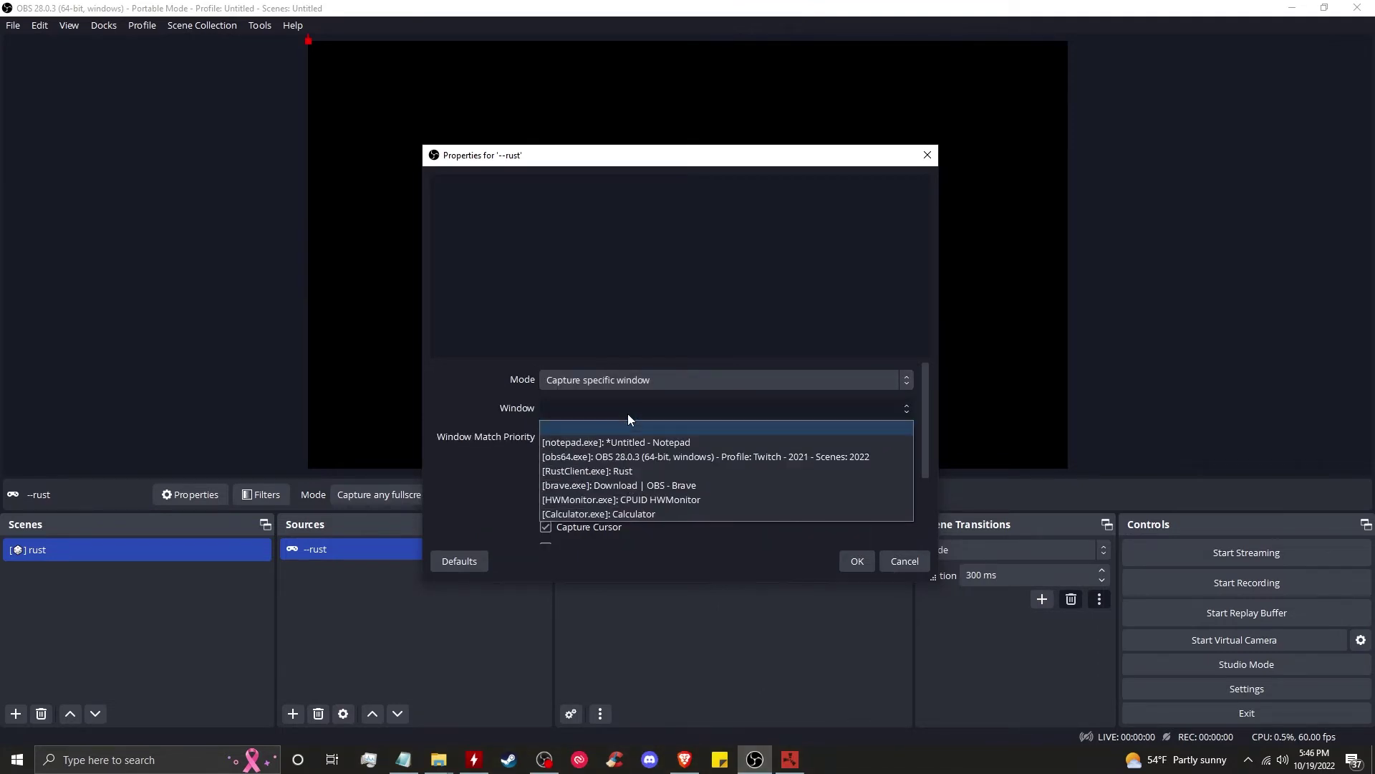
left_click(650, 469)
left_click(858, 562)
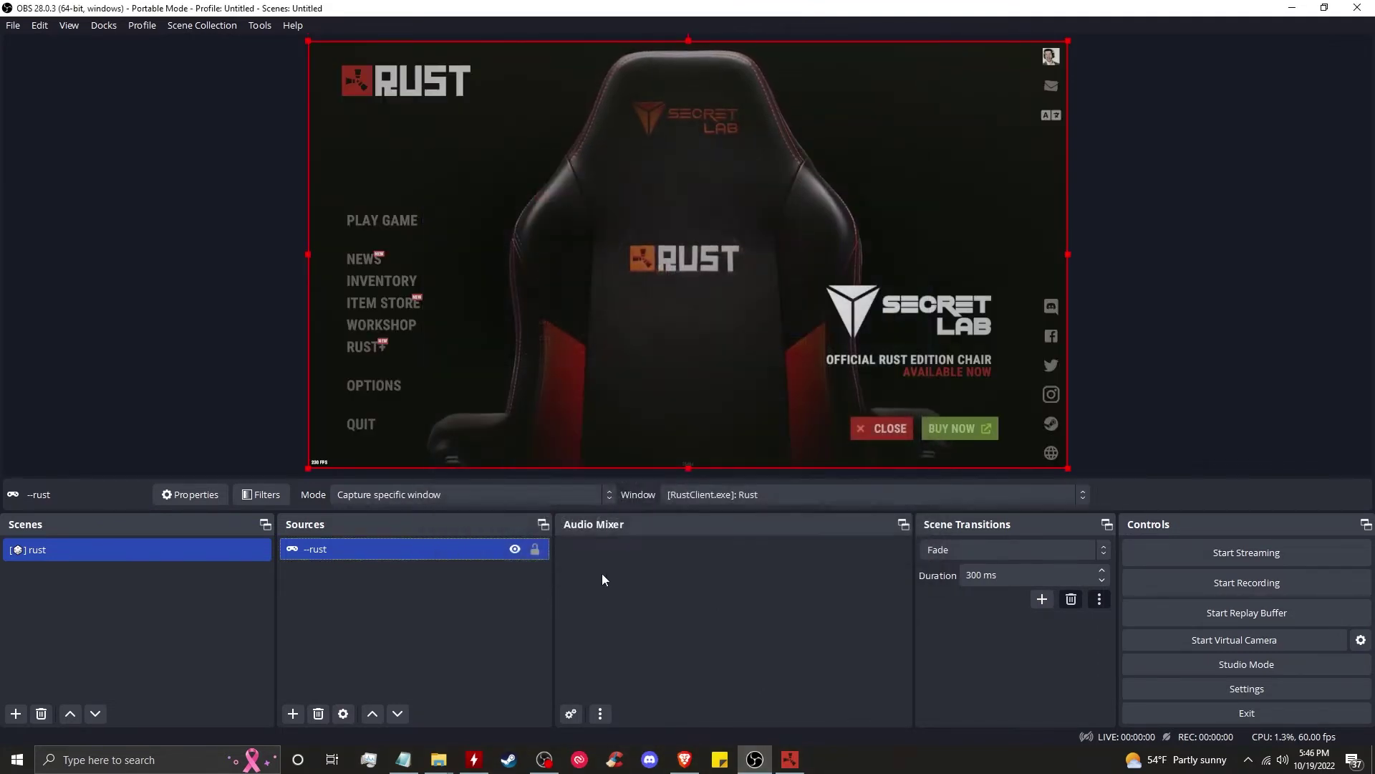
left_click(535, 551)
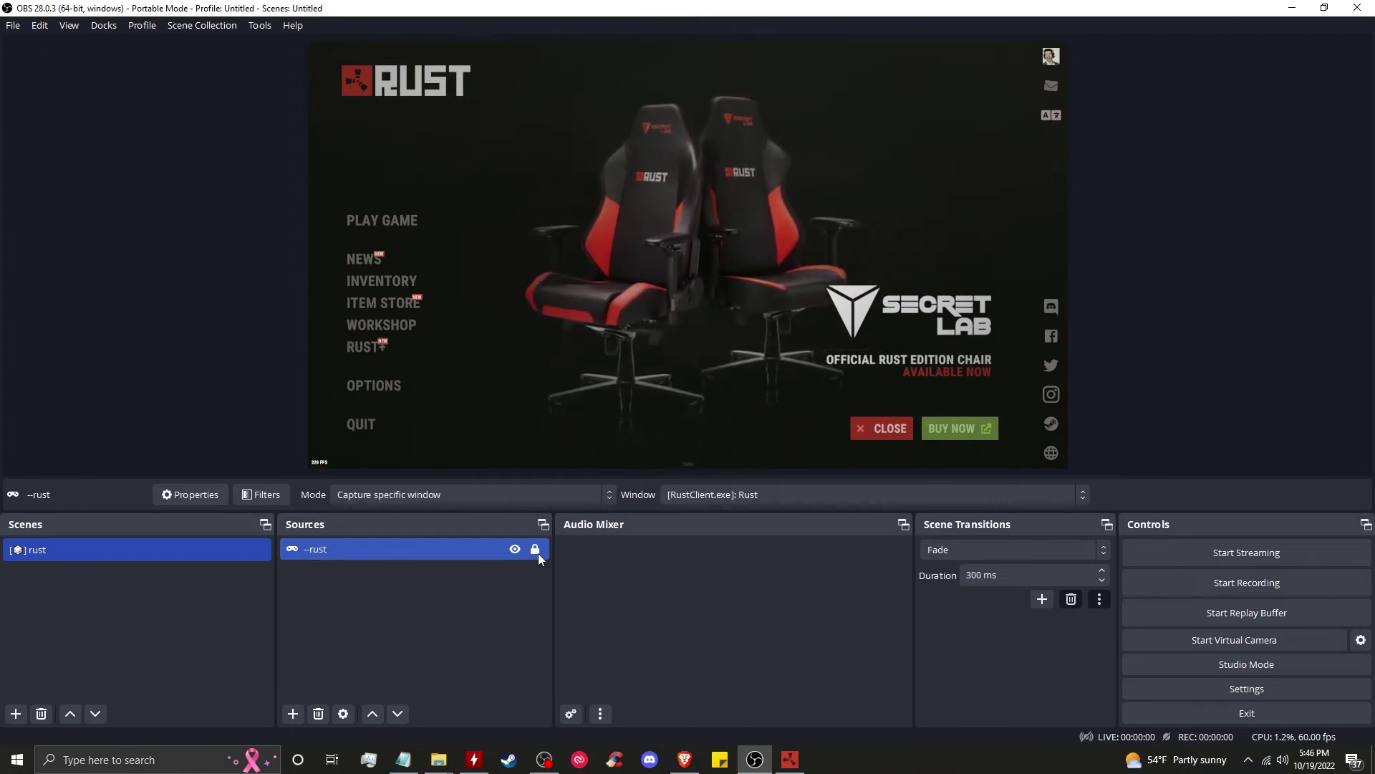
Step: Add a new scene named '--'
right_click(161, 615)
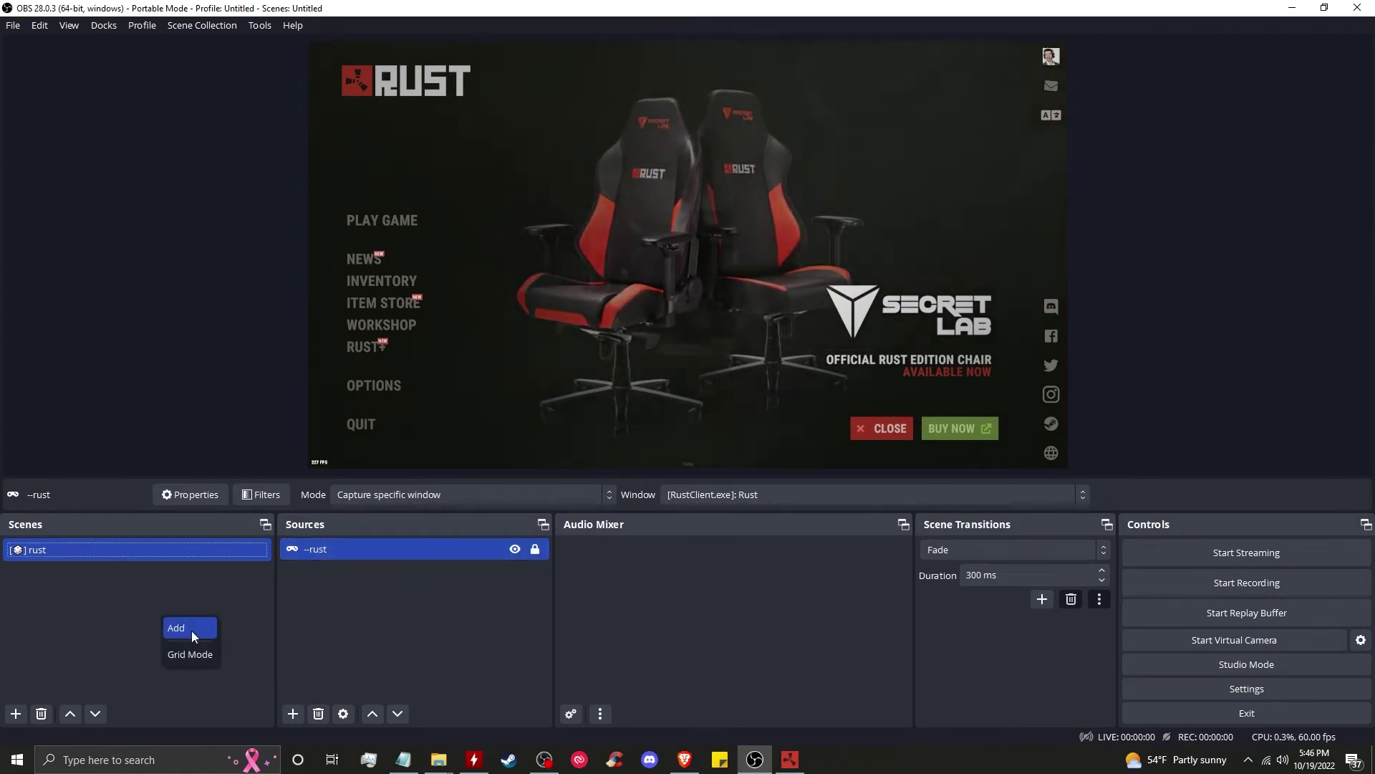
left_click(192, 630)
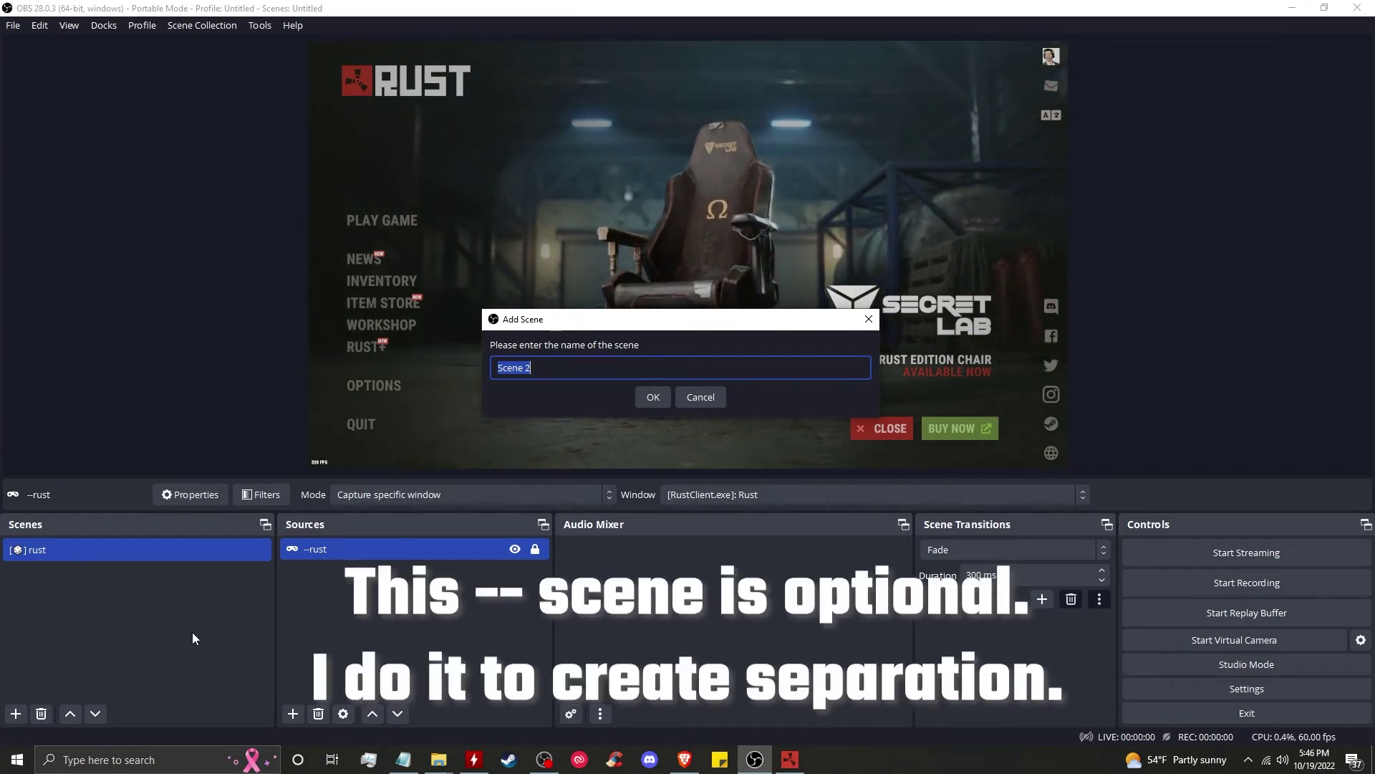
type("--")
left_click(653, 398)
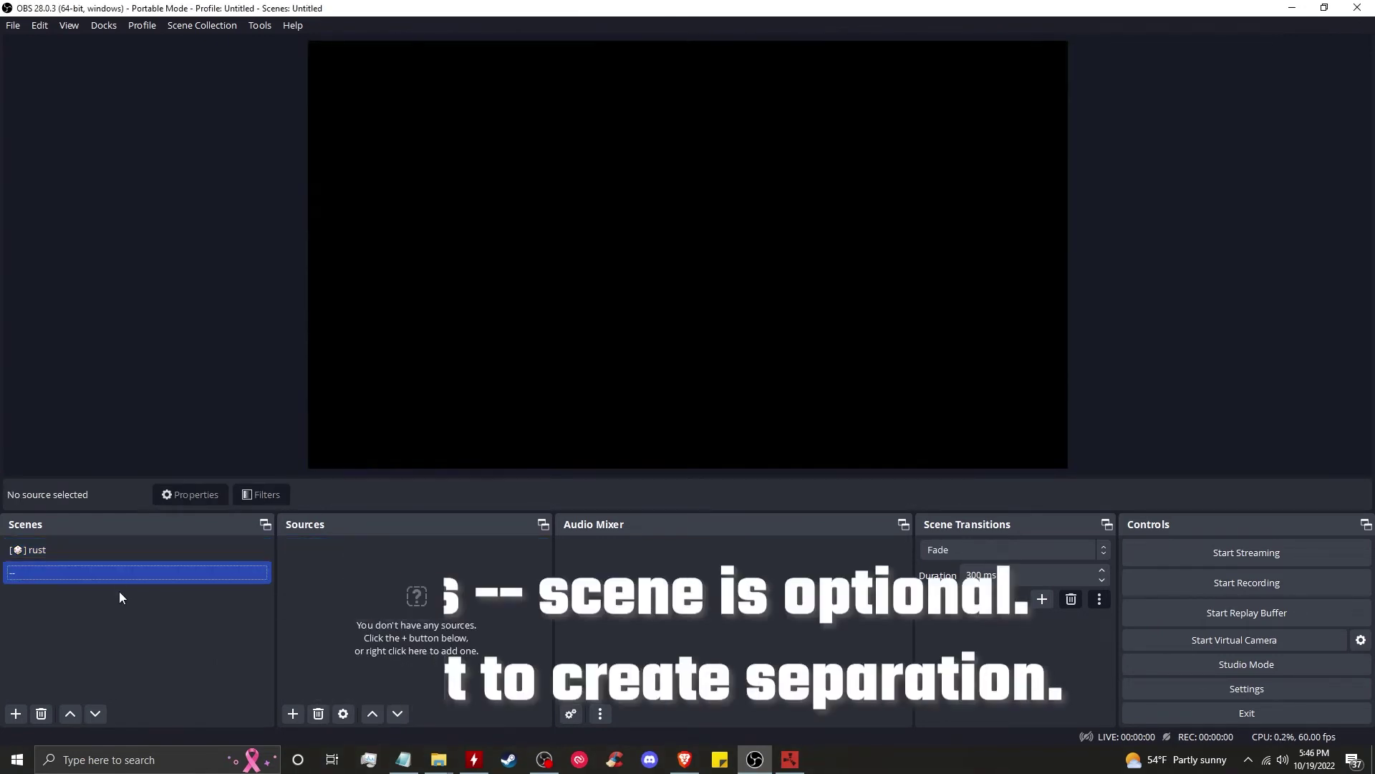
left_click(111, 569)
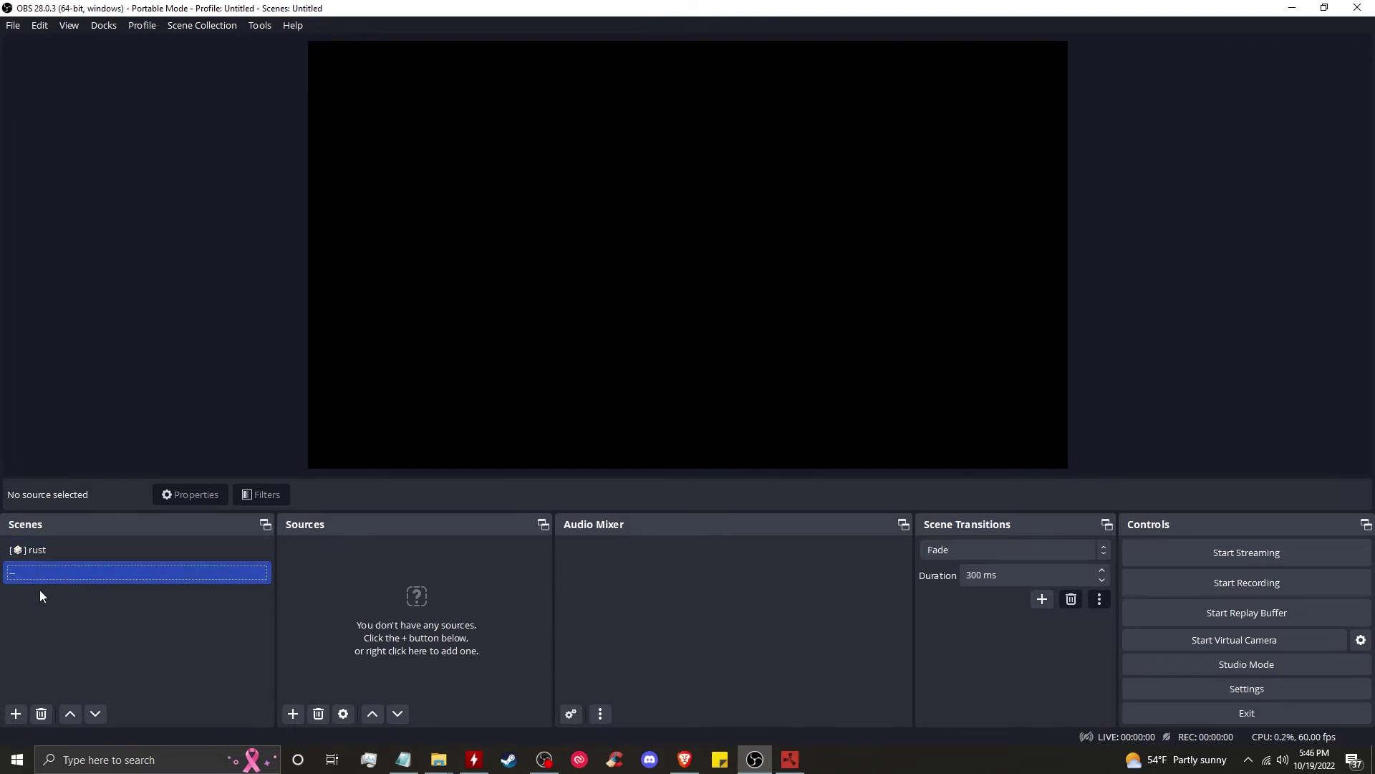
Step: Add the '[🔈] audio group' scene and begin adding an Application Audio Capture source to it
left_click(16, 713)
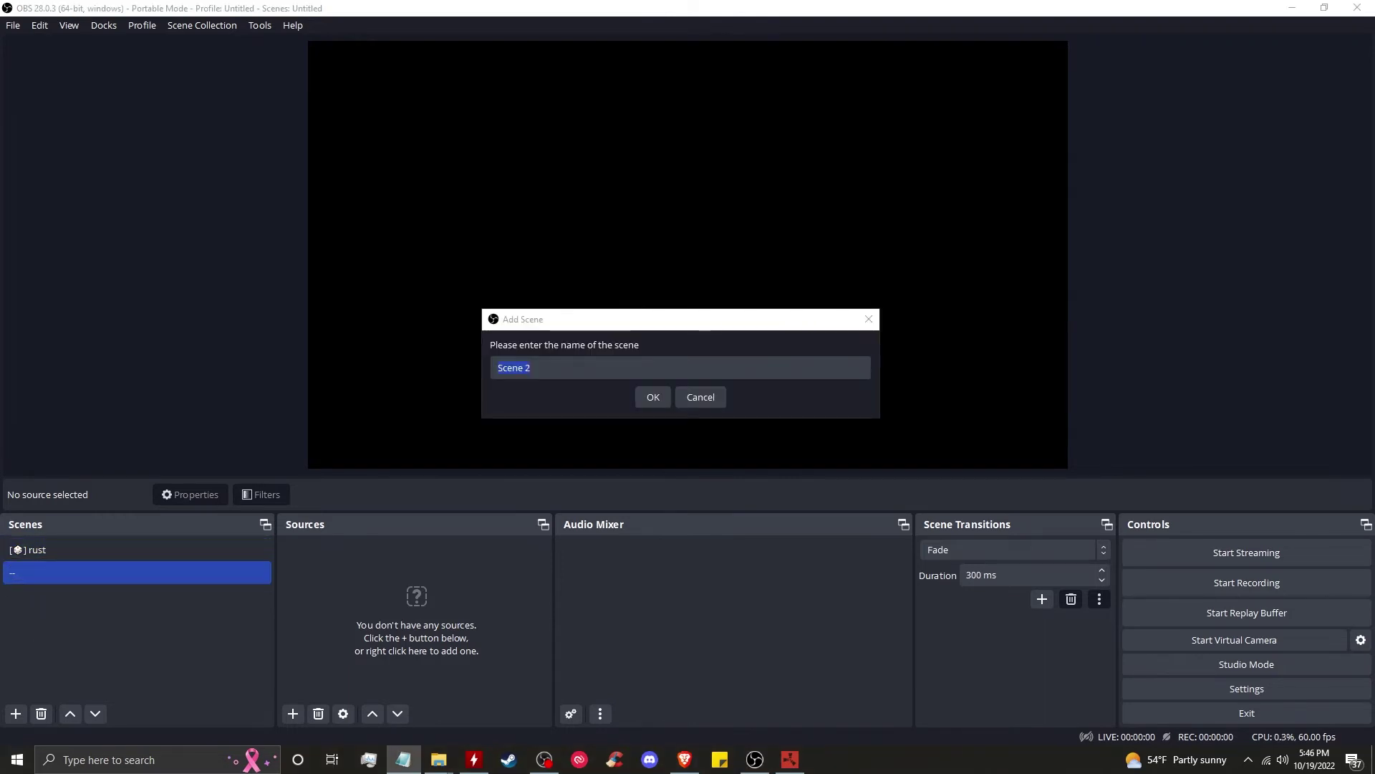
left_click(595, 373)
type("[🔈] audio group")
key("ctrl+a")
type("[🔈] audio group")
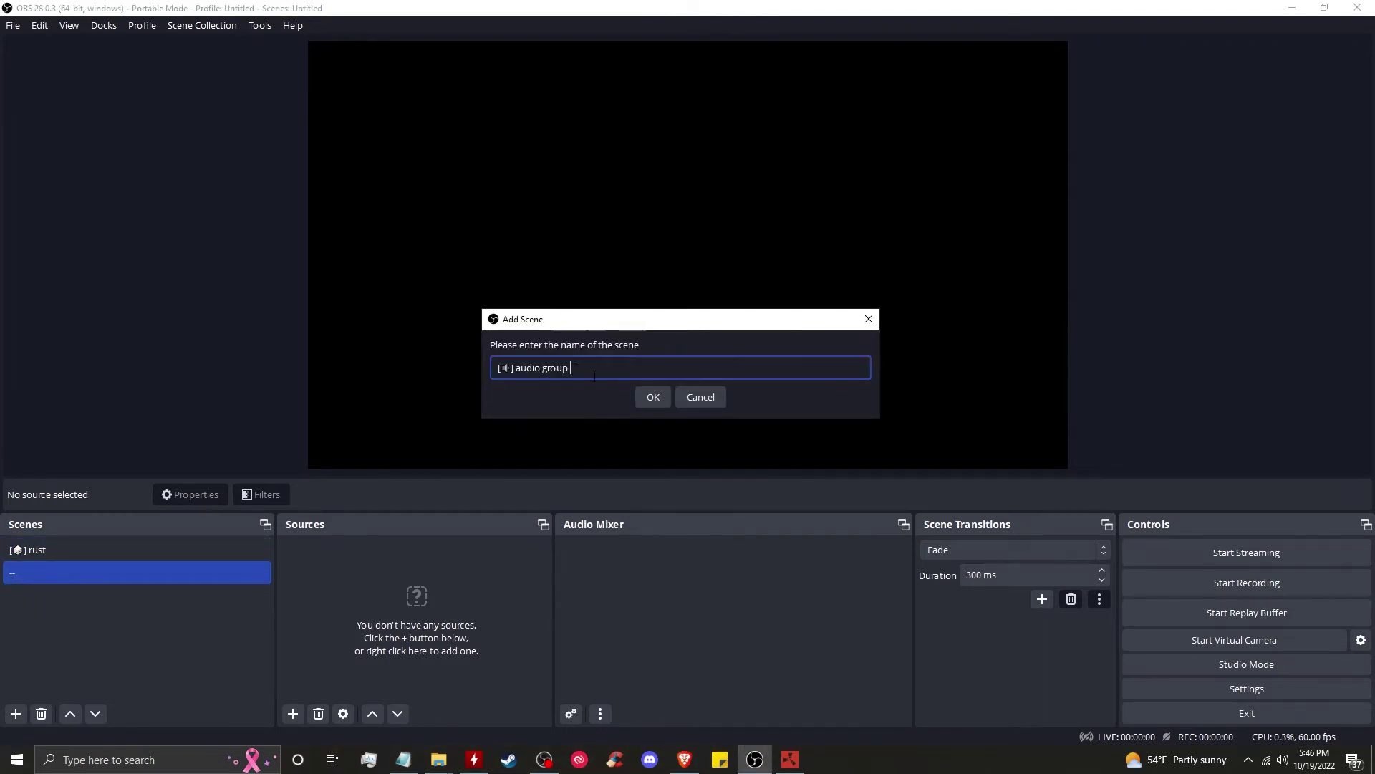
left_click(660, 401)
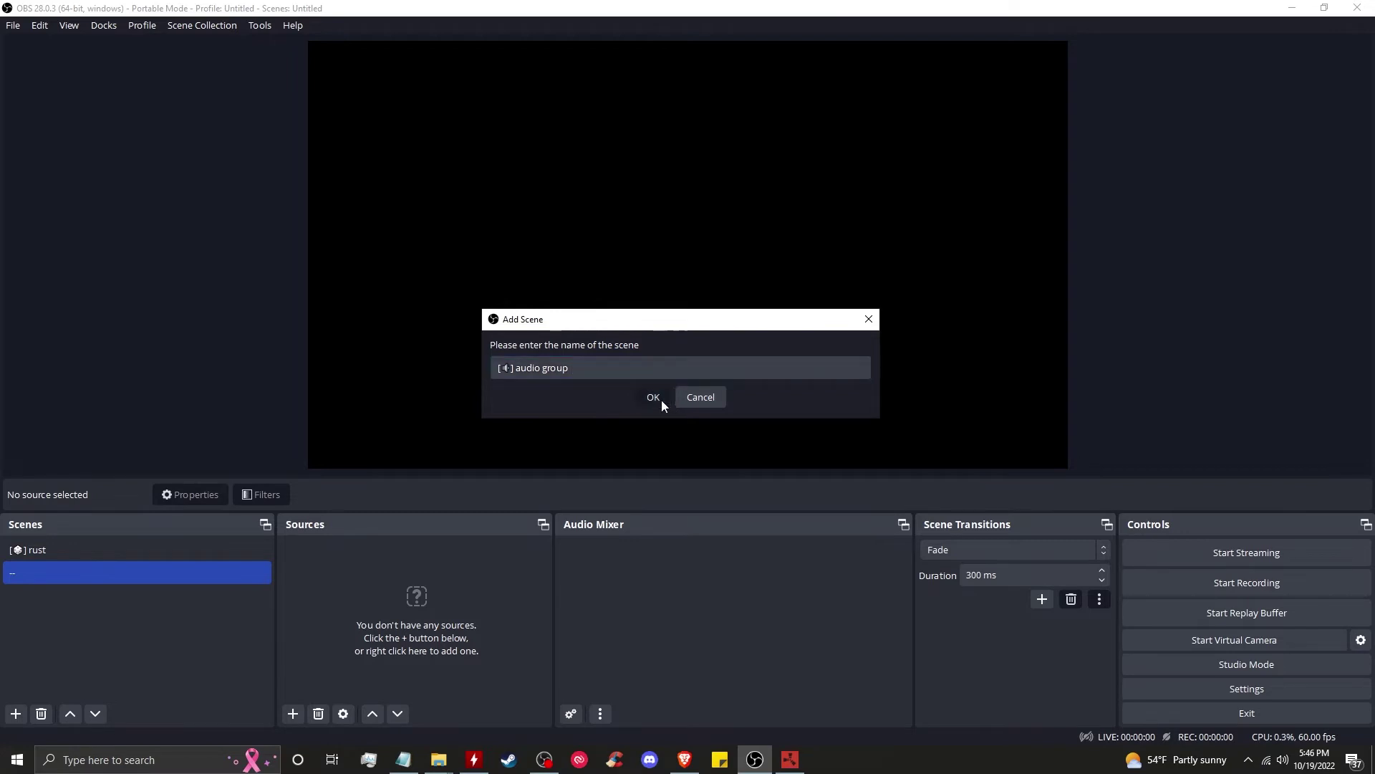
right_click(320, 589)
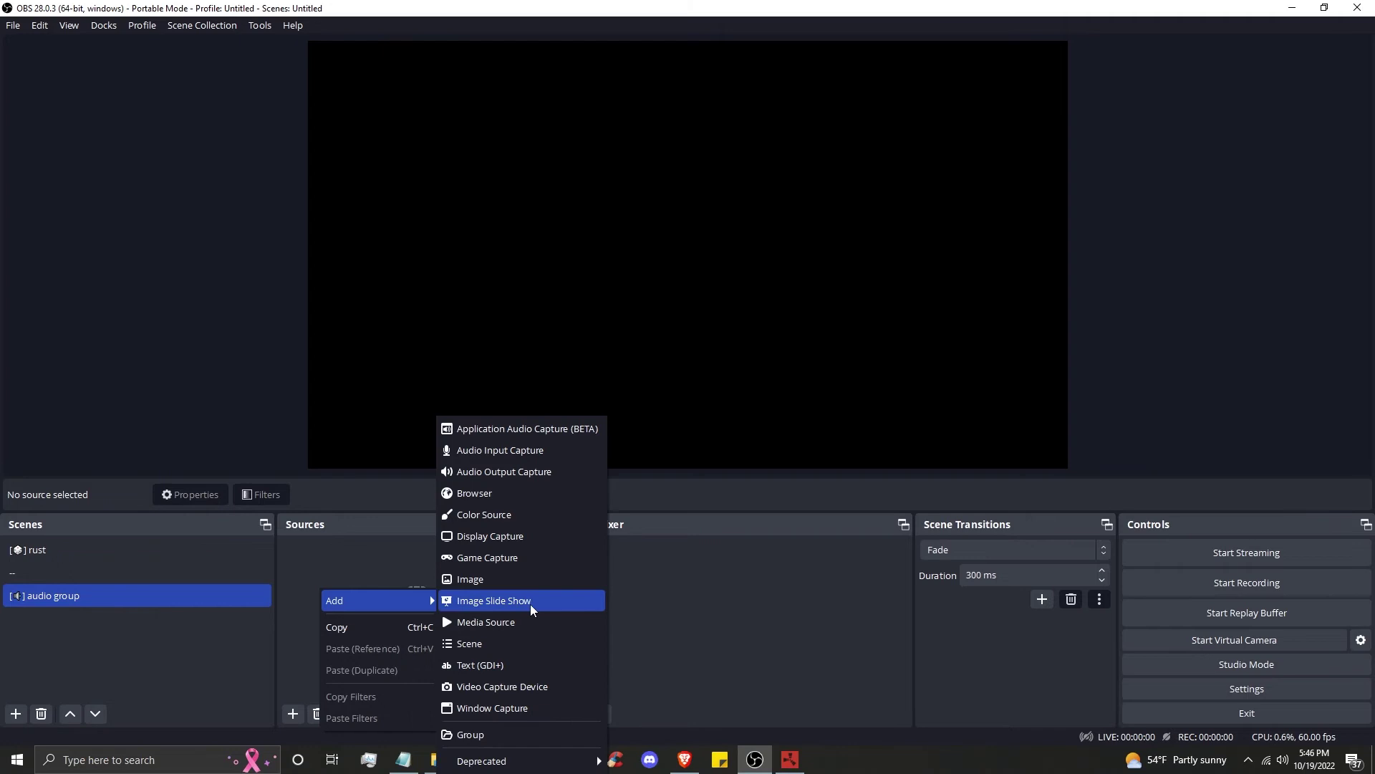
left_click(588, 435)
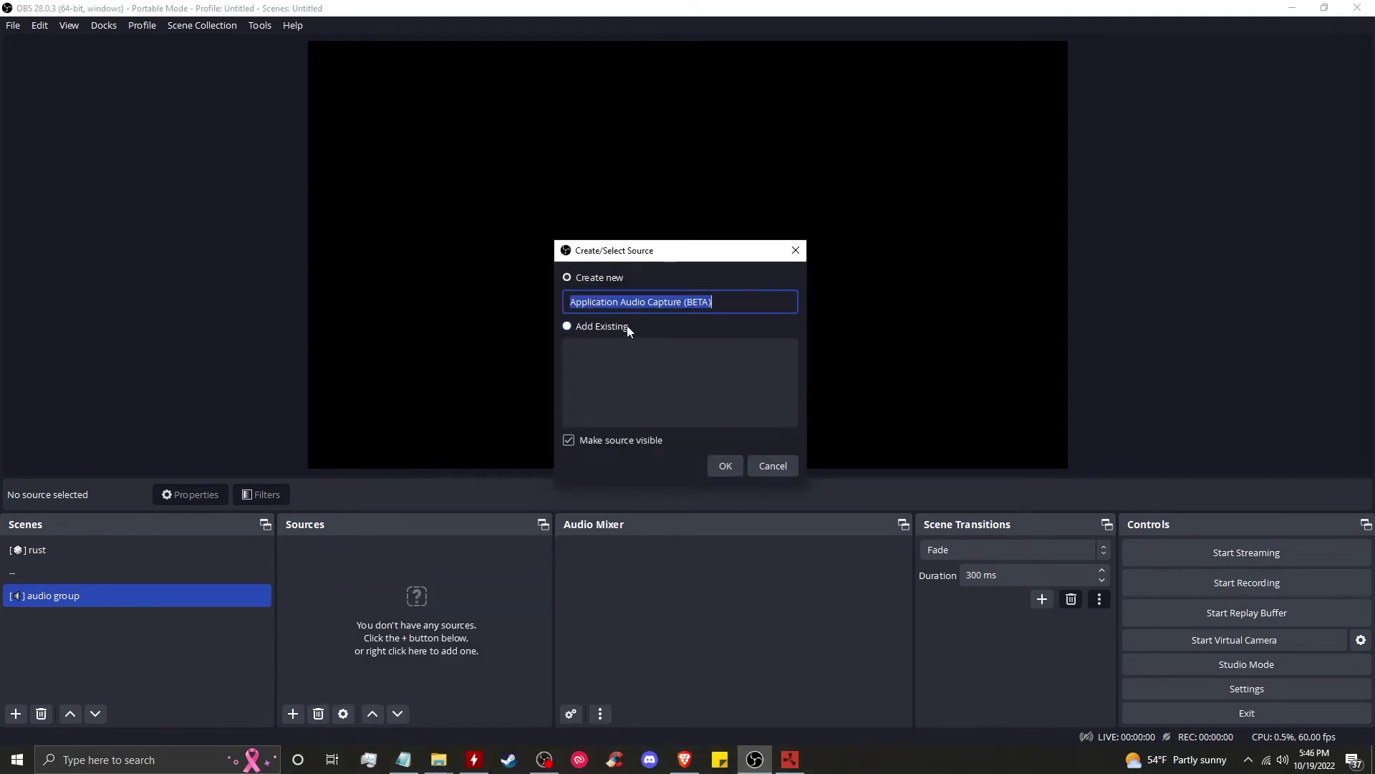
Step: Name the audio capture source '--discord' and pick the Brave window as its target
type("--discord")
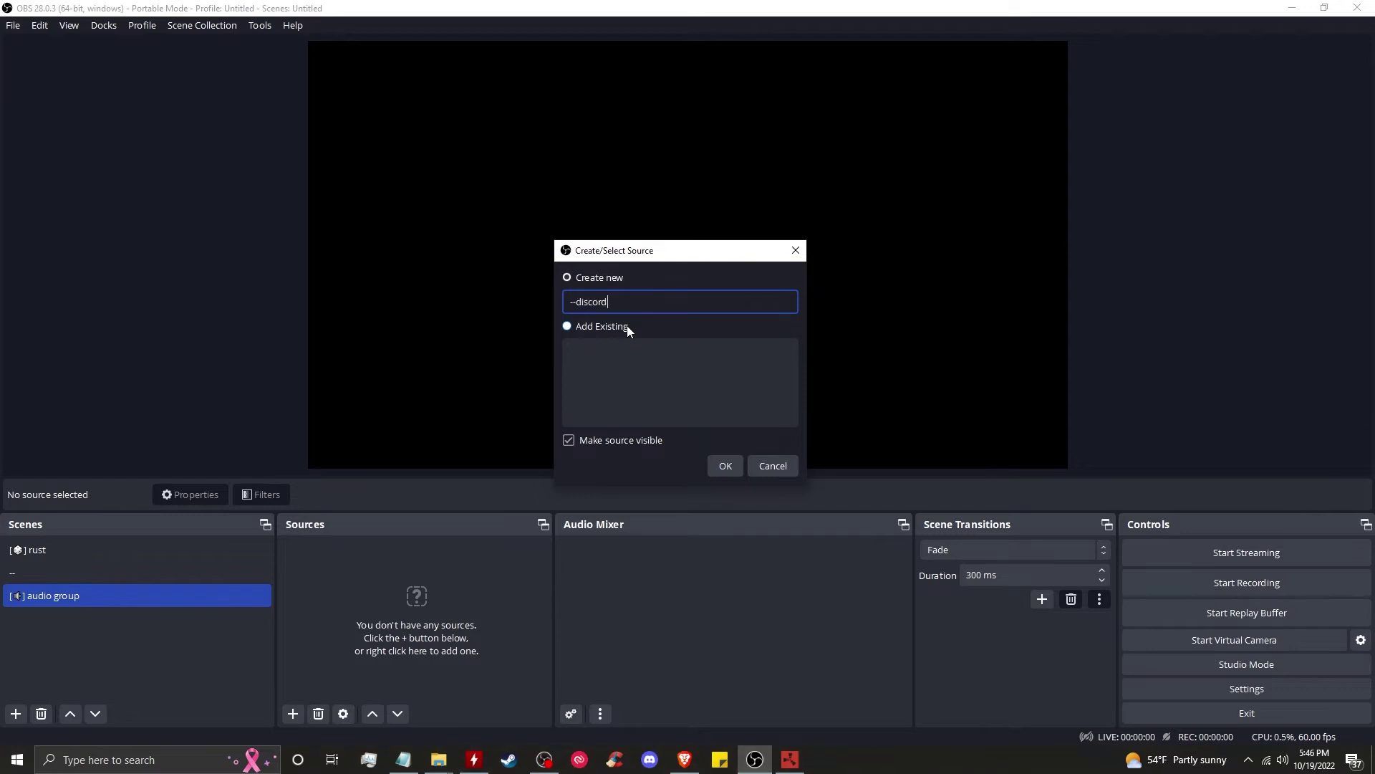
left_click(723, 465)
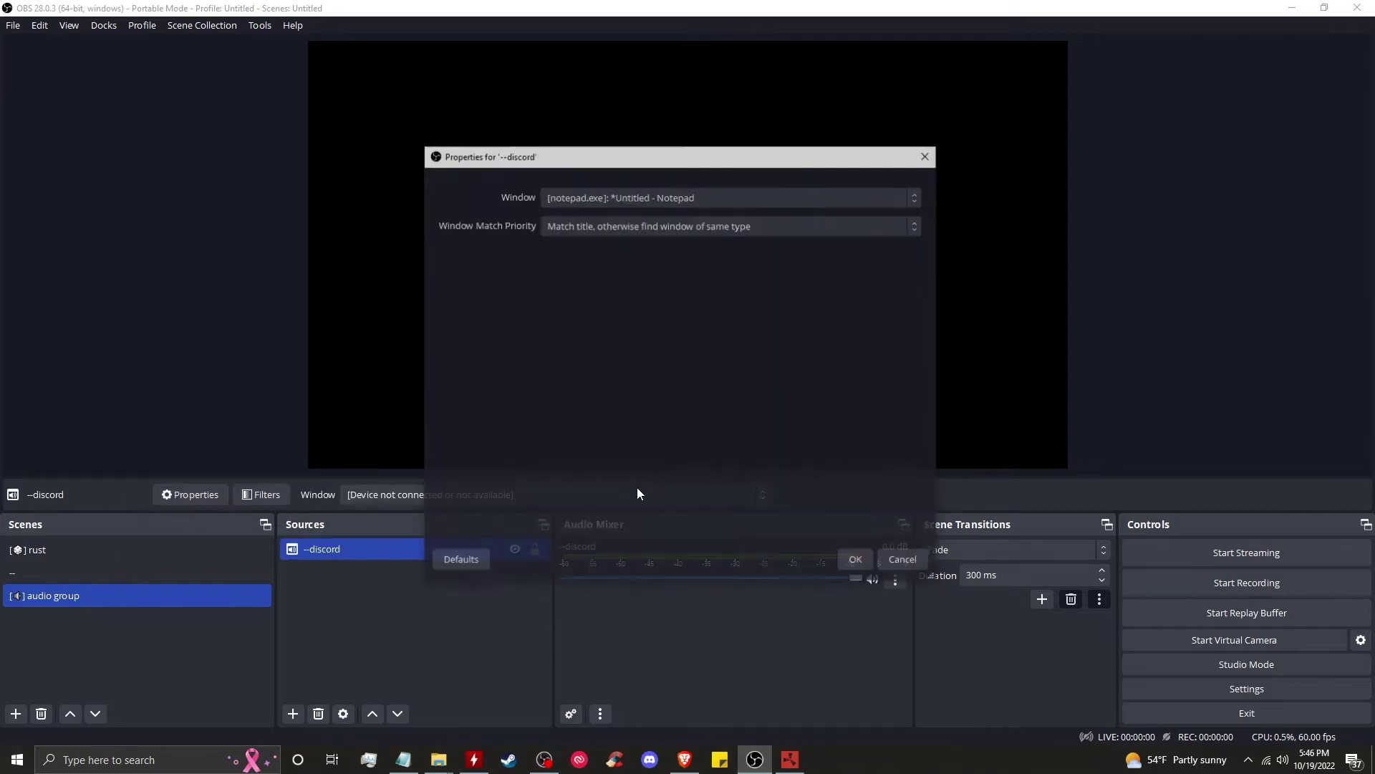
left_click(679, 198)
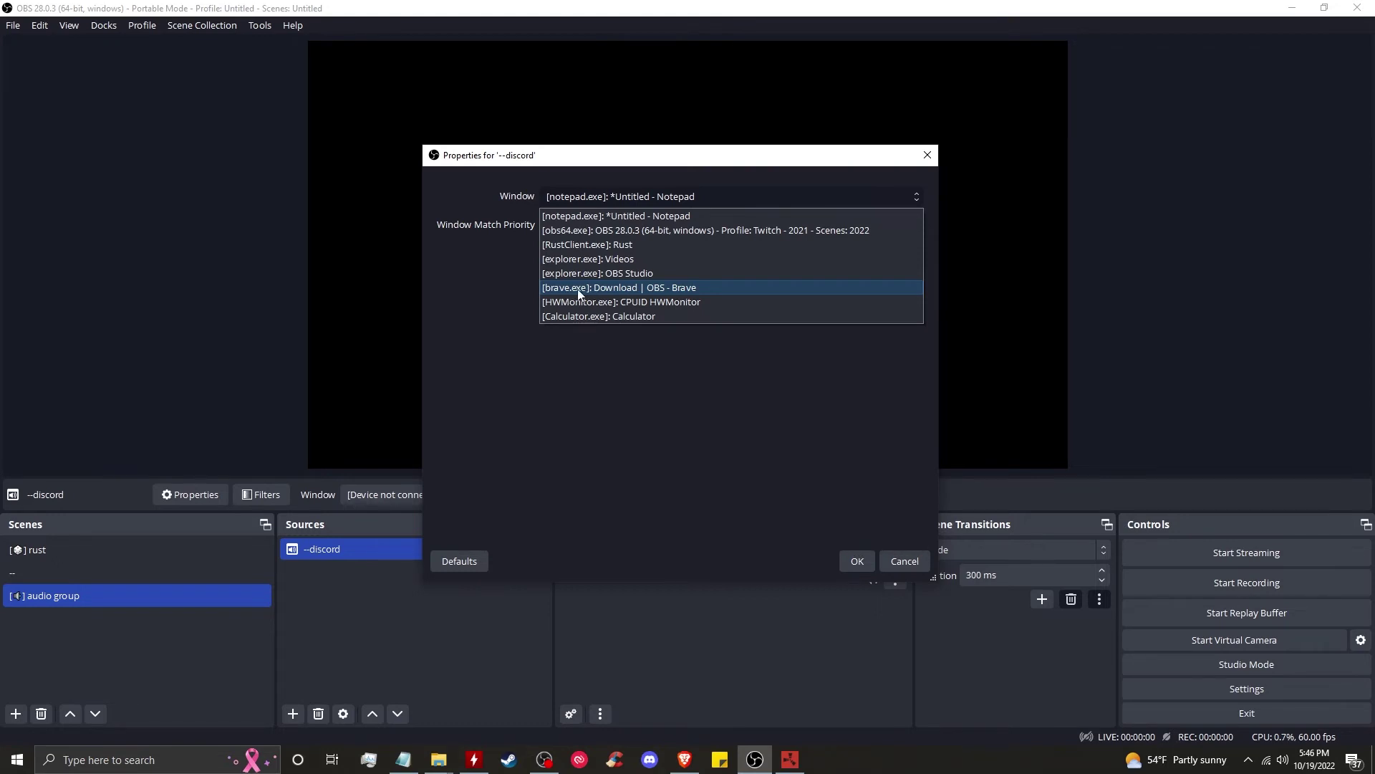
left_click(637, 293)
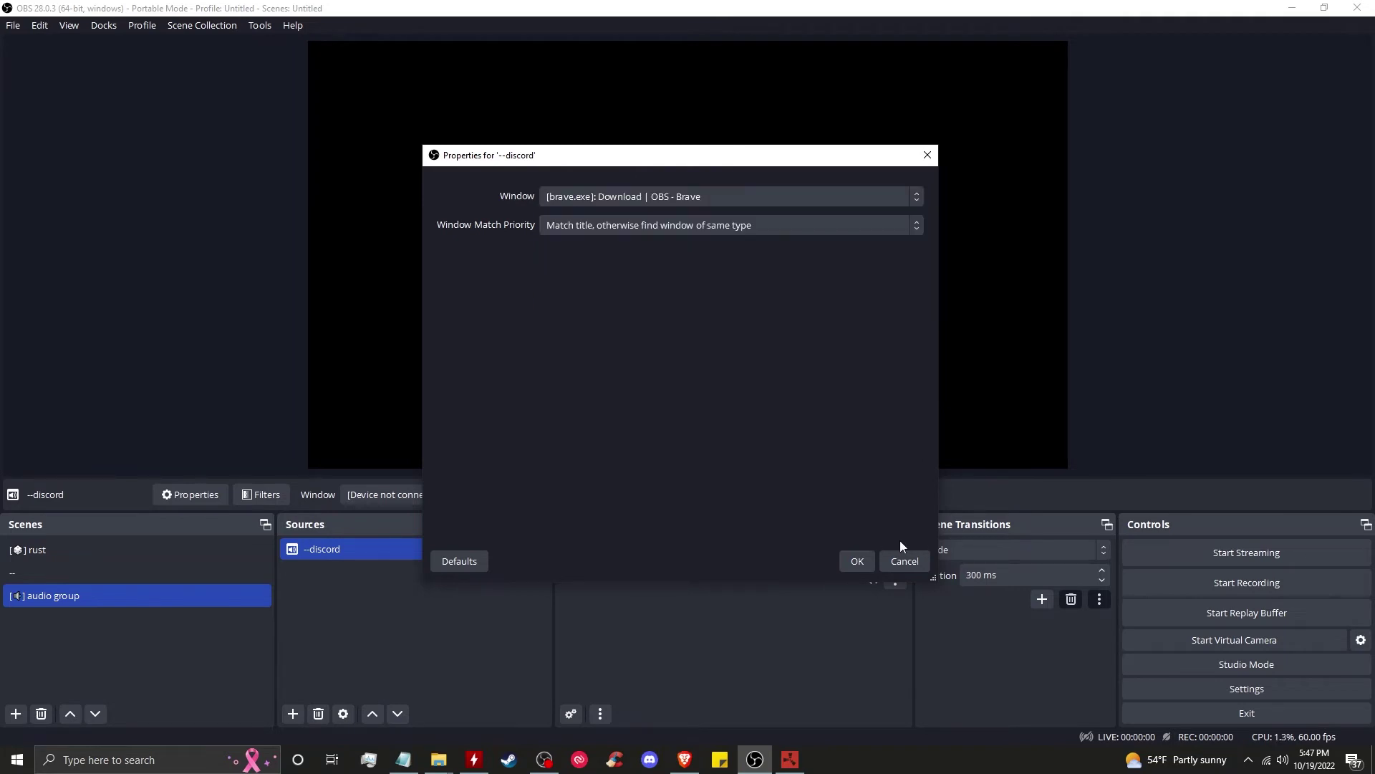
Step: Discard --discord's window change and add '--rust game audio' capturing the [RustClient.exe]: Rust window
left_click(910, 563)
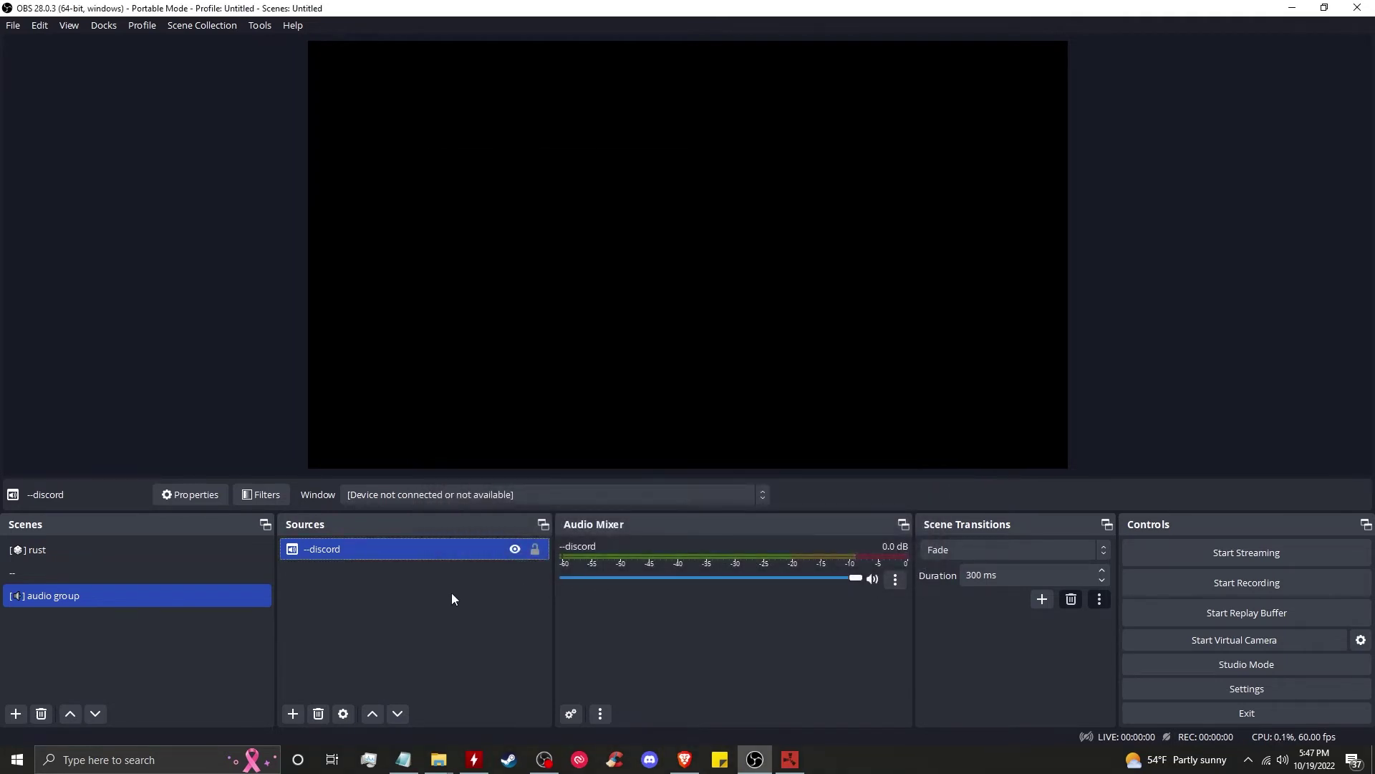
left_click(355, 590)
right_click(355, 592)
mouse_move(399, 603)
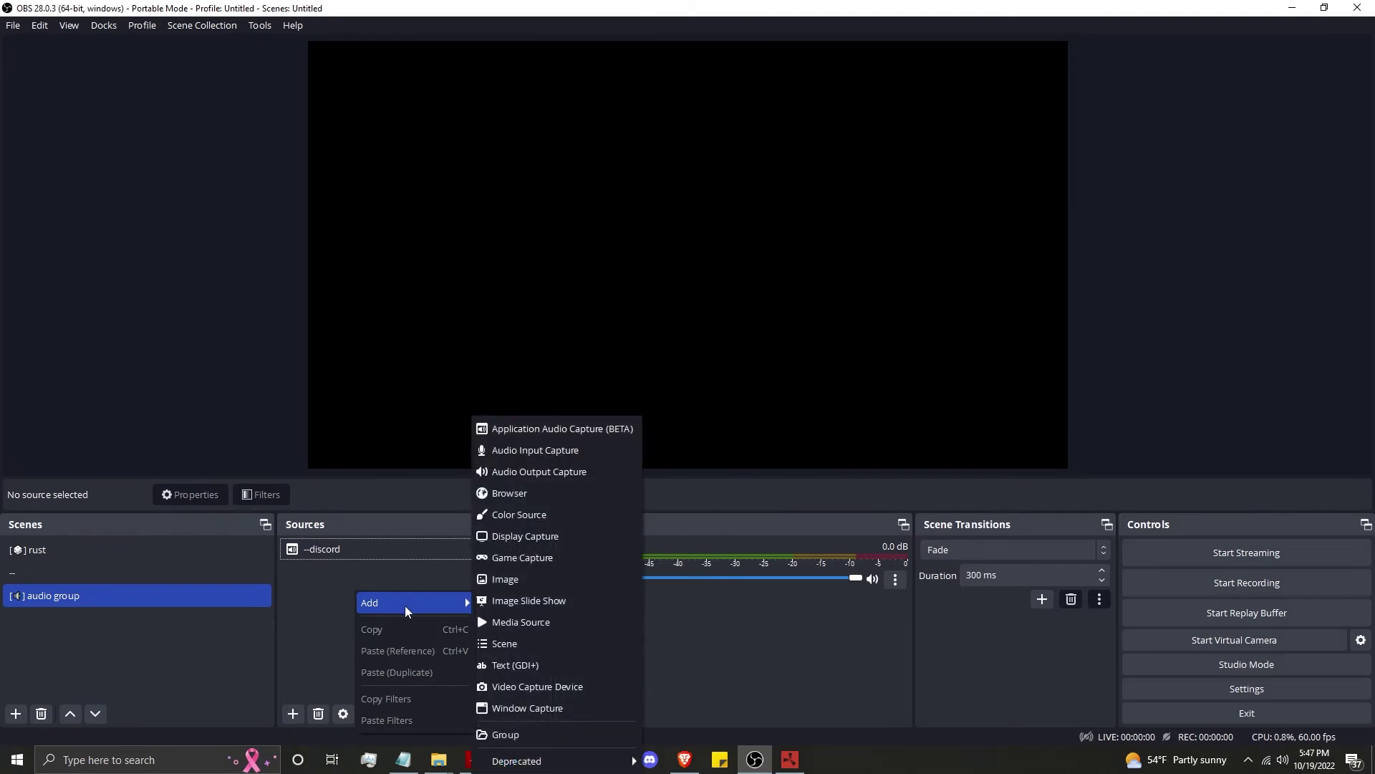
left_click(595, 421)
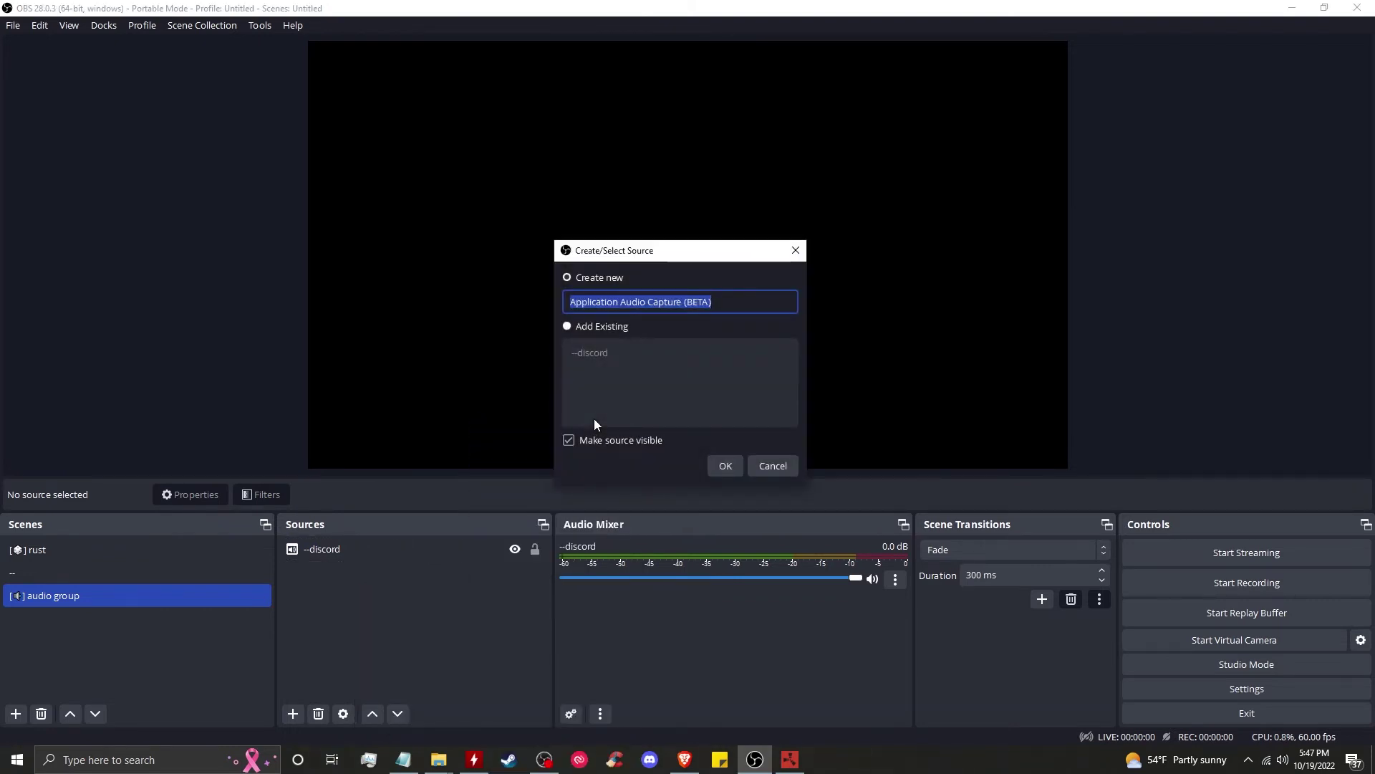
type("--ru")
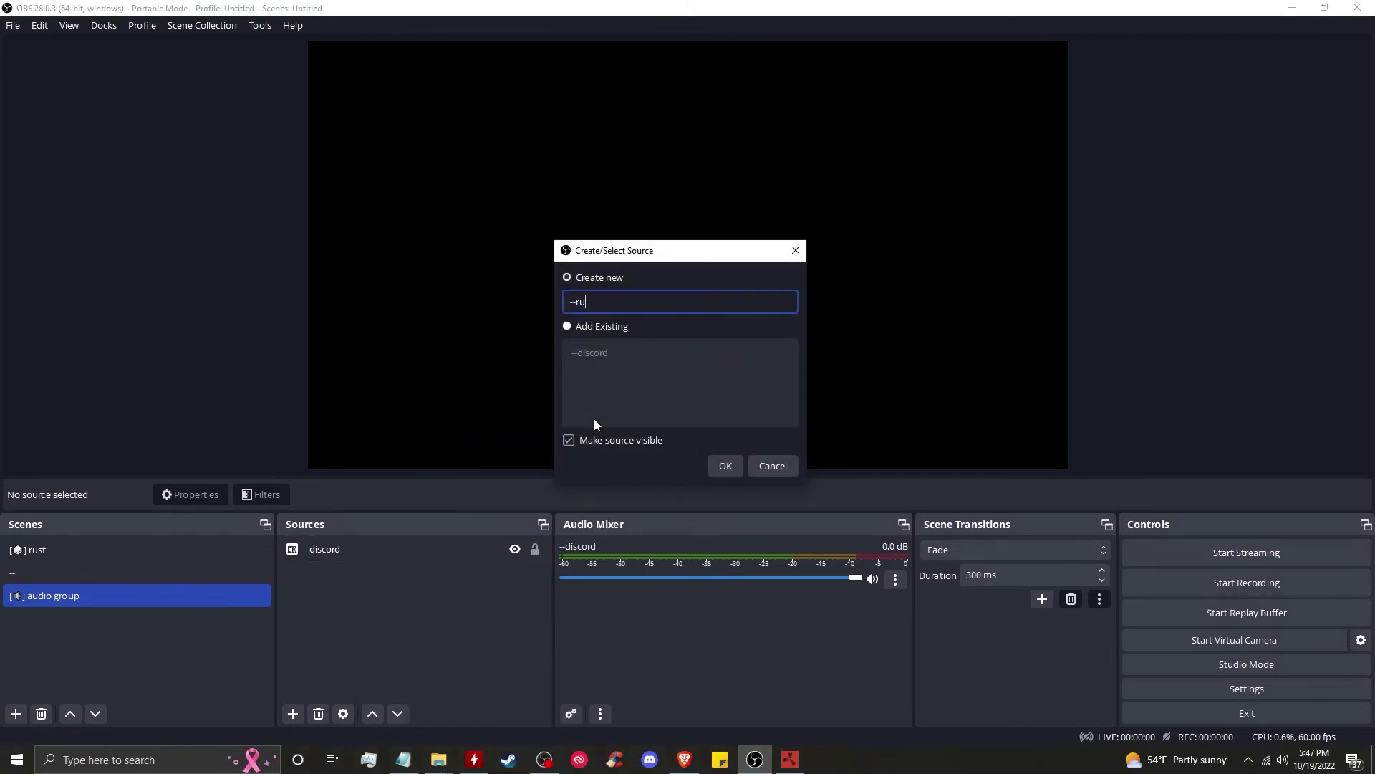
type("st game audio")
left_click(732, 466)
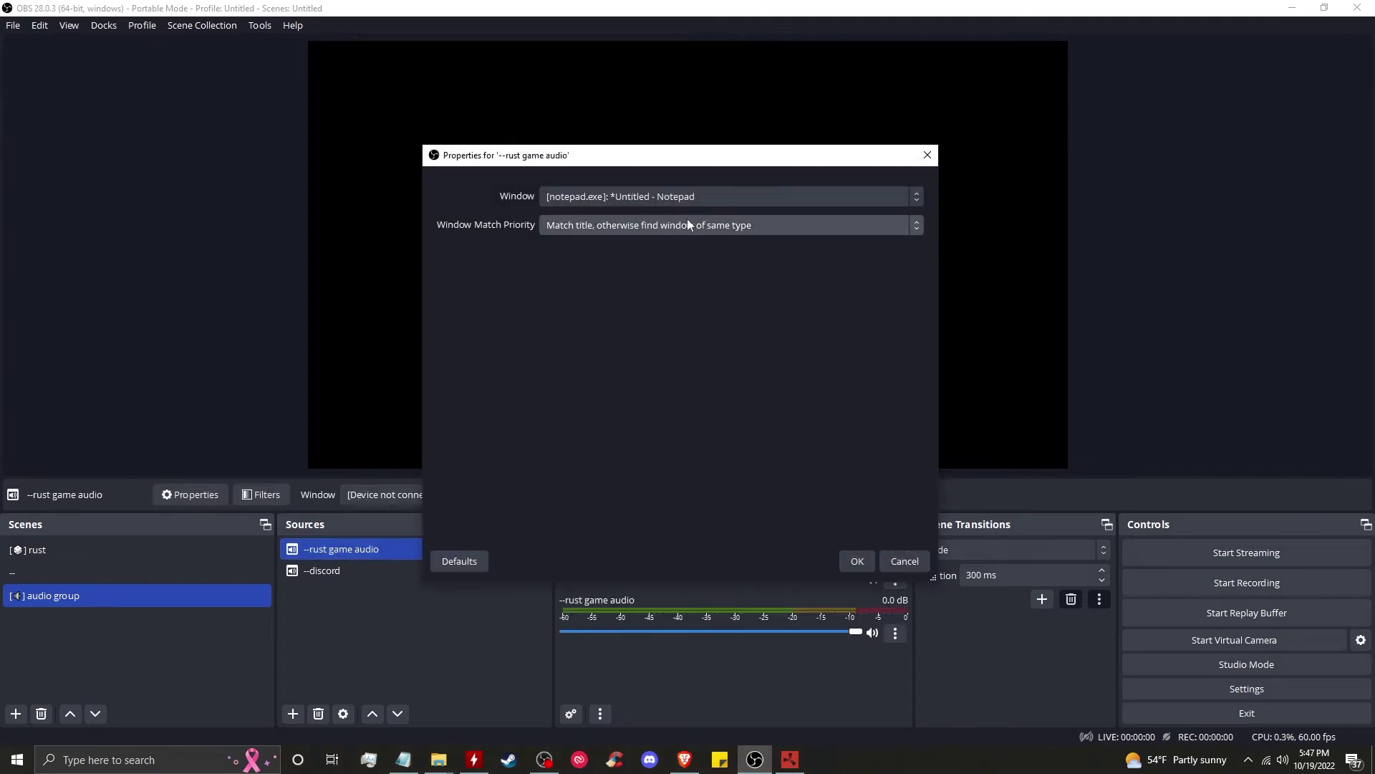
left_click(699, 199)
left_click(690, 240)
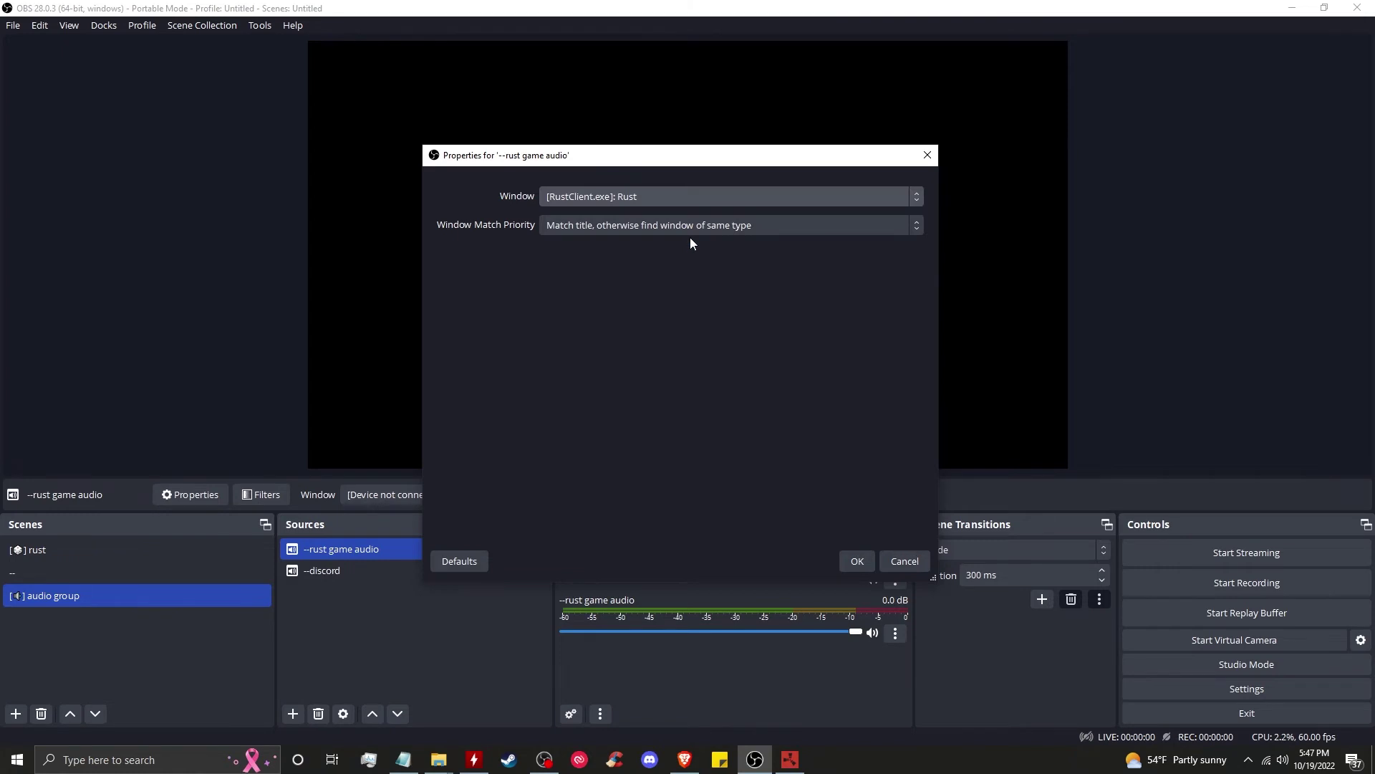
left_click(858, 562)
left_click(351, 634)
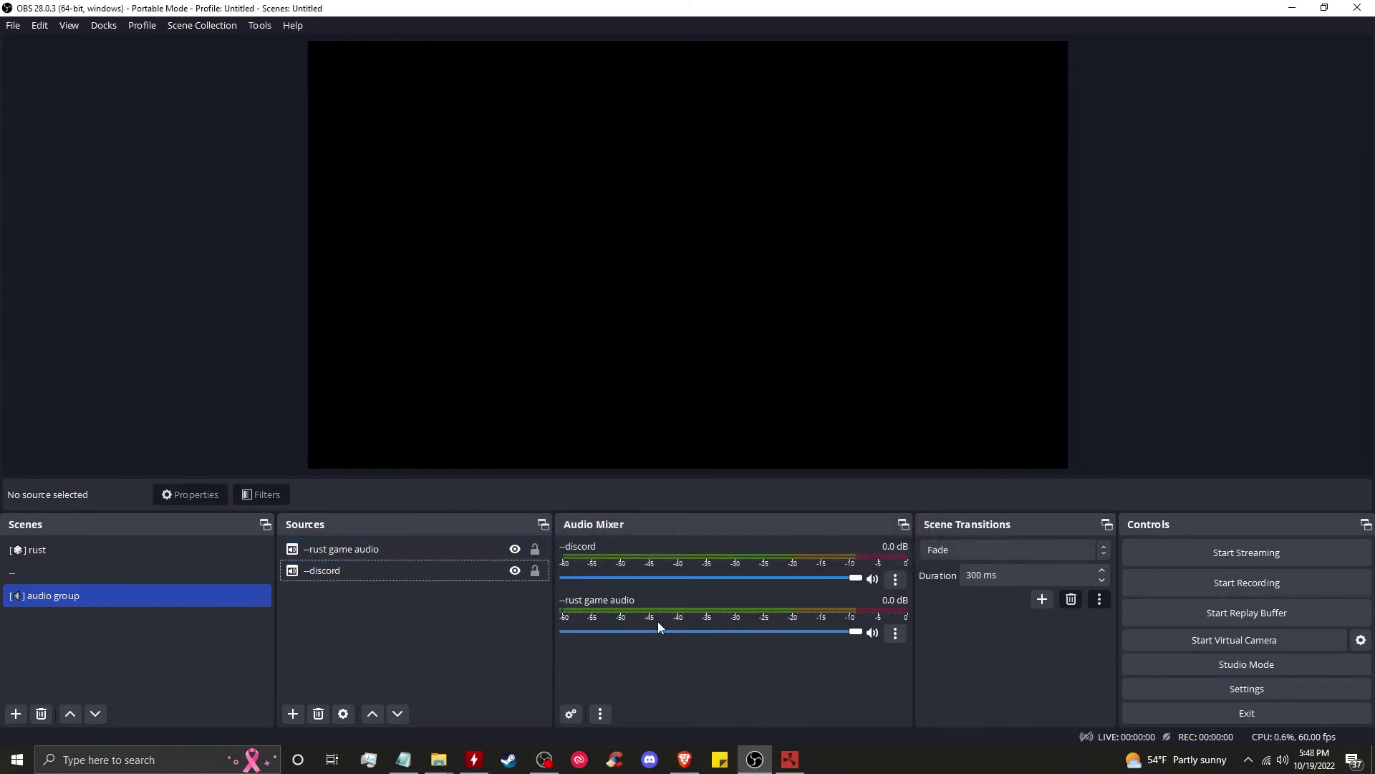
Step: Switch the Audio Mixer to Vertical Layout and drag the splitter to widen the Sources list
right_click(667, 666)
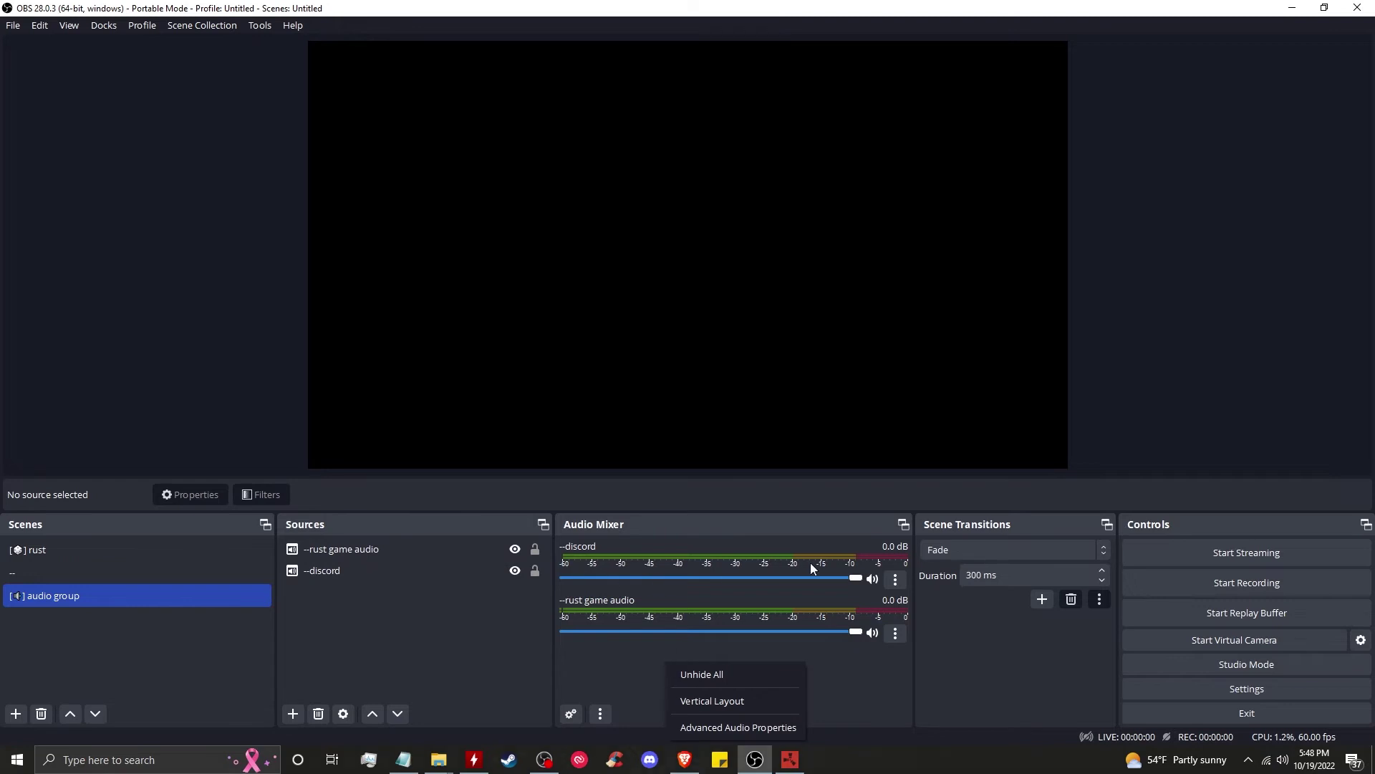
left_click(680, 667)
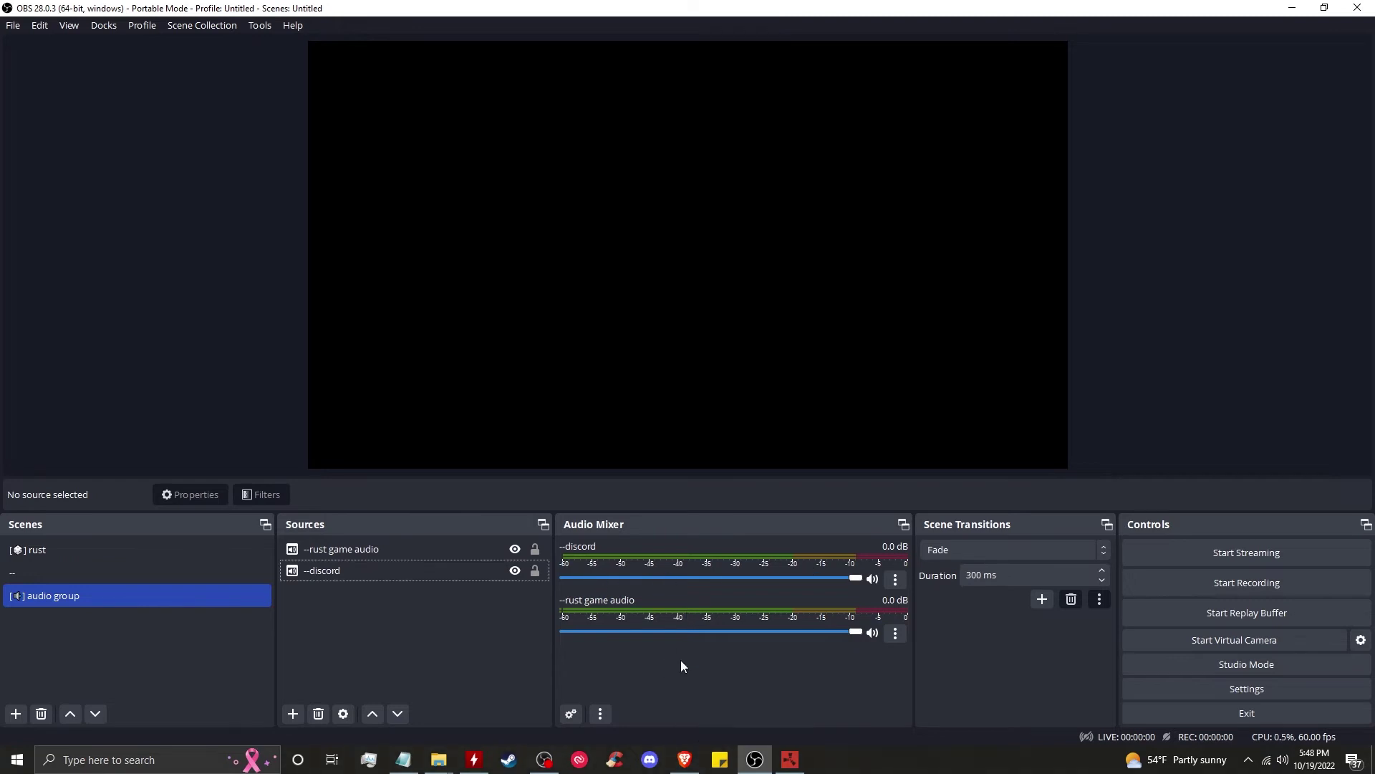
right_click(614, 664)
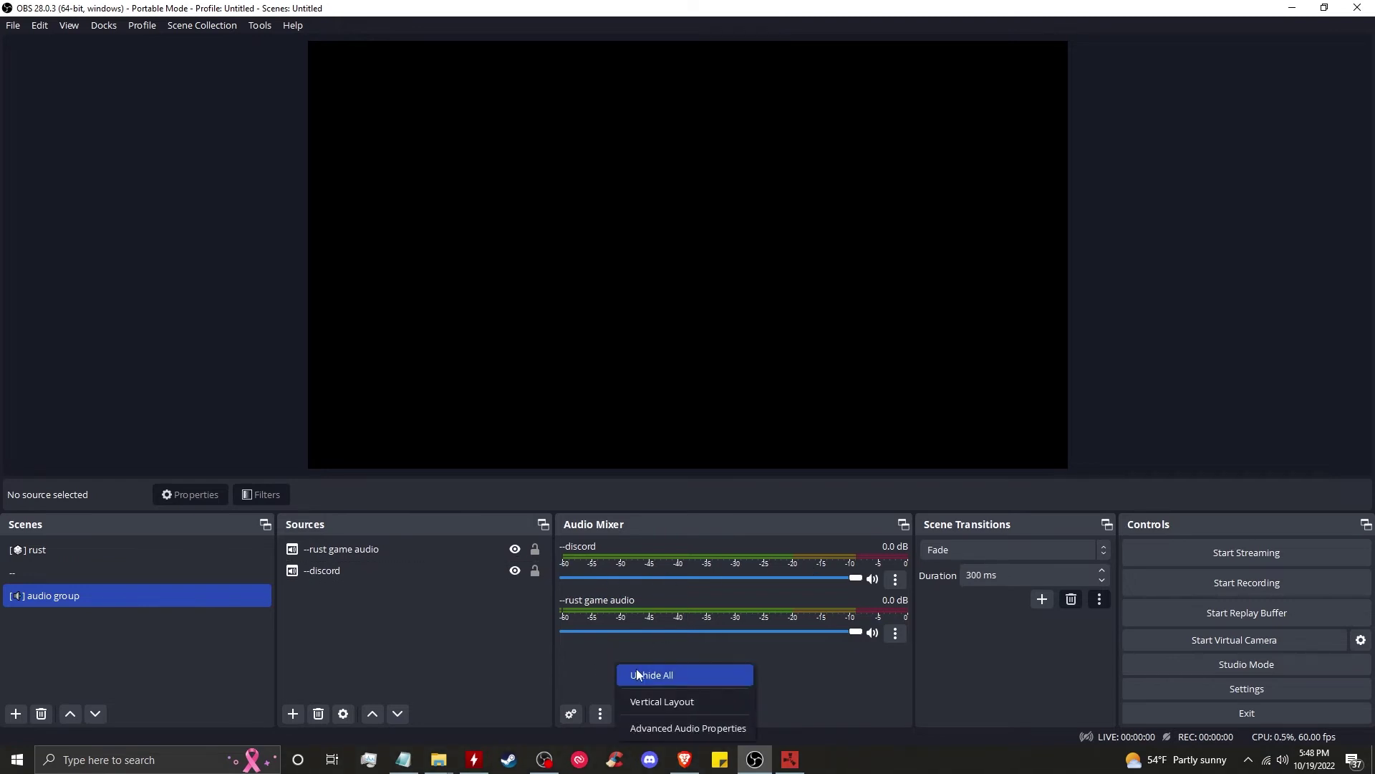
left_click(669, 704)
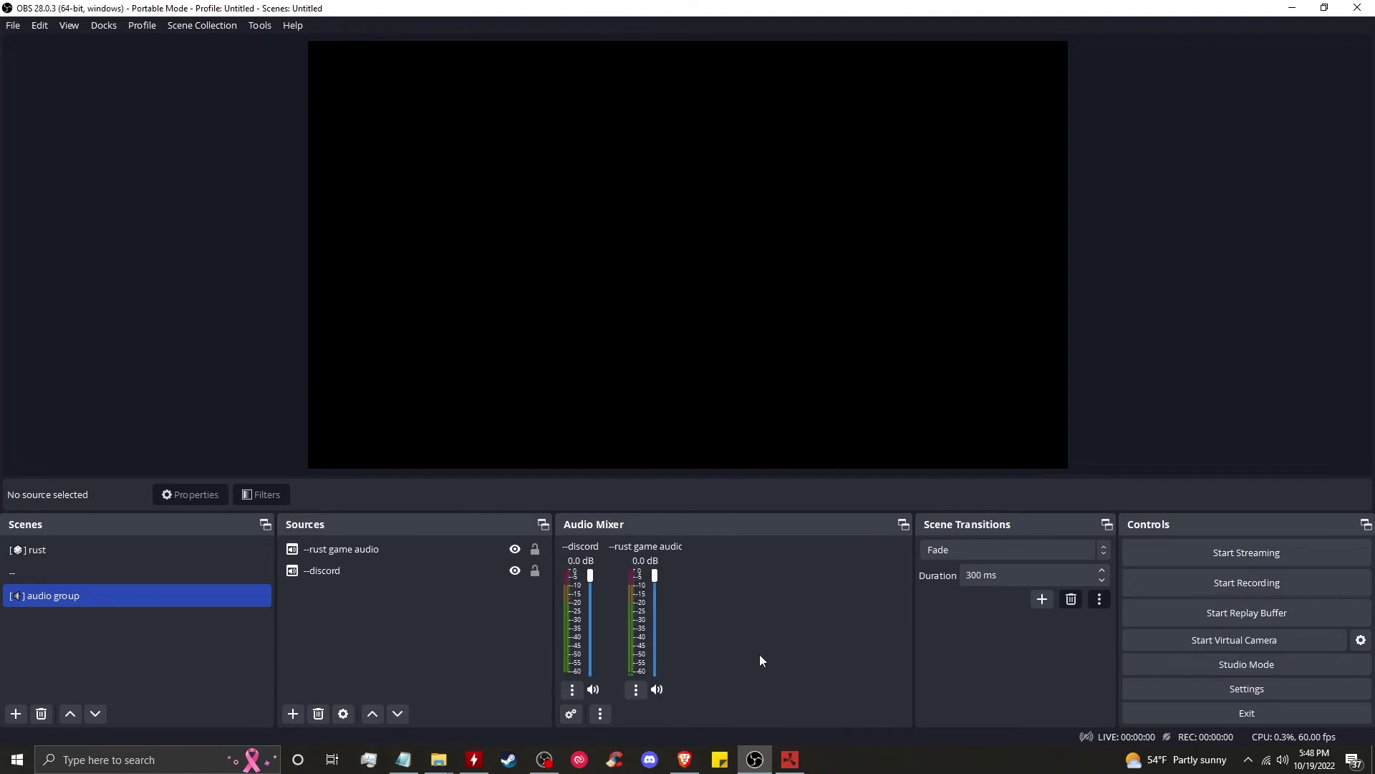
left_click_drag(553, 601, 705, 593)
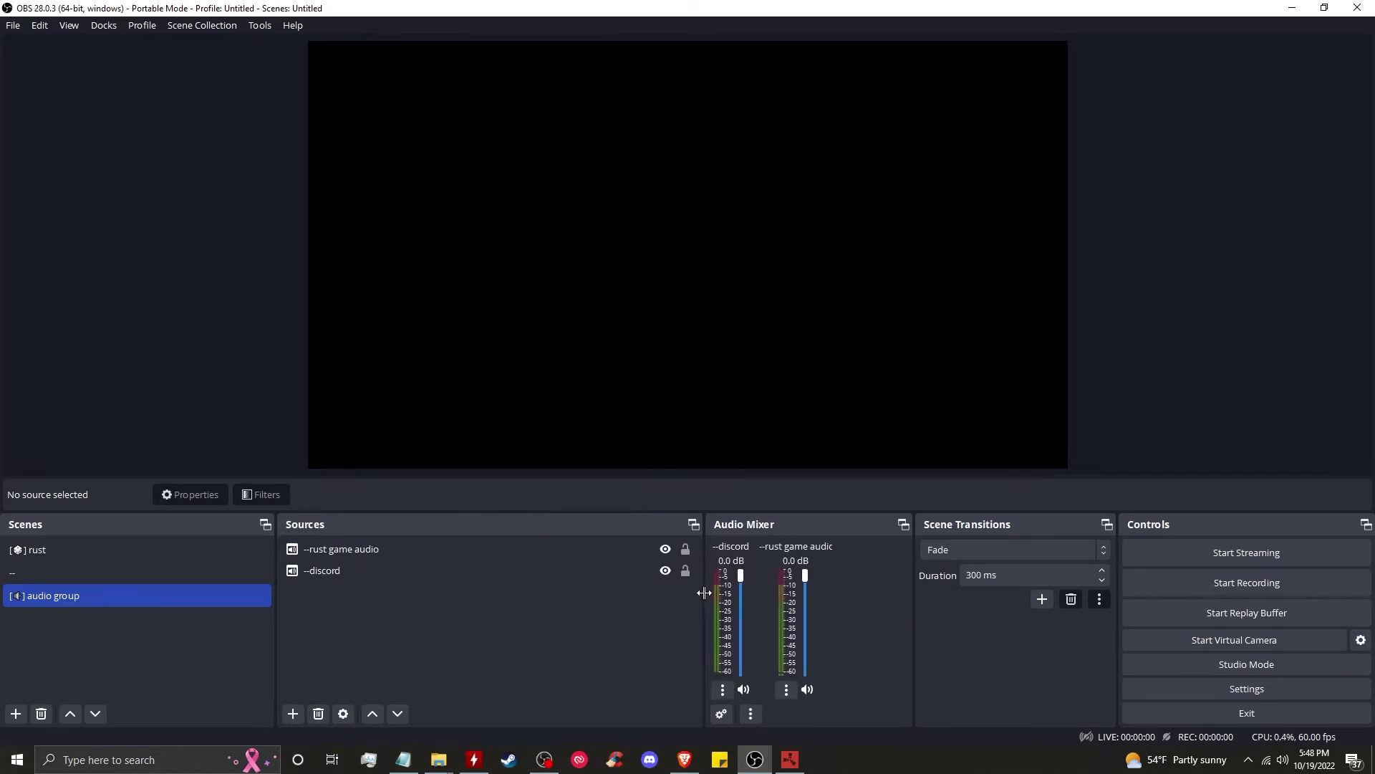
left_click(462, 620)
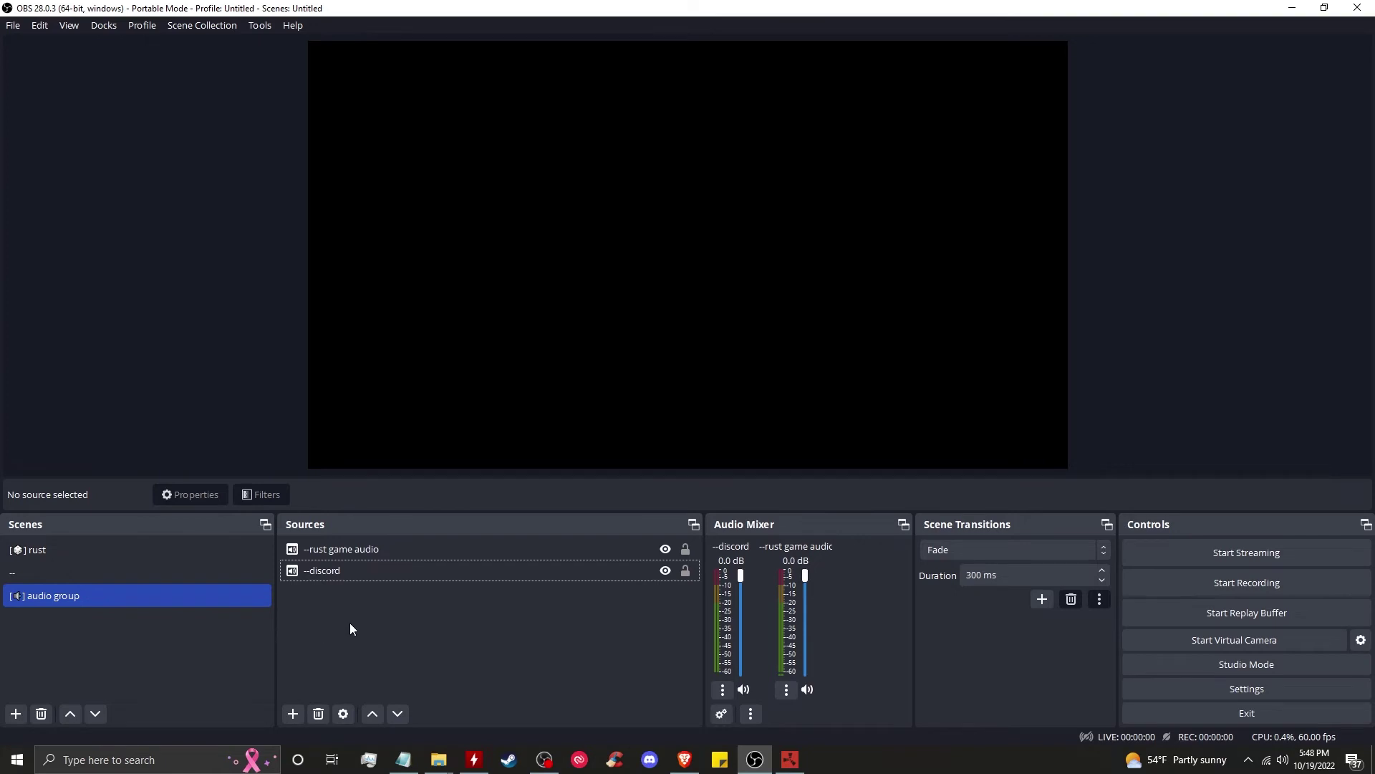
Step: Add a '--mic' audio input capture source using the Scarlett 2i2 USB microphone
right_click(326, 598)
mouse_move(380, 607)
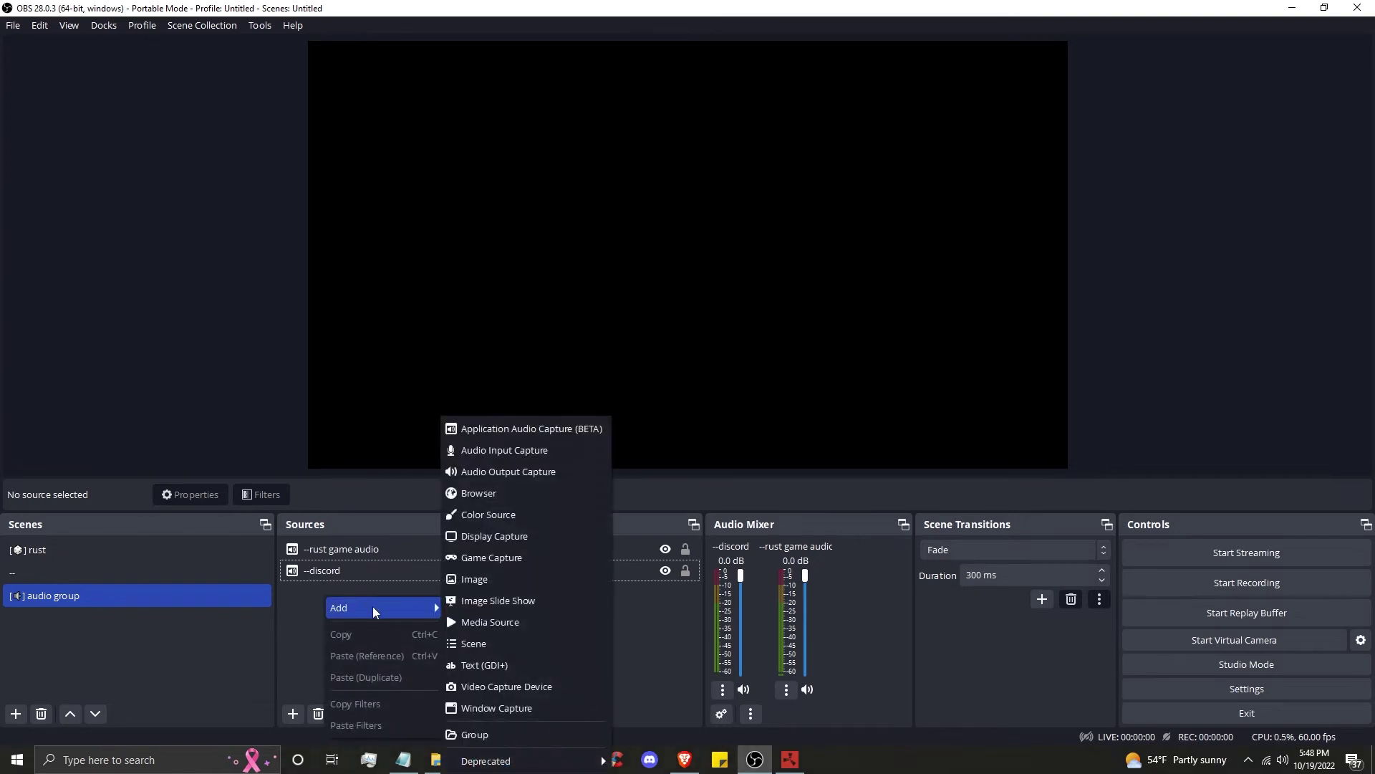
left_click(547, 453)
type("--mi")
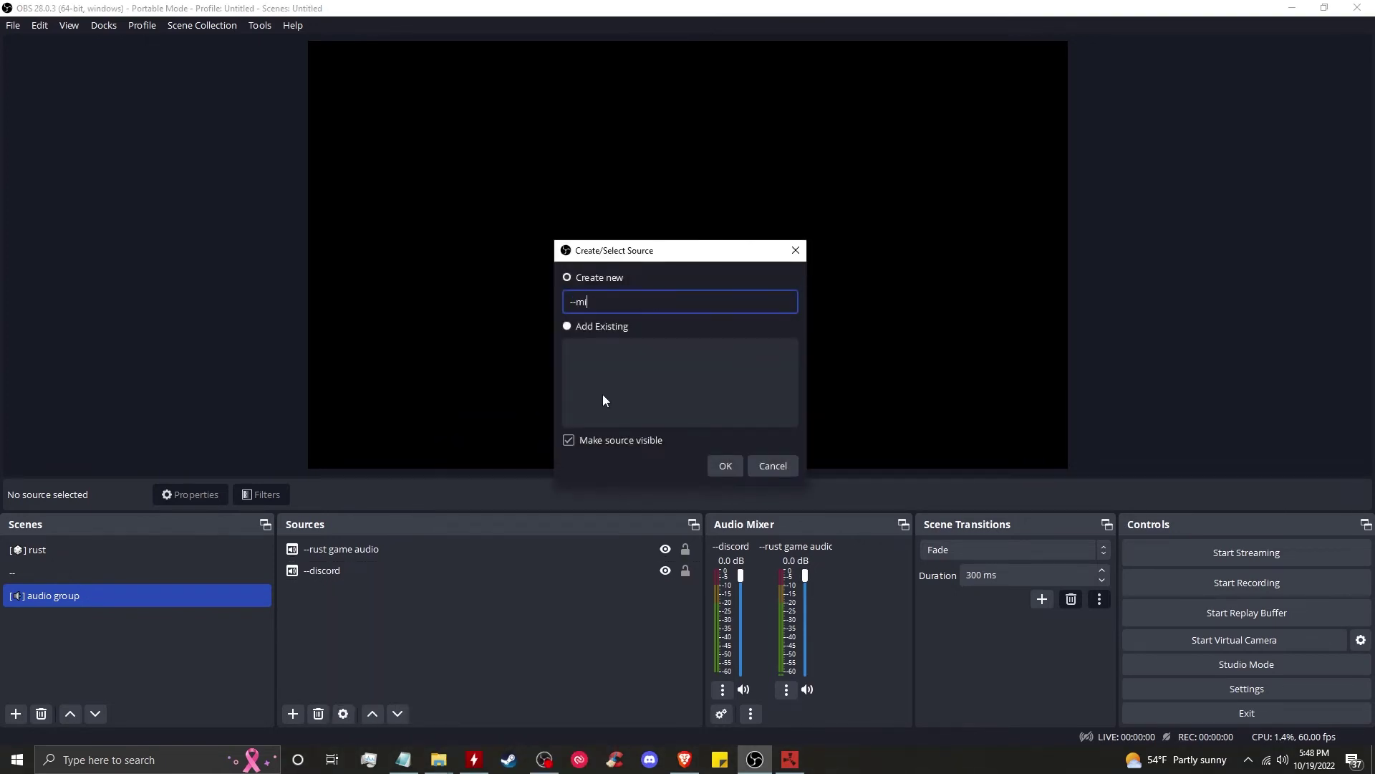
type("c")
left_click(725, 465)
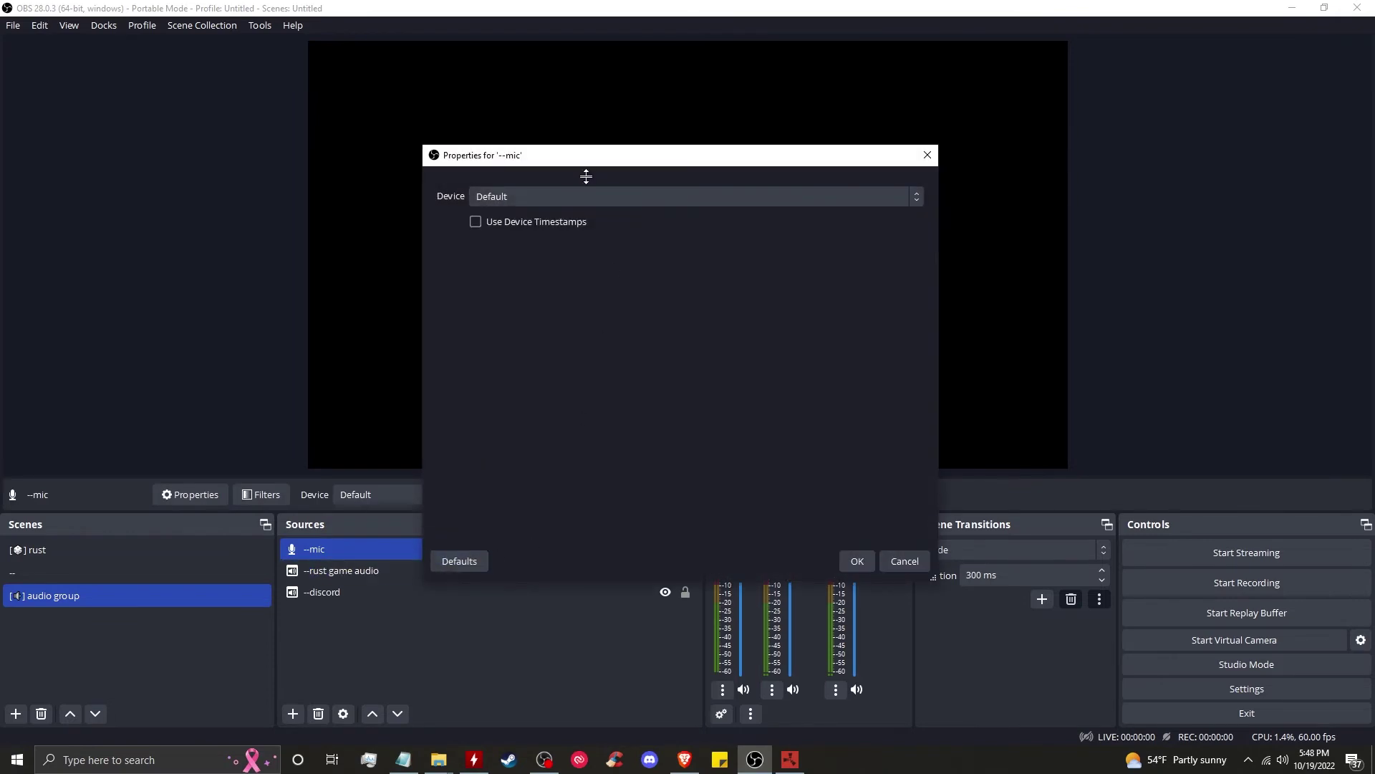
left_click(585, 198)
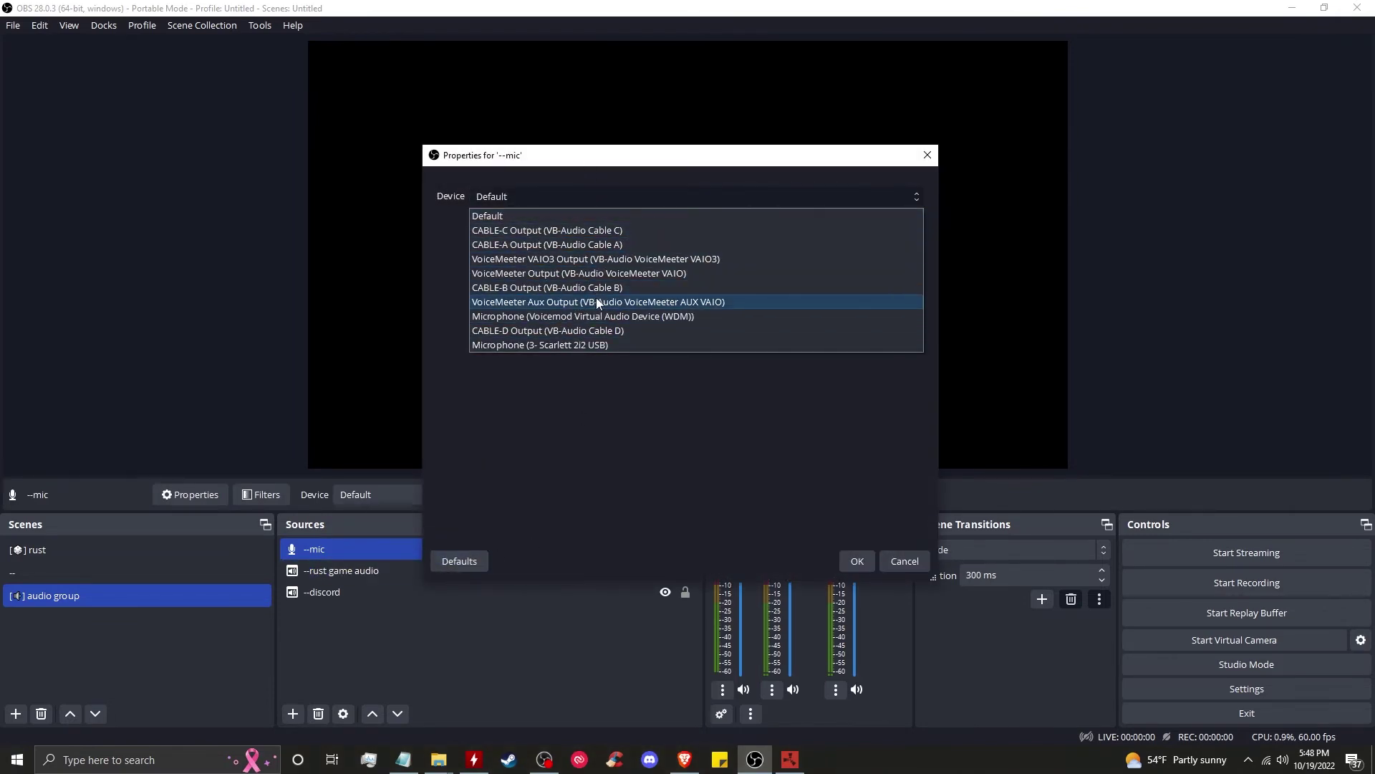
left_click(592, 346)
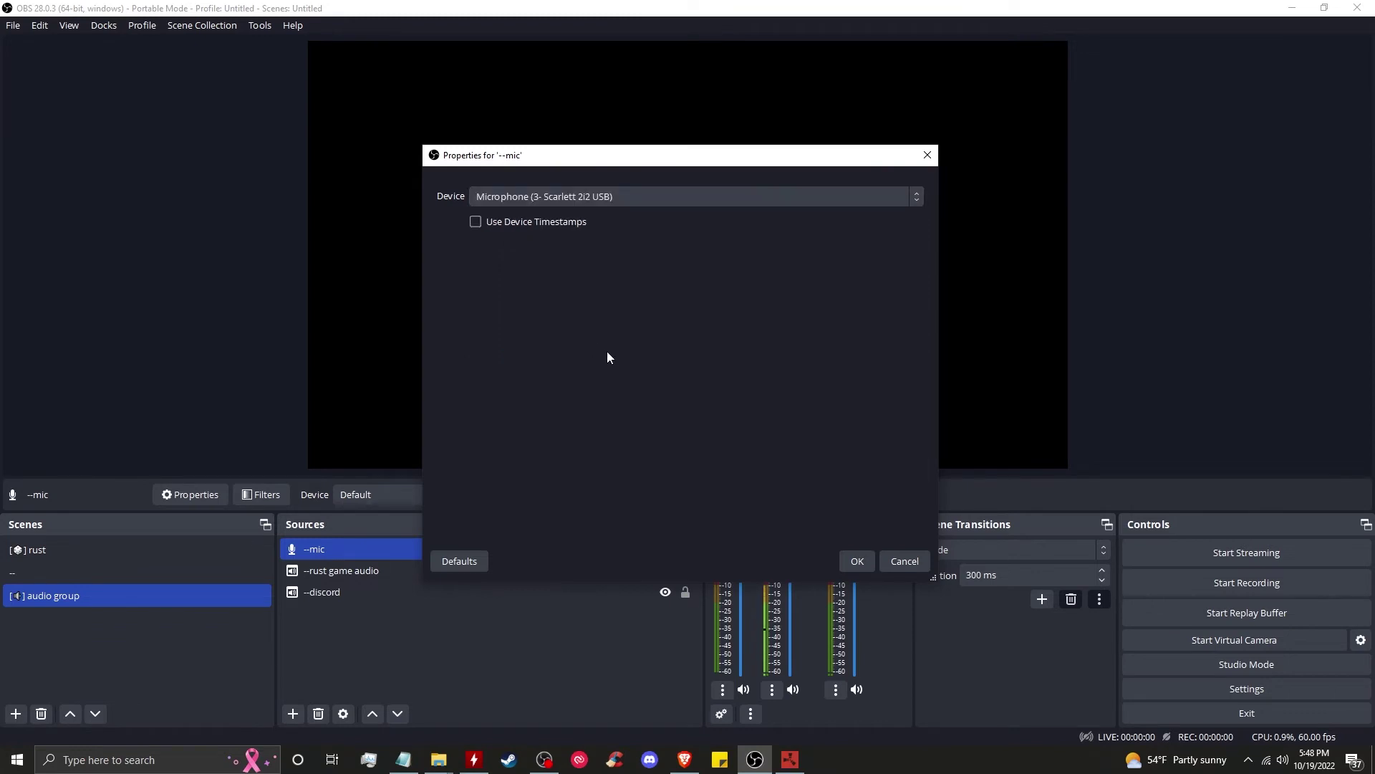
left_click(858, 561)
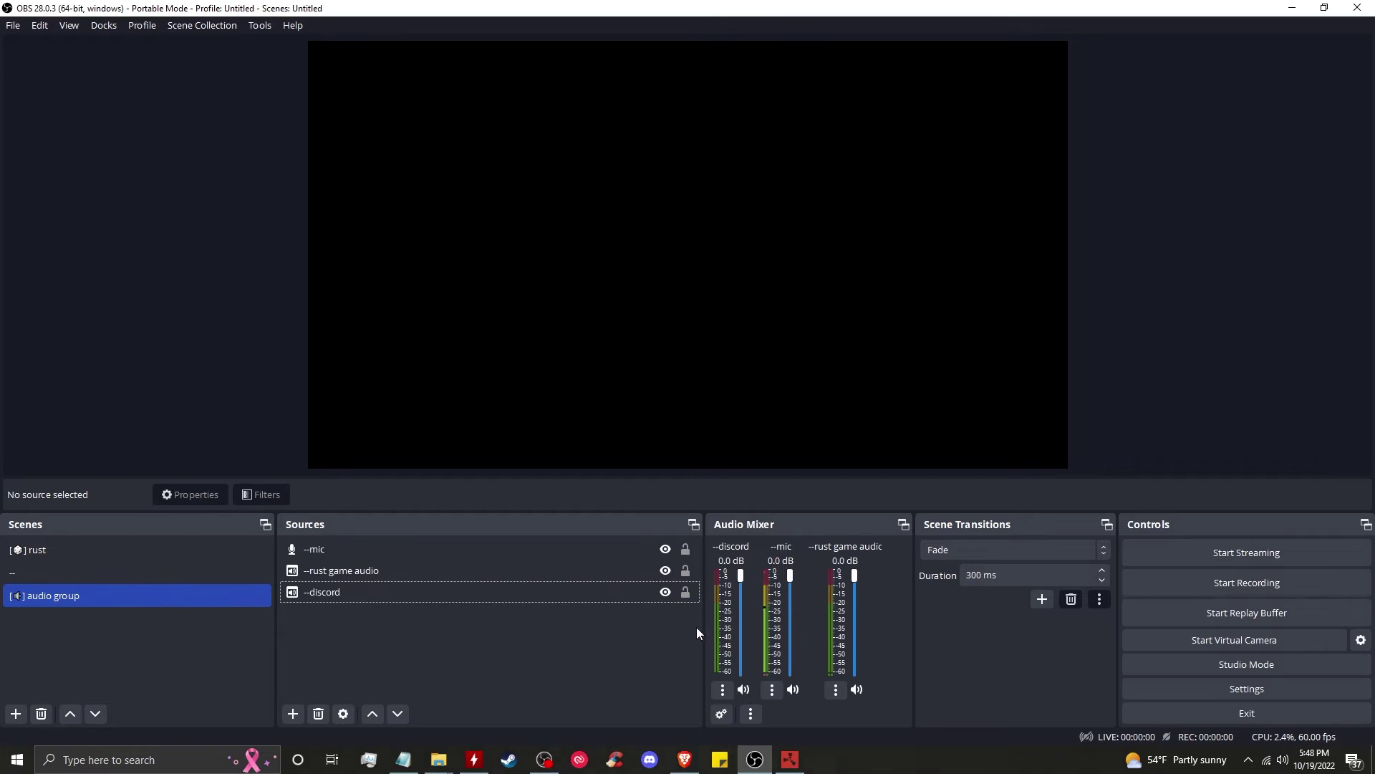
Step: Widen the Audio Mixer and make --mic mono in Advanced Audio Properties
left_click(113, 602)
left_click_drag(702, 626, 658, 626)
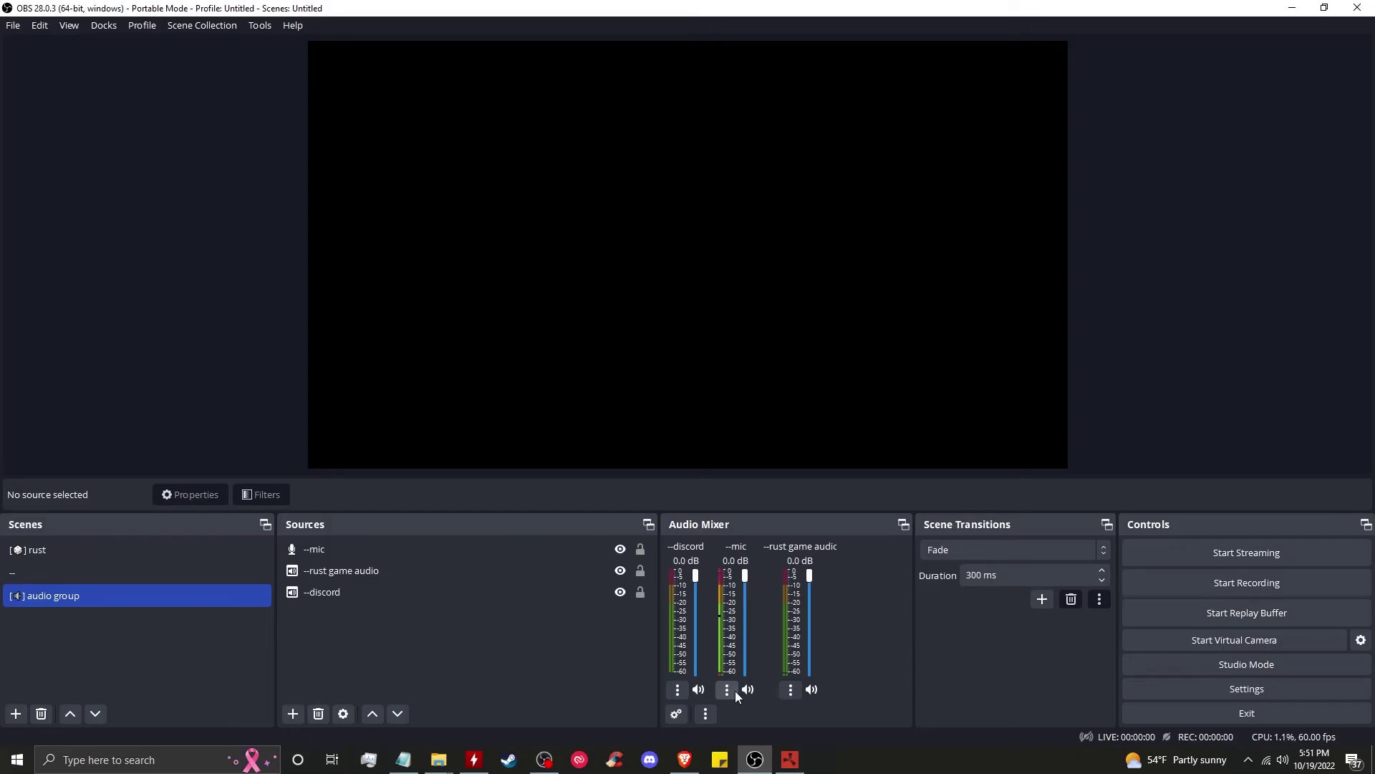
left_click(733, 690)
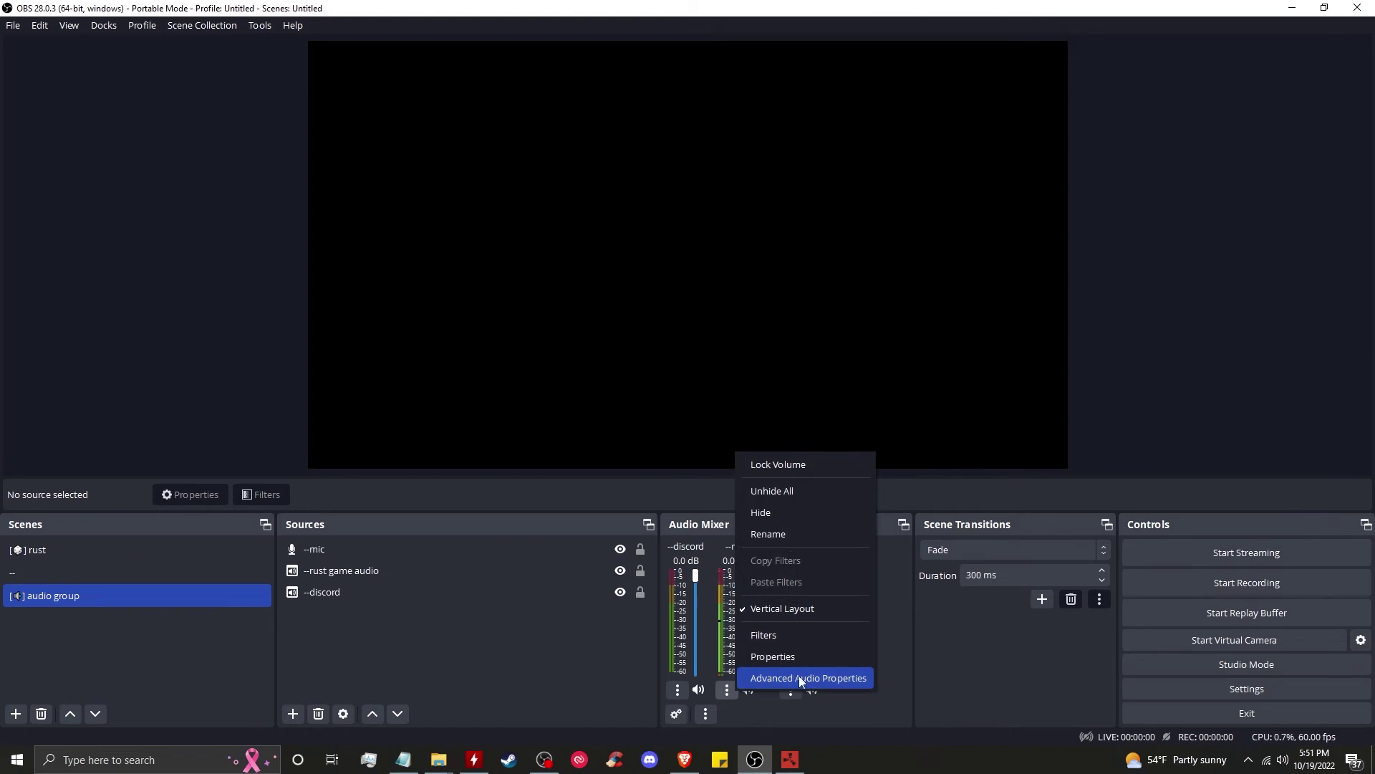
left_click(802, 679)
left_click(536, 326)
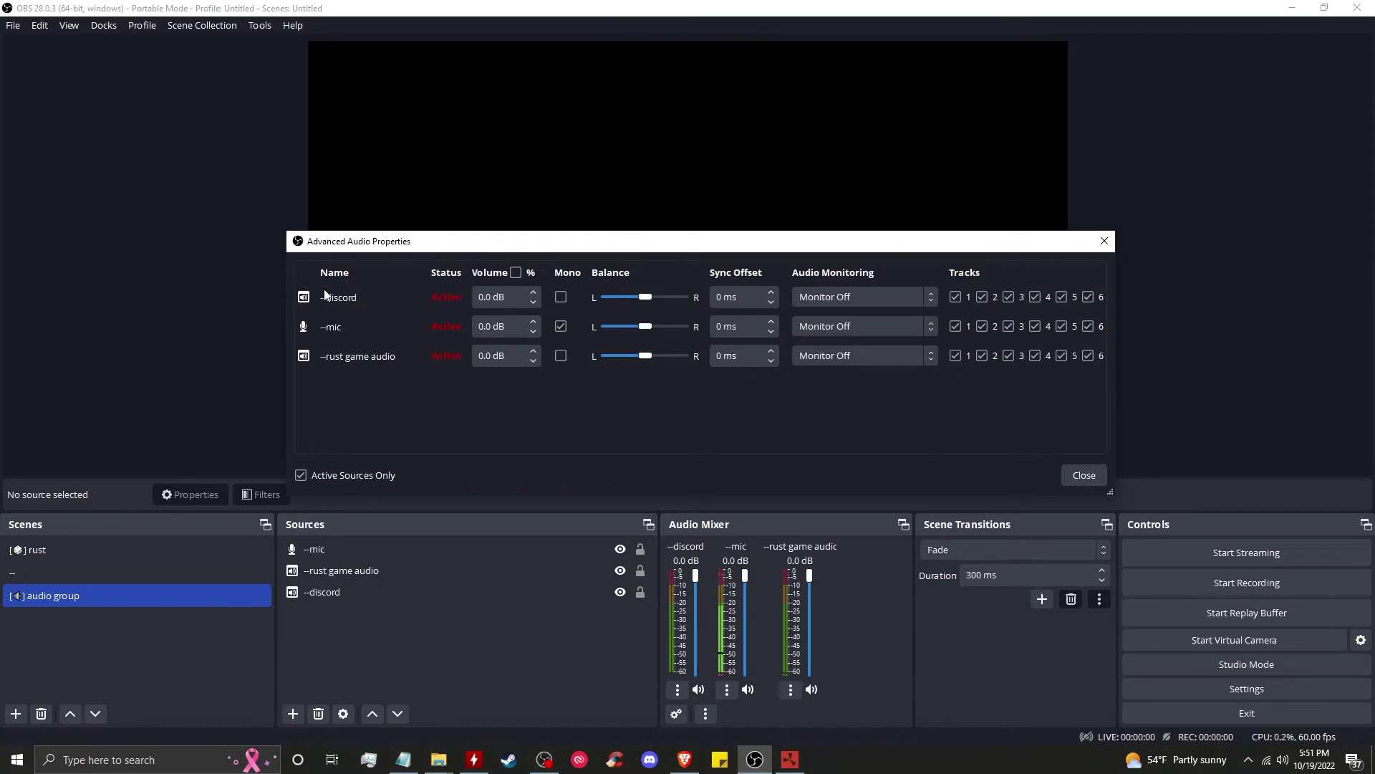
Step: Untick tracks 3–5 for --discord, 2/4/6 for --mic, 2/3/5 for --rust game audio, then close
left_click(1008, 297)
left_click(1035, 297)
left_click(1062, 296)
left_click(983, 326)
left_click(1035, 326)
left_click(1088, 326)
left_click(982, 356)
left_click(1008, 356)
left_click(1061, 356)
left_click(1084, 475)
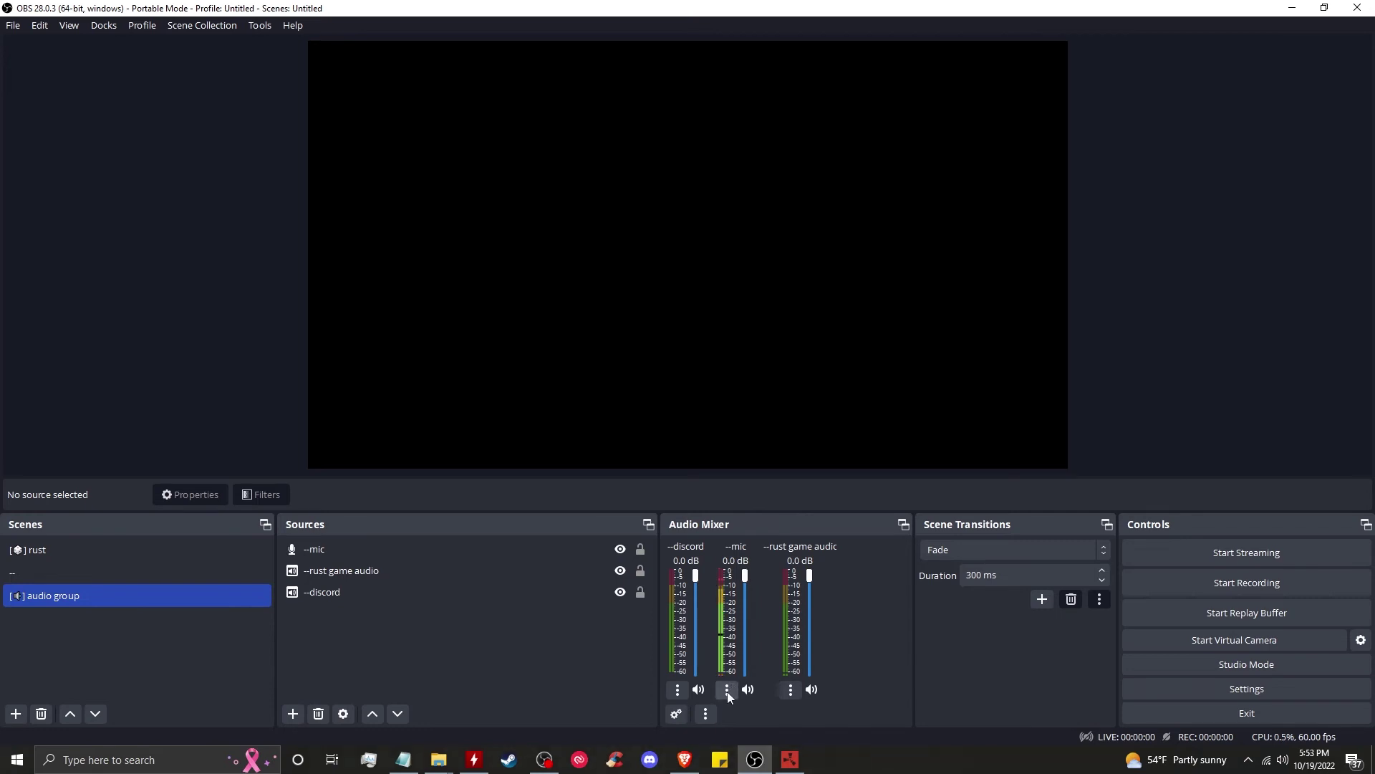
Step: Add a Noise Suppression filter to the mic and keep RNNoise as its method
left_click(727, 690)
left_click(770, 638)
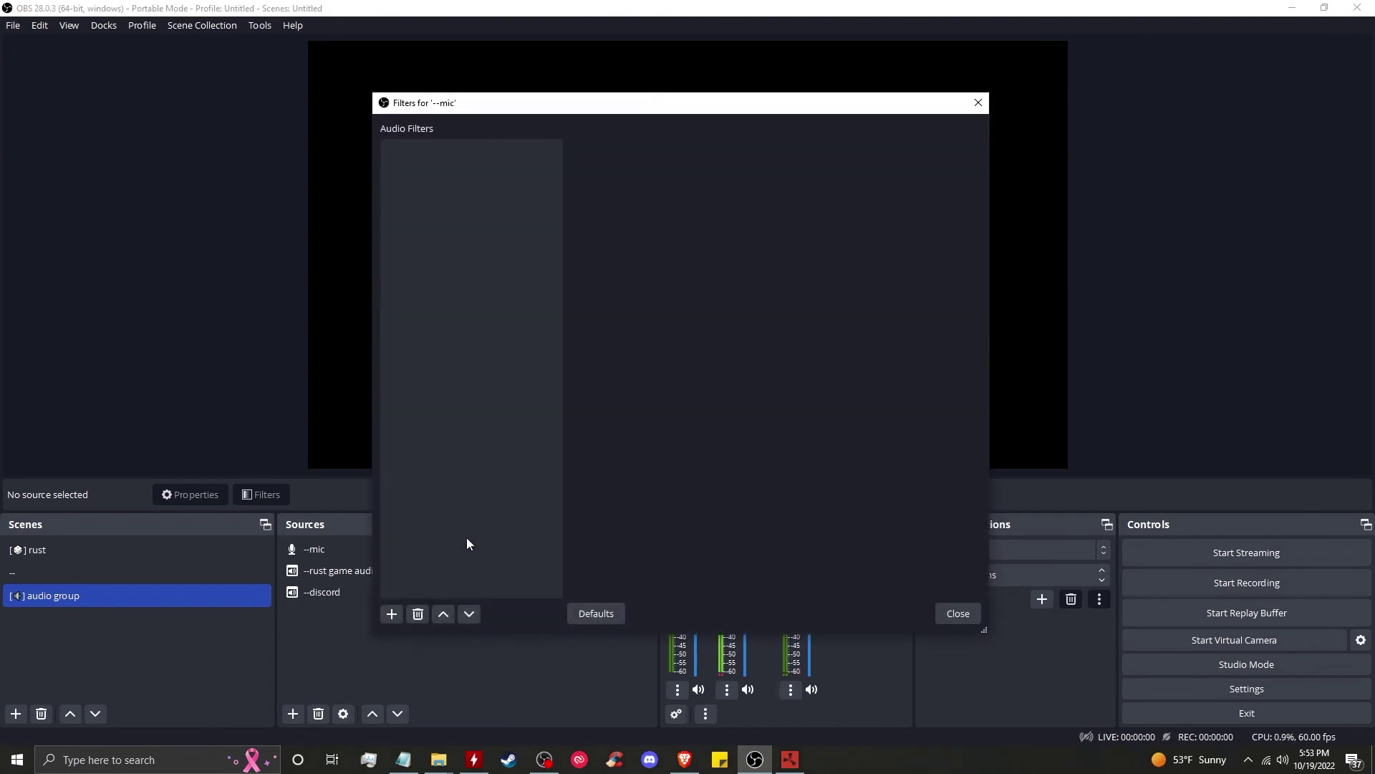
left_click(382, 616)
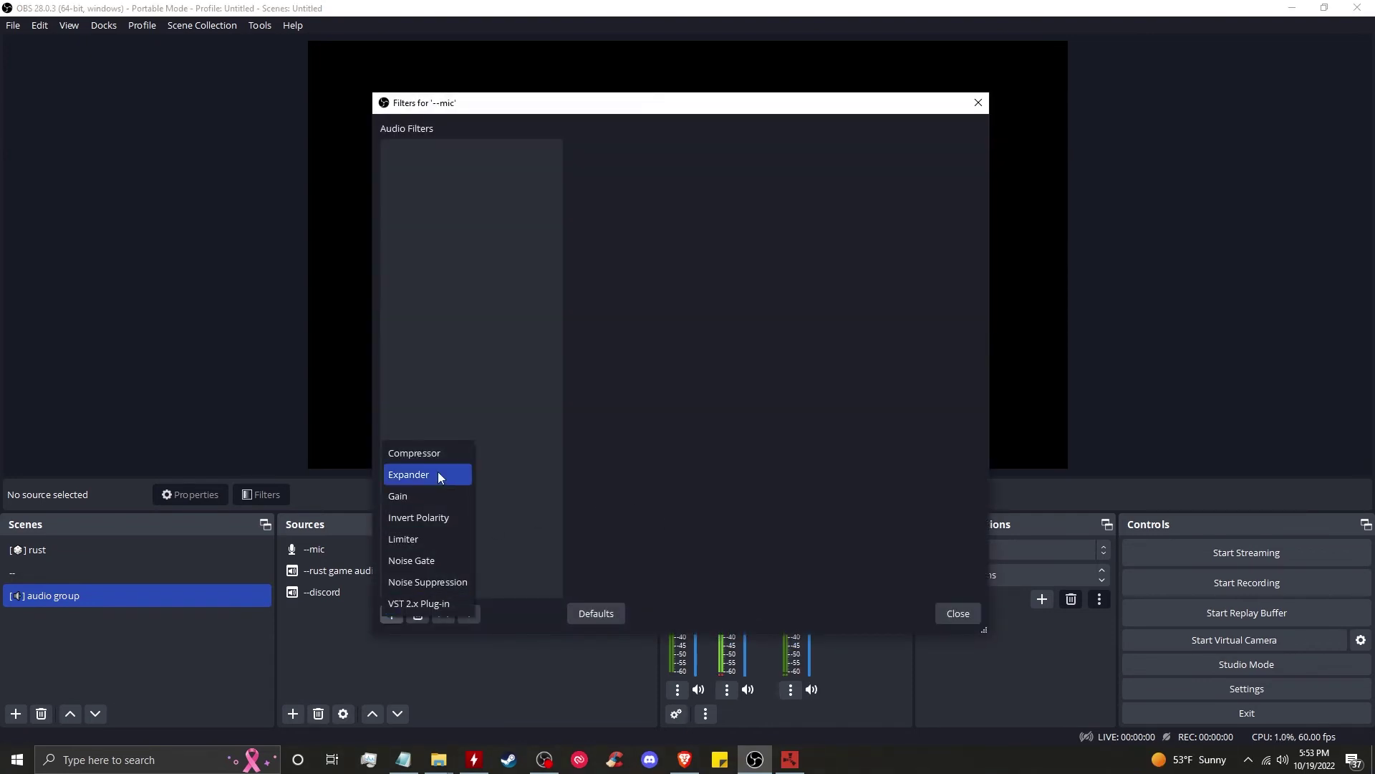
left_click(439, 583)
left_click(647, 390)
key("Tab")
key("space")
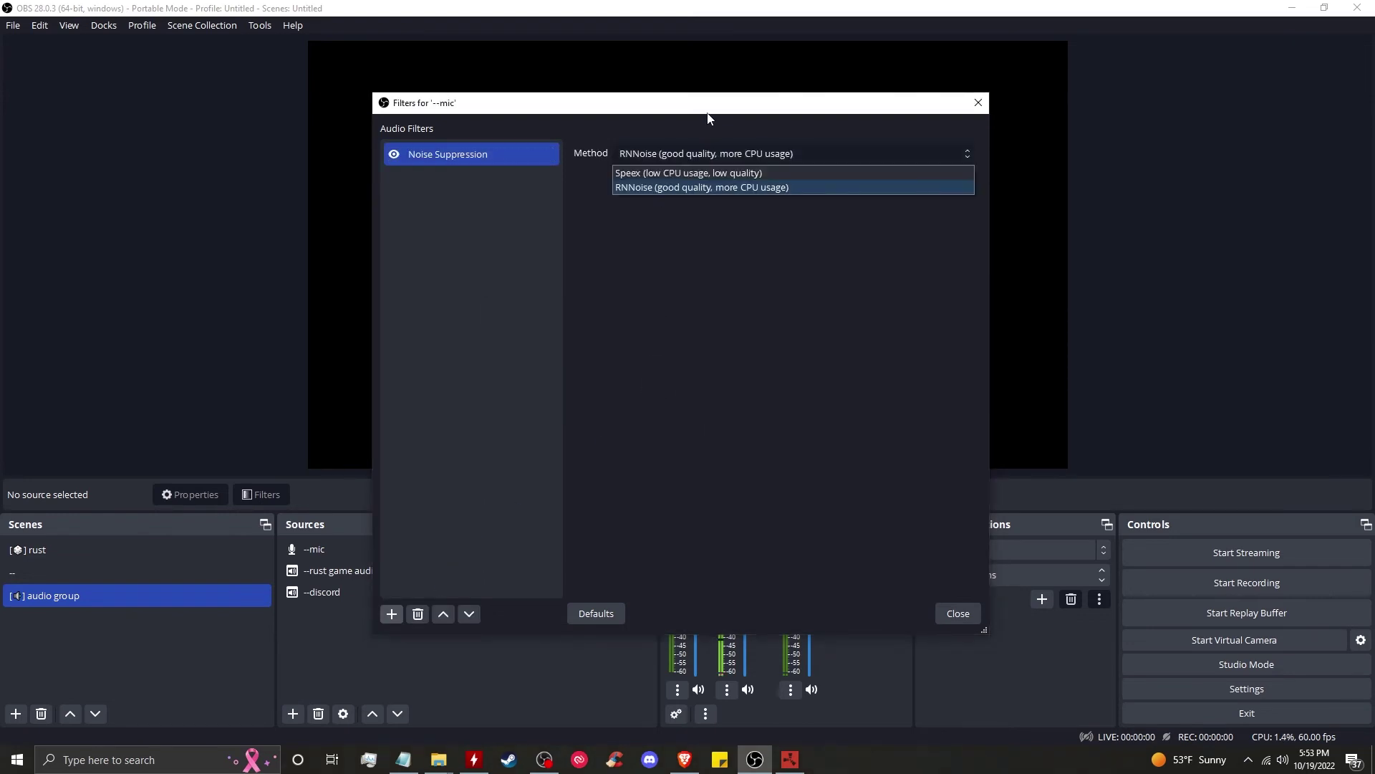
key("Escape")
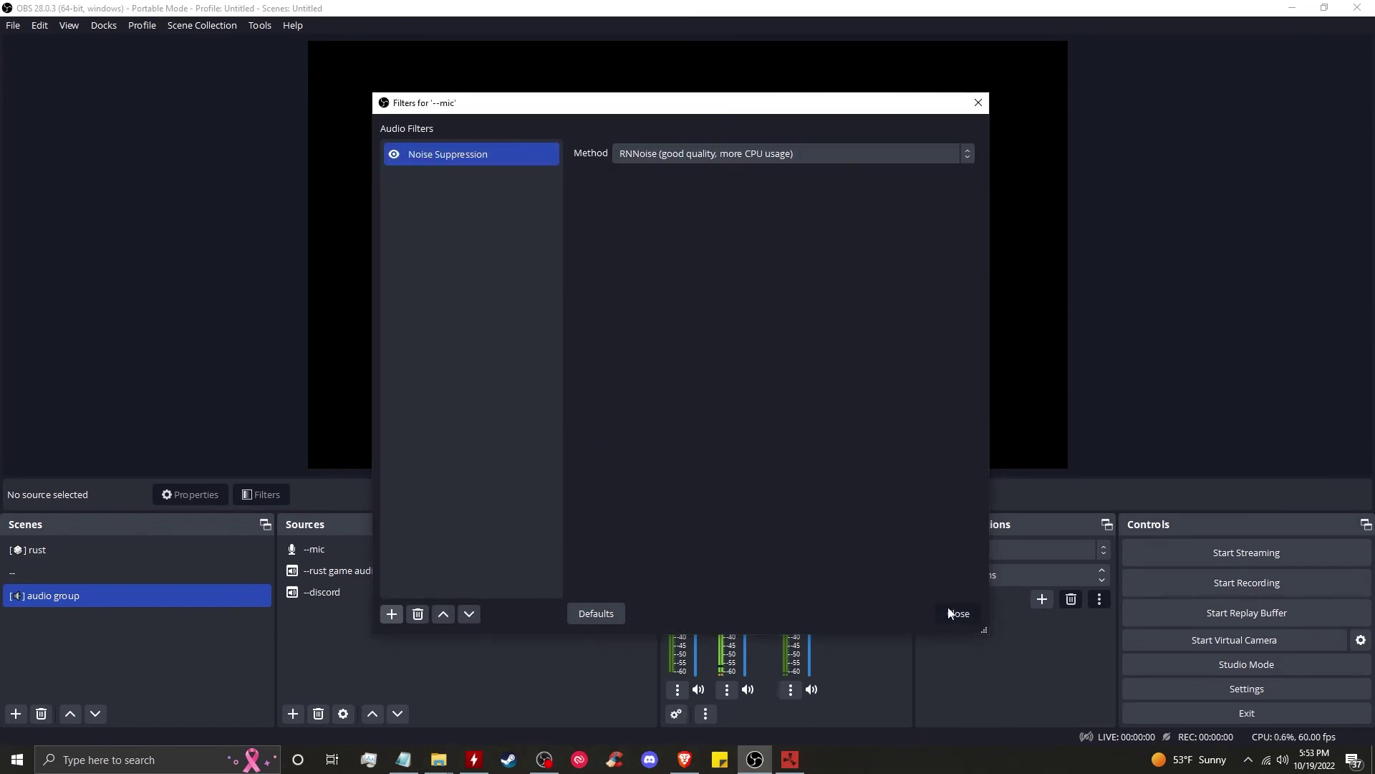
left_click(958, 613)
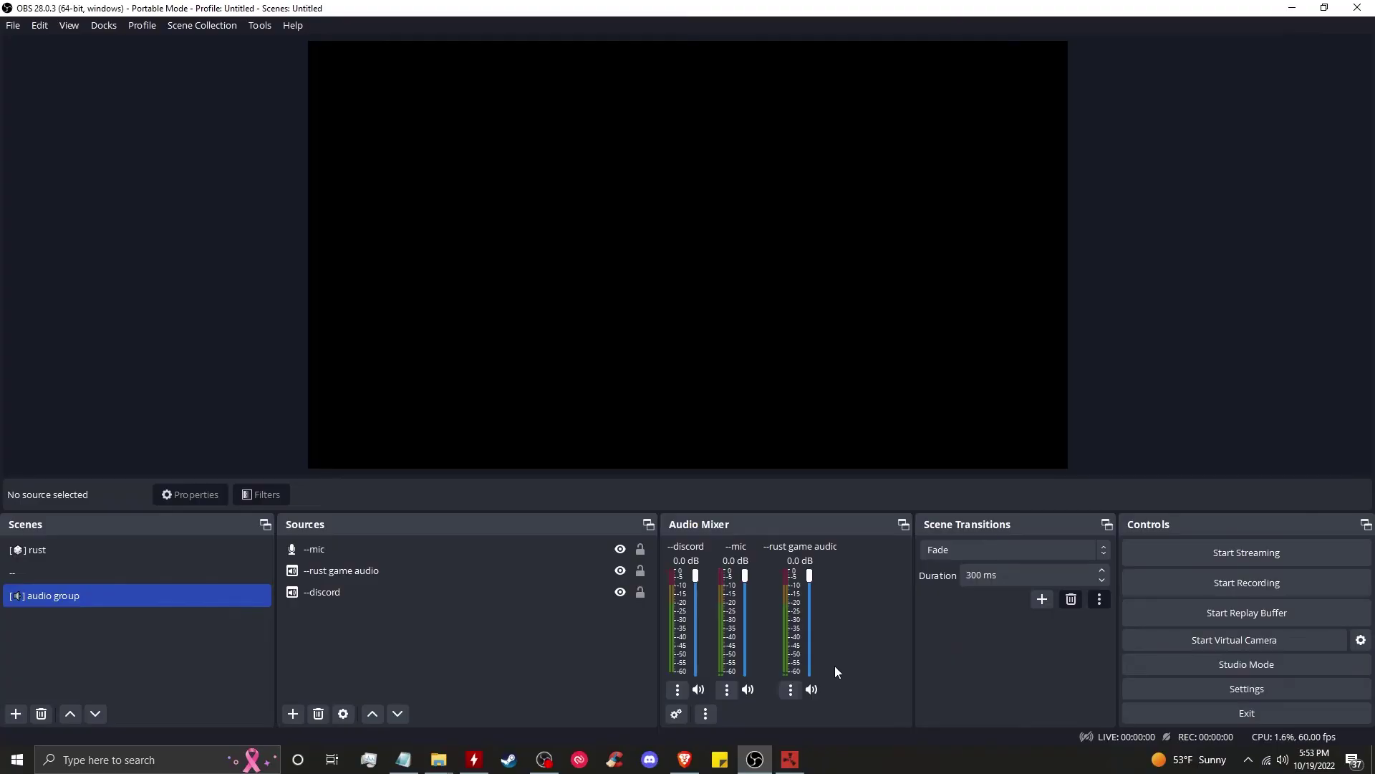
Step: Add a Limiter filter to the mic with its threshold set to -13.00 dB
left_click(727, 690)
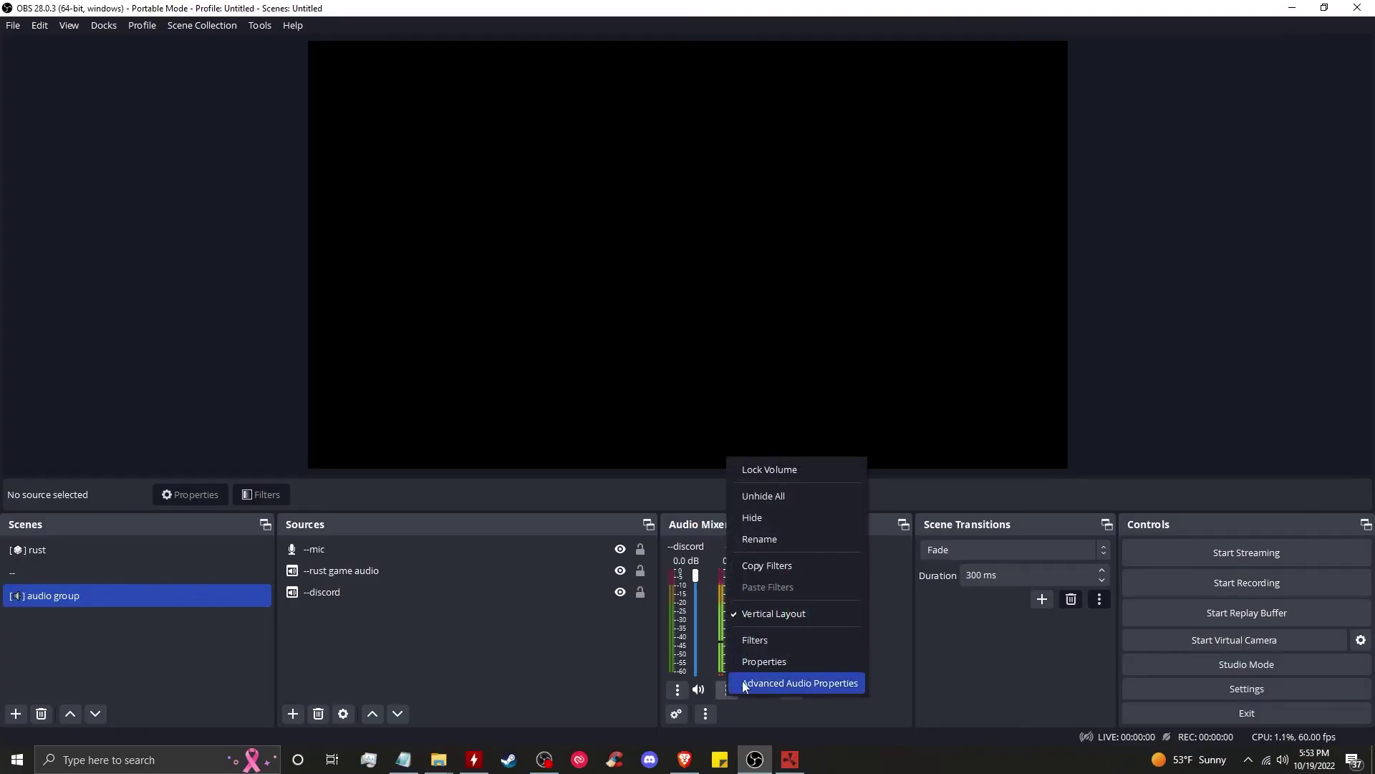
left_click(763, 636)
left_click(390, 620)
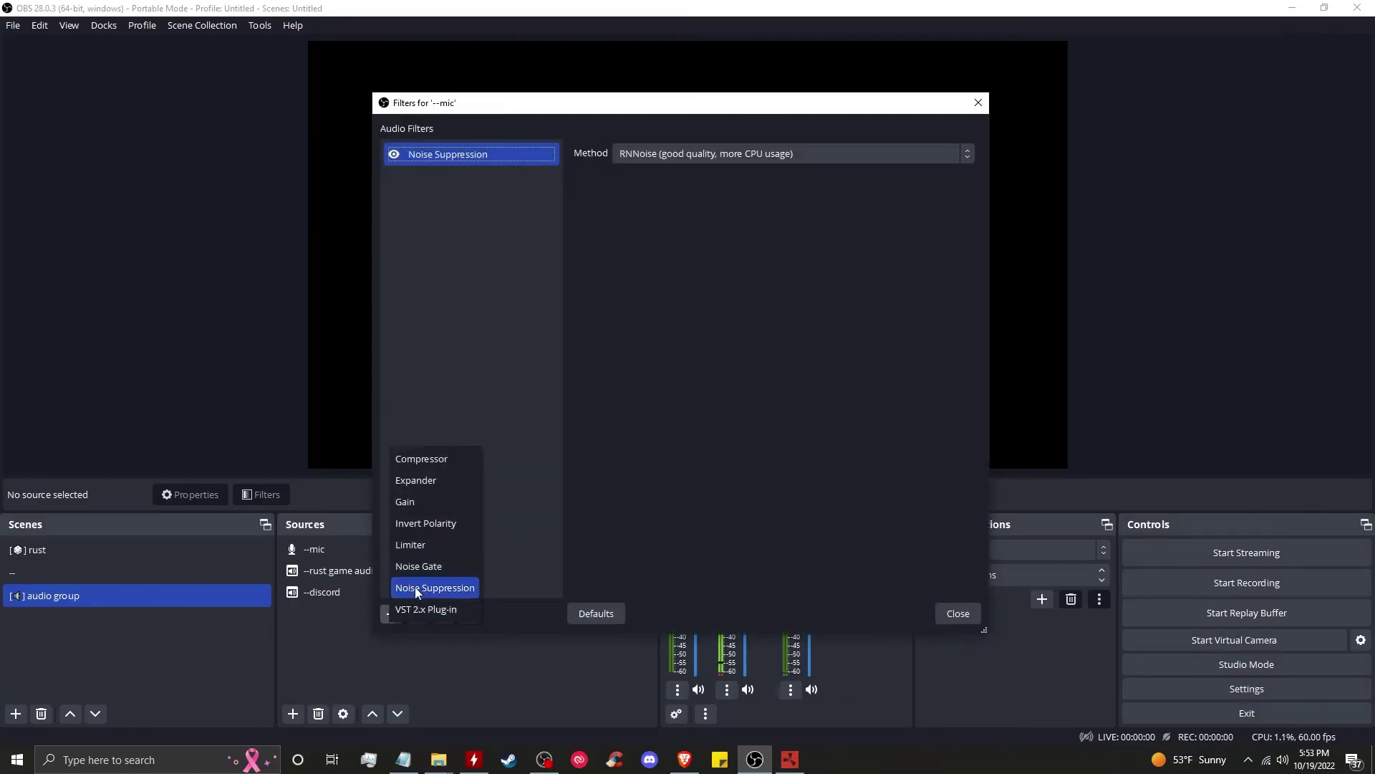
left_click(434, 544)
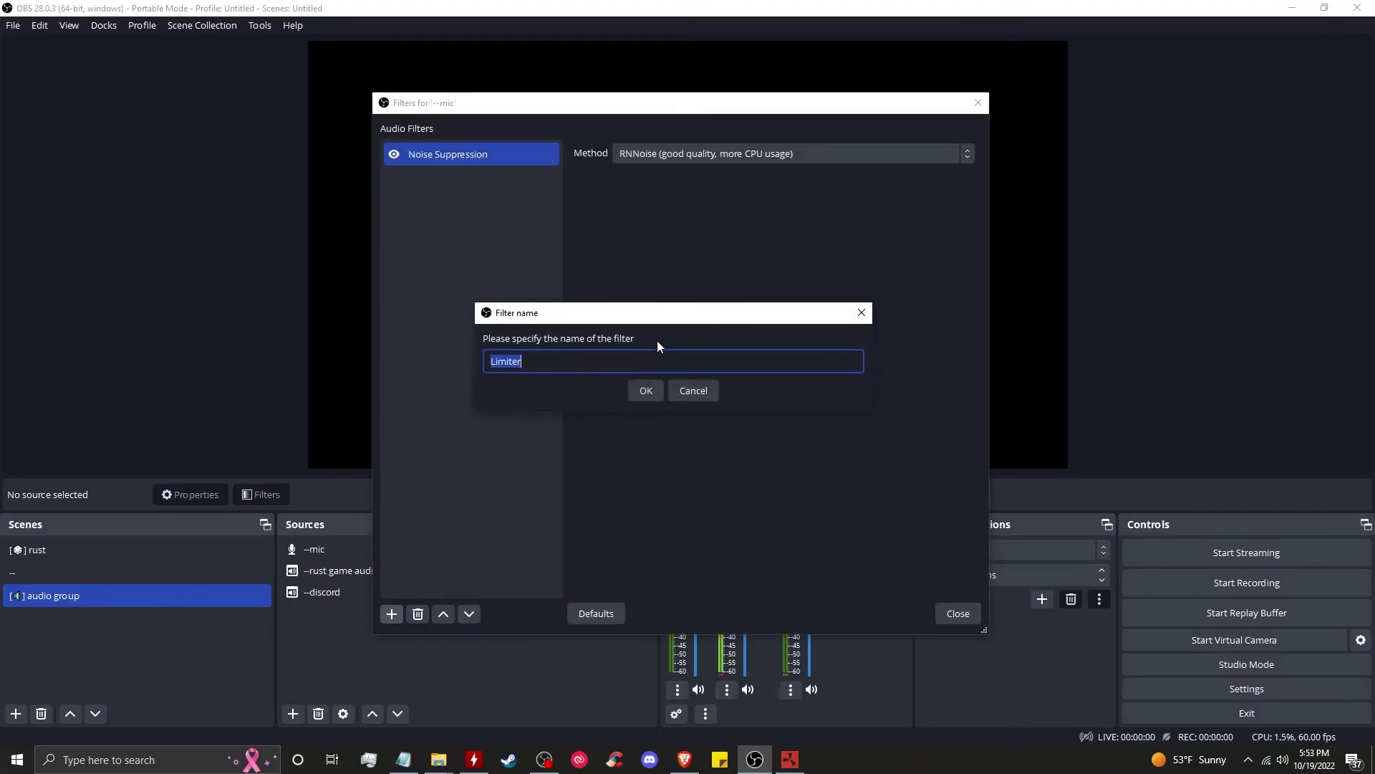
left_click(655, 395)
left_click_drag(880, 154, 847, 149)
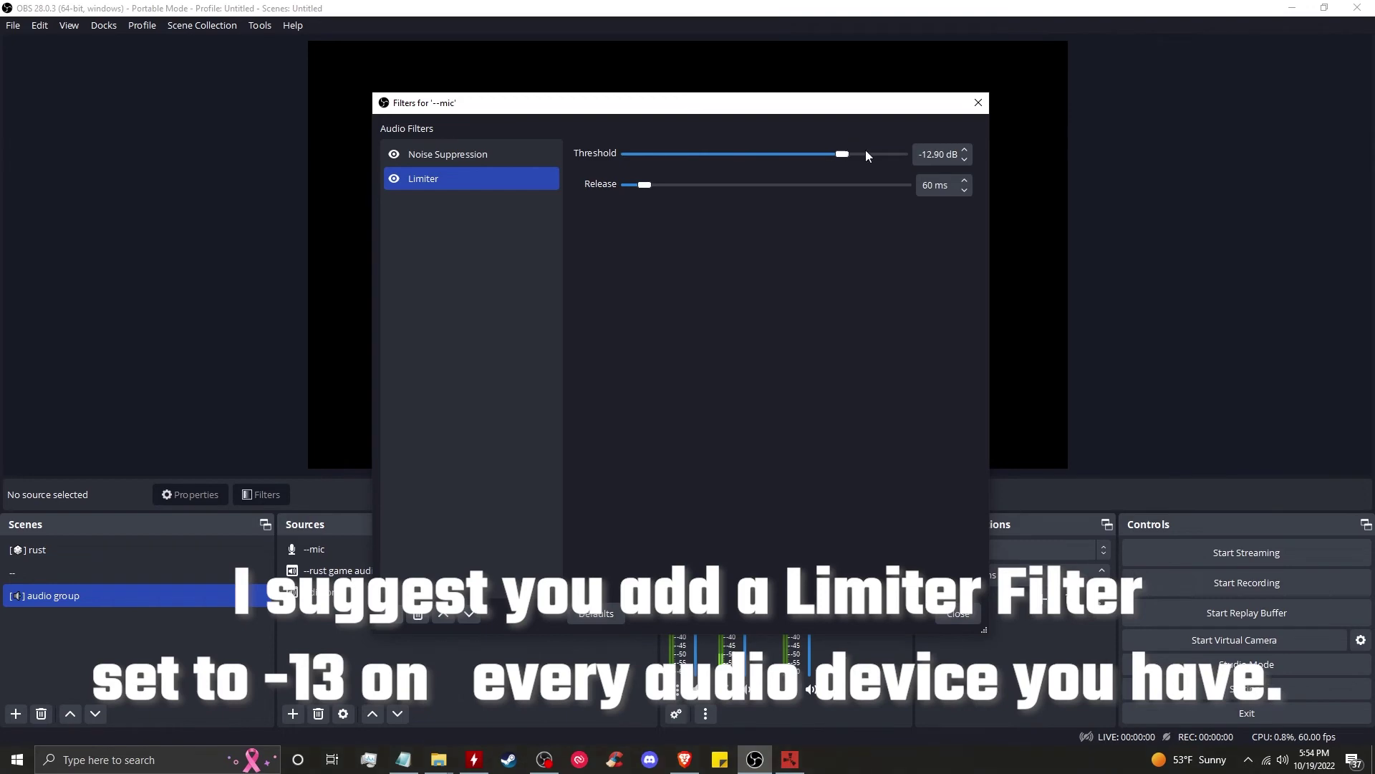
left_click(965, 159)
left_click(958, 613)
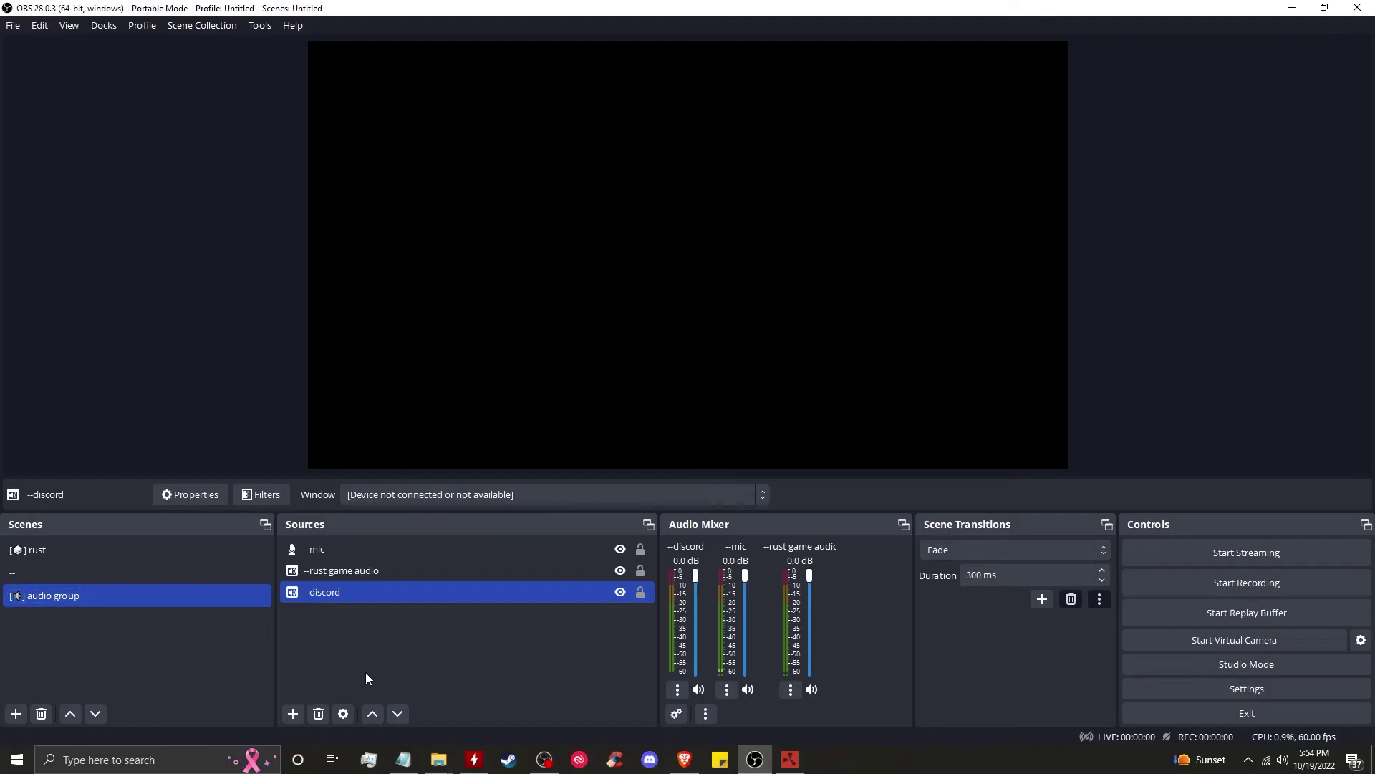
left_click(362, 675)
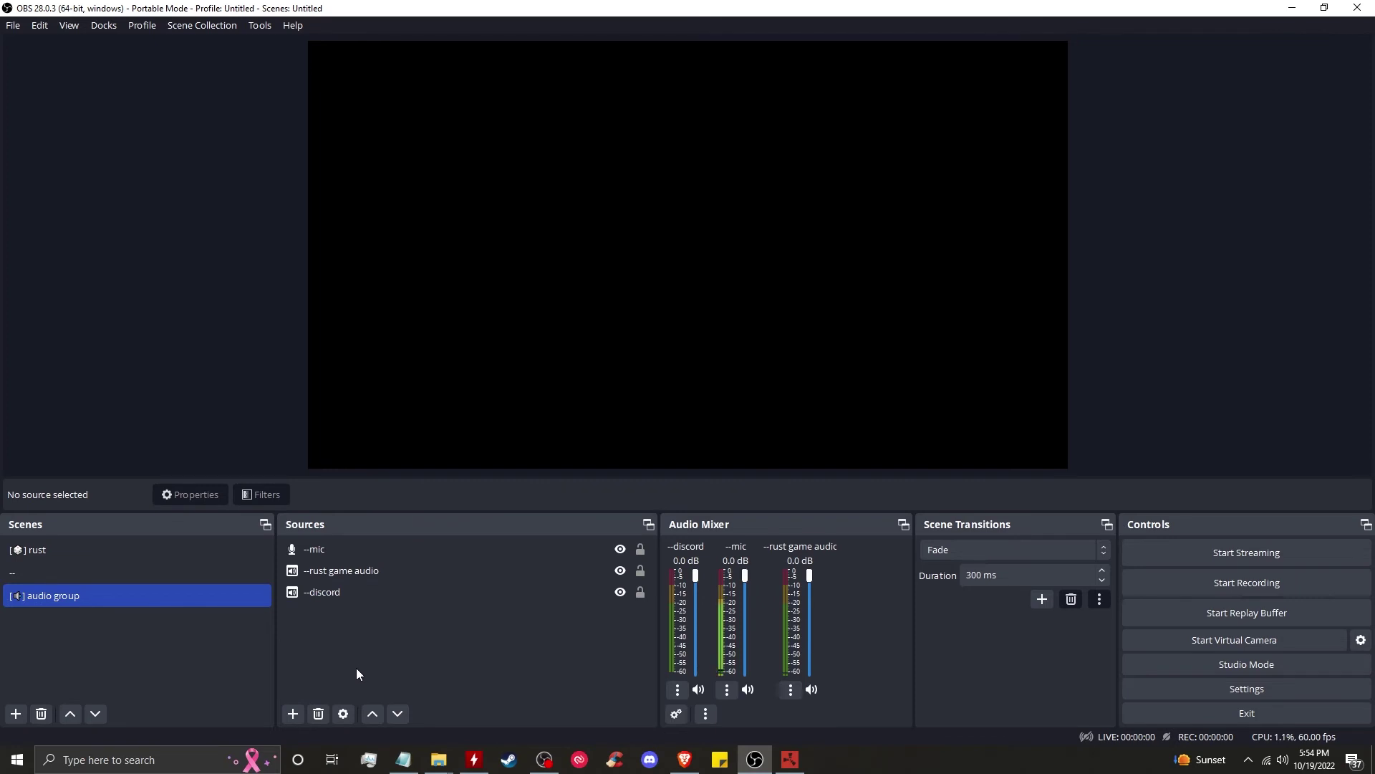
Step: Create a '---' separator scene and a new recording scene
right_click(85, 653)
left_click(109, 657)
type("-")
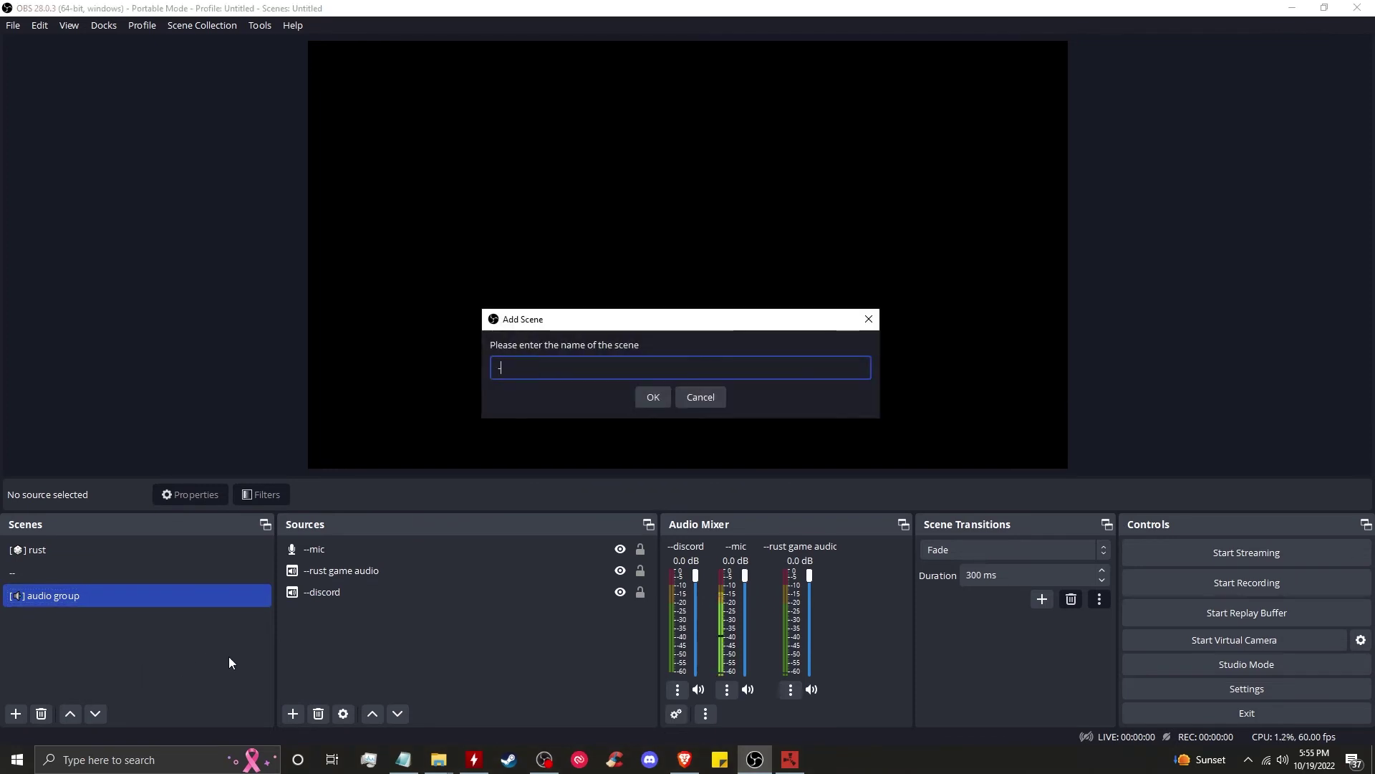
type("--")
key("Return")
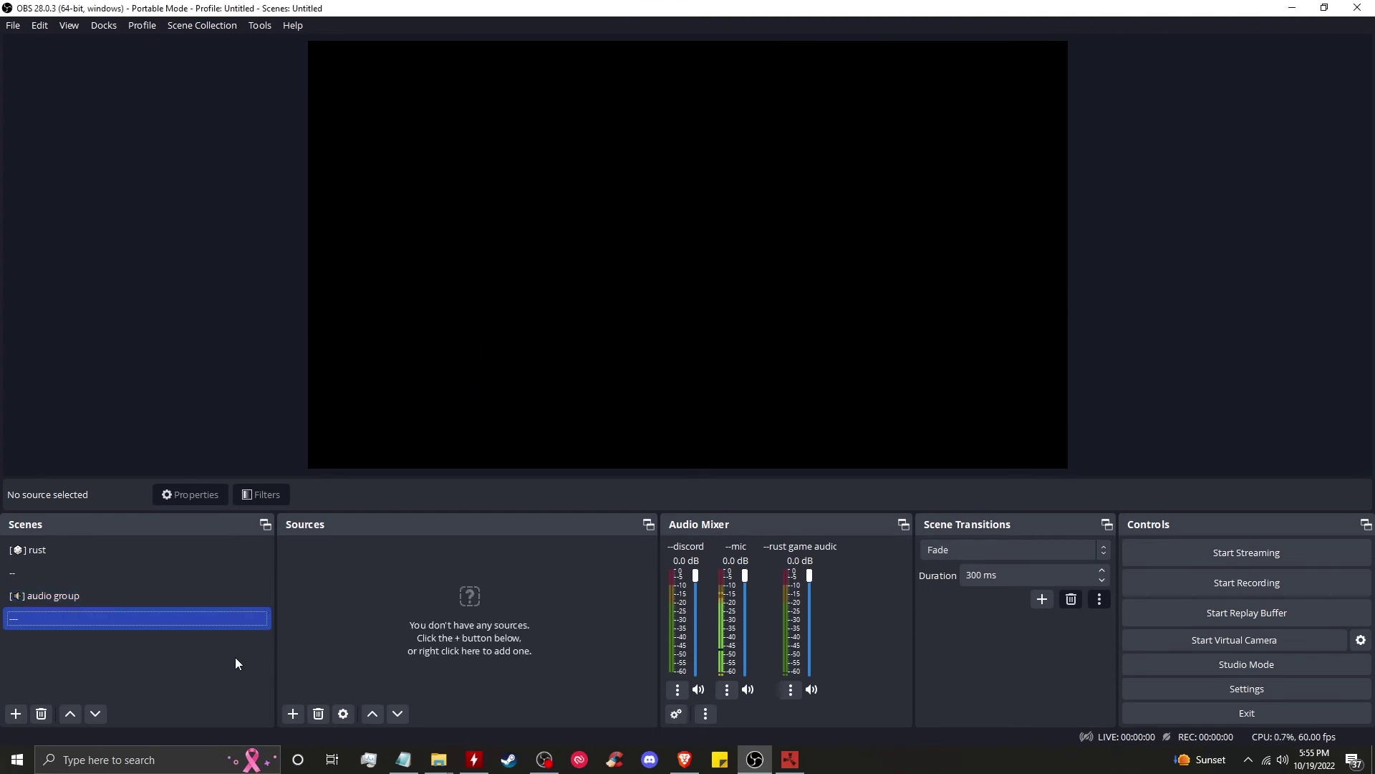
right_click(178, 671)
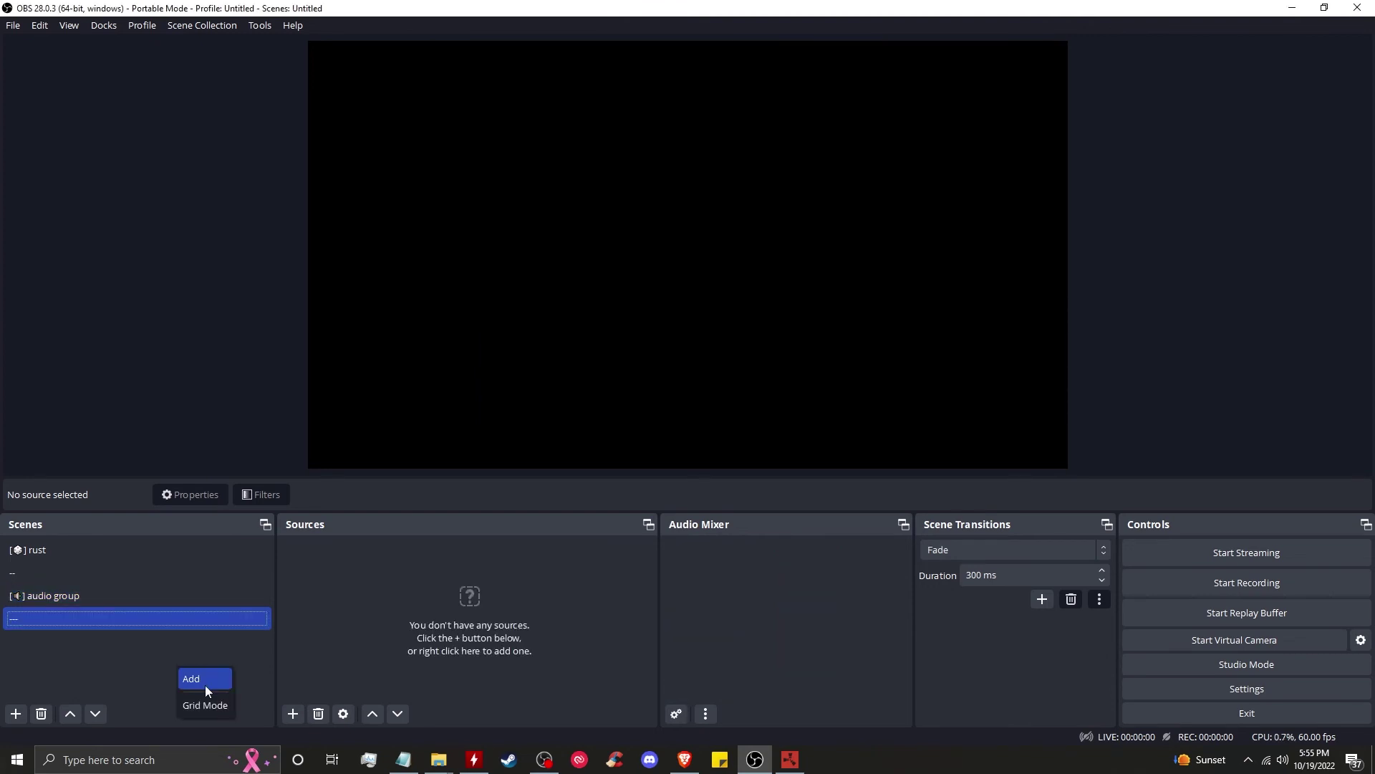
left_click(205, 685)
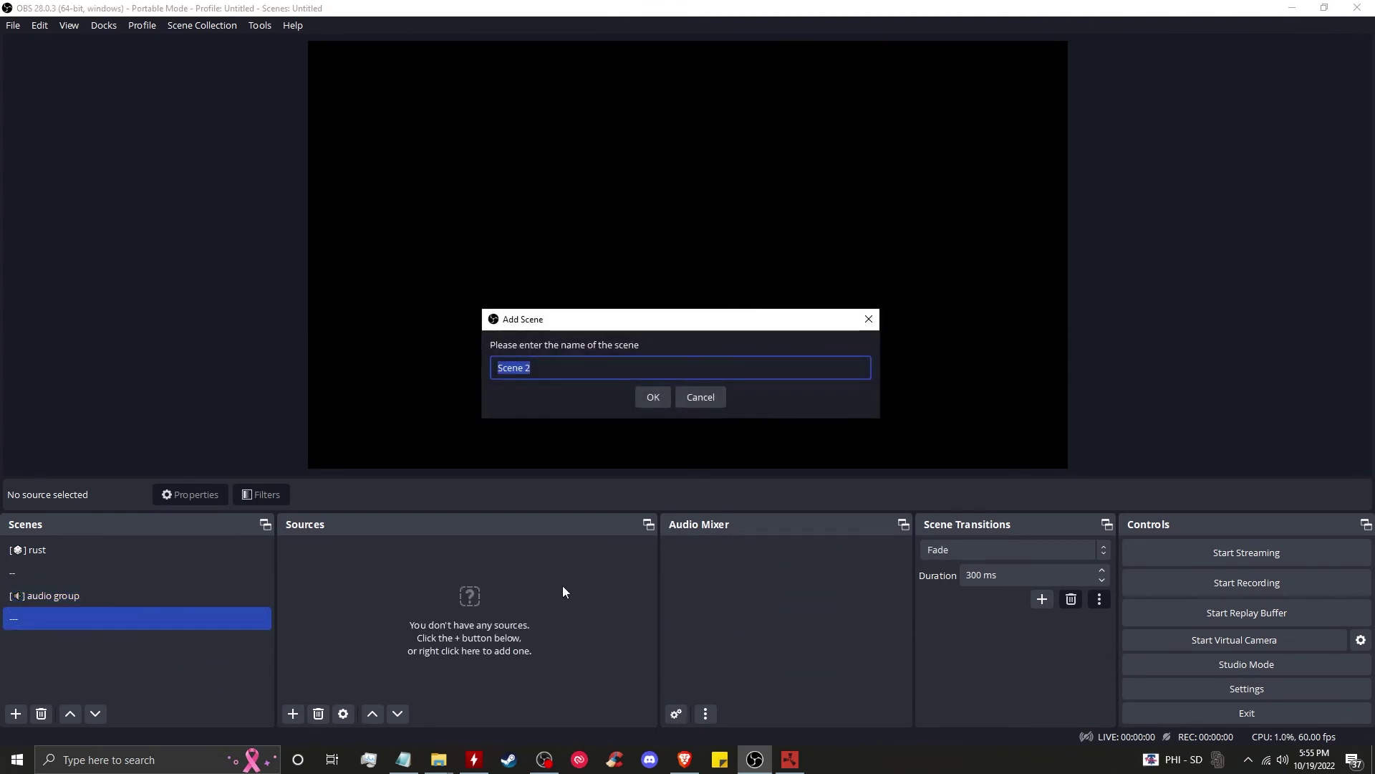
type("[🔴] recording")
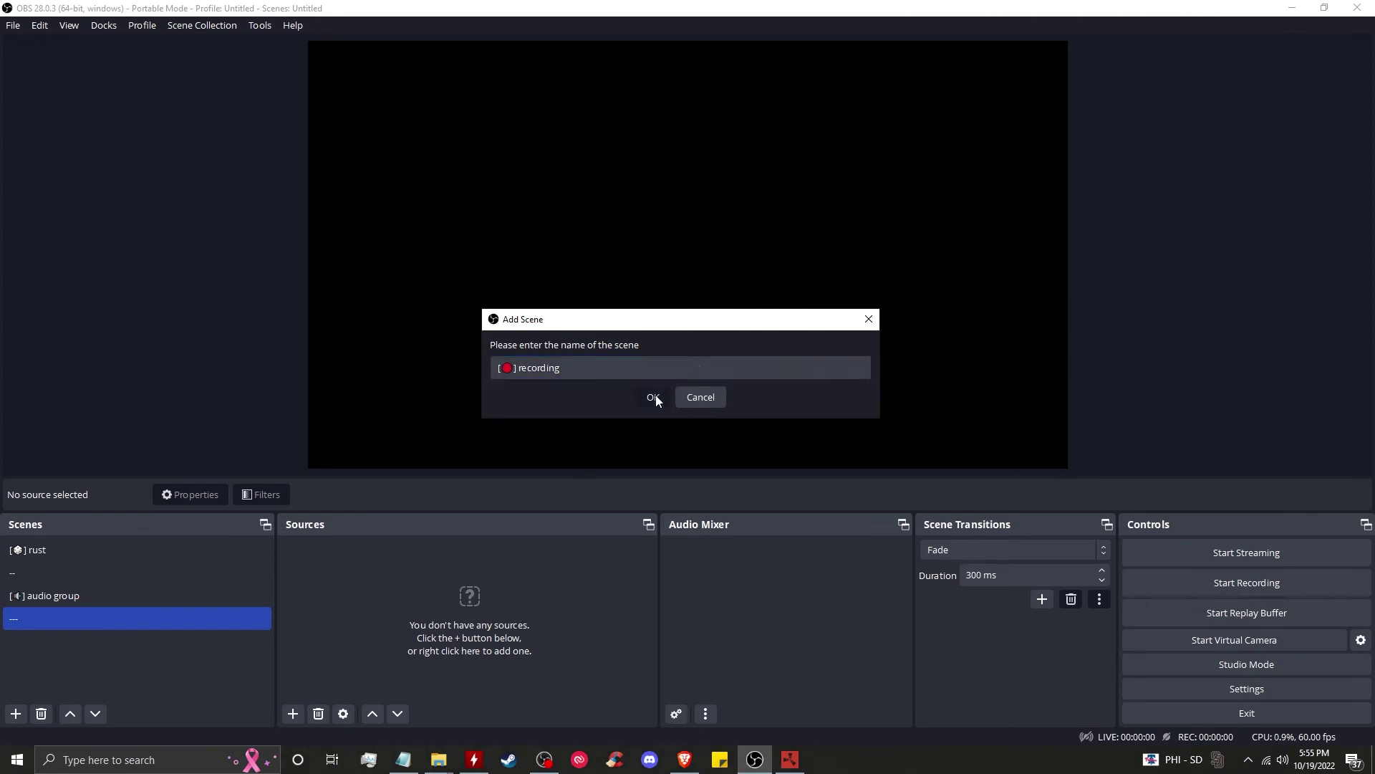
left_click(661, 395)
Step: Add the existing rust scene as a source in the recording scene
right_click(380, 630)
mouse_move(462, 501)
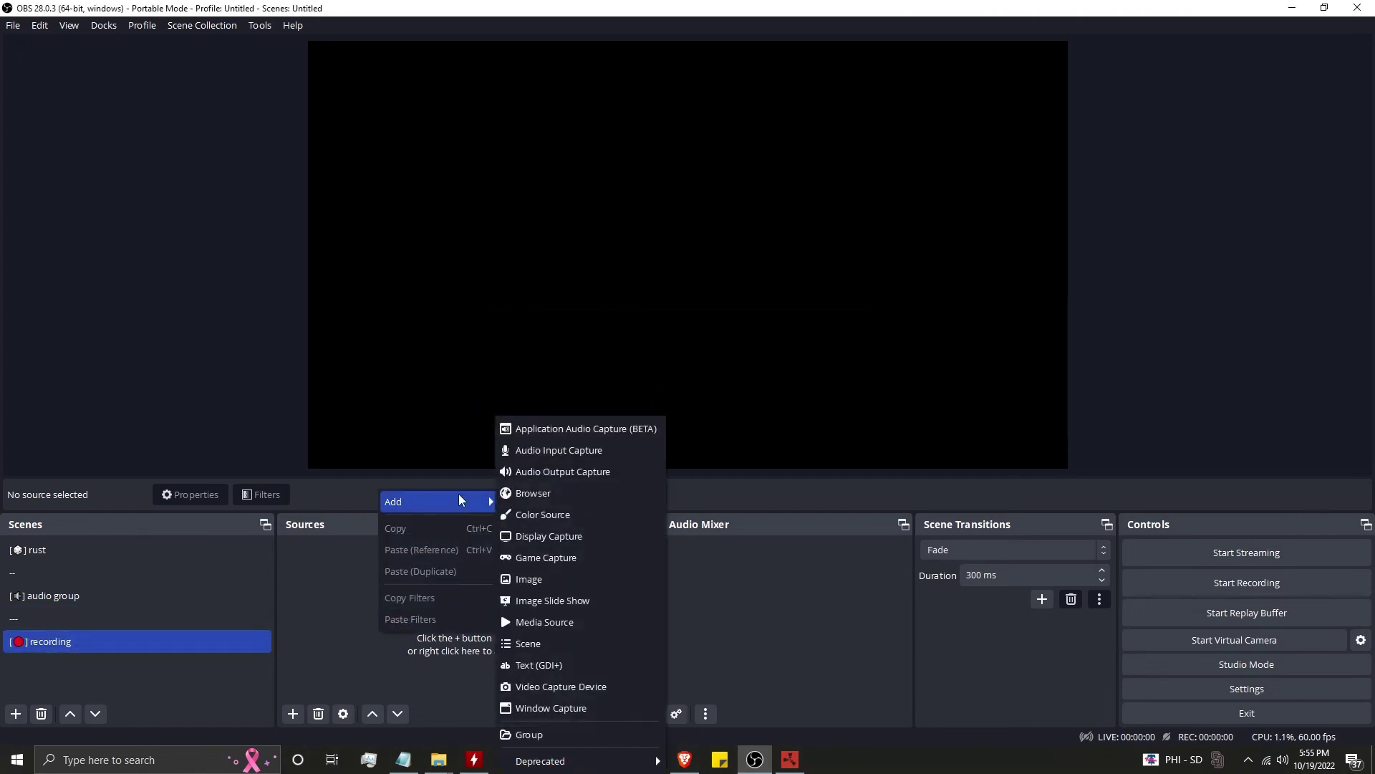
left_click(572, 643)
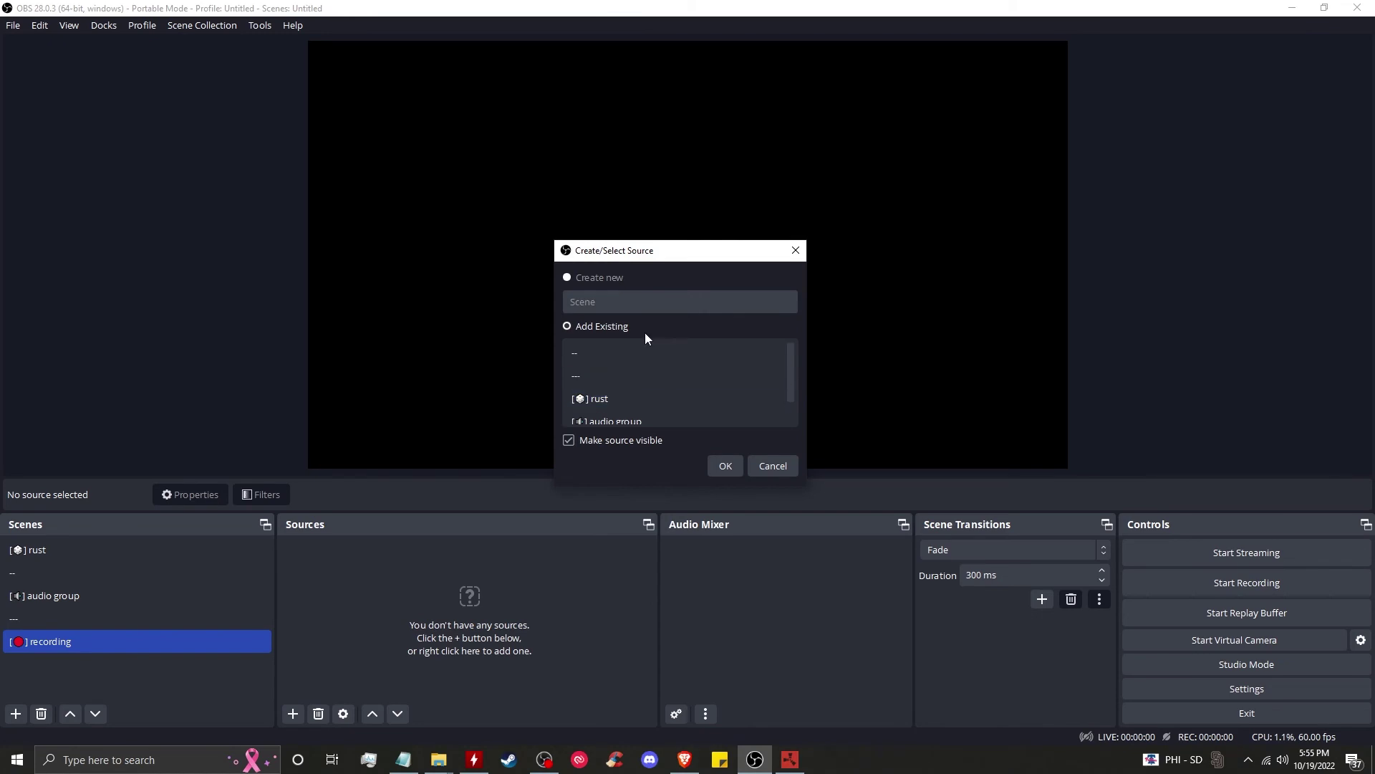
left_click(636, 398)
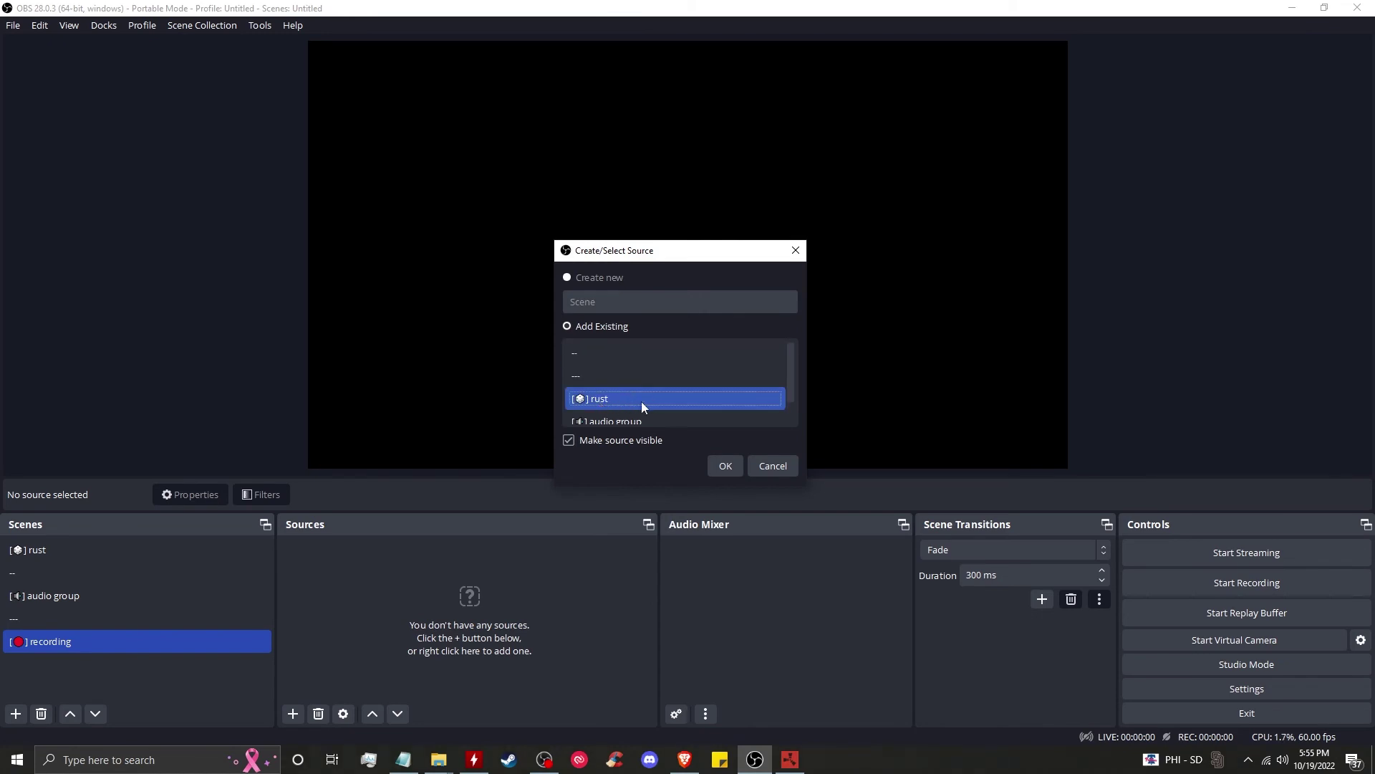
left_click(723, 462)
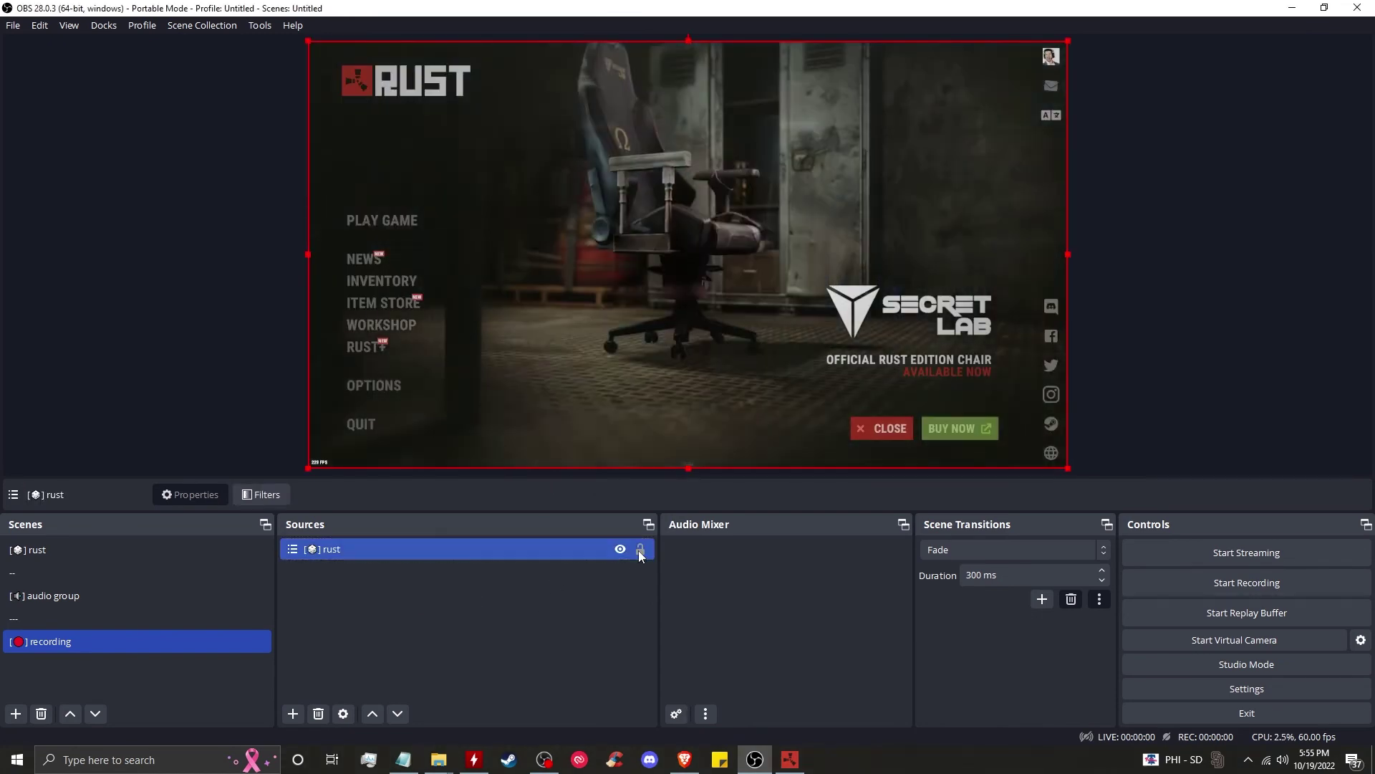
Step: Add the existing audio group scene as a source and place it below rust
right_click(487, 601)
mouse_move(513, 613)
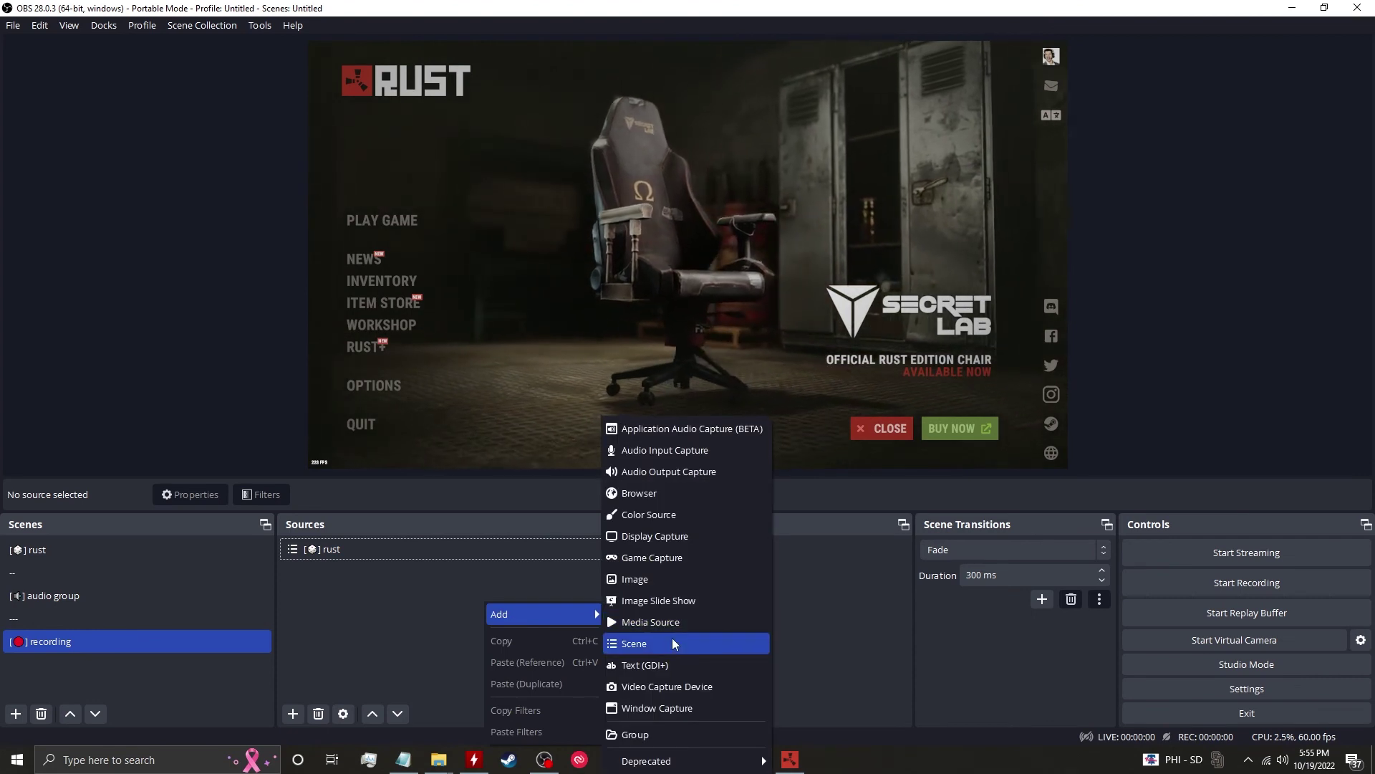
left_click(673, 641)
left_click(636, 399)
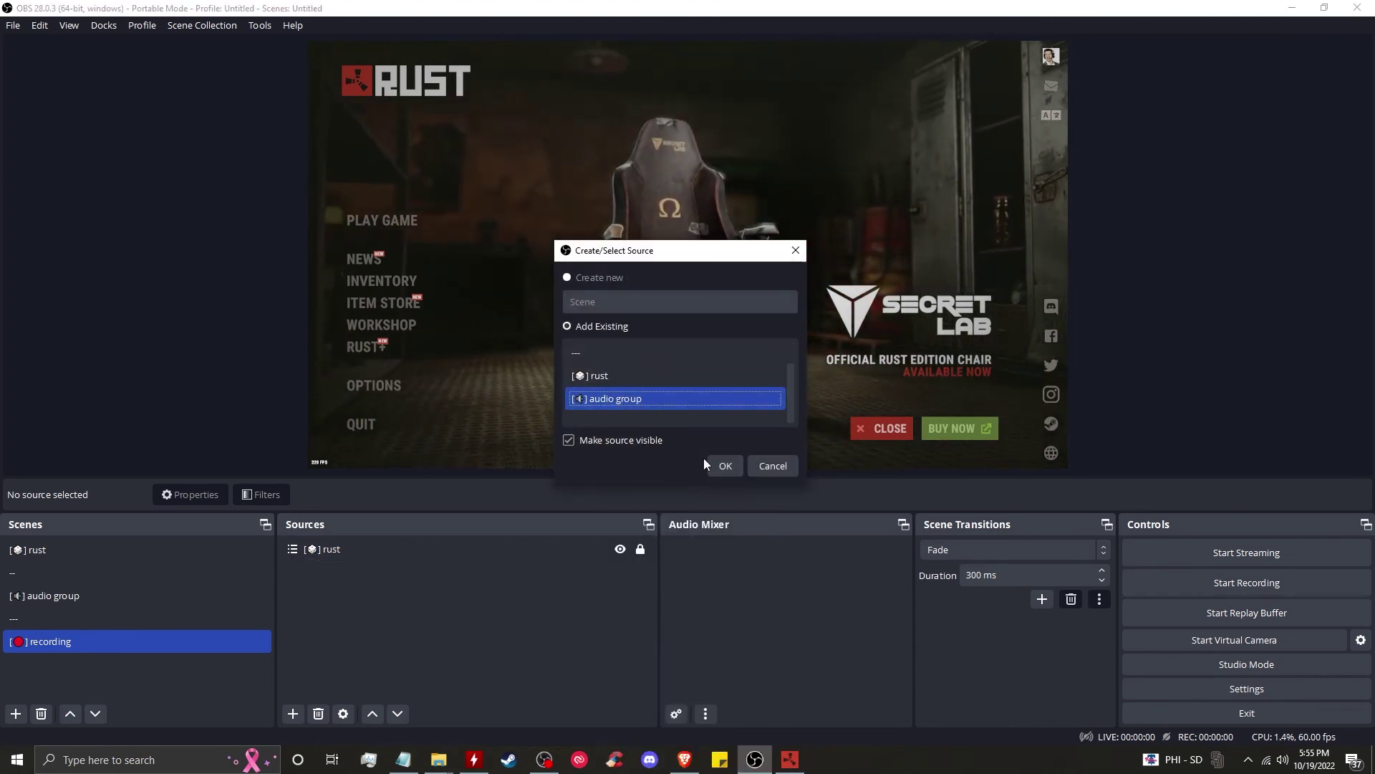
left_click(722, 466)
left_click(372, 573)
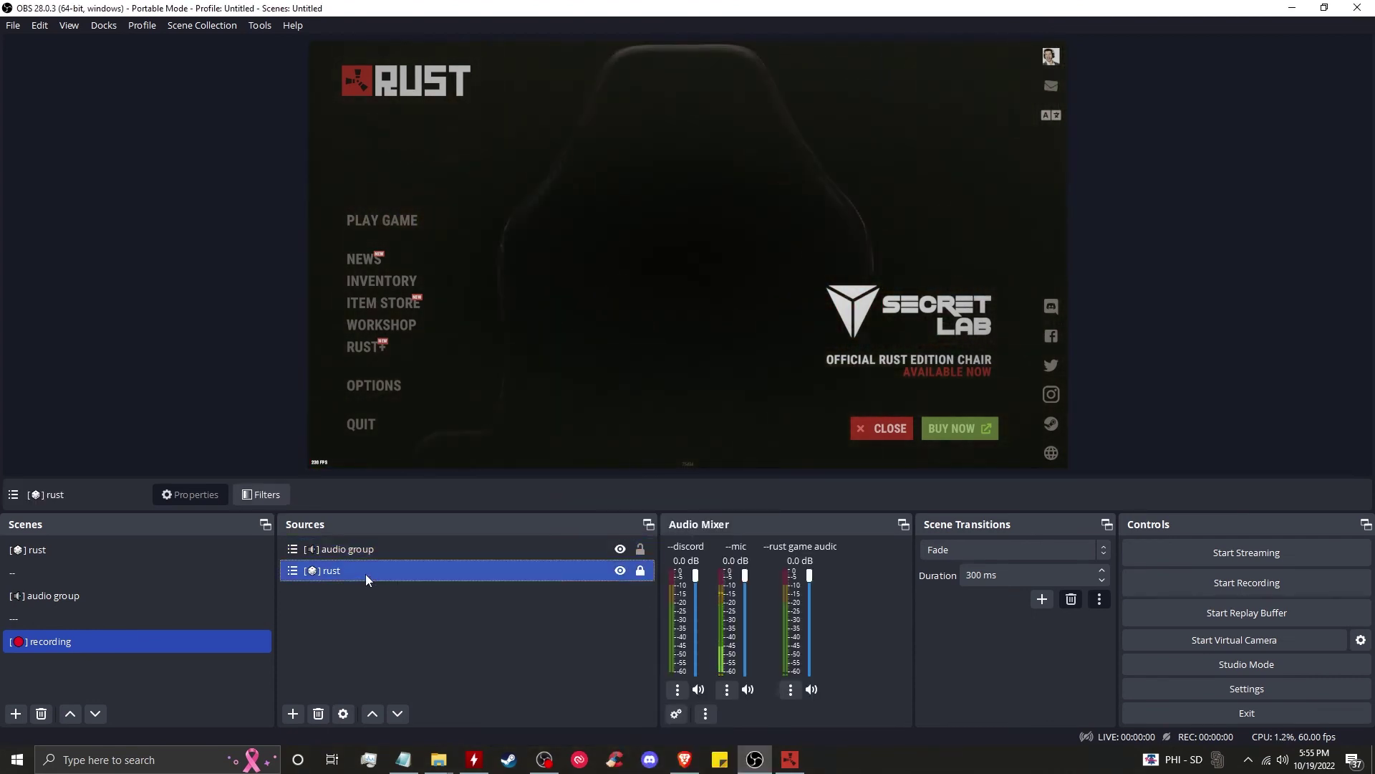
left_click_drag(362, 549, 577, 567)
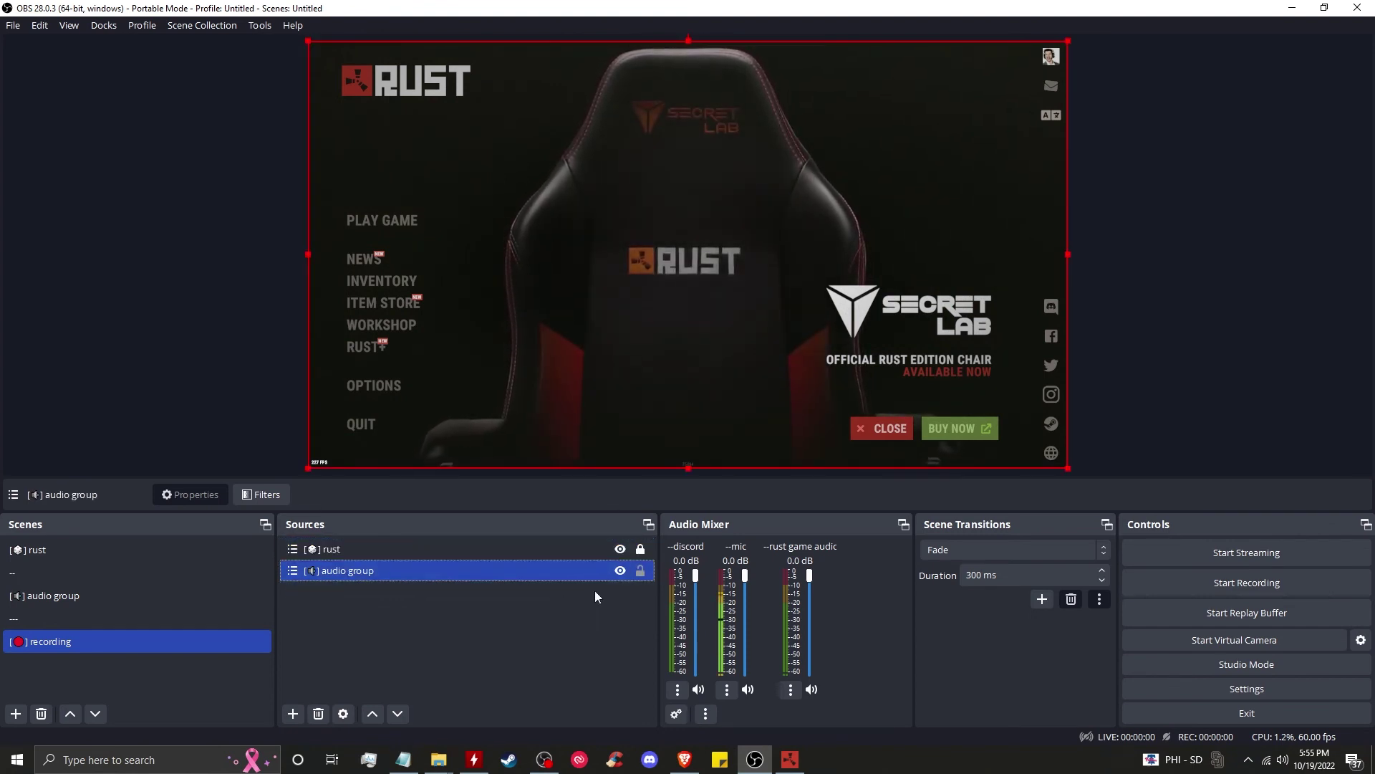
left_click(408, 599)
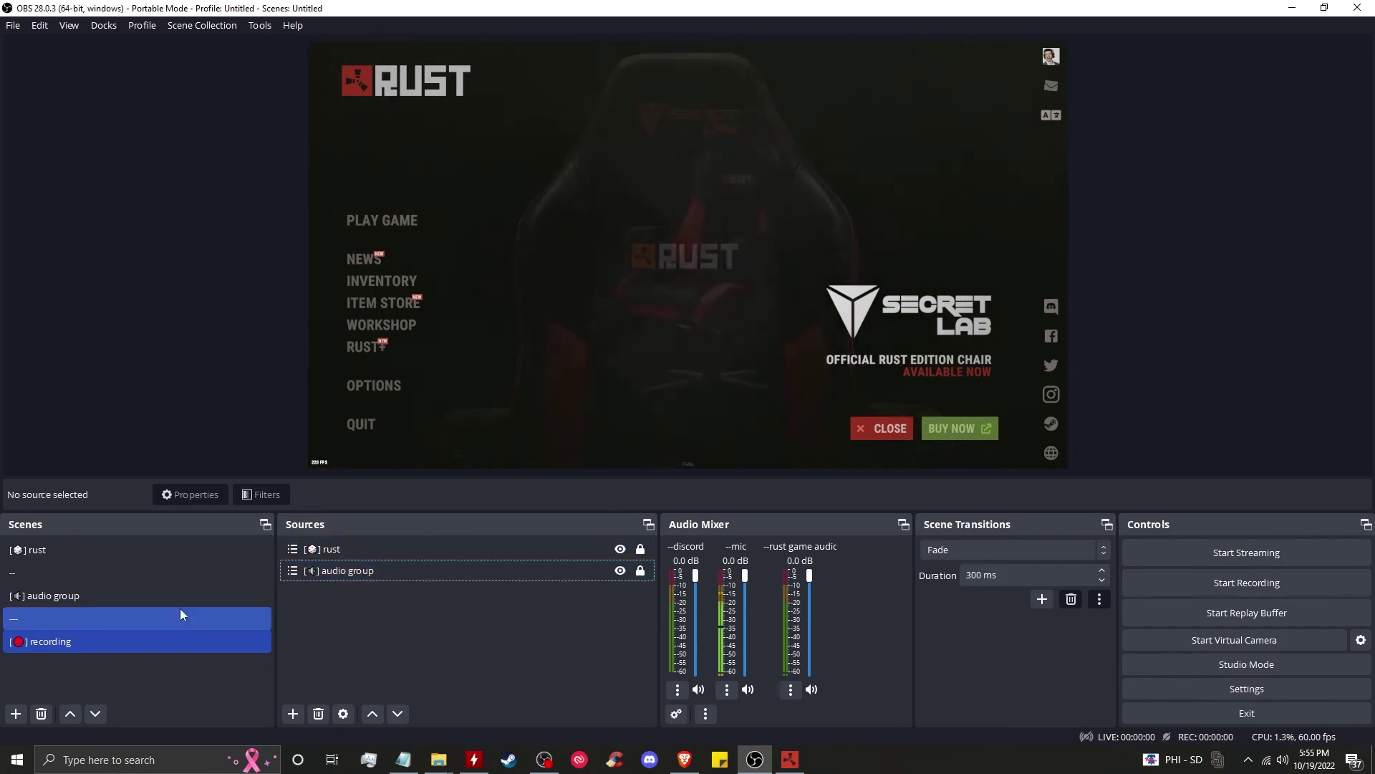
Step: Rename the profile from Untitled to 'Game Recording'
left_click(166, 653)
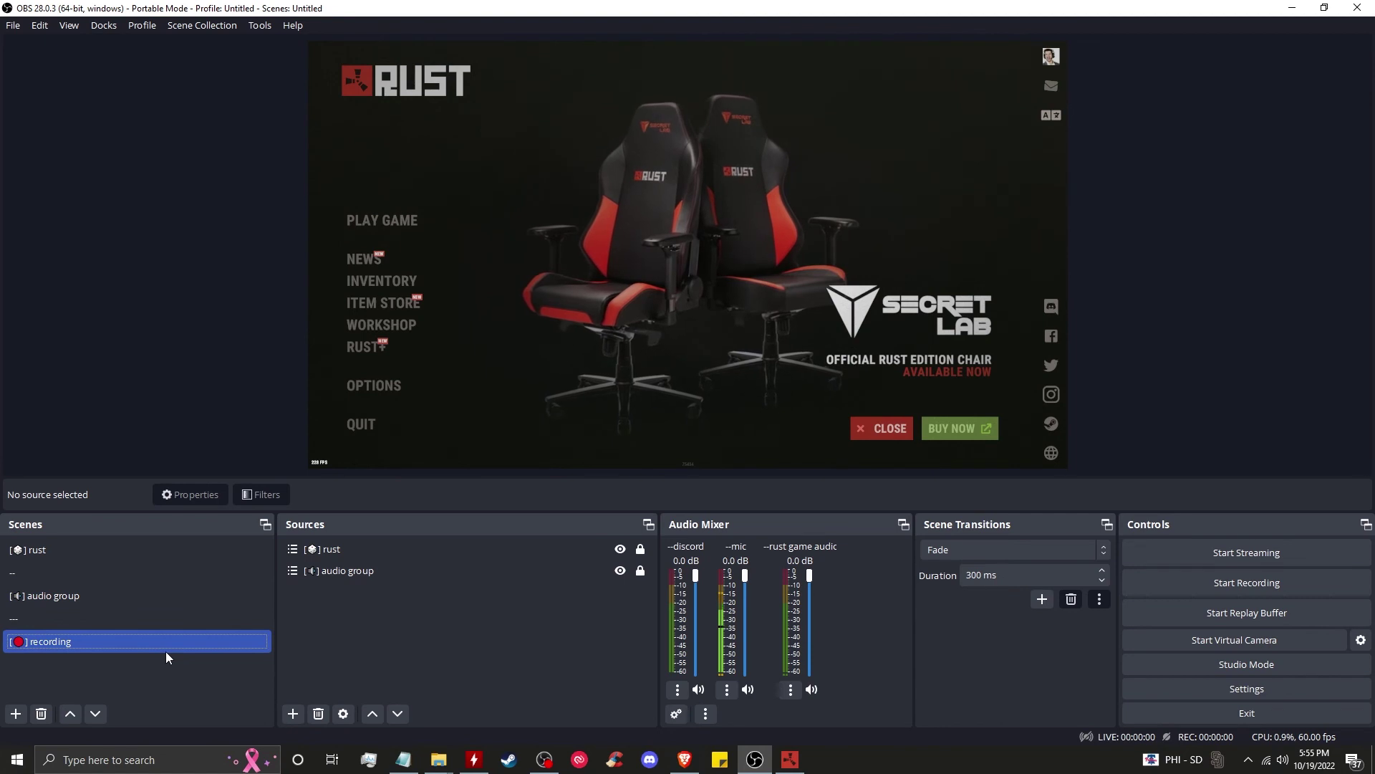
left_click(142, 25)
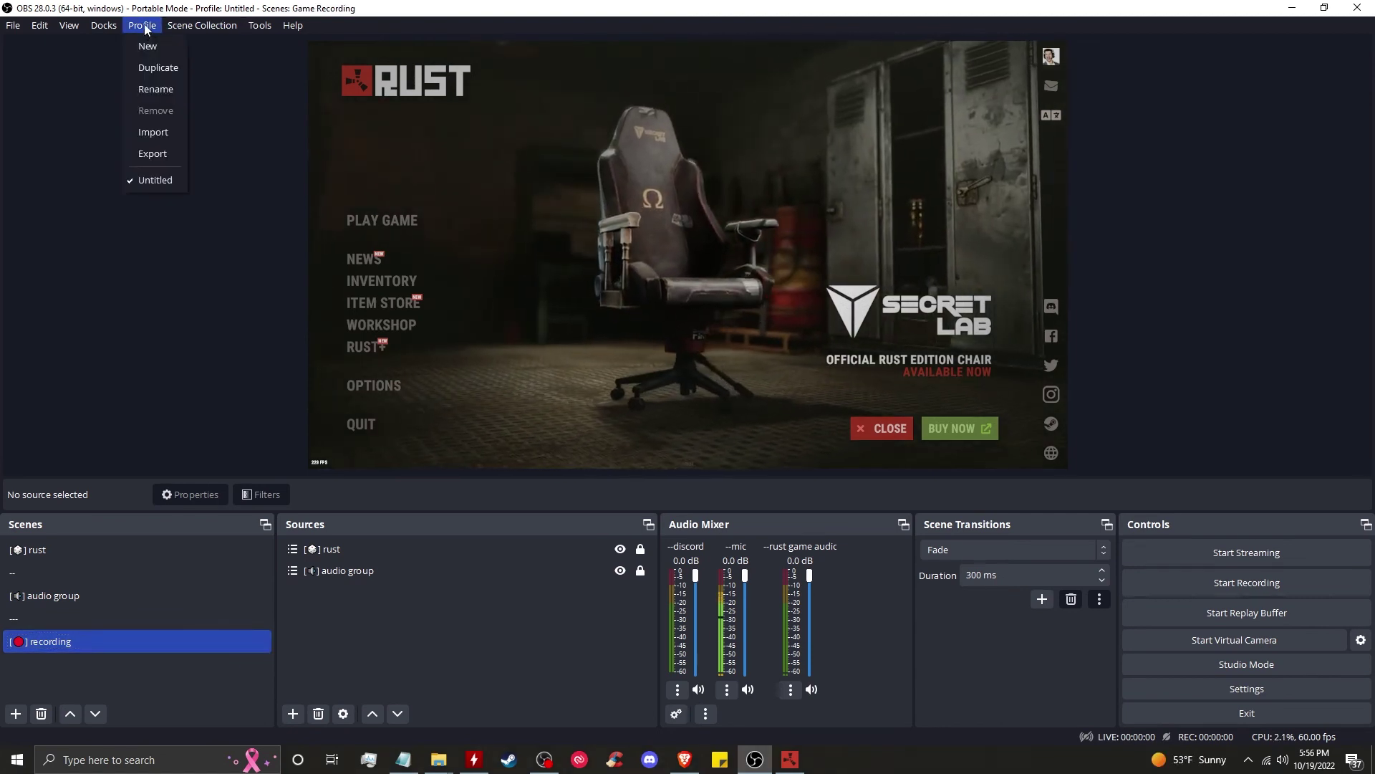
left_click(153, 88)
type("Game")
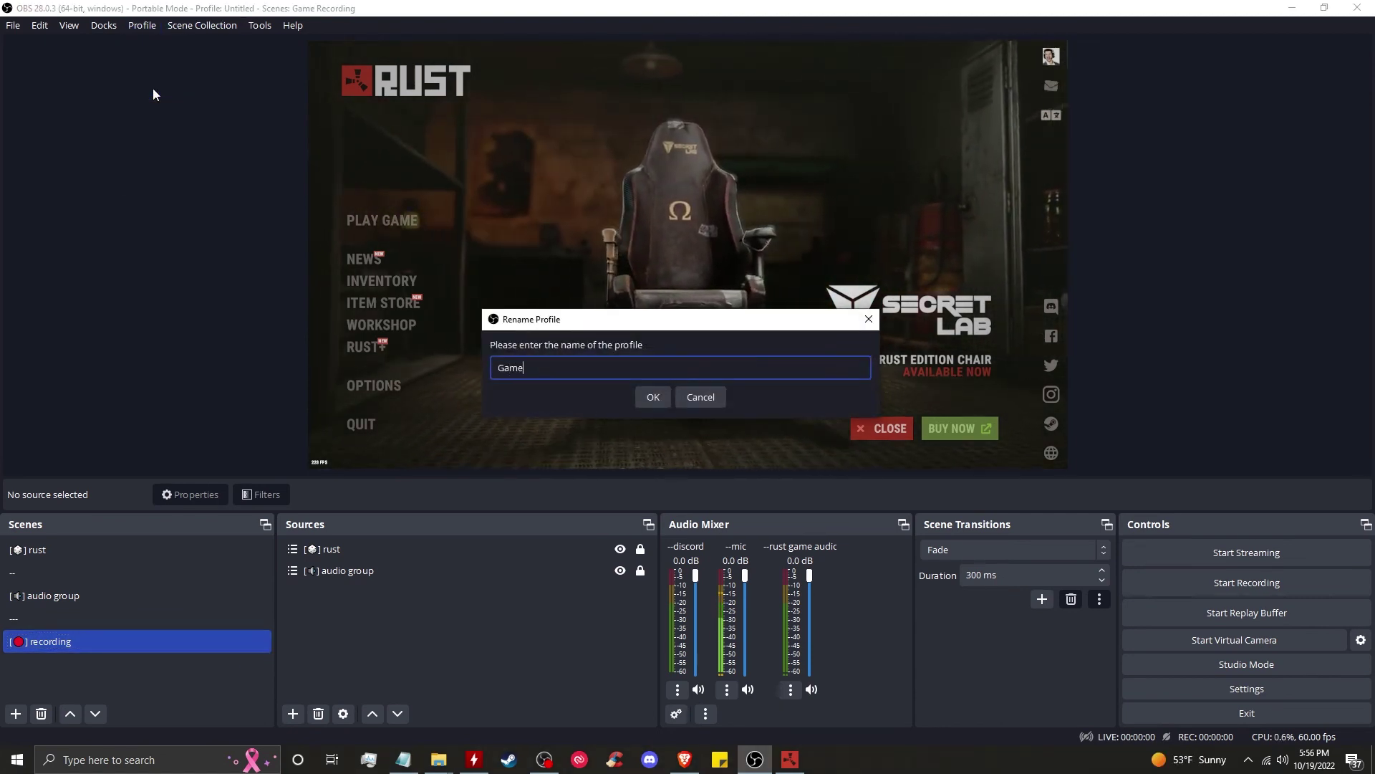
type(" Recording")
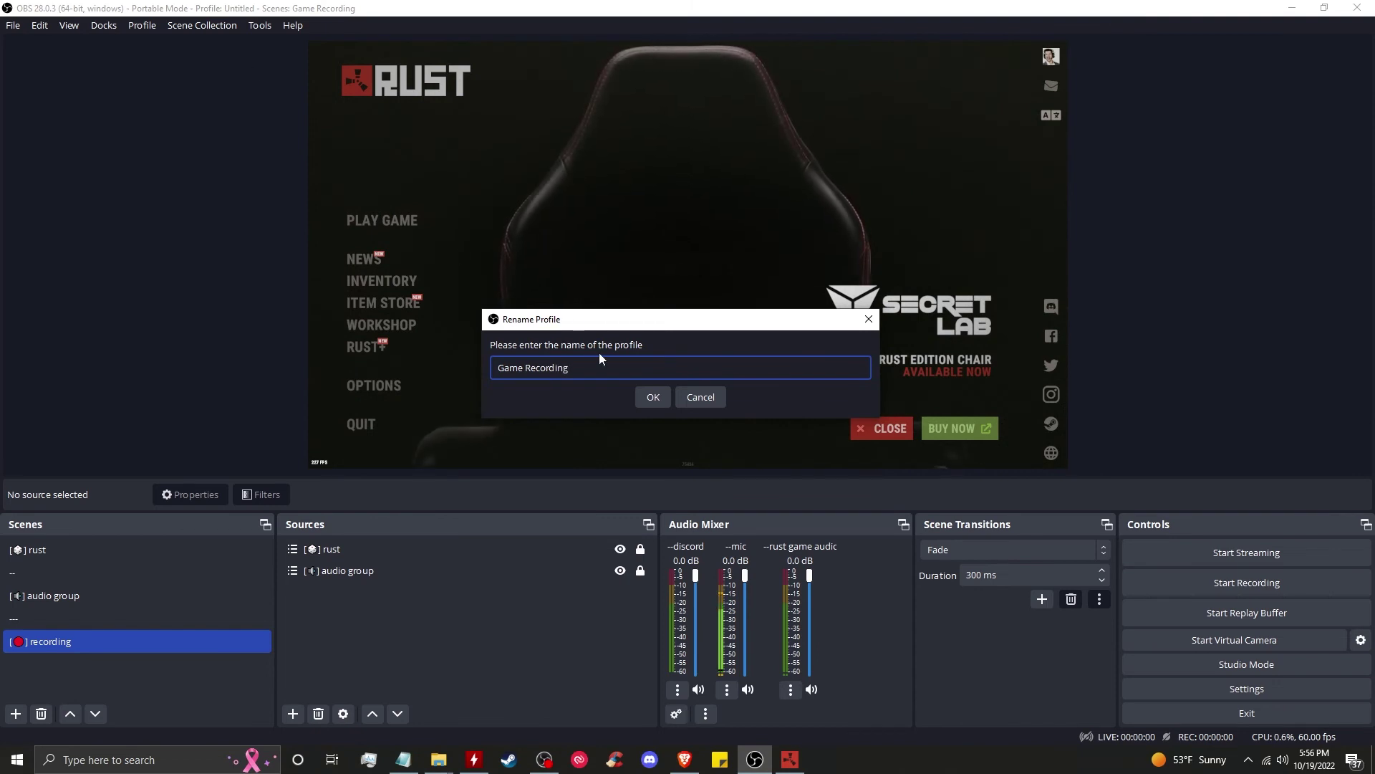
key("Return")
Step: Rename the scene collection from Untitled to 'Game Recording' and verify the new name
left_click(202, 25)
left_click(231, 89)
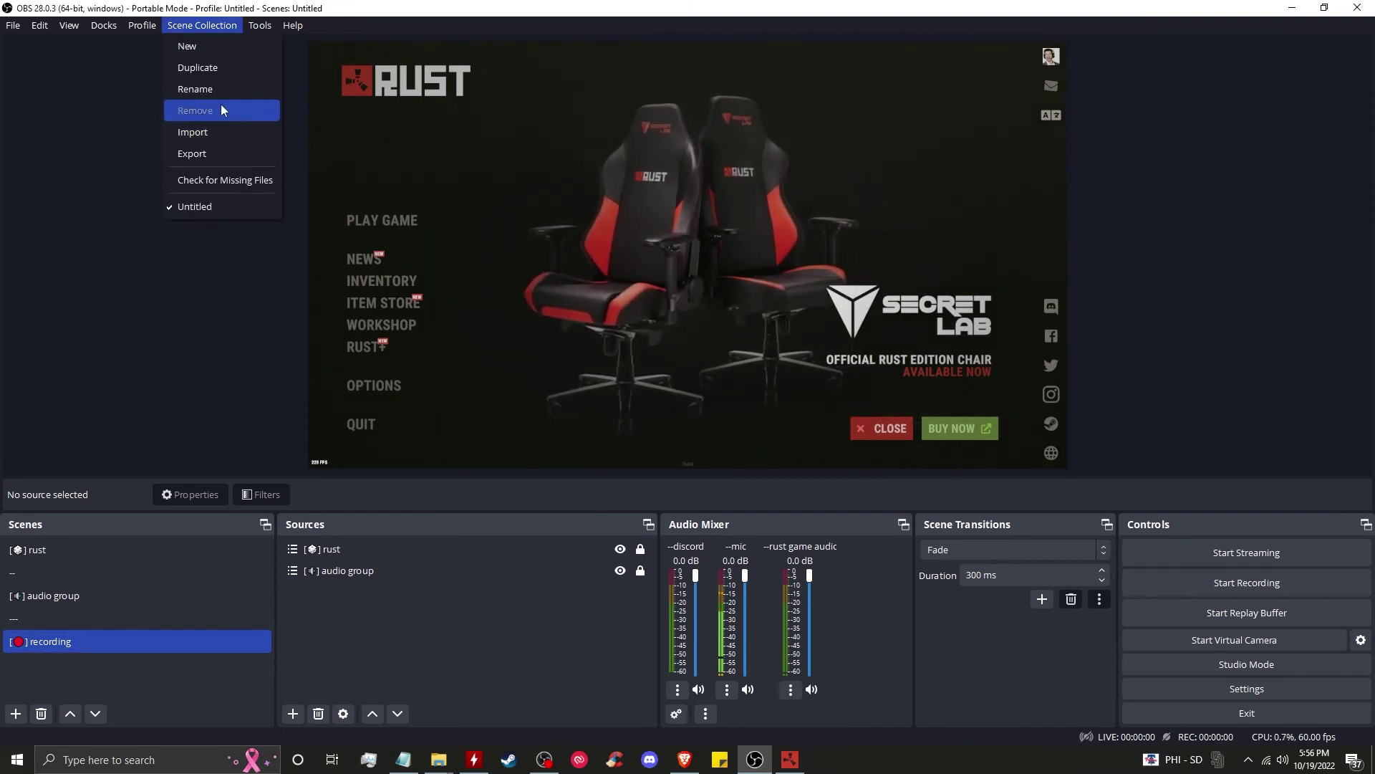
left_click(230, 89)
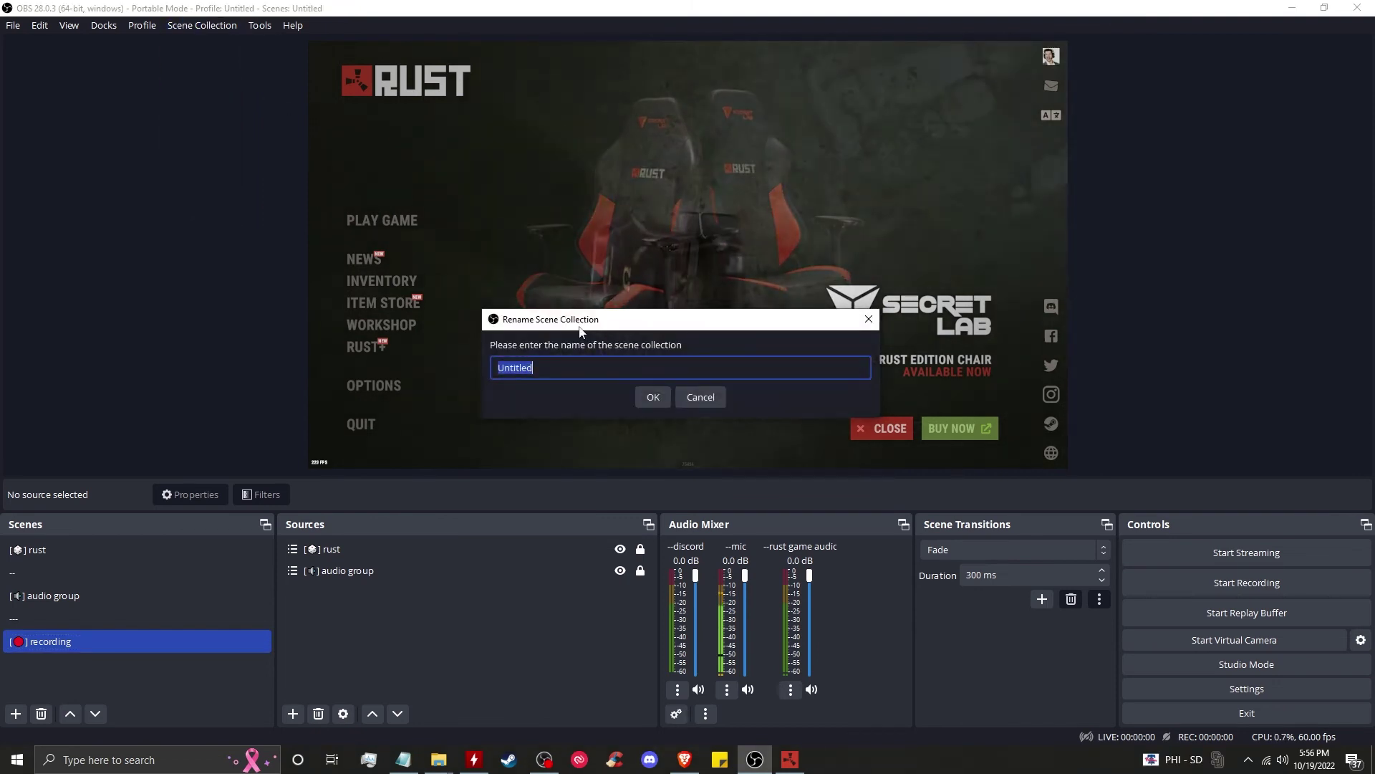
type("RecGame Recording")
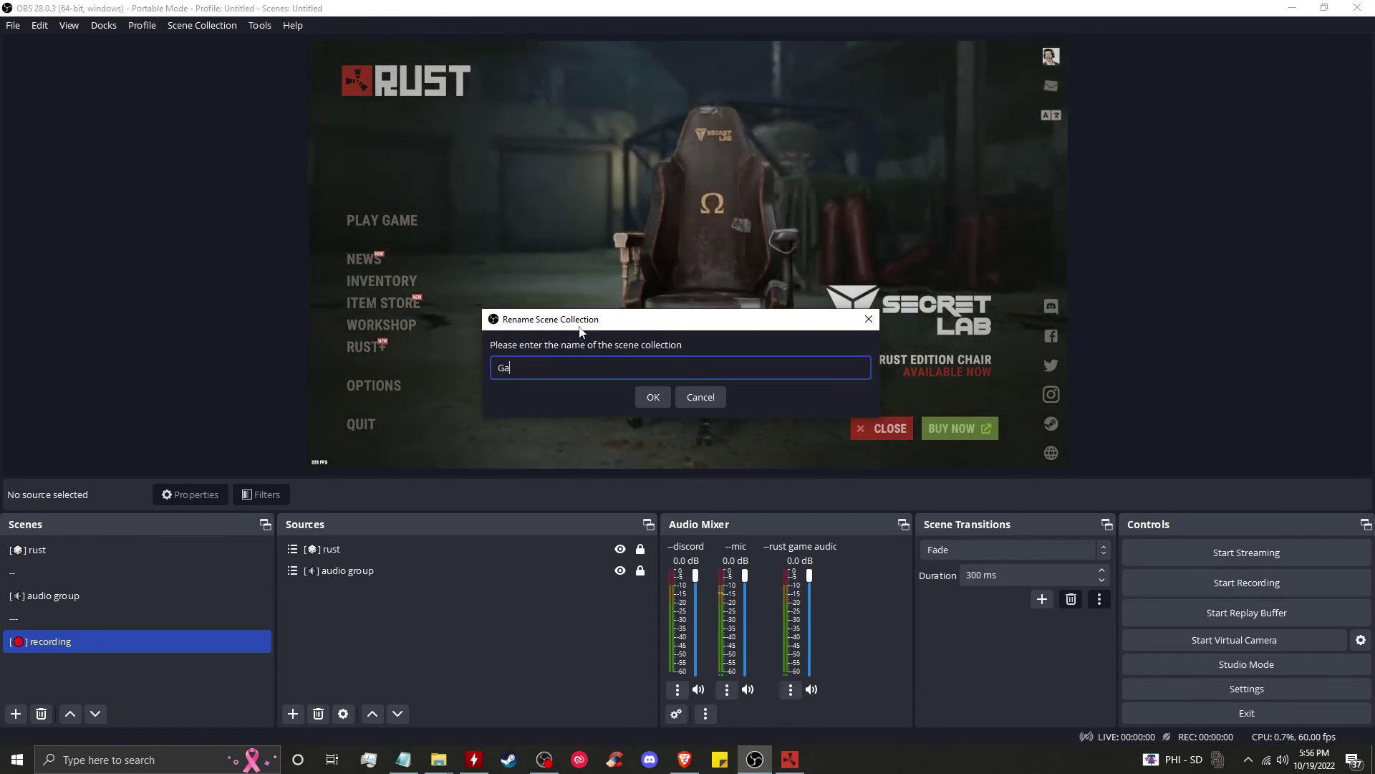
left_click(655, 396)
left_click(201, 26)
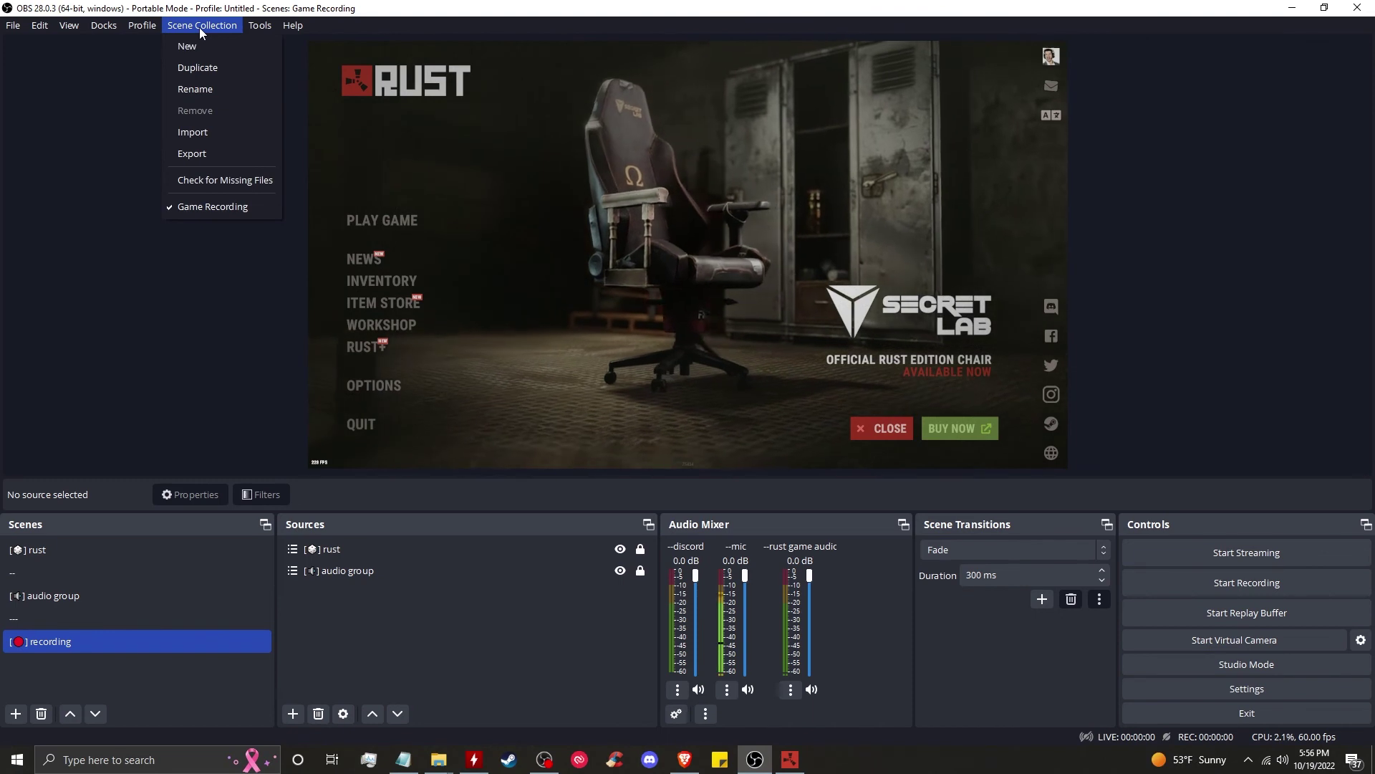
left_click(107, 9)
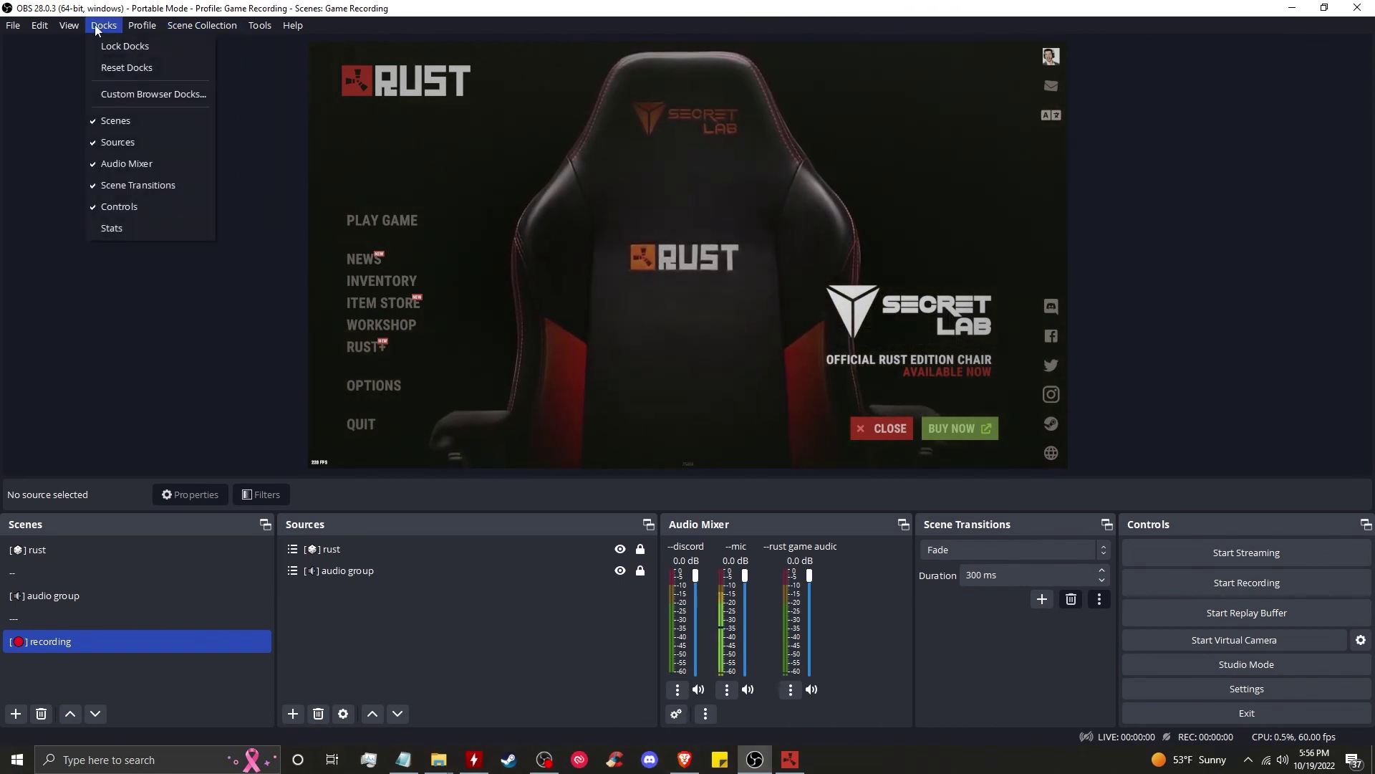
Step: Show the Stats panel and dock it between the Scenes and Sources panels
left_click(129, 228)
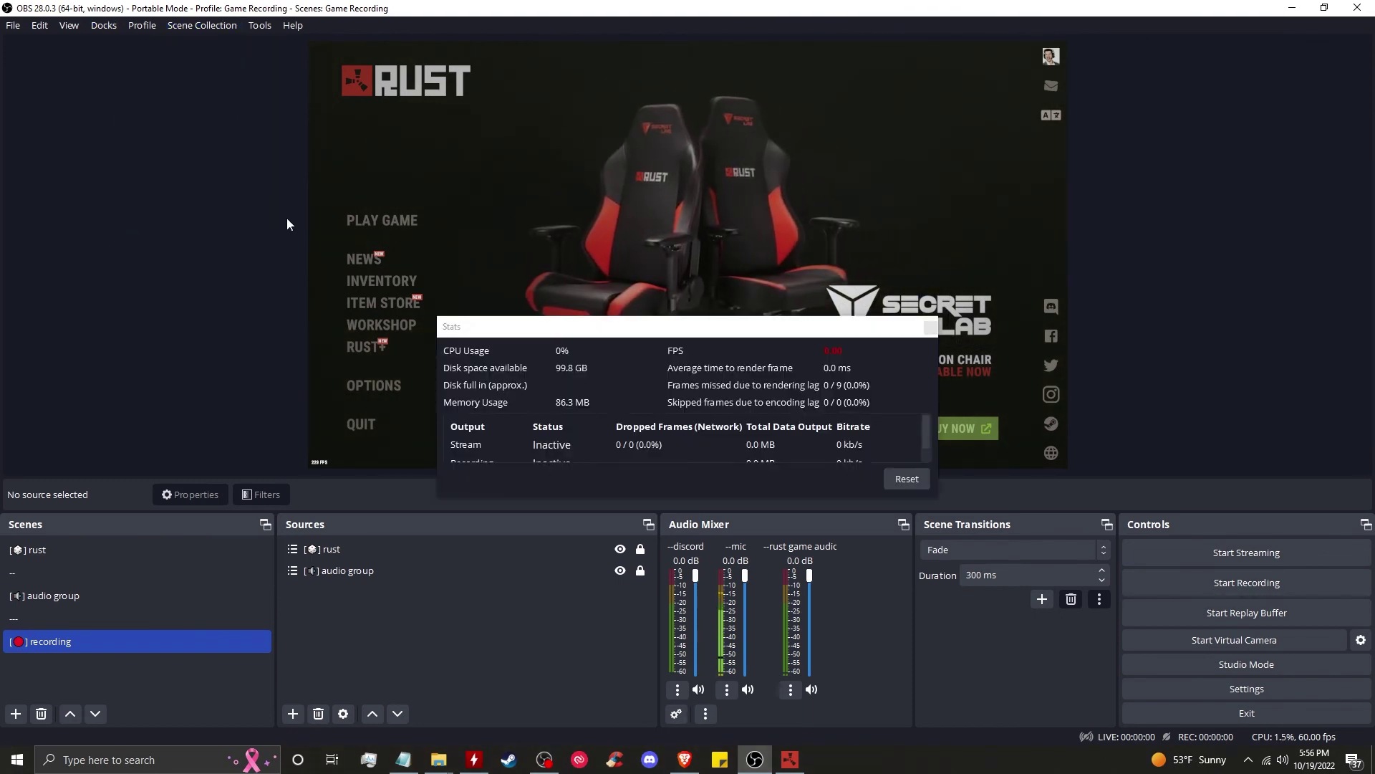
left_click_drag(674, 333, 173, 535)
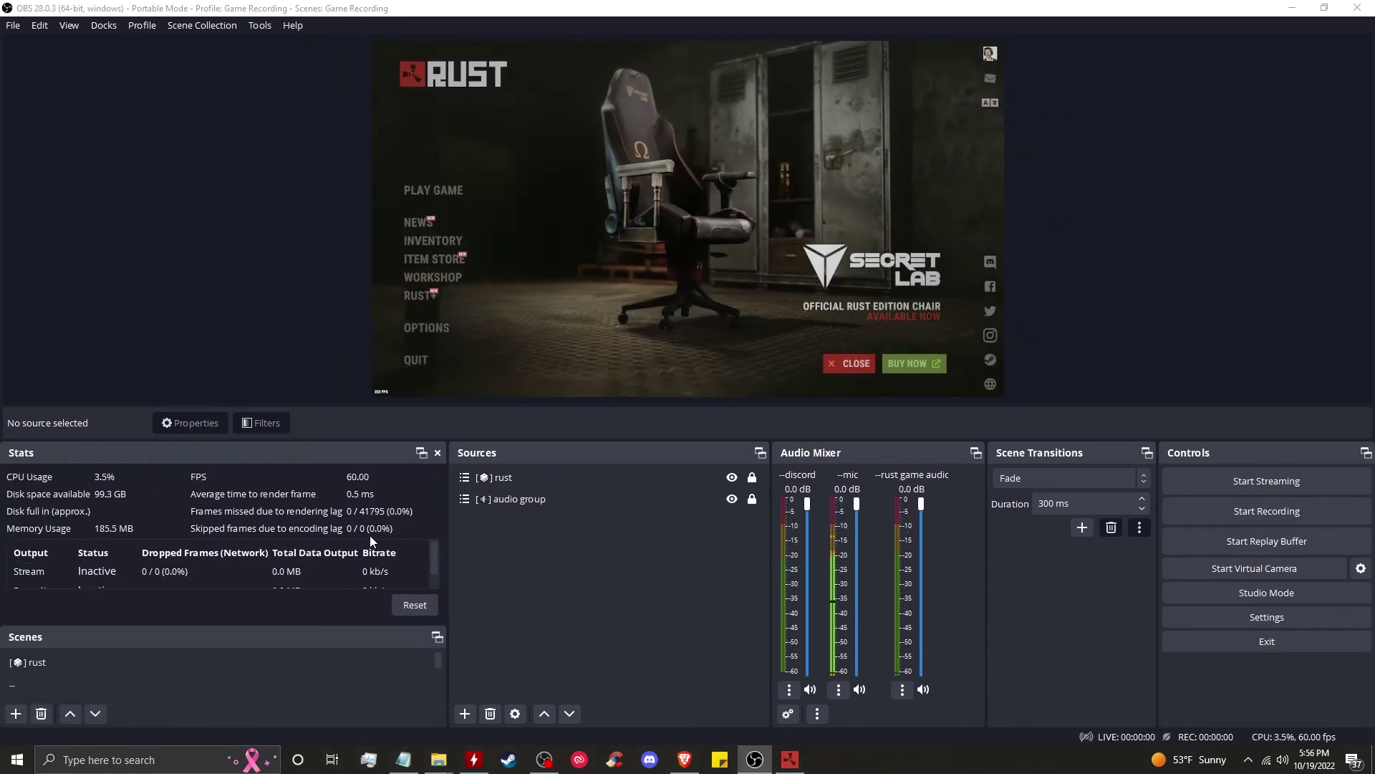
left_click_drag(281, 454, 510, 531)
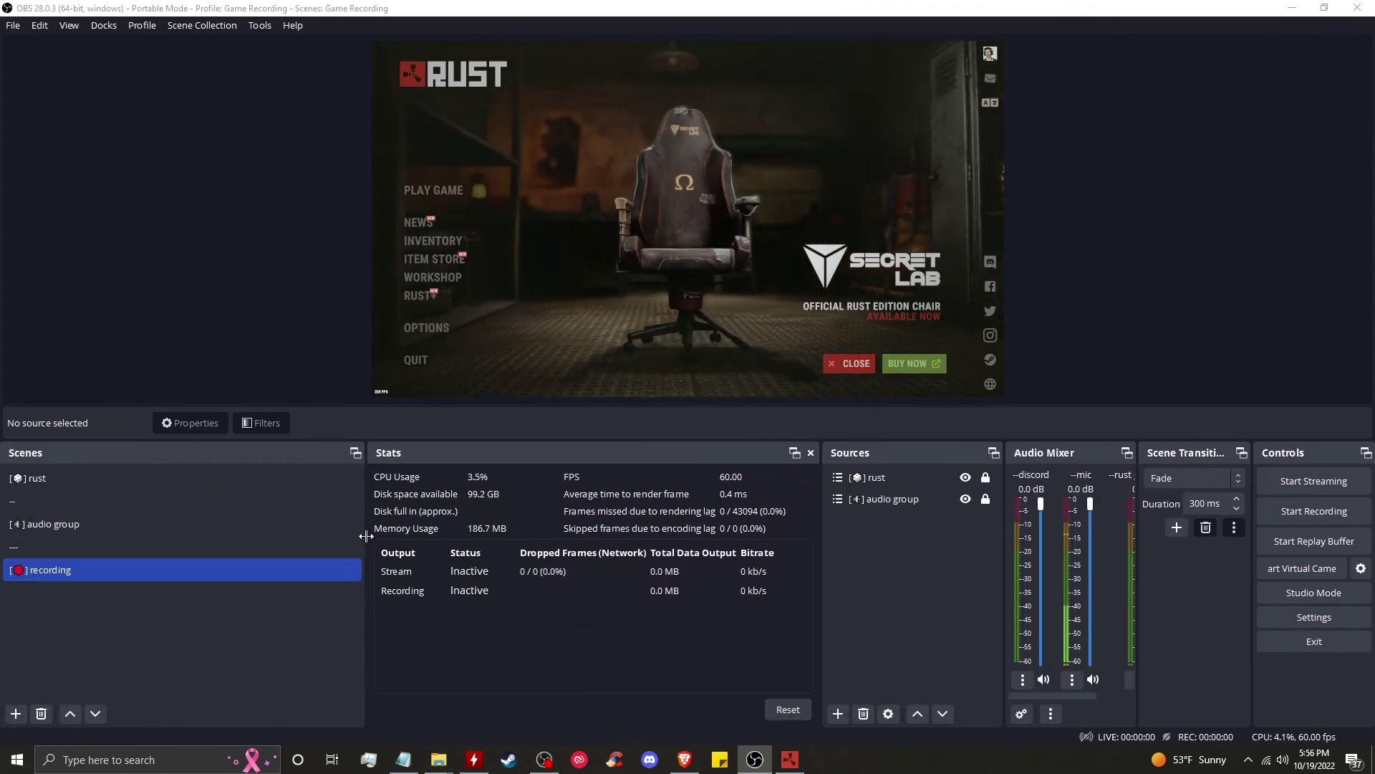
Step: Resize the bottom docks: narrow Scenes and Sources, widen the Audio Mixer, trim Stats
left_click_drag(364, 538, 155, 540)
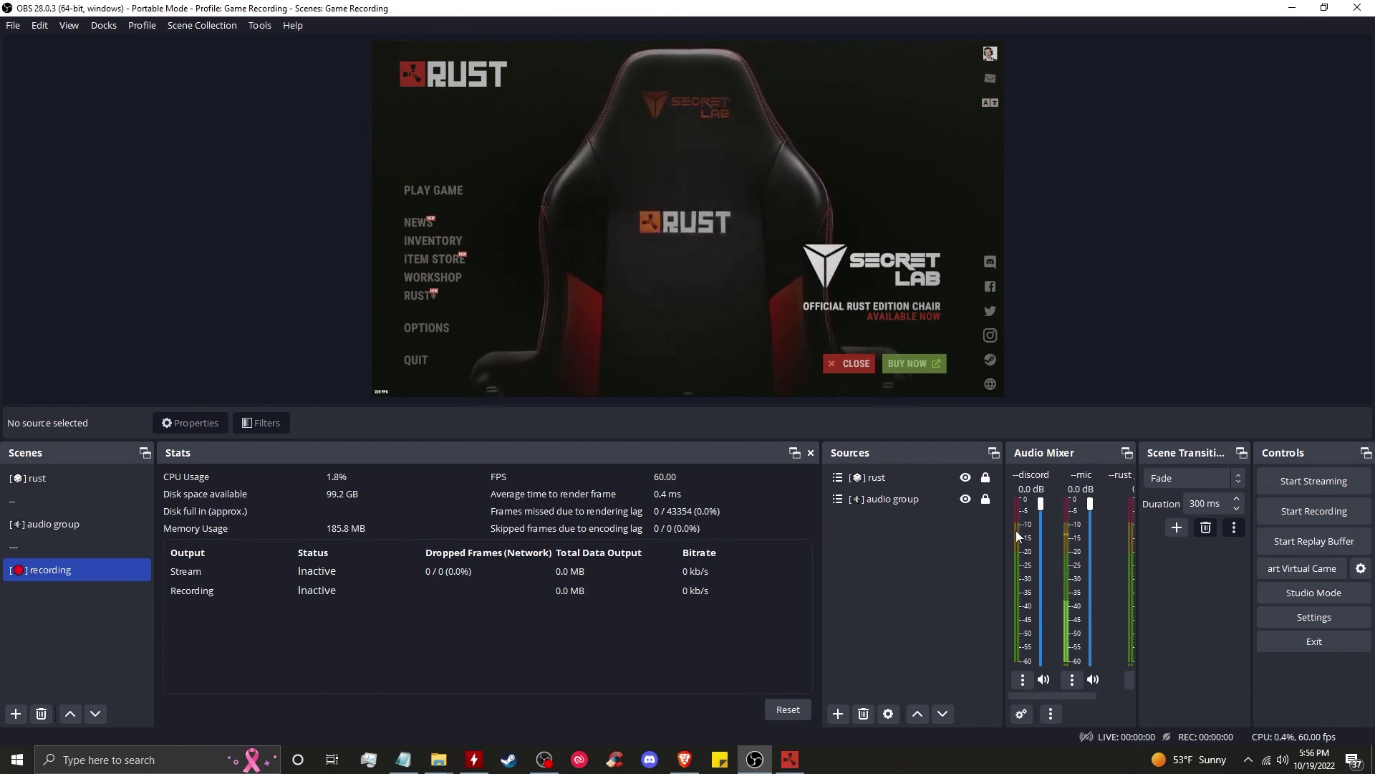
left_click_drag(1005, 535, 933, 536)
right_click(934, 534)
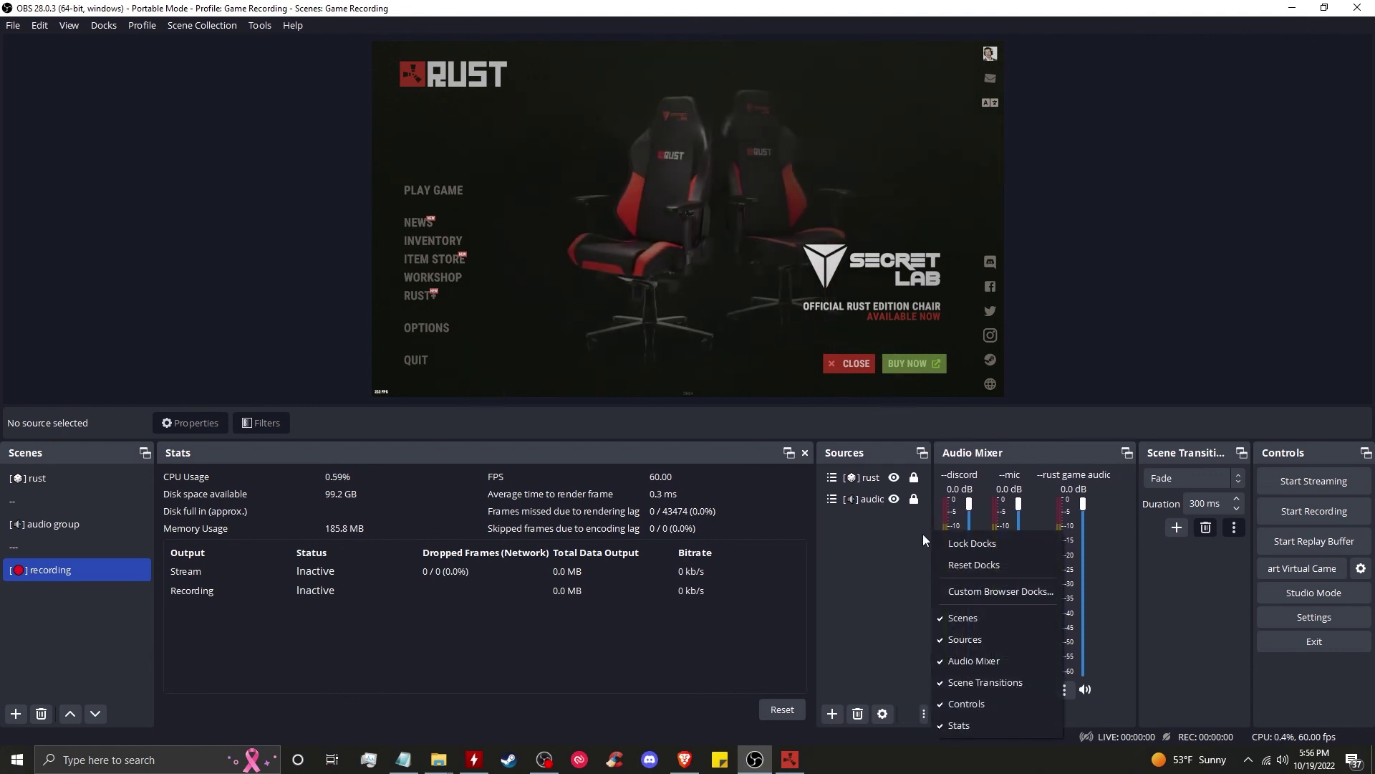
left_click(817, 537)
left_click_drag(815, 523, 694, 523)
left_click(104, 25)
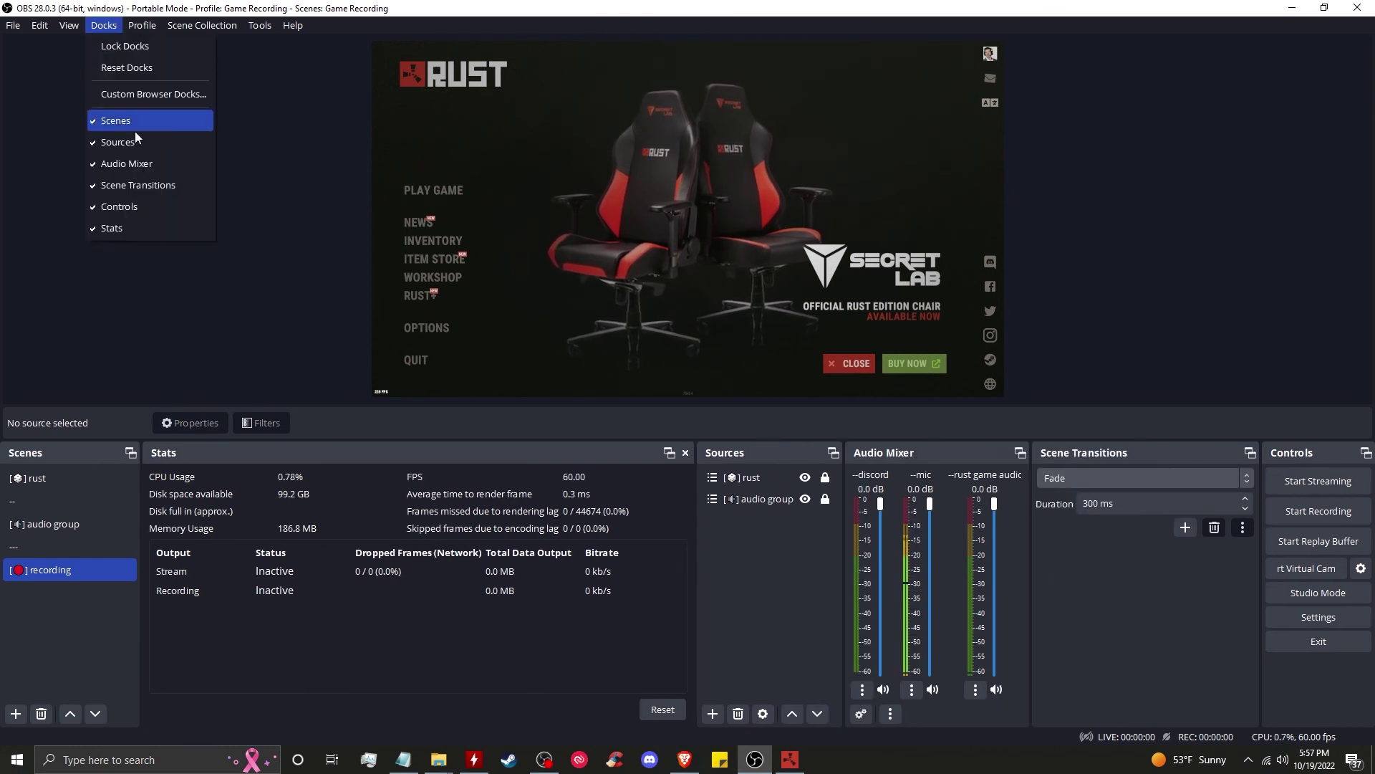
Step: Hide the Scene Transitions dock, then start the replay buffer from Controls
left_click(153, 185)
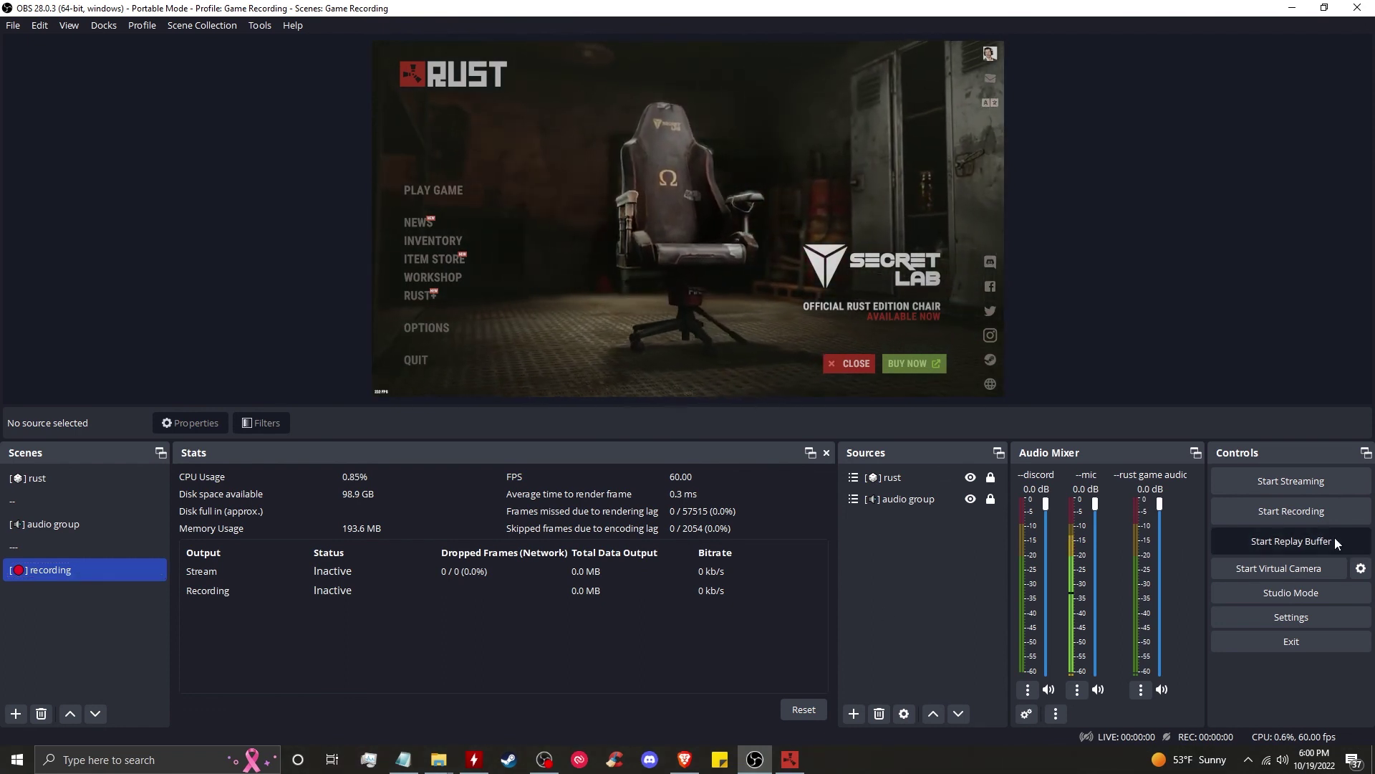
left_click(1334, 539)
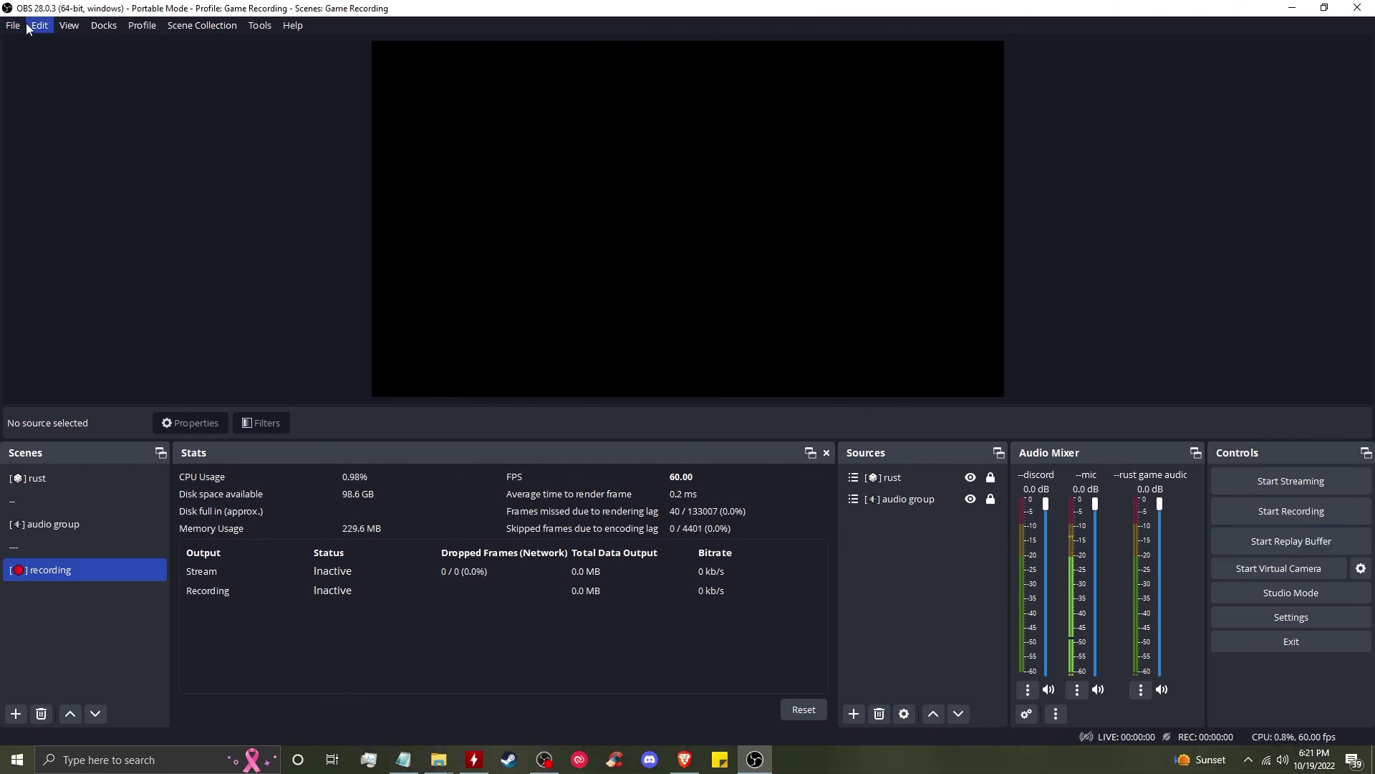
left_click(34, 67)
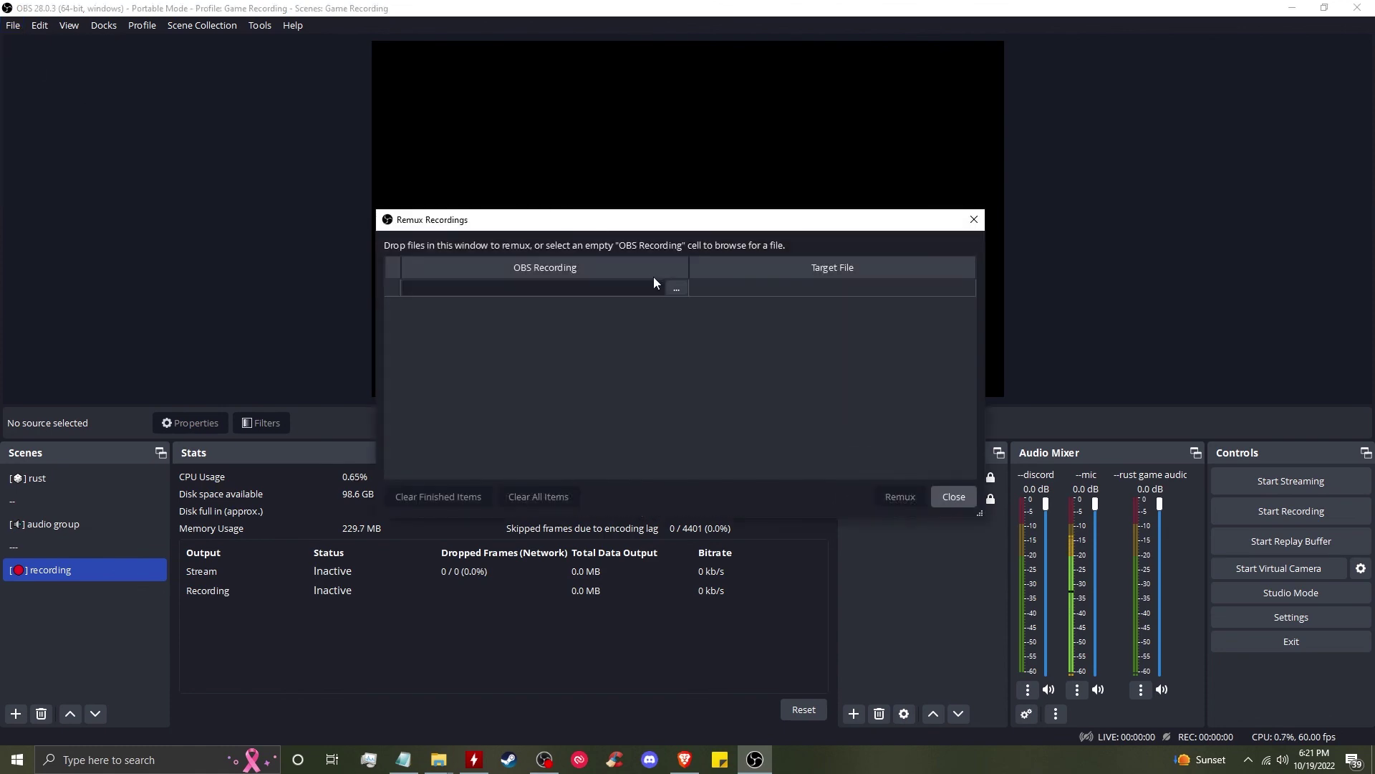
left_click(677, 288)
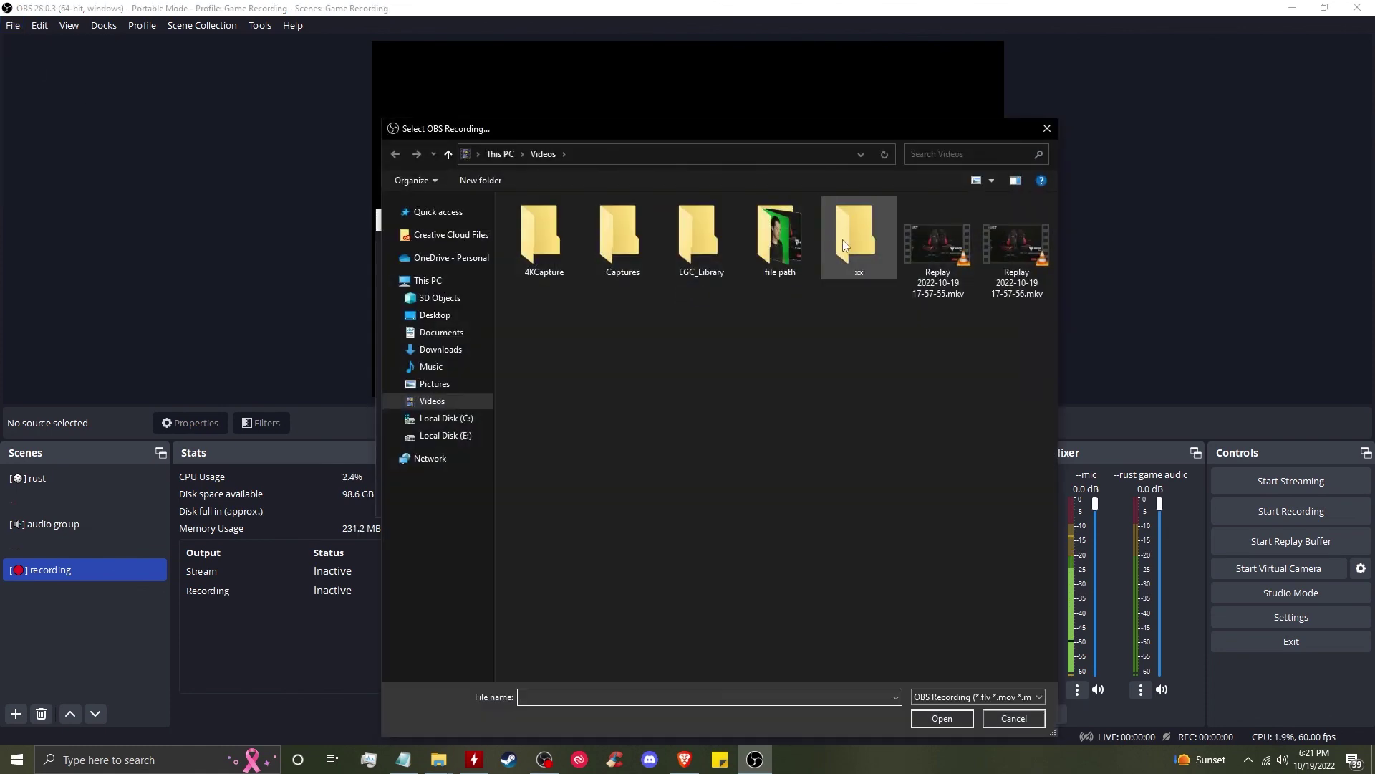
left_click(959, 718)
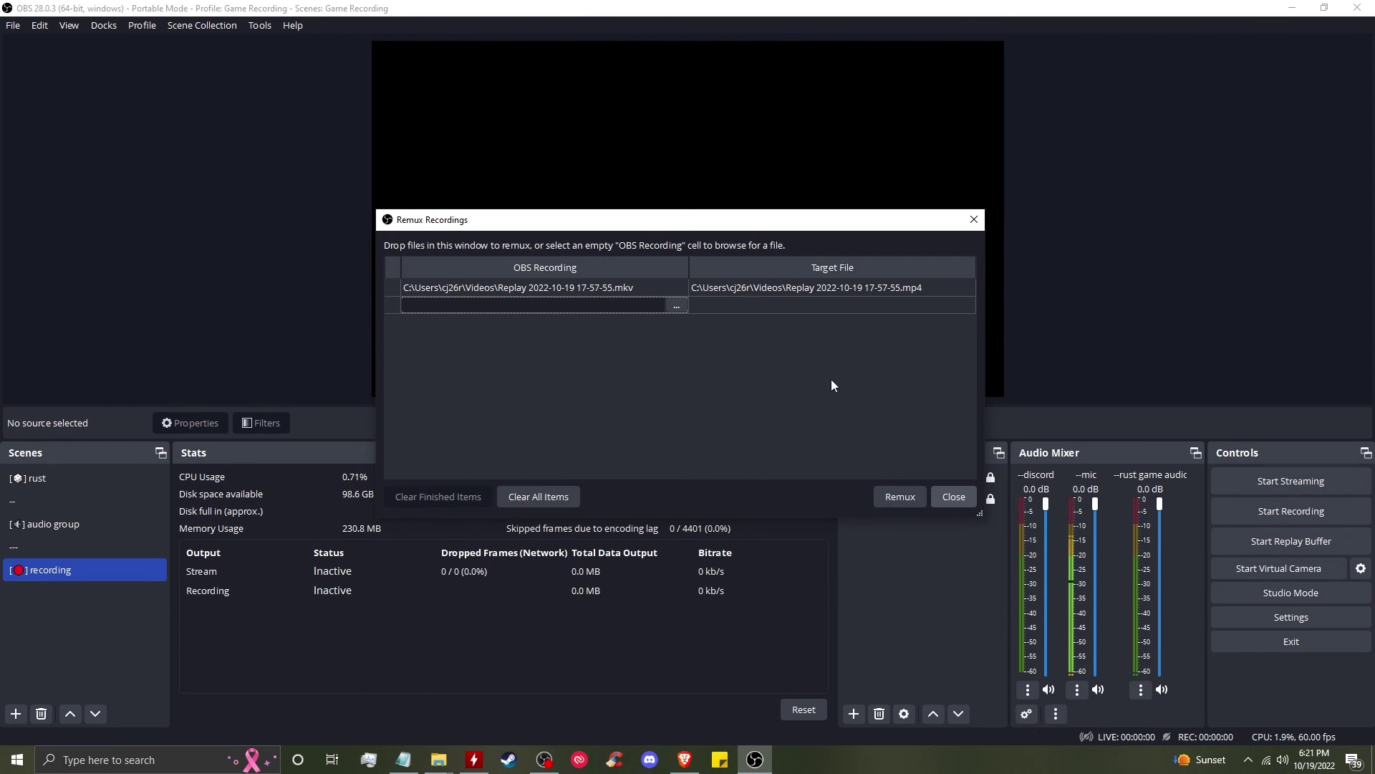
left_click(902, 498)
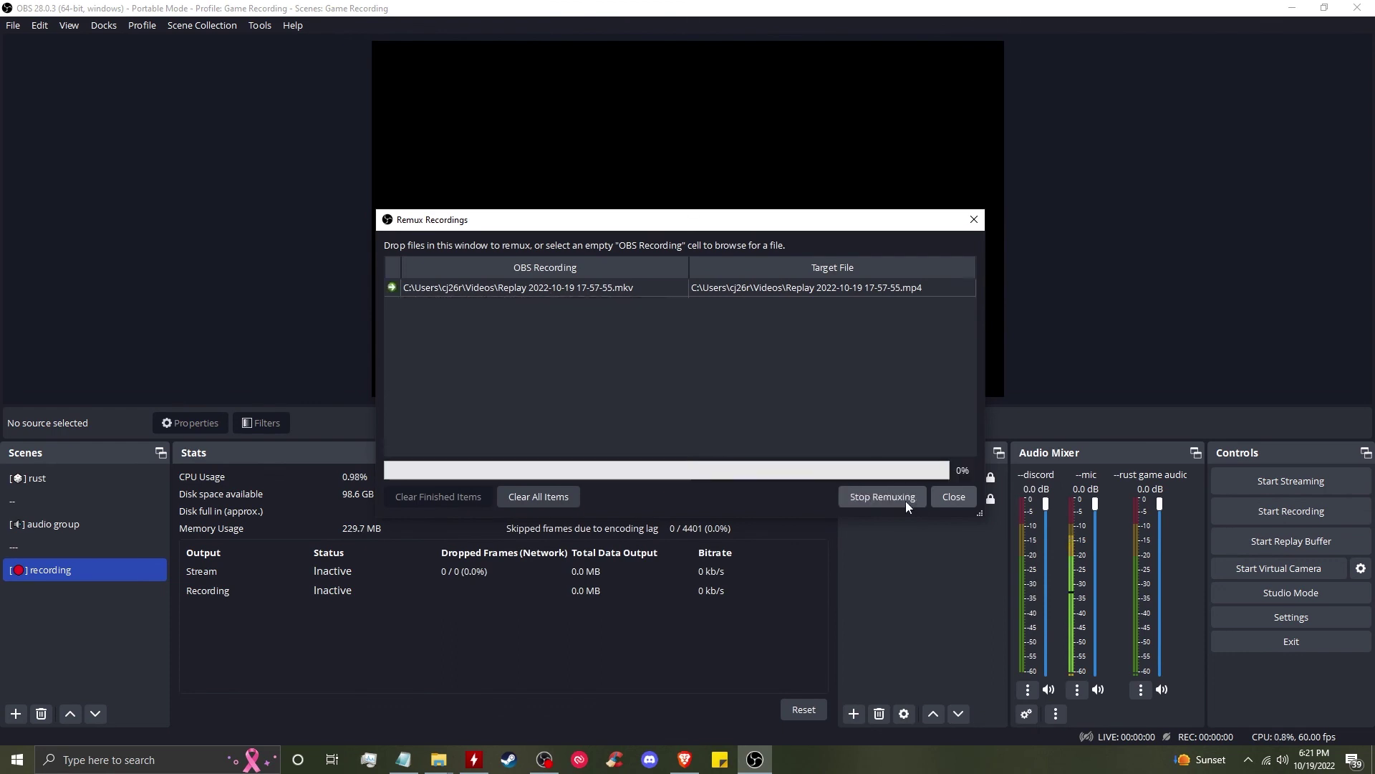
left_click(718, 386)
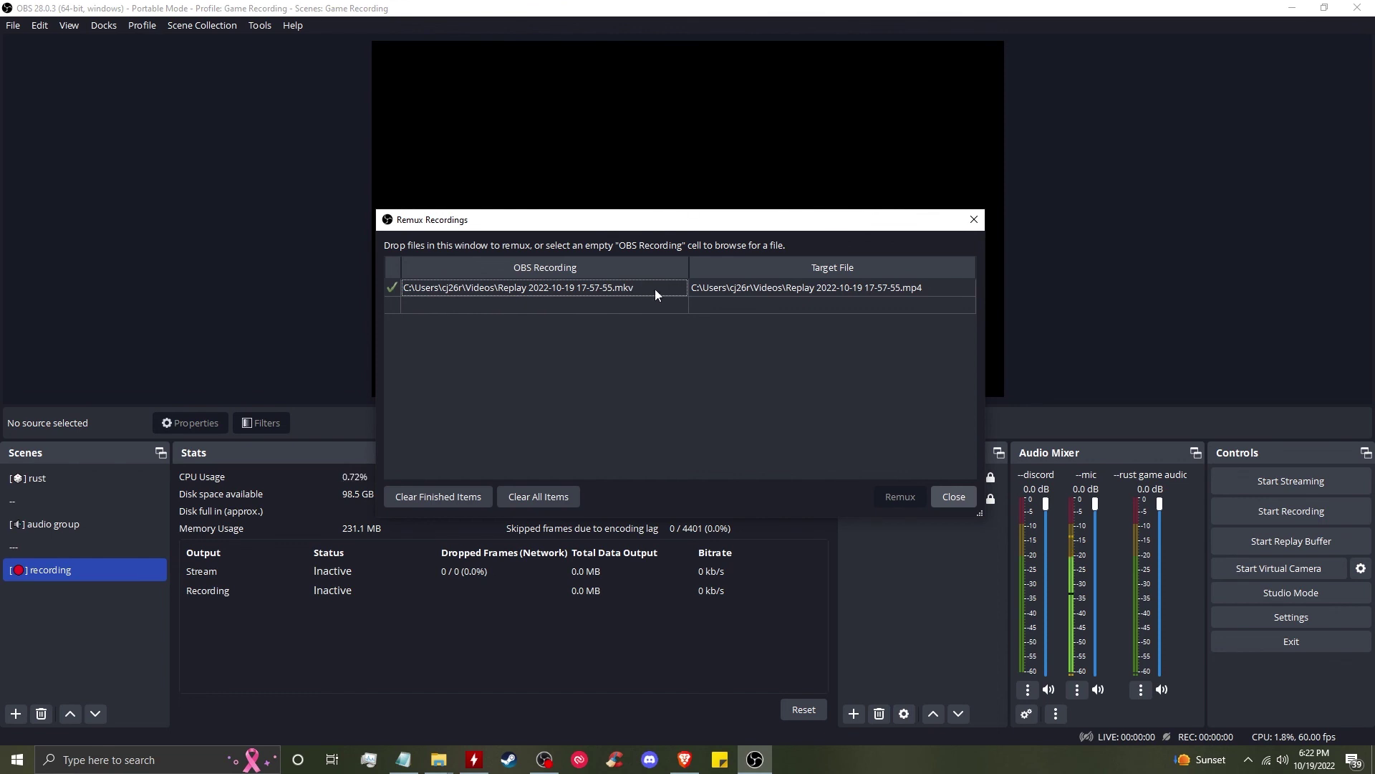
left_click(913, 284)
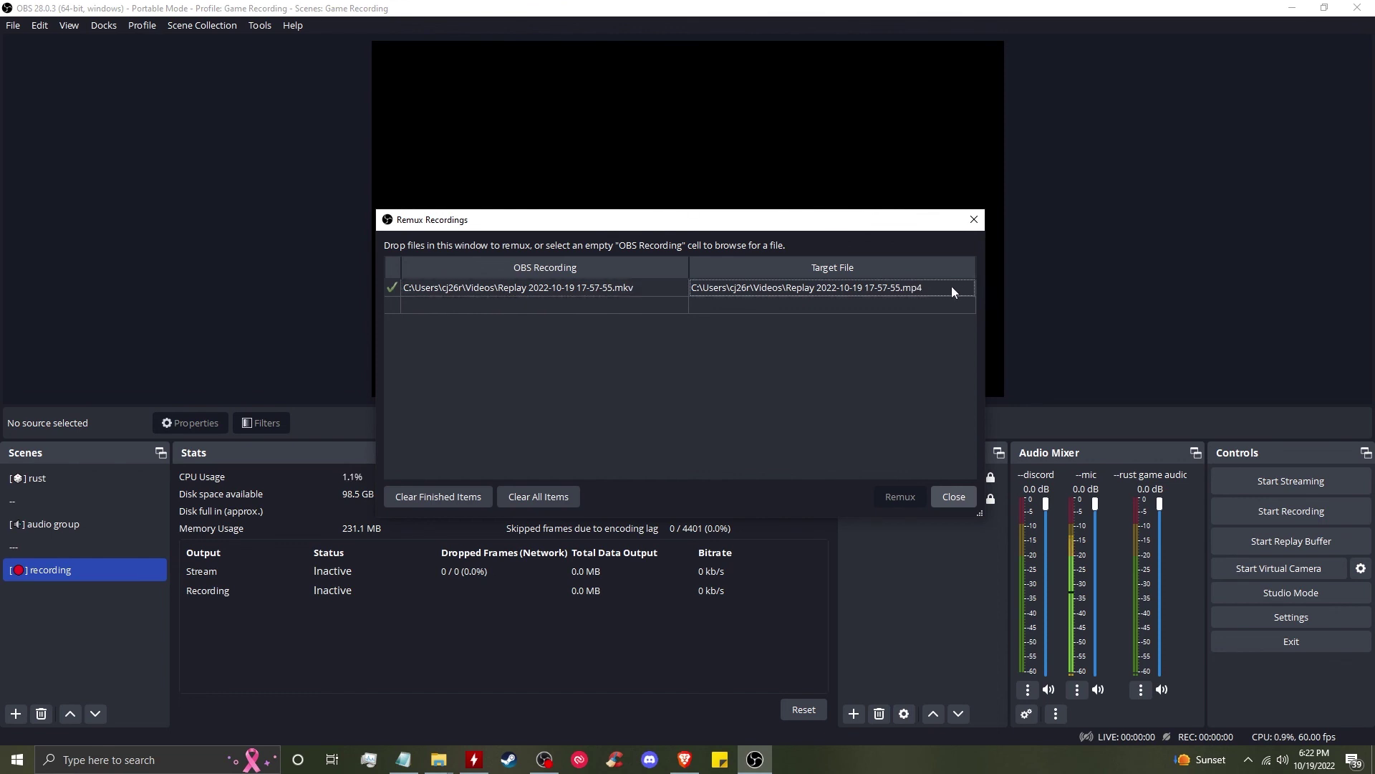